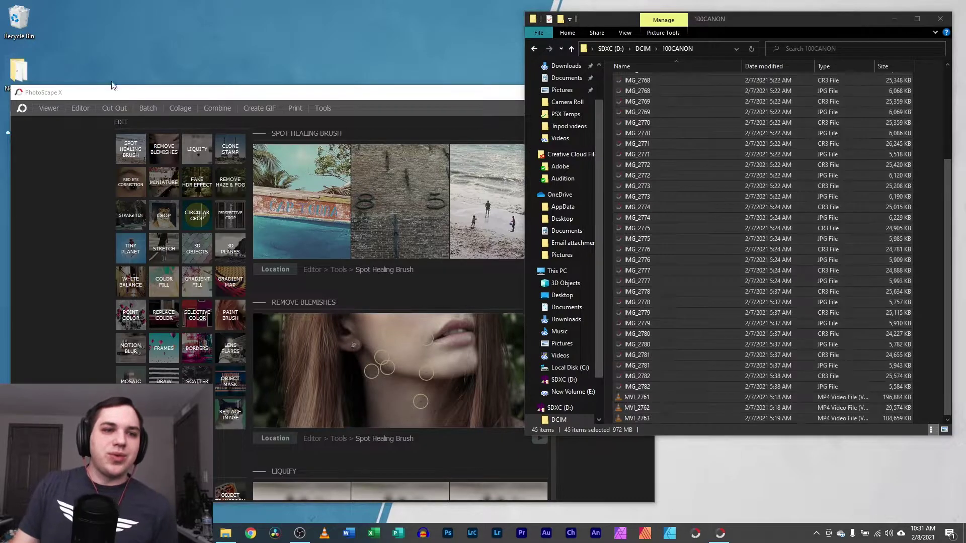
Minimize PhotoScape X and create a new desktop folder named "snow" below the Games folder.
{"action": "left_click", "coordinate": [601, 91]}
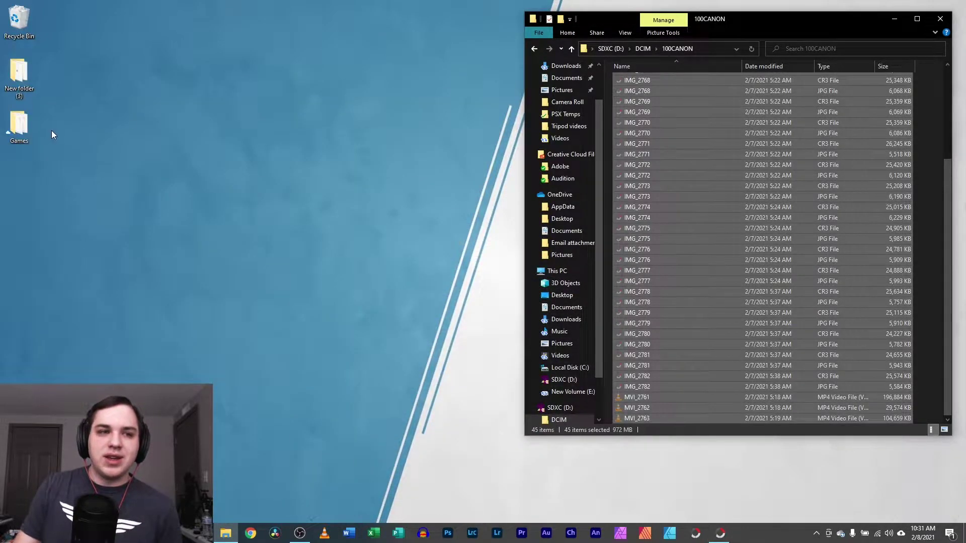
{"action": "right_click", "coordinate": [25, 169]}
{"action": "mouse_move", "coordinate": [137, 322]}
{"action": "left_click", "coordinate": [175, 324]}
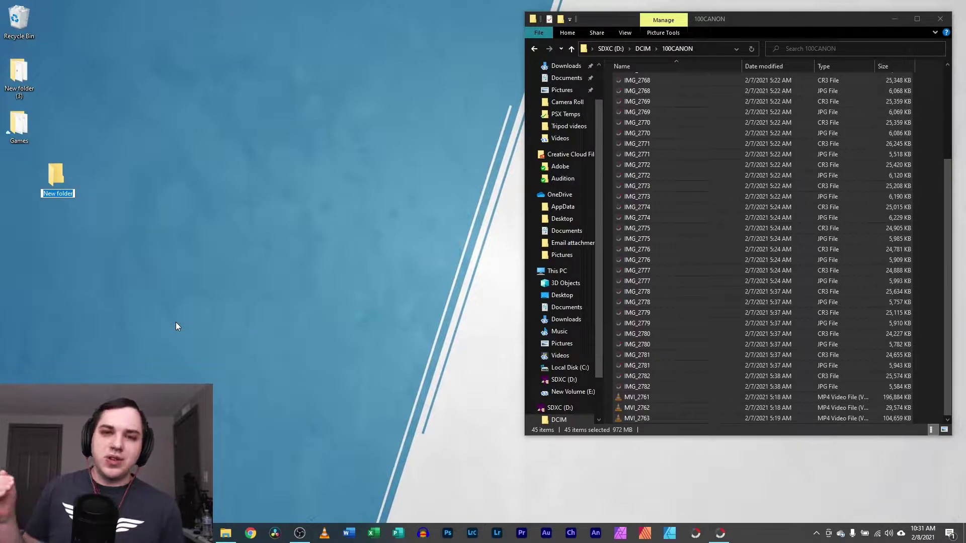
{"action": "left_click_drag", "start_coordinate": [56, 175], "coordinate": [19, 193]}
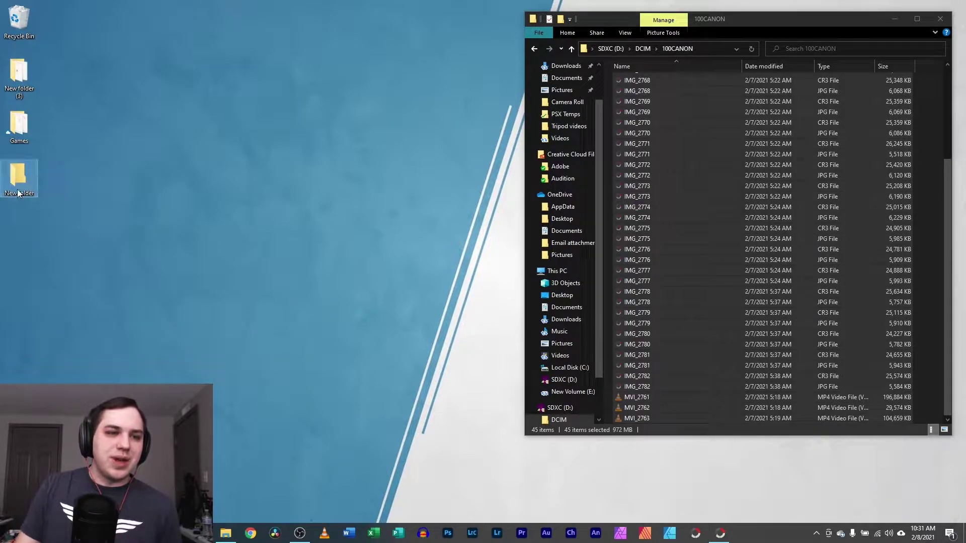
{"action": "left_click", "coordinate": [18, 194]}
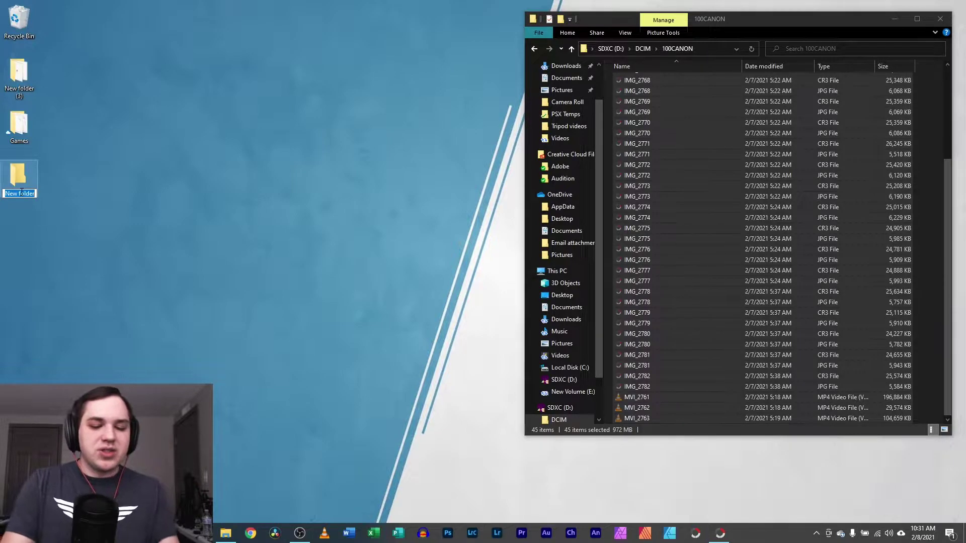
{"action": "key", "text": "BackSpace"}
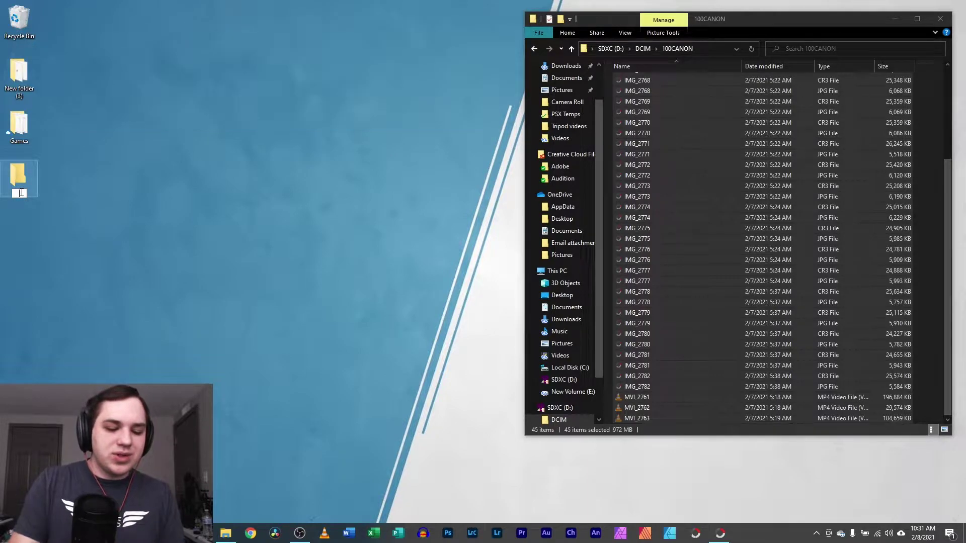
{"action": "key", "text": "Return"}
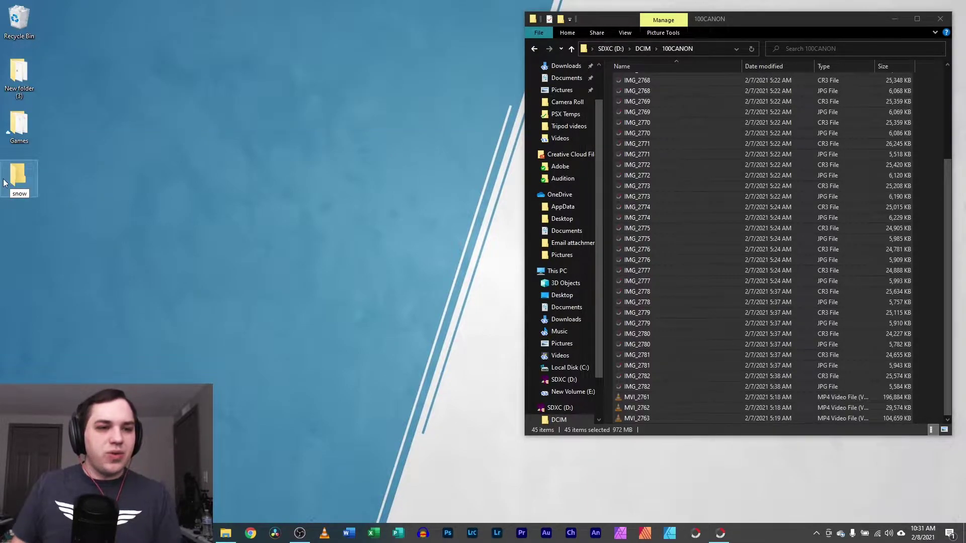
Move the camera files from 100CANON into the snow folder, leaving only the snow window open and maximized.
{"action": "double_click", "coordinate": [17, 175]}
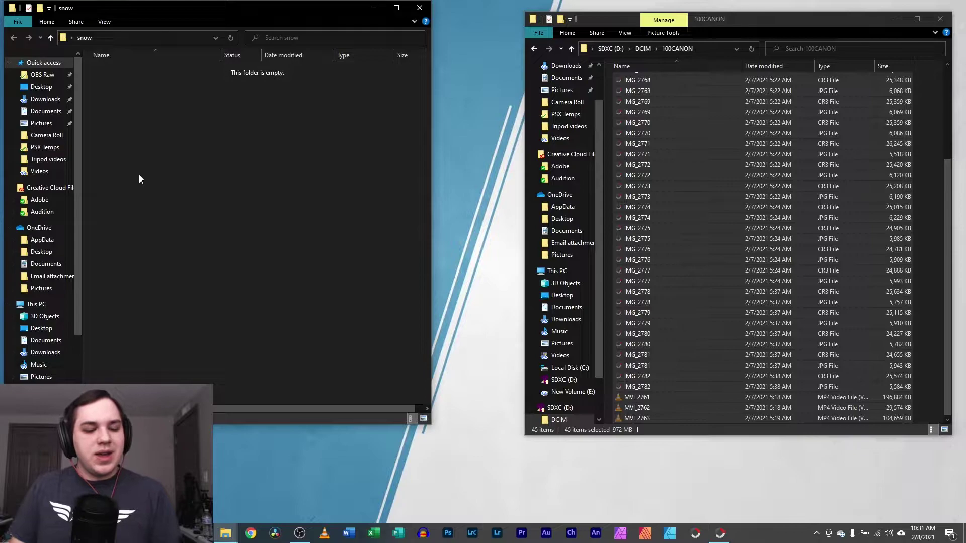
{"action": "key", "text": "ctrl+v"}
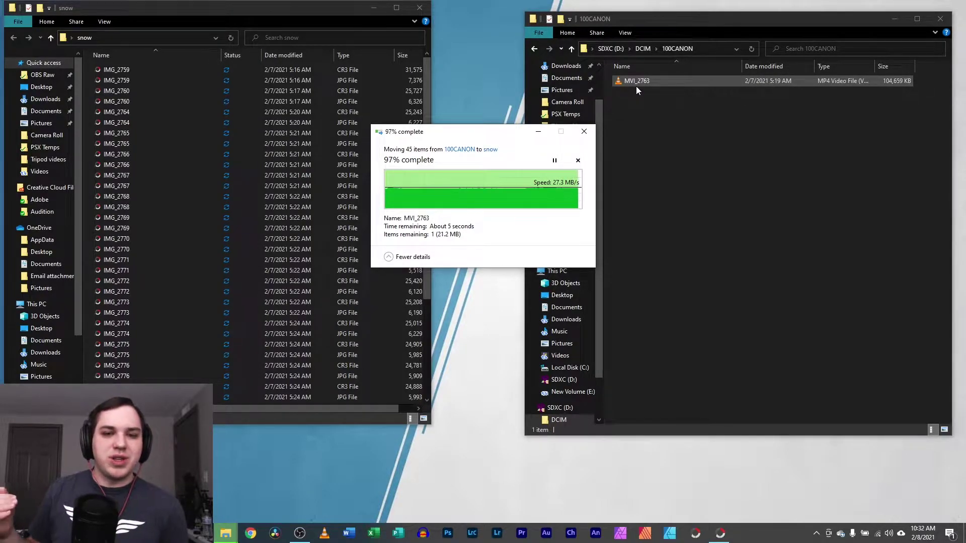
{"action": "left_click", "coordinate": [937, 23]}
{"action": "left_click", "coordinate": [396, 8]}
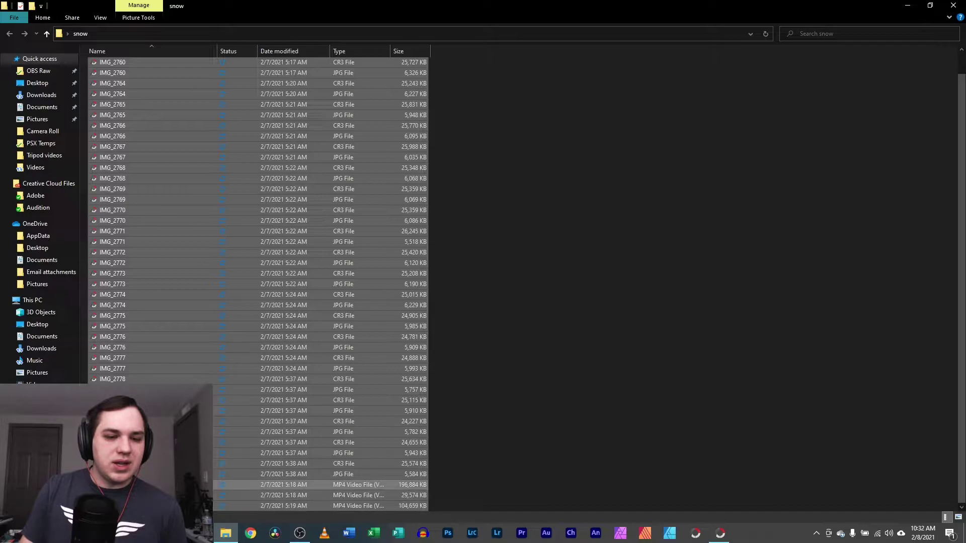
Preview the videos MVI_2763 and MVI_2761 from the snow folder, and close the player and the folder window.
{"action": "double_click", "coordinate": [151, 506]}
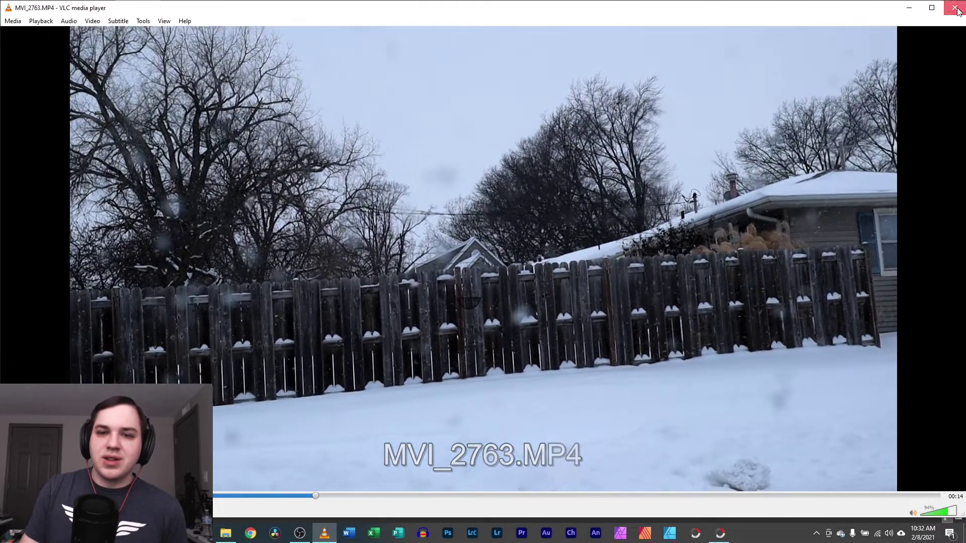
{"action": "key", "text": "alt+Tab"}
{"action": "double_click", "coordinate": [151, 485]}
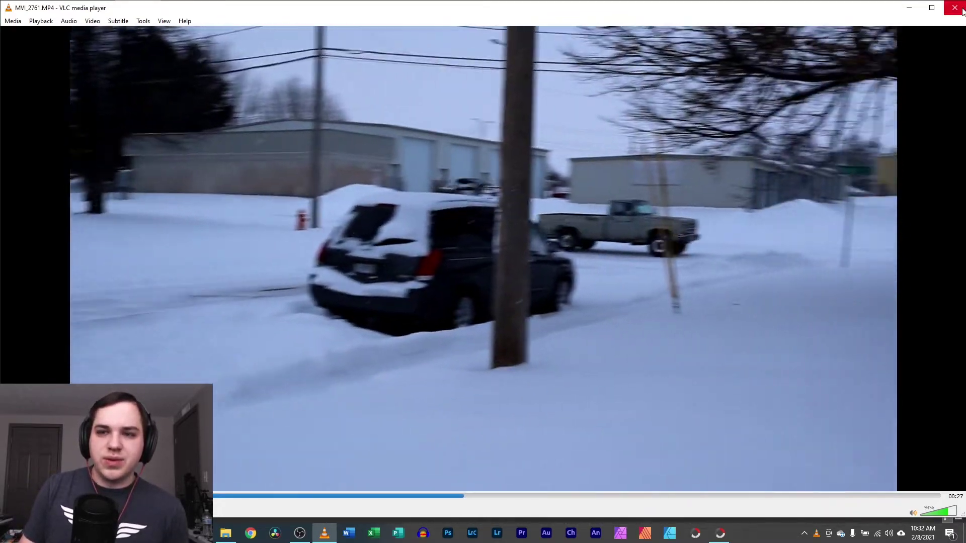
{"action": "left_click", "coordinate": [955, 8]}
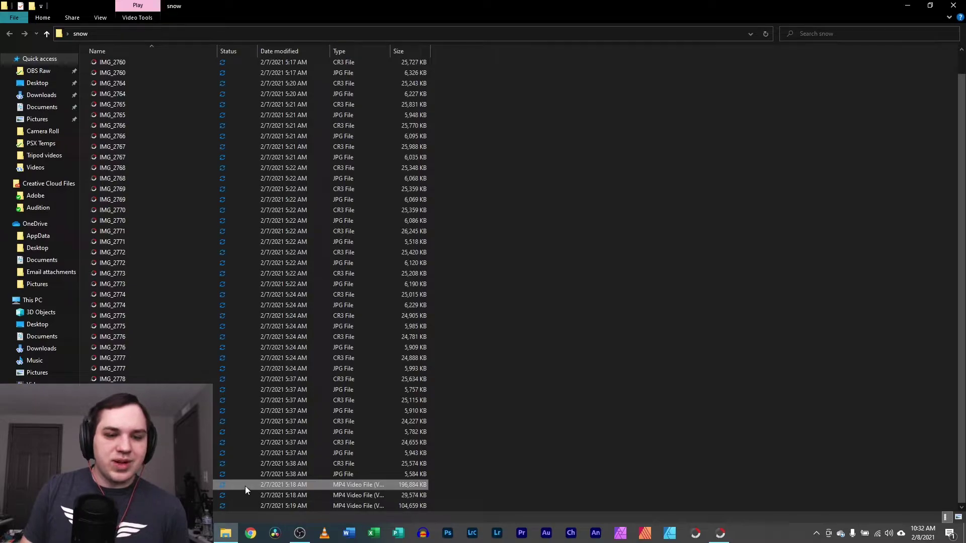
{"action": "key", "text": "alt+F4"}
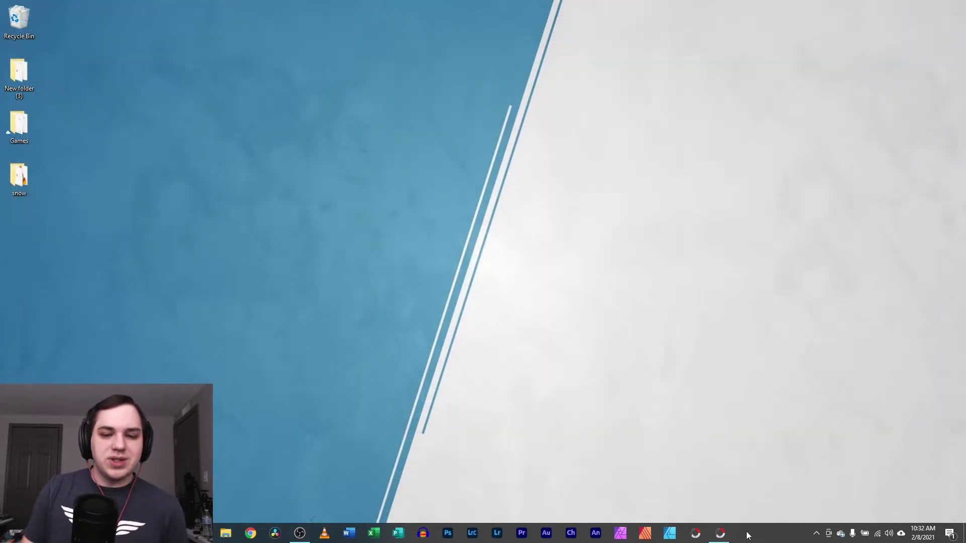
Close the PhotoScape X window and switch to the PhotoScape X Pro editor.
{"action": "mouse_move", "coordinate": [718, 537]}
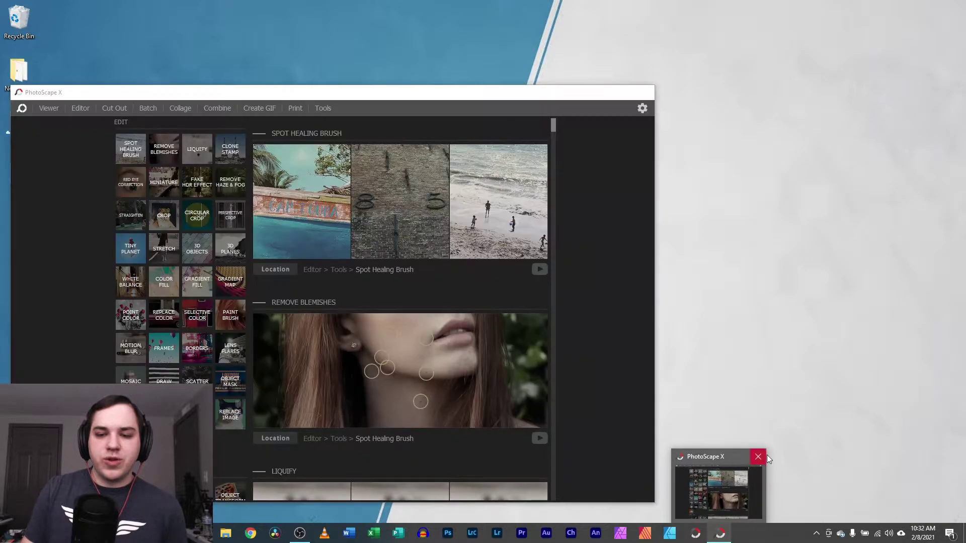
{"action": "left_click", "coordinate": [762, 456]}
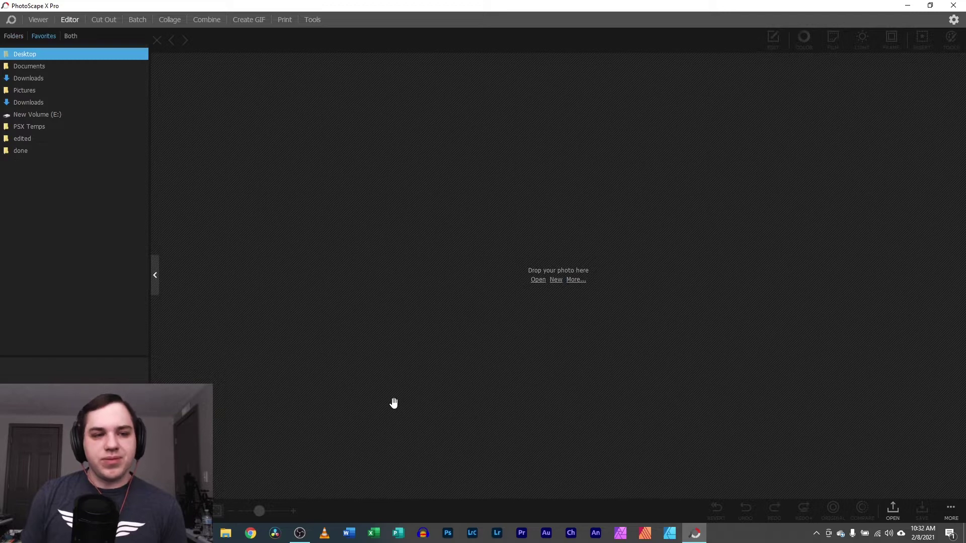
{"action": "left_click", "coordinate": [225, 533]}
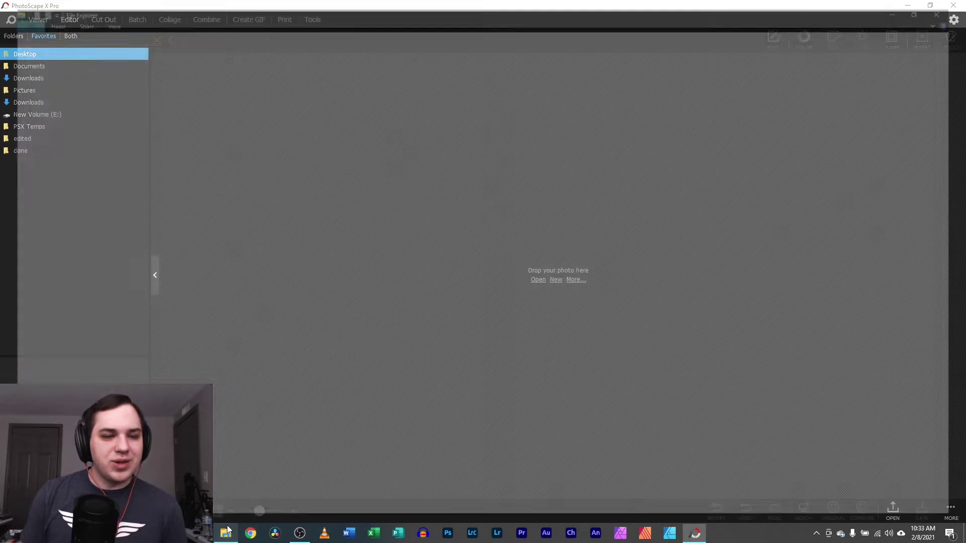
{"action": "left_click", "coordinate": [953, 5]}
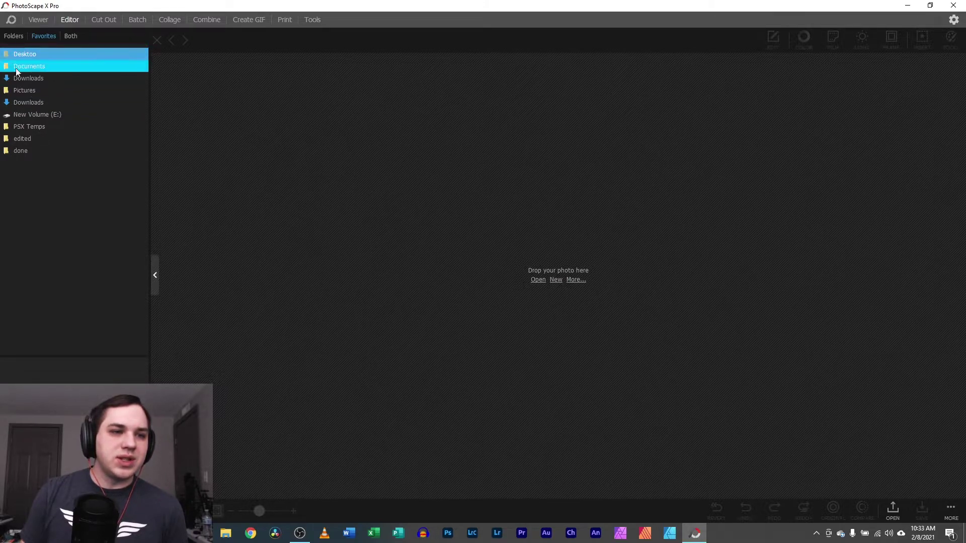
Select the snow folder under Desktop in the folder tree and show its photos in the Viewer.
{"action": "left_click", "coordinate": [20, 116]}
{"action": "left_click", "coordinate": [13, 35]}
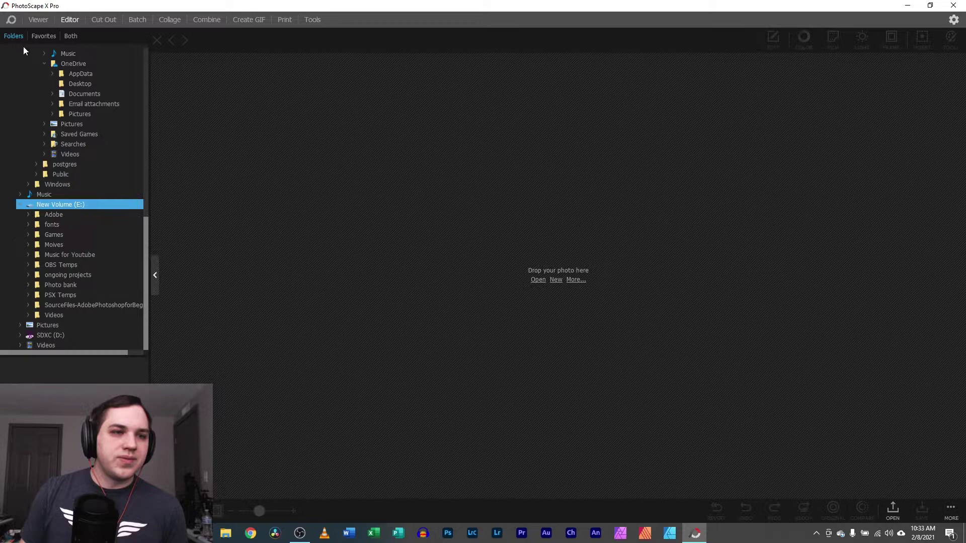
{"action": "left_click", "coordinate": [83, 85]}
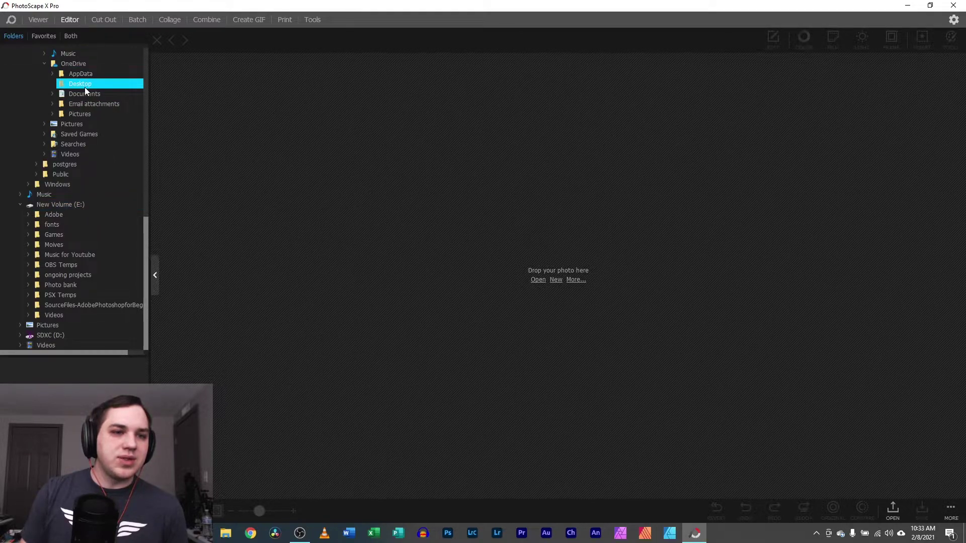
{"action": "scroll", "coordinate": [53, 194], "scroll_direction": "up", "scroll_amount": 4}
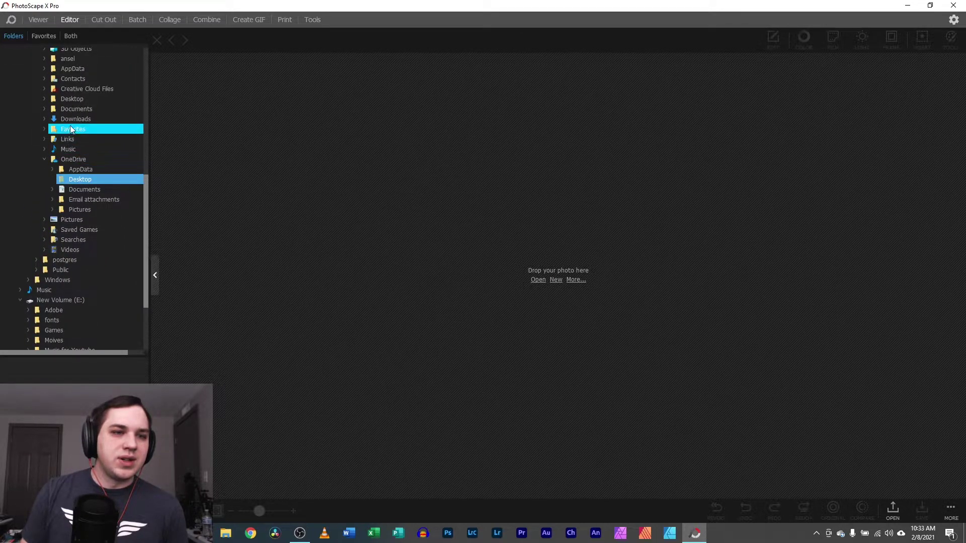
{"action": "scroll", "coordinate": [80, 128], "scroll_direction": "up", "scroll_amount": 6}
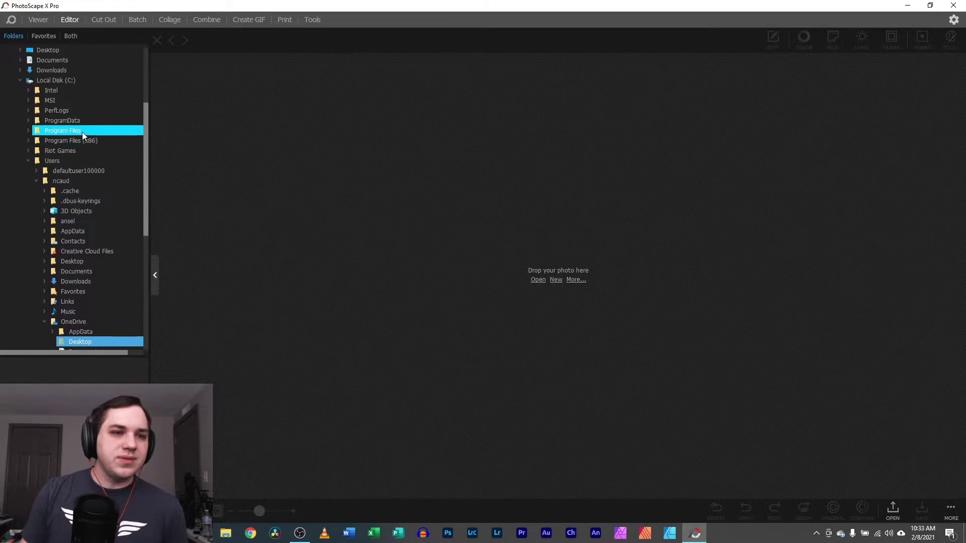
{"action": "left_click", "coordinate": [78, 87]}
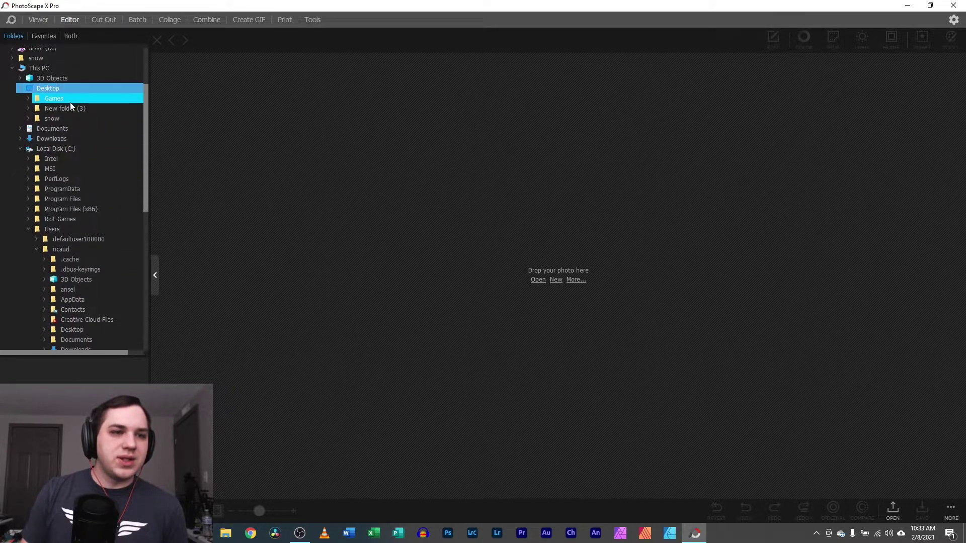
{"action": "left_click", "coordinate": [67, 118]}
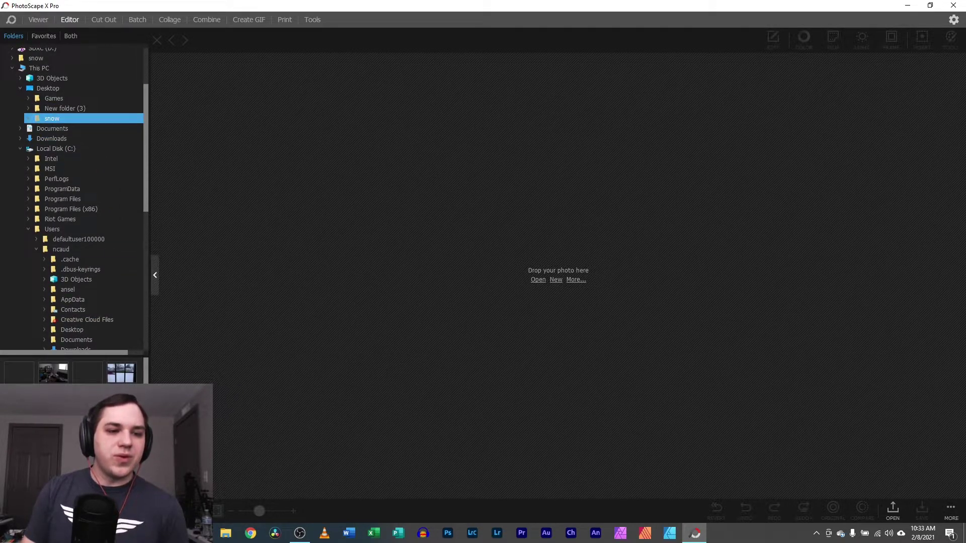
{"action": "left_click", "coordinate": [42, 20]}
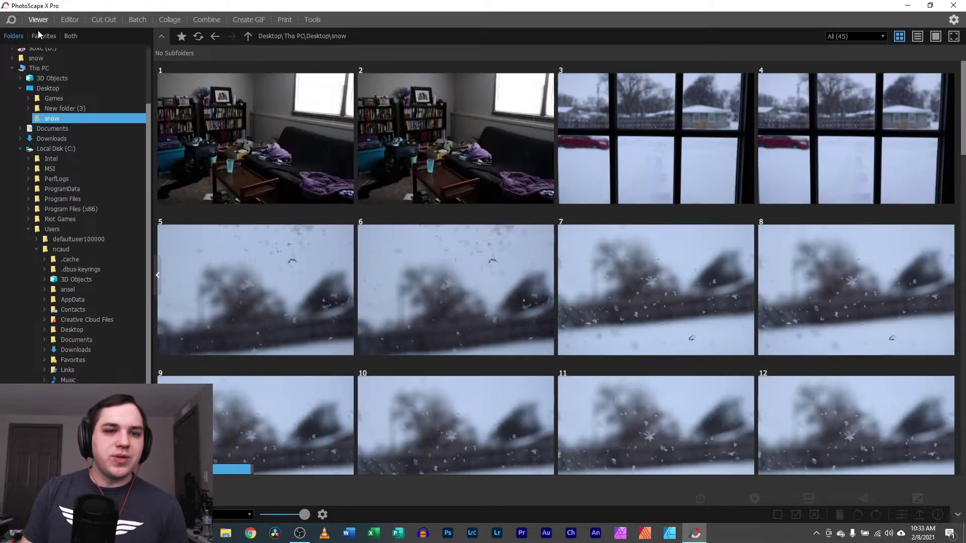
Look through the thumbnails of all photos and videos in the snow folder.
{"action": "scroll", "coordinate": [652, 152], "scroll_direction": "down", "scroll_amount": 3}
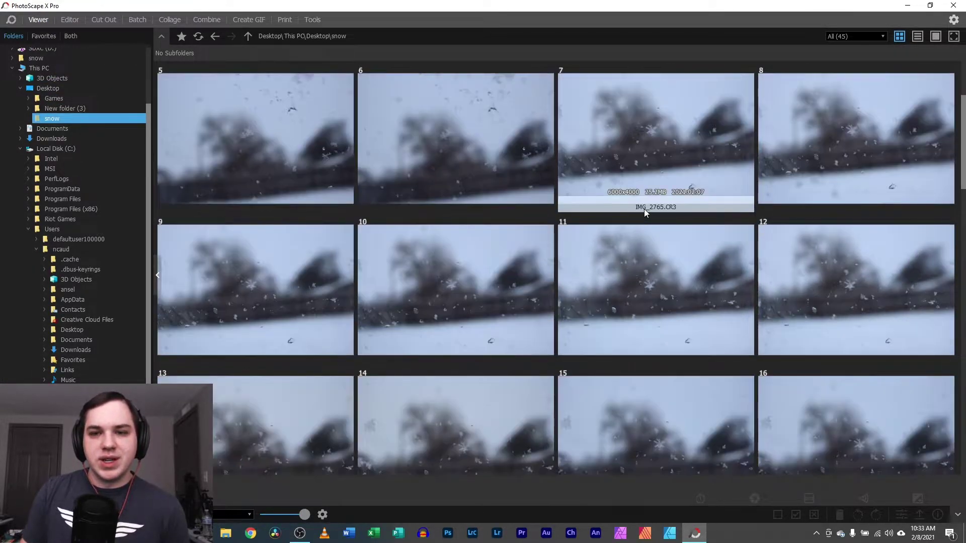
{"action": "scroll", "coordinate": [342, 197], "scroll_direction": "down", "scroll_amount": 6}
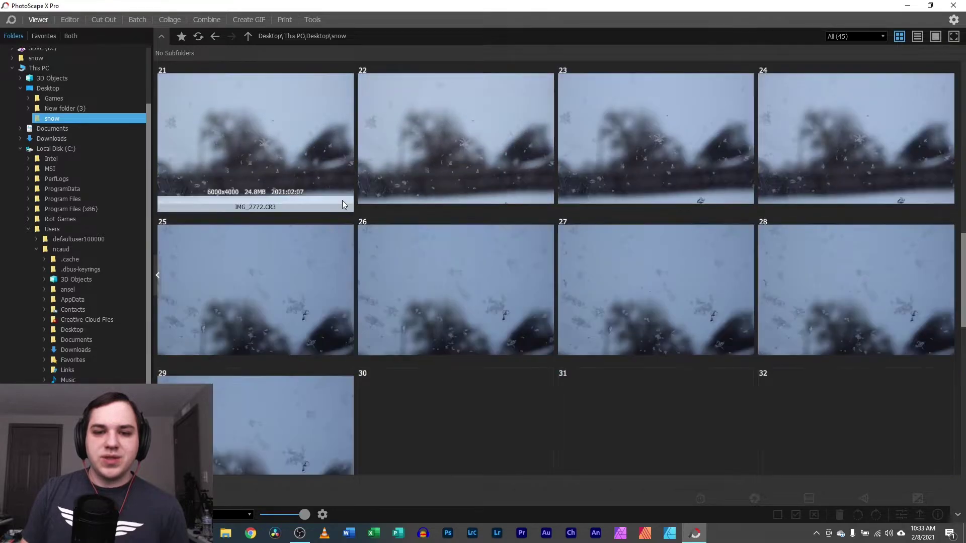
{"action": "scroll", "coordinate": [342, 207], "scroll_direction": "up", "scroll_amount": 1}
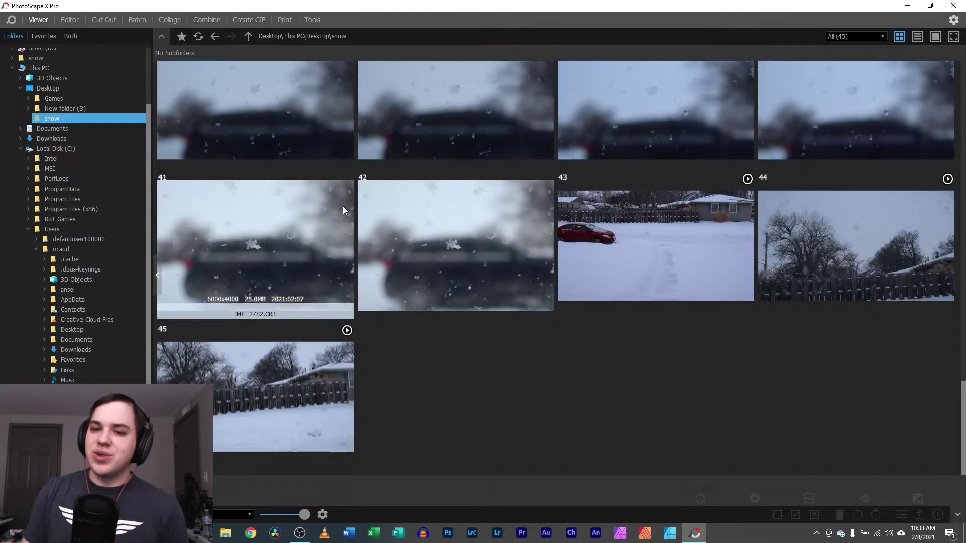
{"action": "scroll", "coordinate": [511, 237], "scroll_direction": "up", "scroll_amount": 2}
{"action": "scroll", "coordinate": [513, 241], "scroll_direction": "up", "scroll_amount": 6}
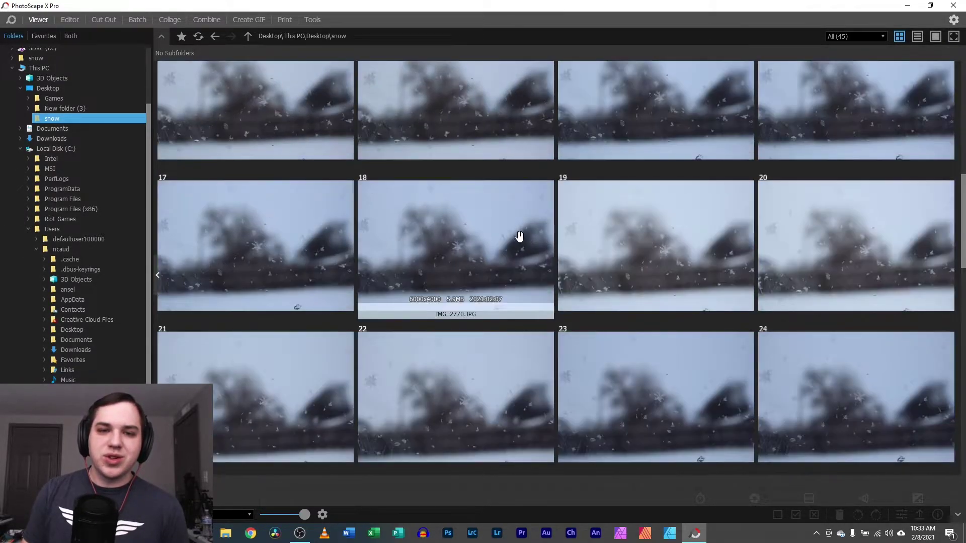
{"action": "scroll", "coordinate": [376, 282], "scroll_direction": "down", "scroll_amount": 1}
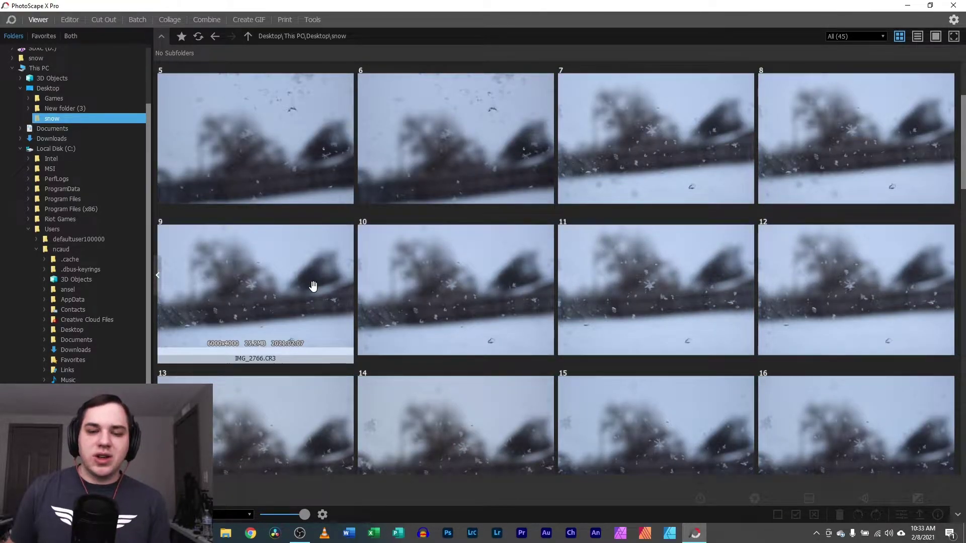
{"action": "scroll", "coordinate": [297, 269], "scroll_direction": "up", "scroll_amount": 1}
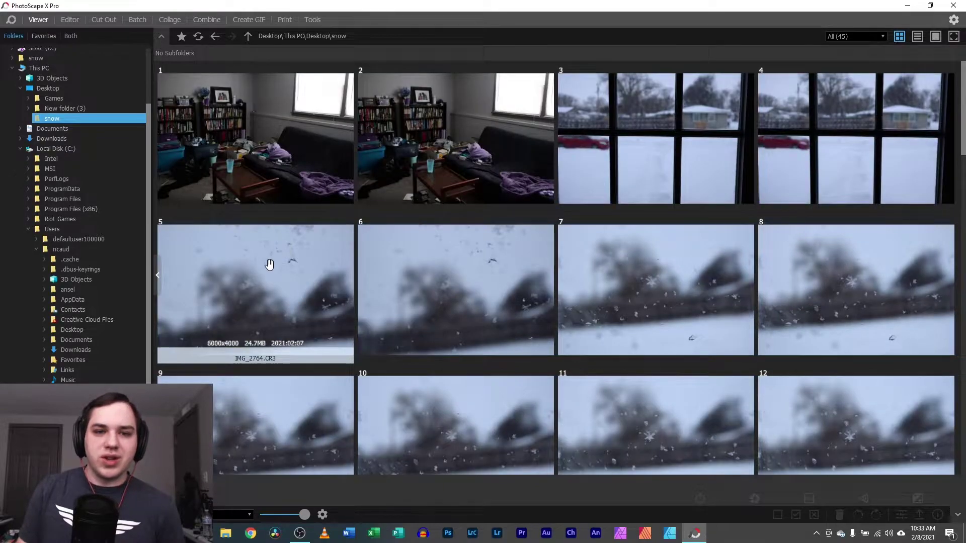
Open IMG_2764.CR3 in the single-image view, inspect its snowflakes up close, and flag the photo as rejected.
{"action": "double_click", "coordinate": [269, 264]}
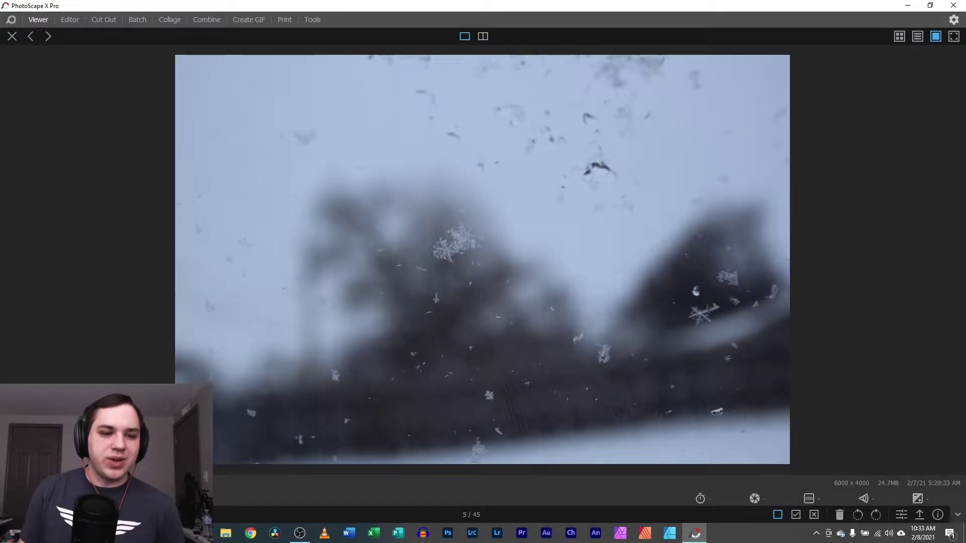
{"action": "scroll", "coordinate": [482, 260], "scroll_direction": "up", "scroll_amount": 10}
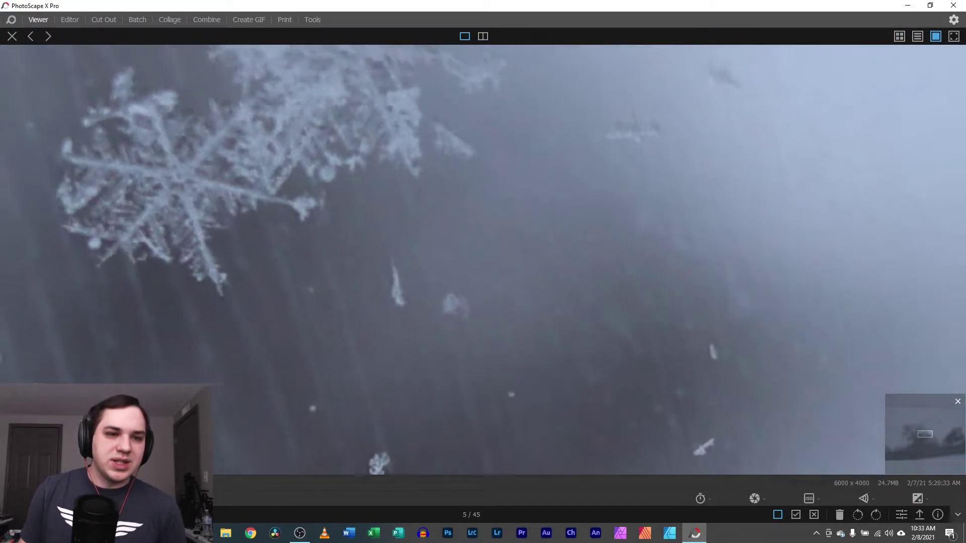
{"action": "scroll", "coordinate": [481, 260], "scroll_direction": "down", "scroll_amount": 1}
{"action": "scroll", "coordinate": [482, 260], "scroll_direction": "down", "scroll_amount": 5}
{"action": "scroll", "coordinate": [482, 259], "scroll_direction": "up", "scroll_amount": 7}
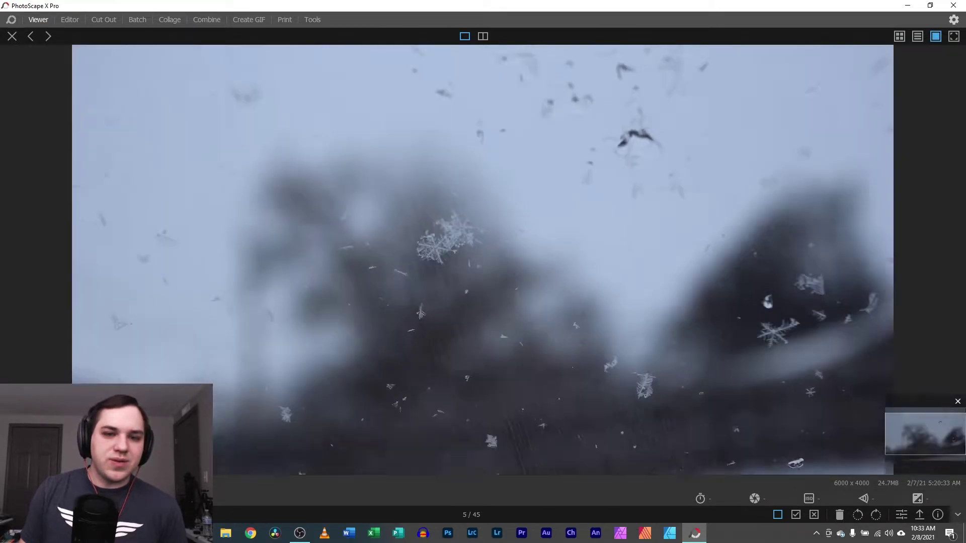
{"action": "scroll", "coordinate": [482, 259], "scroll_direction": "down", "scroll_amount": 8}
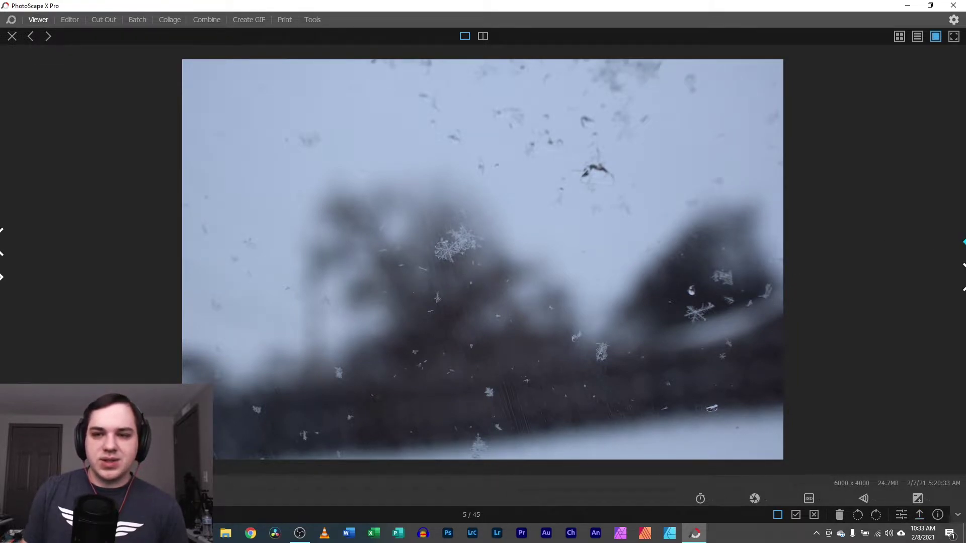
{"action": "left_click", "coordinate": [814, 515]}
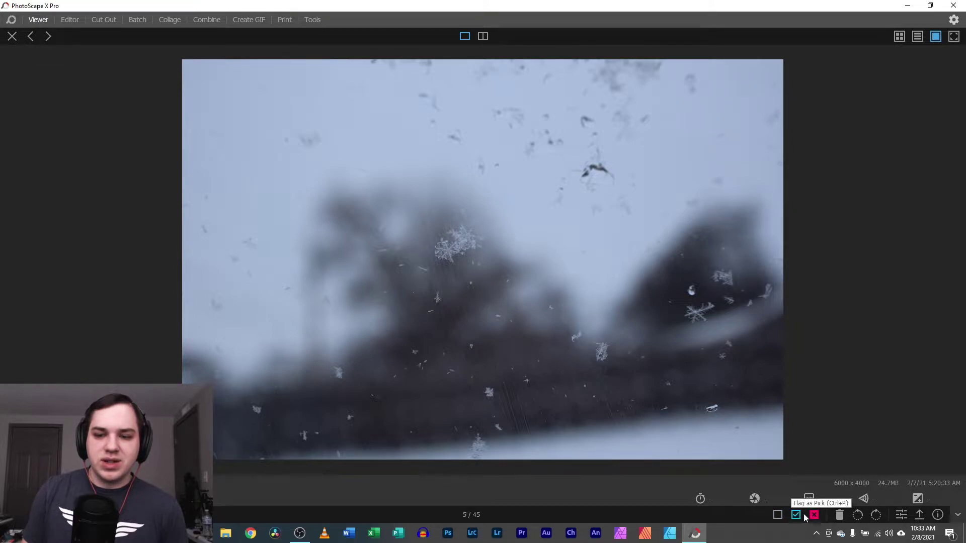
Advance to photo 6 of 45, inspect its snowflakes up close, and flag the photo as rejected.
{"action": "left_click", "coordinate": [954, 278]}
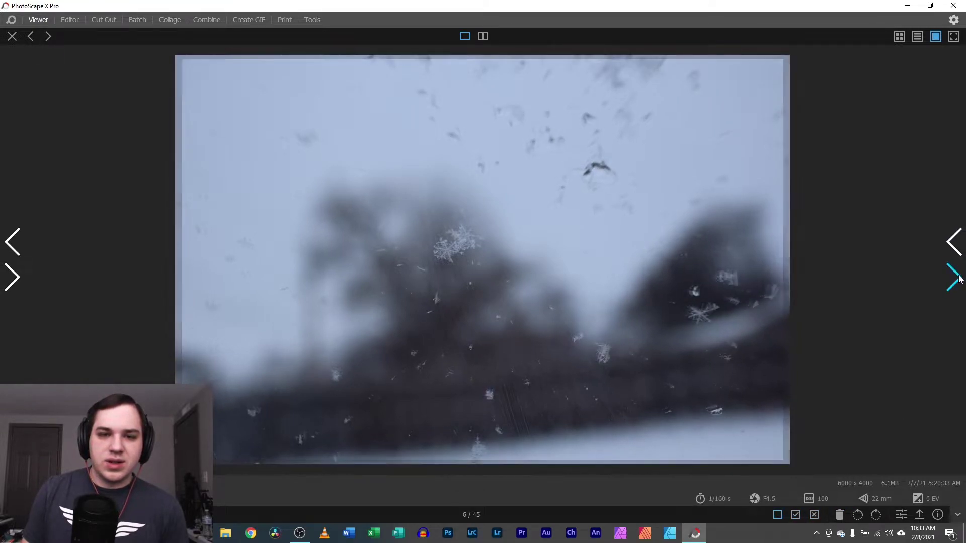
{"action": "scroll", "coordinate": [482, 260], "scroll_direction": "up", "scroll_amount": 15}
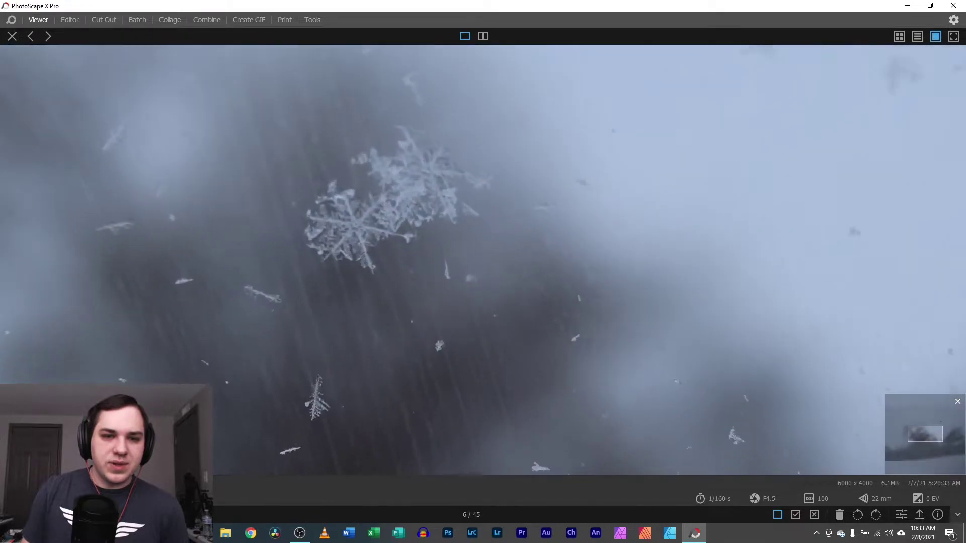
{"action": "scroll", "coordinate": [482, 260], "scroll_direction": "down", "scroll_amount": 14}
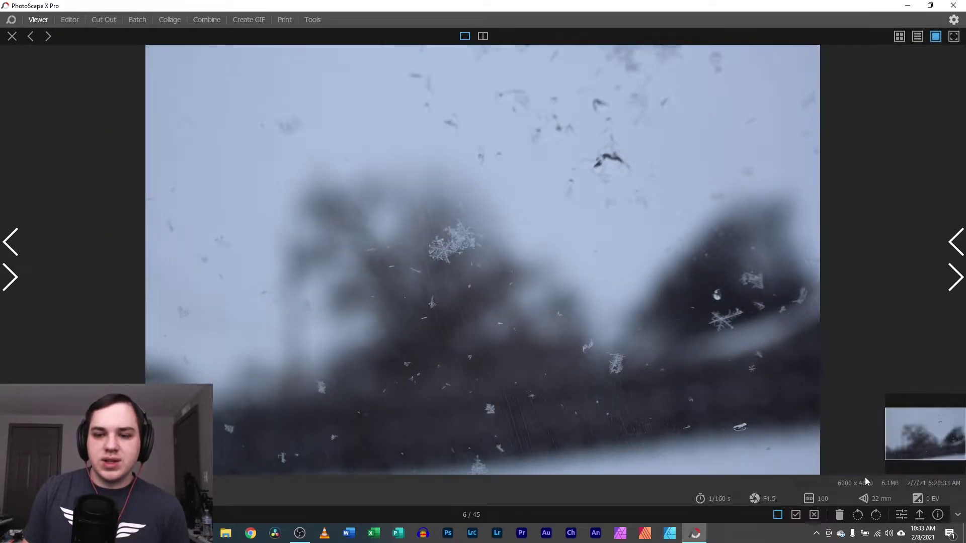
{"action": "left_click", "coordinate": [814, 515]}
Move on to photo 7 of 45, check its central snowflake and surrounding flakes for sharpness, and flag it as a pick.
{"action": "left_click", "coordinate": [953, 278]}
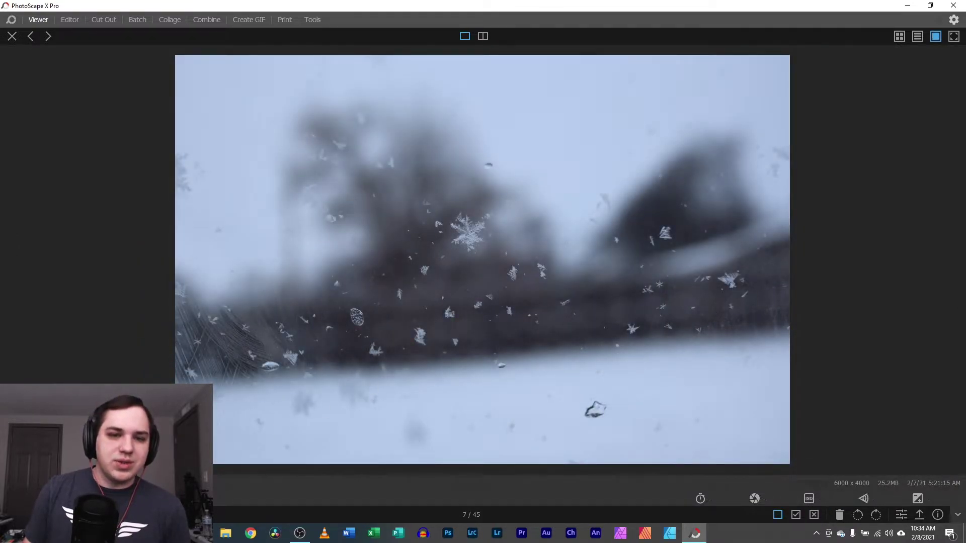
{"action": "scroll", "coordinate": [483, 254], "scroll_direction": "up", "scroll_amount": 5}
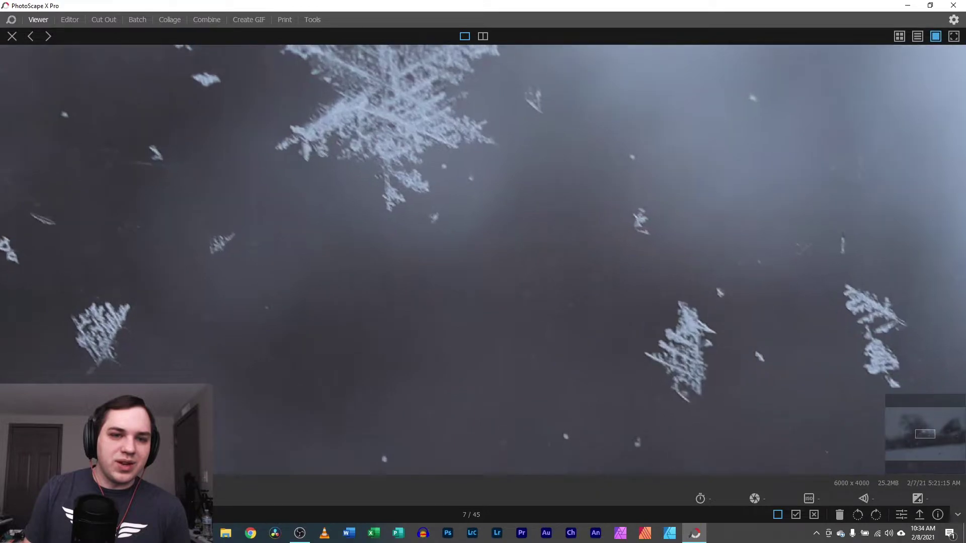
{"action": "left_click_drag", "start_coordinate": [930, 436], "coordinate": [931, 433]}
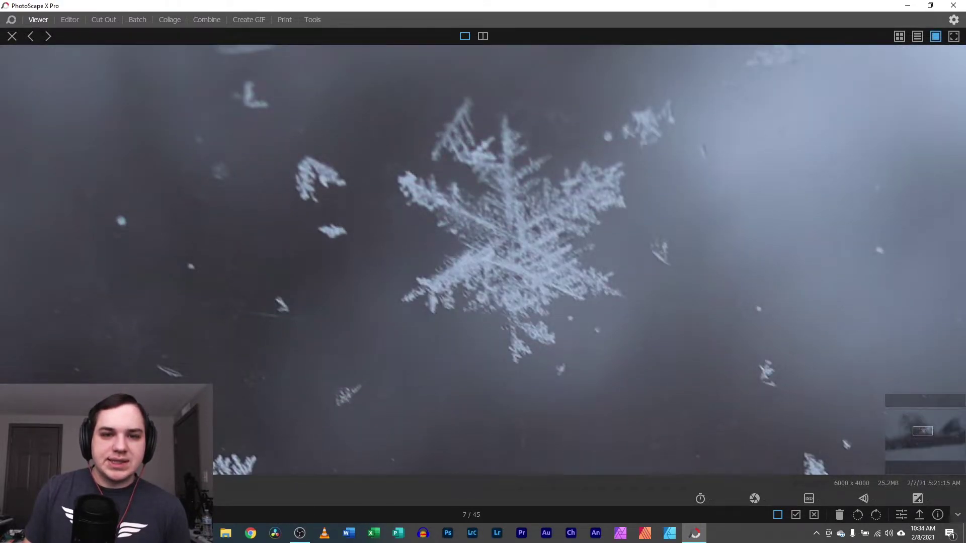
{"action": "scroll", "coordinate": [483, 259], "scroll_direction": "down", "scroll_amount": 5}
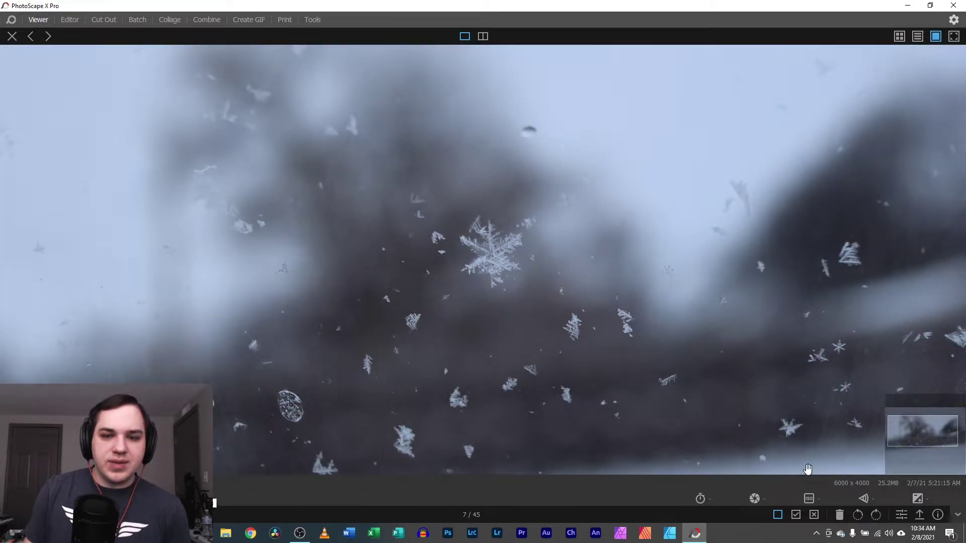
{"action": "left_click_drag", "start_coordinate": [791, 473], "coordinate": [684, 395]}
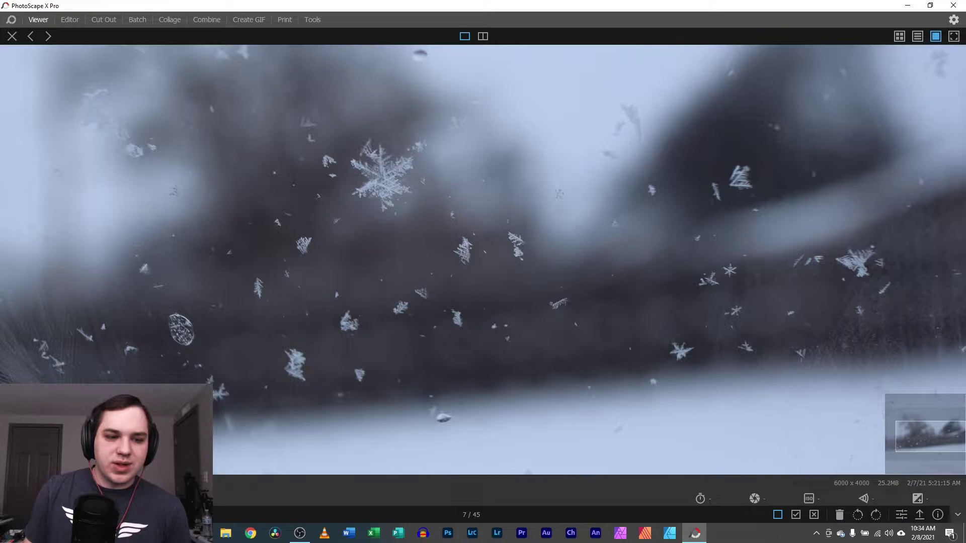
{"action": "scroll", "coordinate": [483, 259], "scroll_direction": "up", "scroll_amount": 6}
{"action": "scroll", "coordinate": [483, 259], "scroll_direction": "down", "scroll_amount": 10}
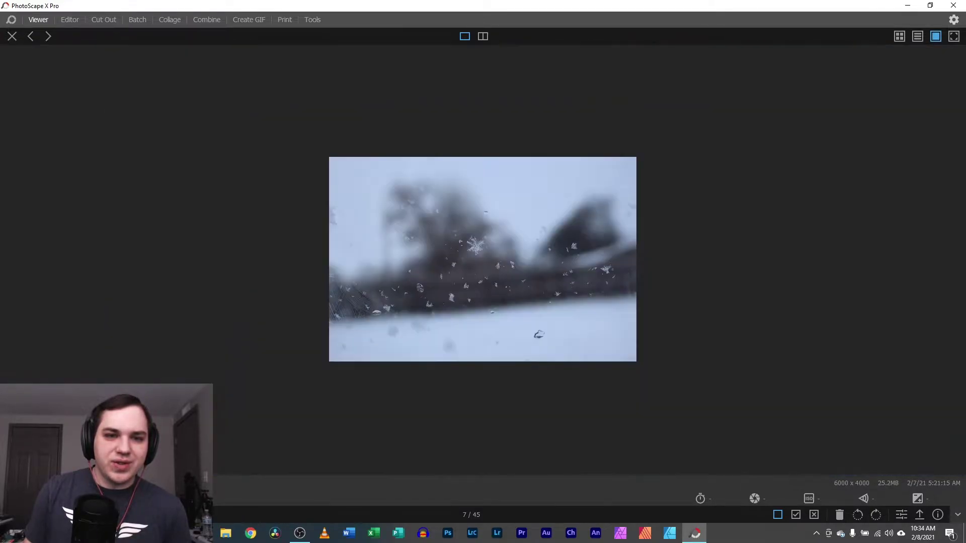
{"action": "scroll", "coordinate": [483, 259], "scroll_direction": "up", "scroll_amount": 5}
{"action": "scroll", "coordinate": [483, 259], "scroll_direction": "down", "scroll_amount": 2}
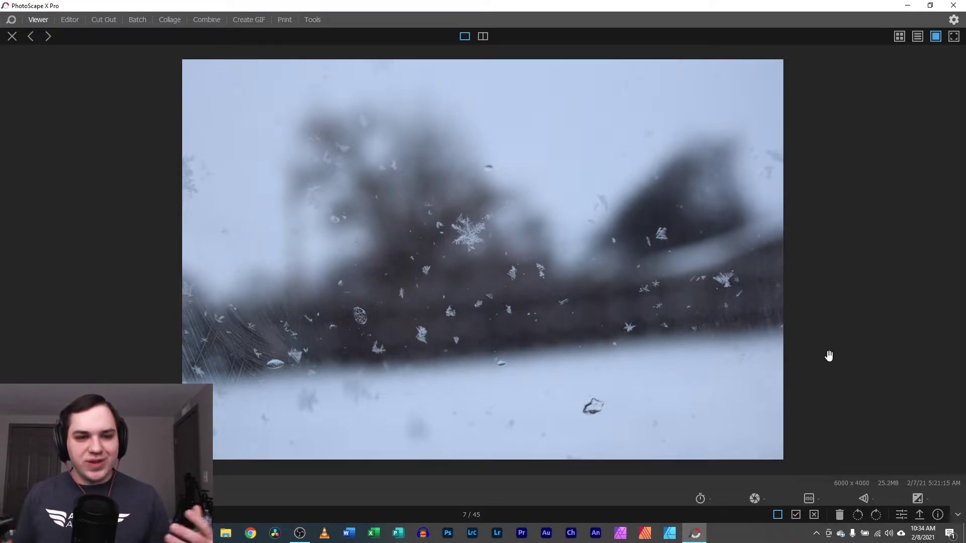
{"action": "left_click", "coordinate": [796, 515]}
Open photo 8 of 45, examine the large snowflake up close, and flag the photo as a pick.
{"action": "left_click", "coordinate": [958, 284]}
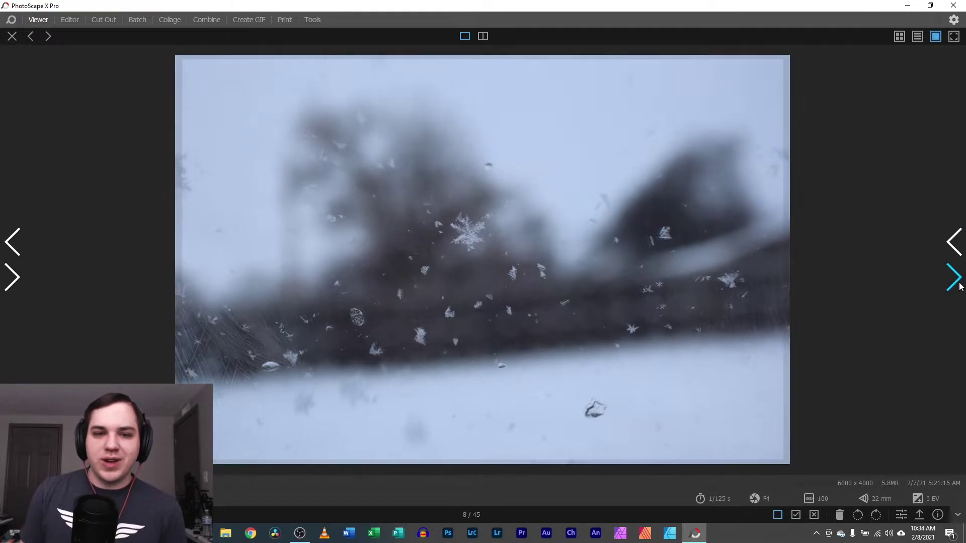
{"action": "scroll", "coordinate": [483, 259], "scroll_direction": "up", "scroll_amount": 5}
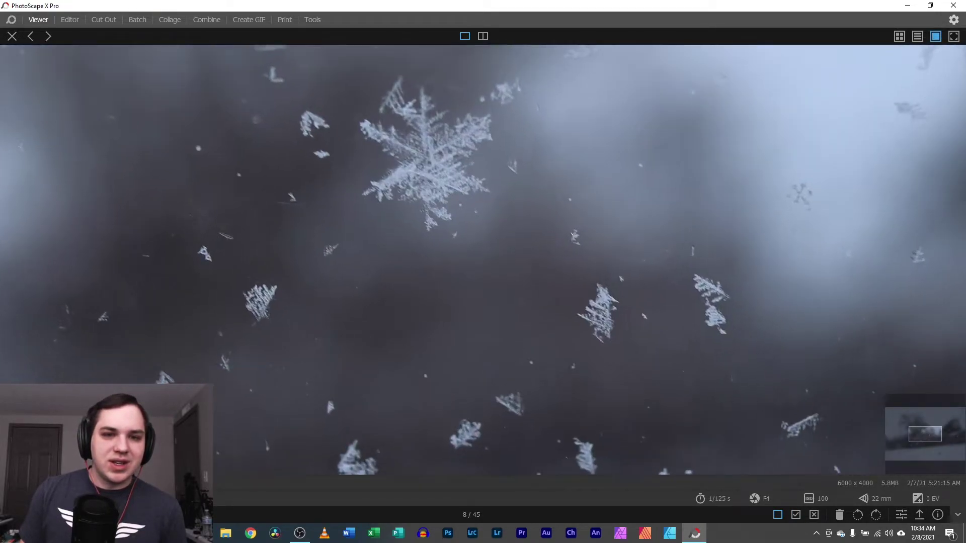
{"action": "left_click_drag", "start_coordinate": [923, 434], "coordinate": [921, 431]}
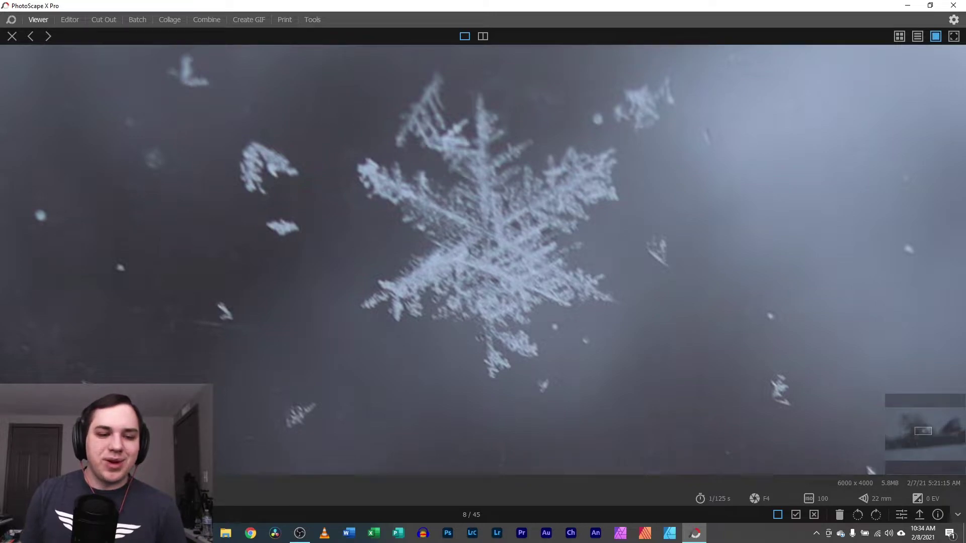
{"action": "scroll", "coordinate": [483, 260], "scroll_direction": "down", "scroll_amount": 2}
{"action": "scroll", "coordinate": [483, 260], "scroll_direction": "up", "scroll_amount": 3}
{"action": "scroll", "coordinate": [483, 260], "scroll_direction": "down", "scroll_amount": 10}
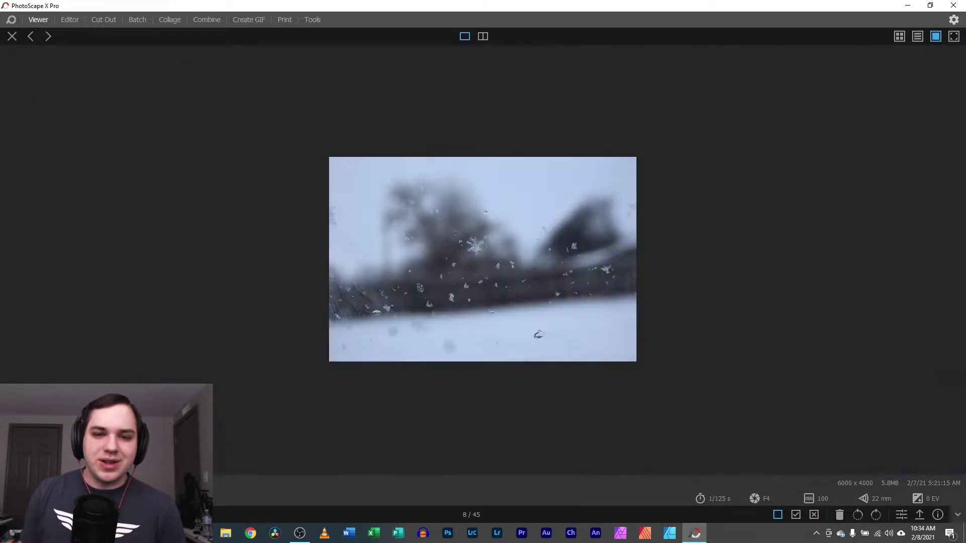
{"action": "scroll", "coordinate": [483, 259], "scroll_direction": "up", "scroll_amount": 4}
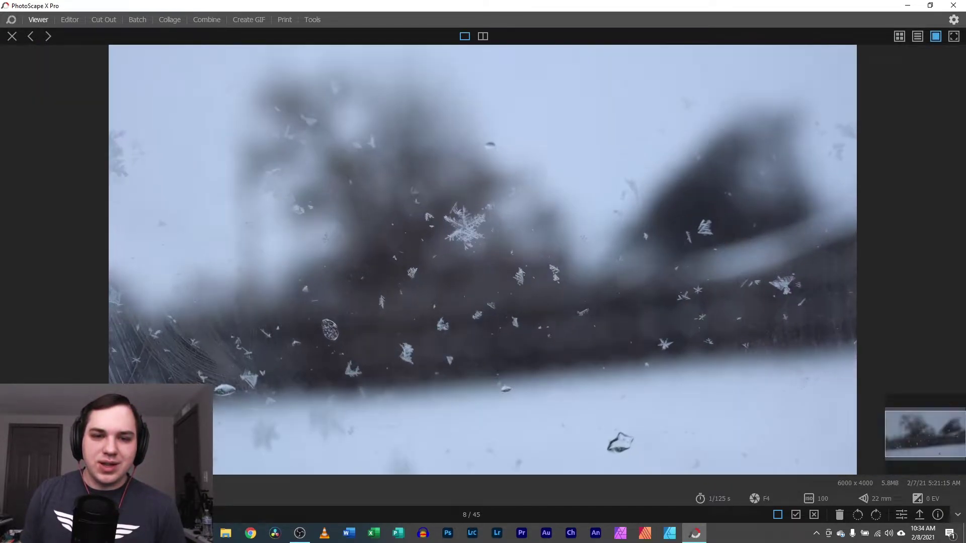
{"action": "left_click", "coordinate": [796, 515]}
Show photo 9 of 45, center its large snowflake for a close check, and flag the photo as a pick.
{"action": "left_click", "coordinate": [957, 279]}
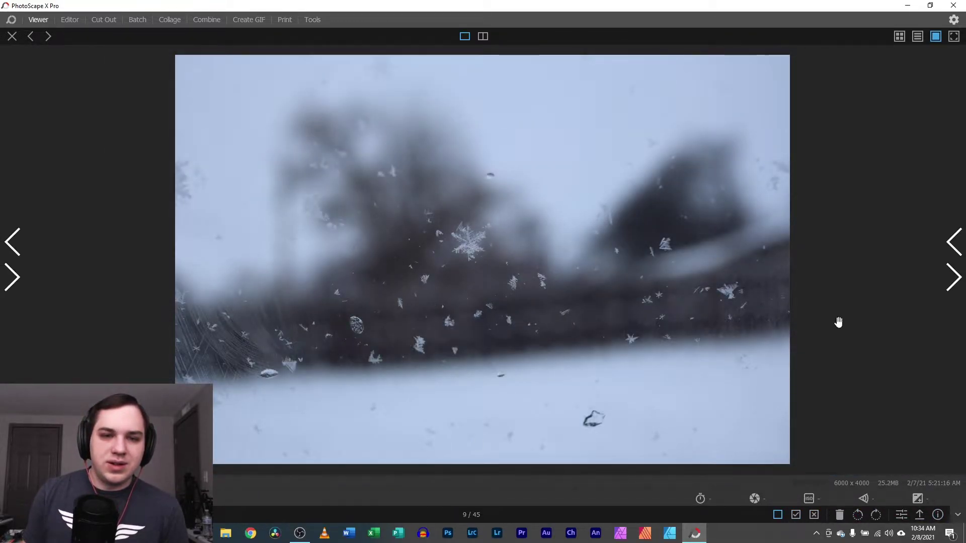
{"action": "scroll", "coordinate": [483, 254], "scroll_direction": "up", "scroll_amount": 5}
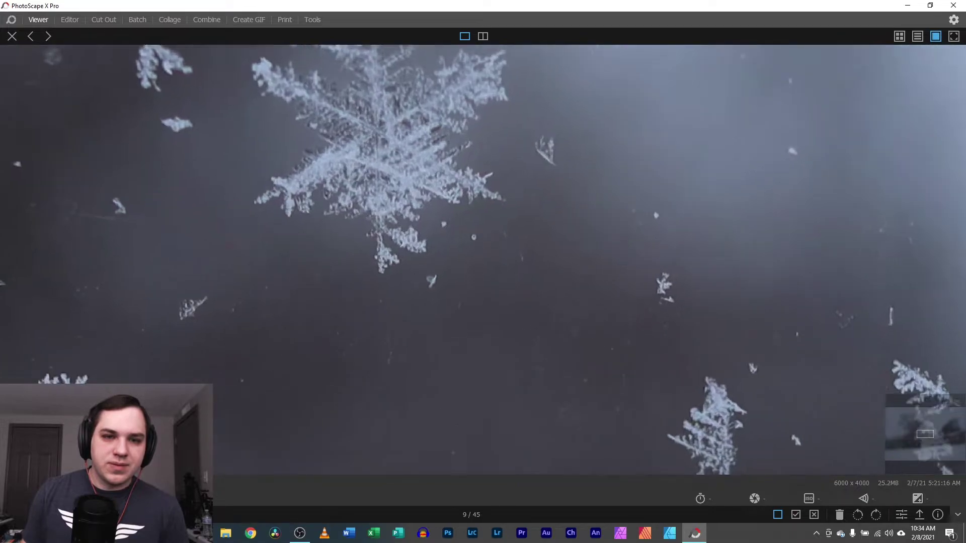
{"action": "left_click_drag", "start_coordinate": [926, 434], "coordinate": [923, 432]}
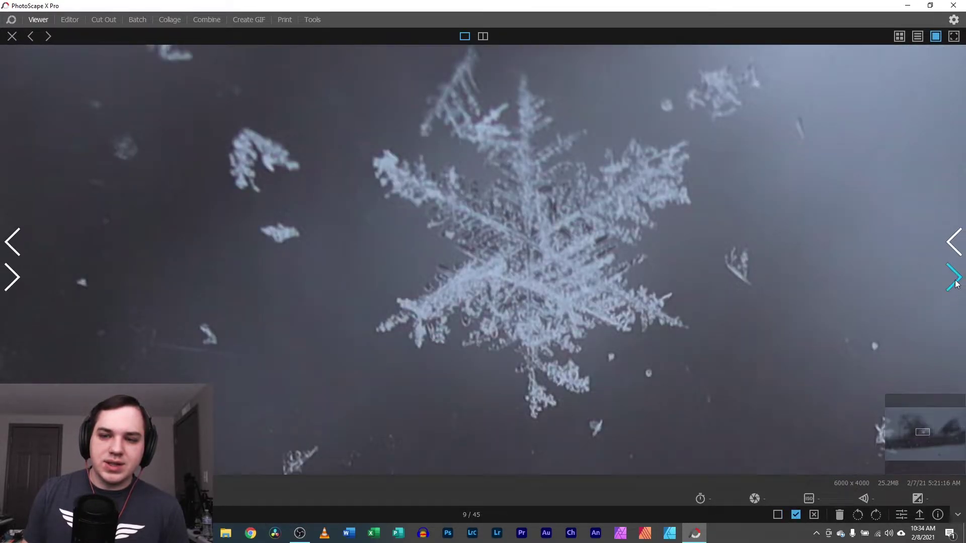
Browse back and forth between photos 4 and 12 to review the shots, ending on photo 10 of 45.
{"action": "left_click", "coordinate": [956, 277]}
{"action": "key", "text": "Left"}
{"action": "key", "text": "Left"}
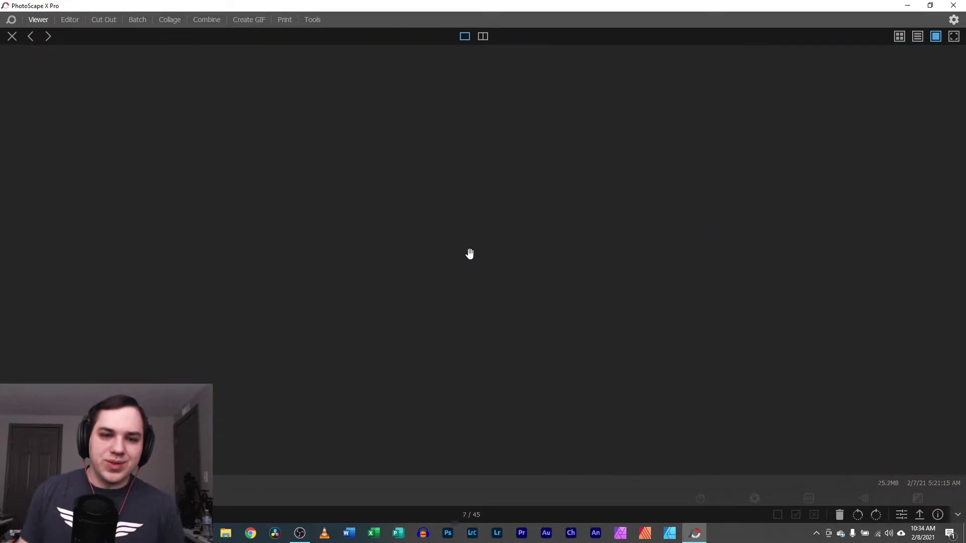
{"action": "key", "text": "Left"}
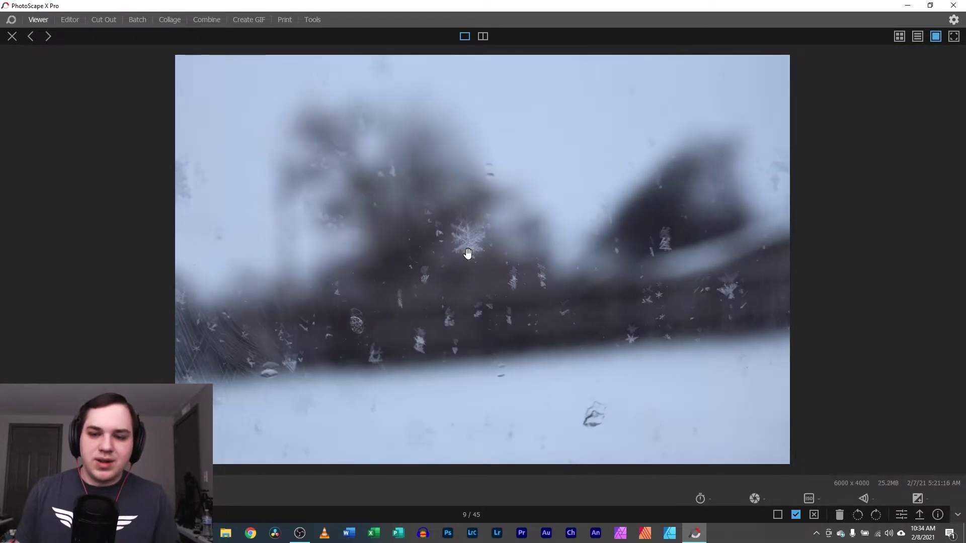
{"action": "key", "text": "Left"}
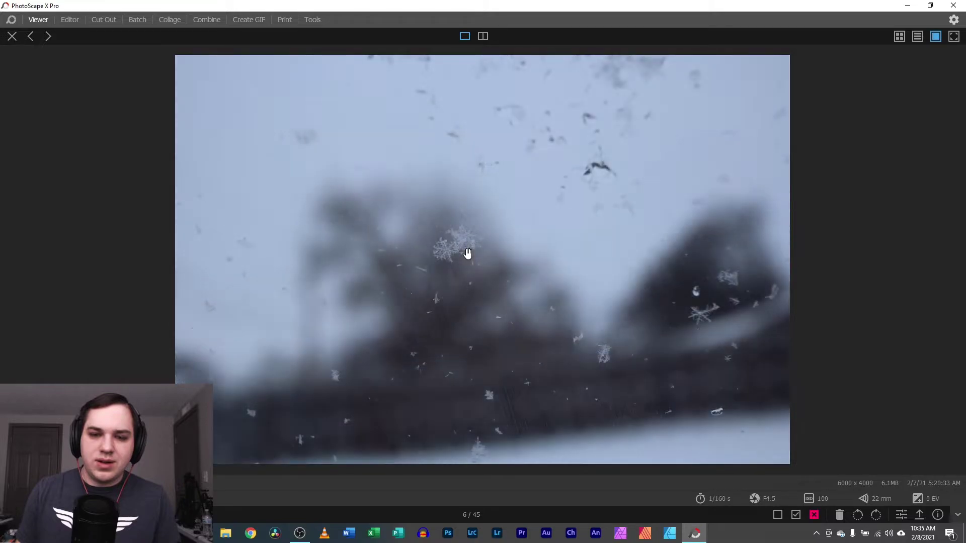
{"action": "key", "text": "Right"}
{"action": "key", "text": "Right"}
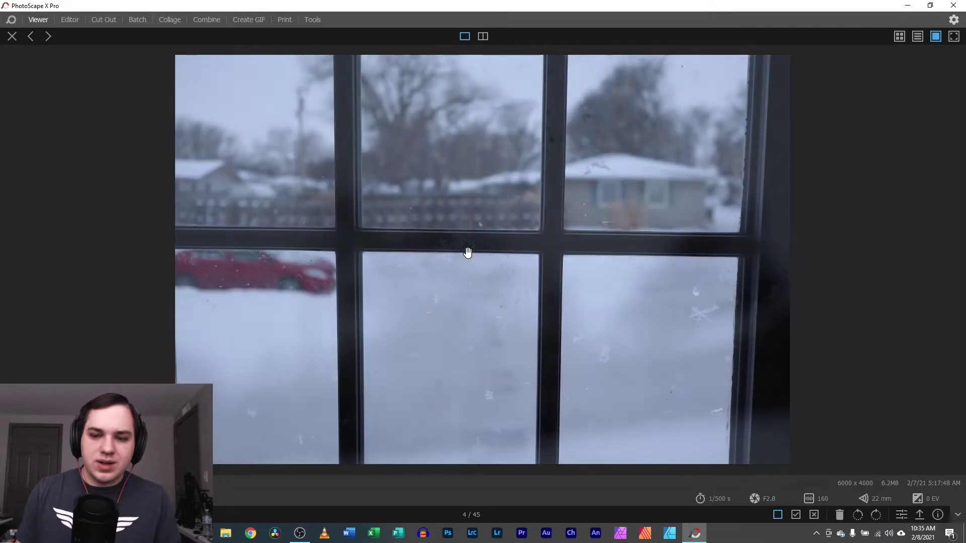
{"action": "key", "text": "Right"}
{"action": "key", "text": "Right"}
{"action": "key", "text": "Right"}
{"action": "key", "text": "Right"}
{"action": "key", "text": "Right"}
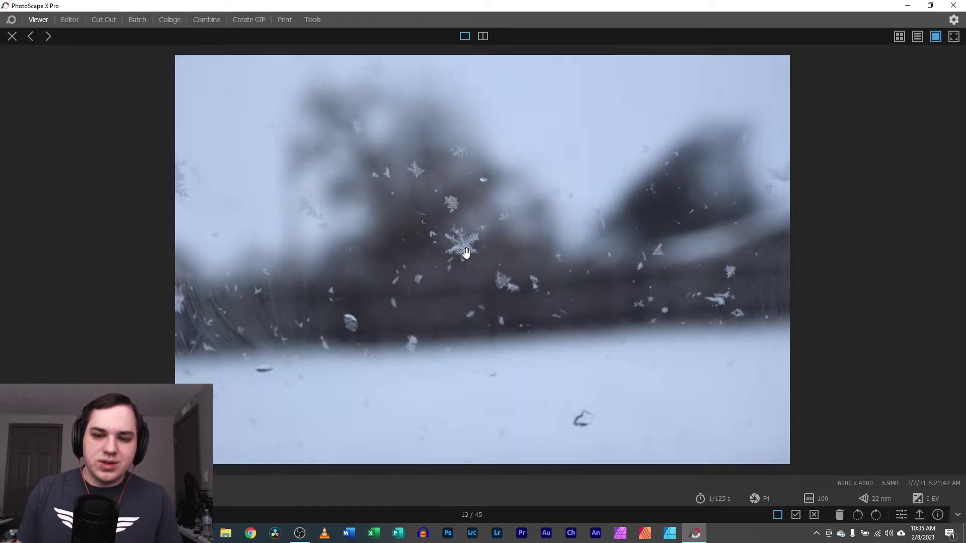
{"action": "key", "text": "Left"}
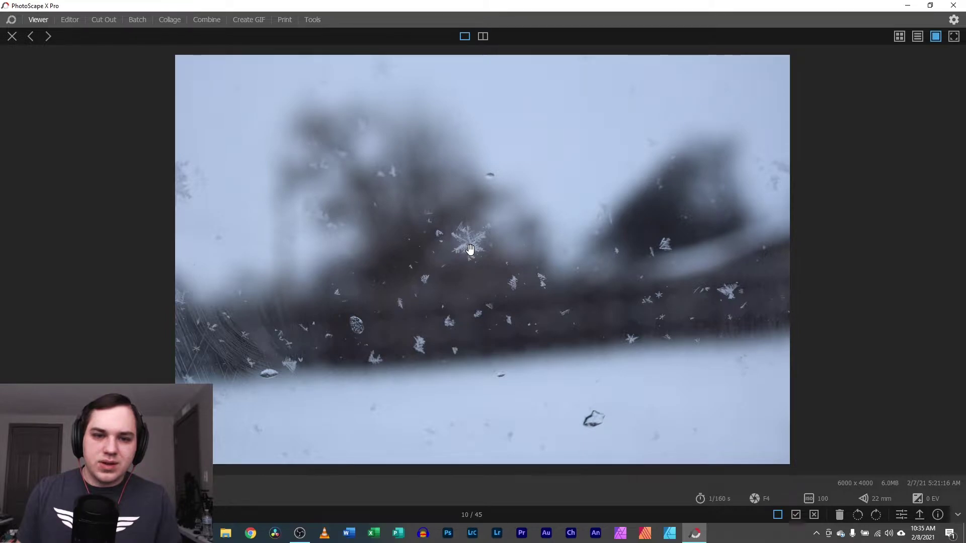
Inspect the central snowflake of photo 10 of 45 up close and flag the photo as a pick.
{"action": "scroll", "coordinate": [470, 250], "scroll_direction": "up", "scroll_amount": 5}
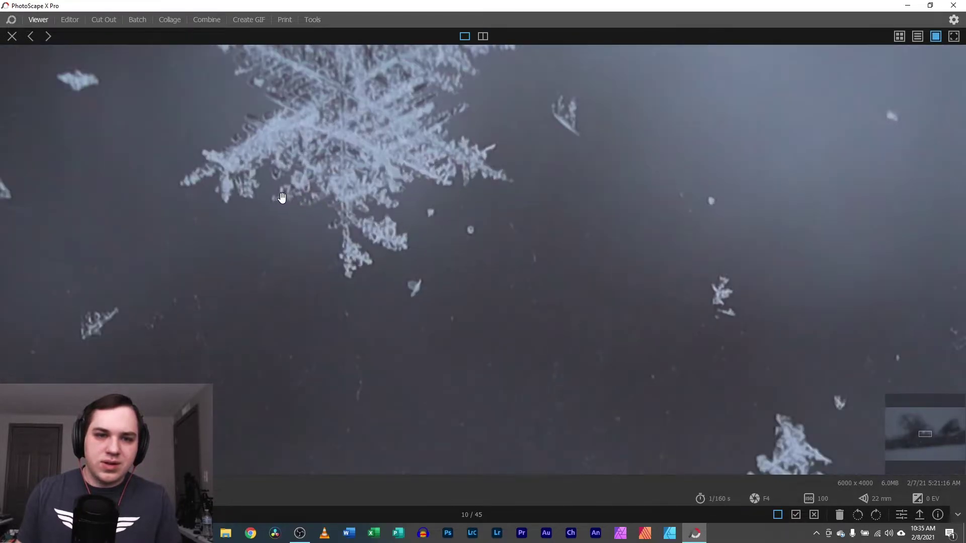
{"action": "left_click_drag", "start_coordinate": [277, 184], "coordinate": [475, 331]}
{"action": "left_click", "coordinate": [796, 515]}
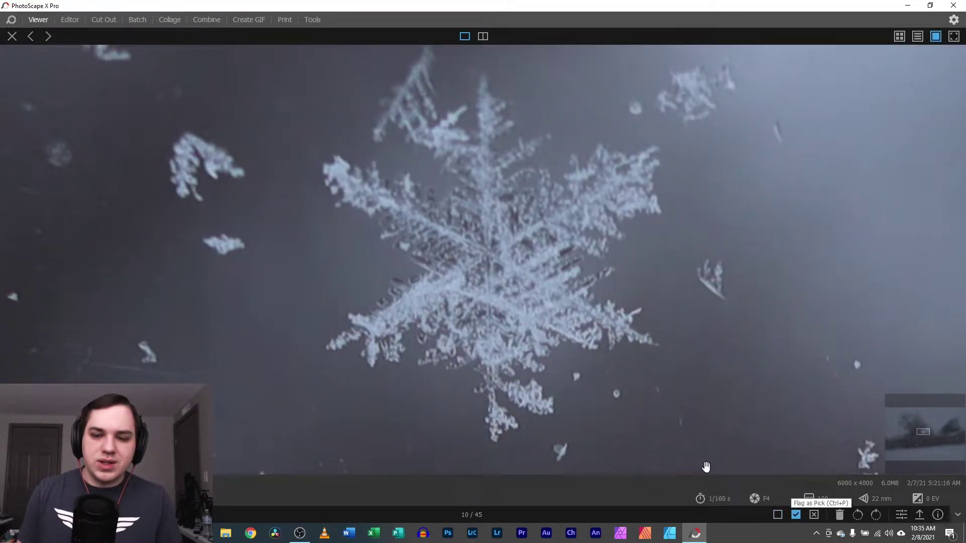
Examine the snowflakes up close in photos 11 and 12 of 45 to judge their focus.
{"action": "left_click", "coordinate": [958, 282]}
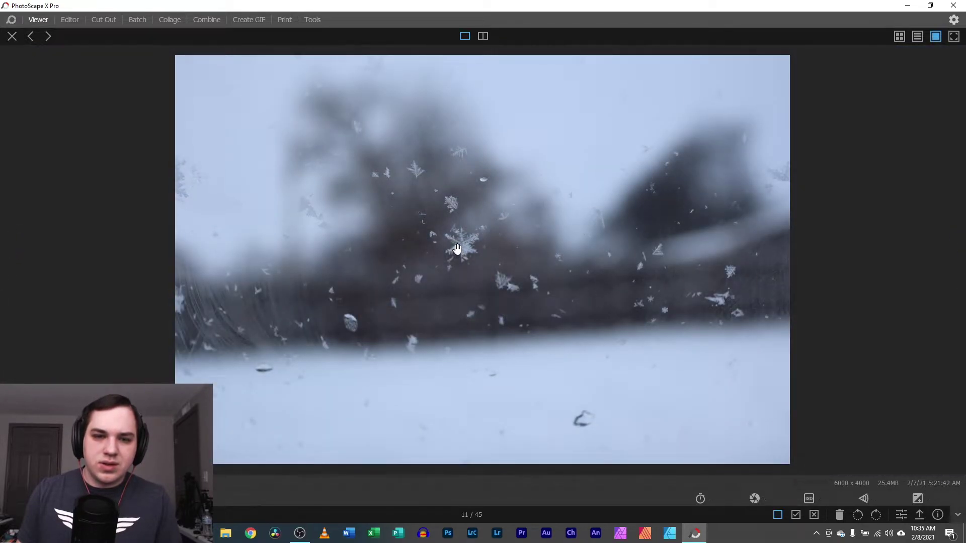
{"action": "scroll", "coordinate": [460, 246], "scroll_direction": "up", "scroll_amount": 4}
{"action": "left_click_drag", "start_coordinate": [362, 189], "coordinate": [429, 272]}
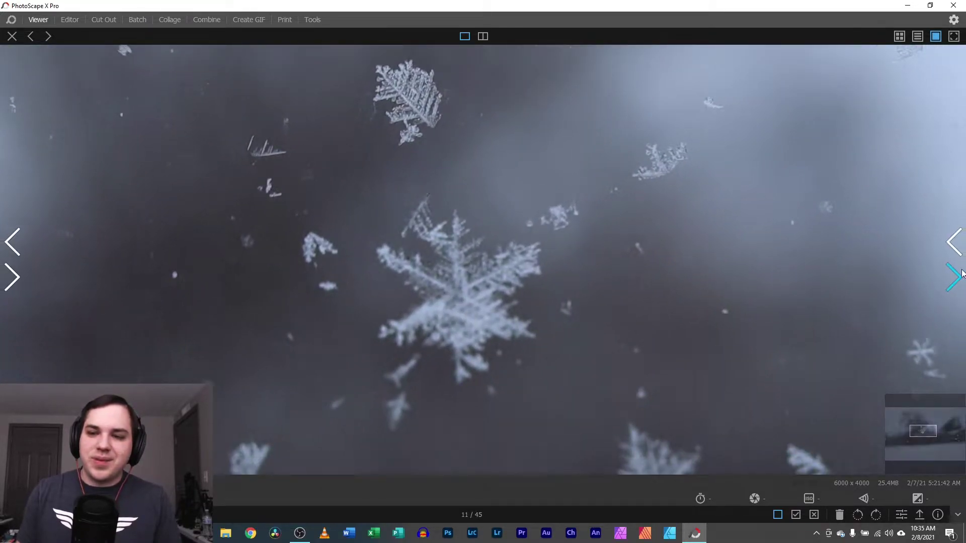
{"action": "left_click", "coordinate": [954, 277]}
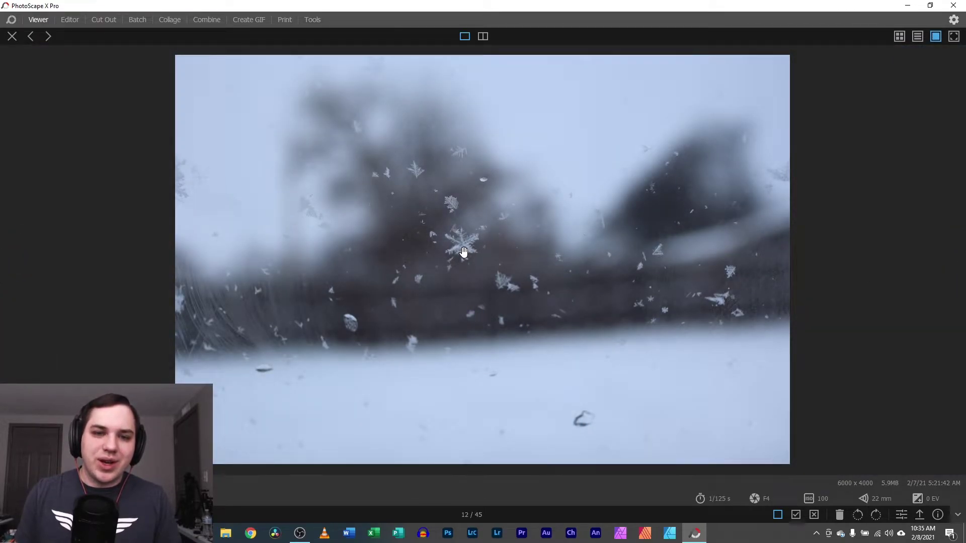
{"action": "scroll", "coordinate": [464, 252], "scroll_direction": "up", "scroll_amount": 5}
{"action": "left_click_drag", "start_coordinate": [339, 210], "coordinate": [433, 330]}
{"action": "scroll", "coordinate": [433, 330], "scroll_direction": "down", "scroll_amount": 5}
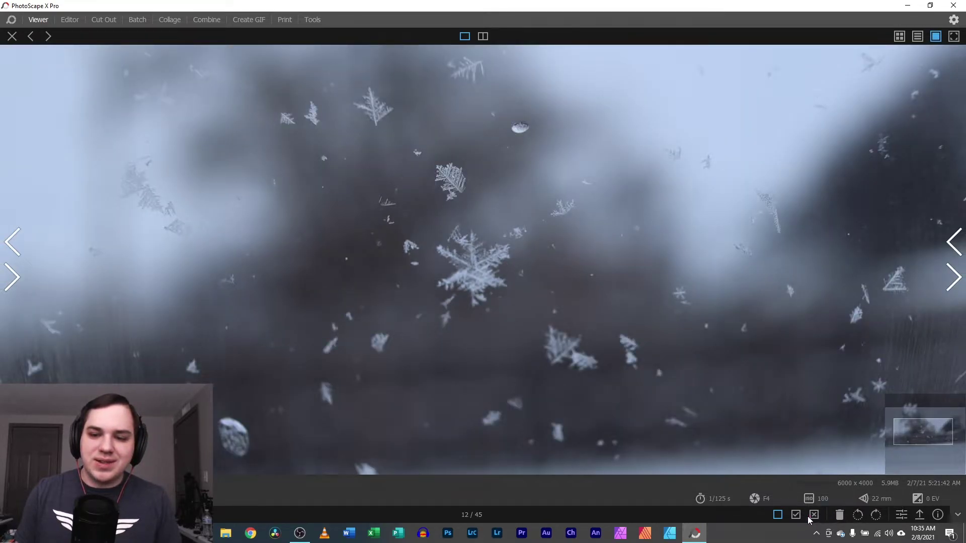
Advance to photo 13 of 45, examine its main snowflake in close-up, and flag the photo as a pick.
{"action": "left_click", "coordinate": [959, 282]}
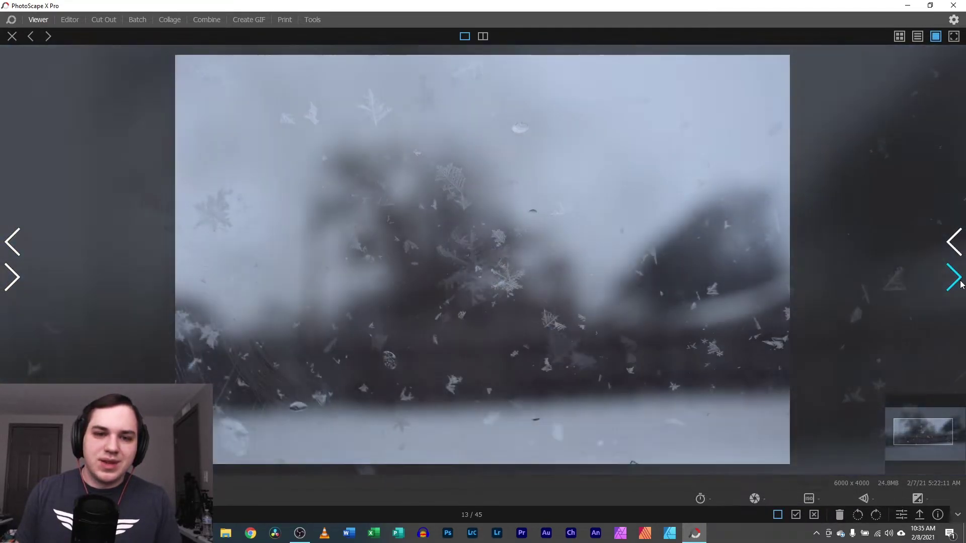
{"action": "scroll", "coordinate": [506, 243], "scroll_direction": "up", "scroll_amount": 5}
{"action": "left_click_drag", "start_coordinate": [610, 345], "coordinate": [464, 276]}
{"action": "scroll", "coordinate": [421, 274], "scroll_direction": "up", "scroll_amount": 3}
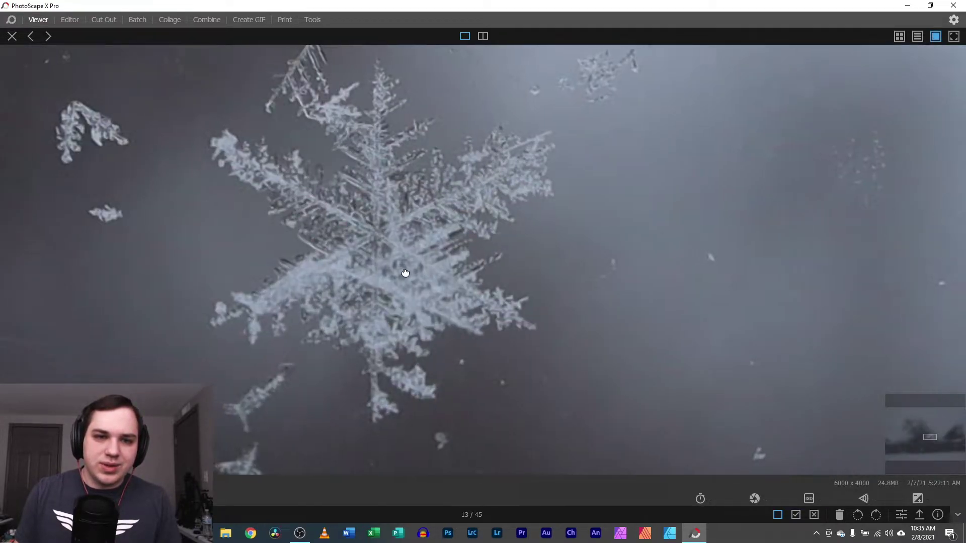
{"action": "left_click_drag", "start_coordinate": [399, 270], "coordinate": [448, 288]}
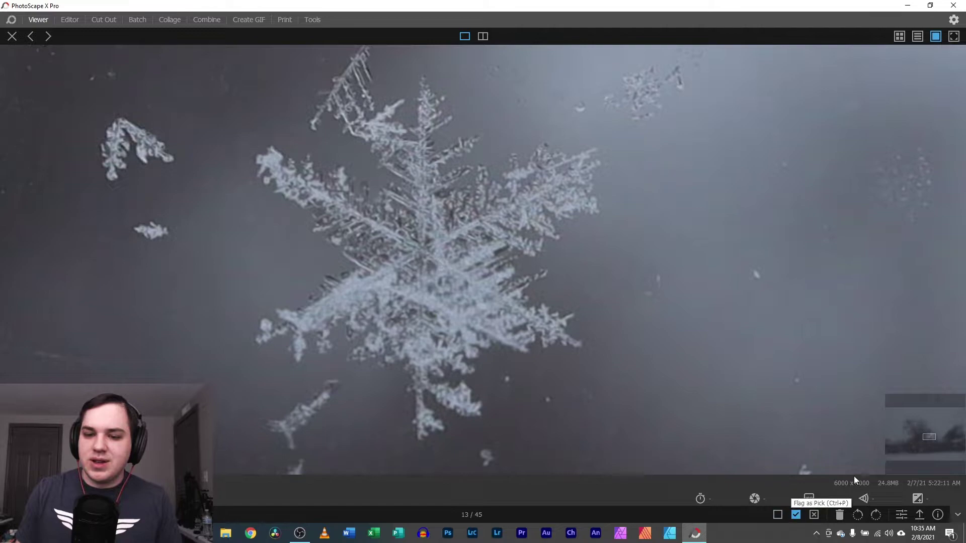
Advance to photo 14 of 45, inspect its central snowflake up close, and flag the photo as a pick.
{"action": "left_click", "coordinate": [955, 277]}
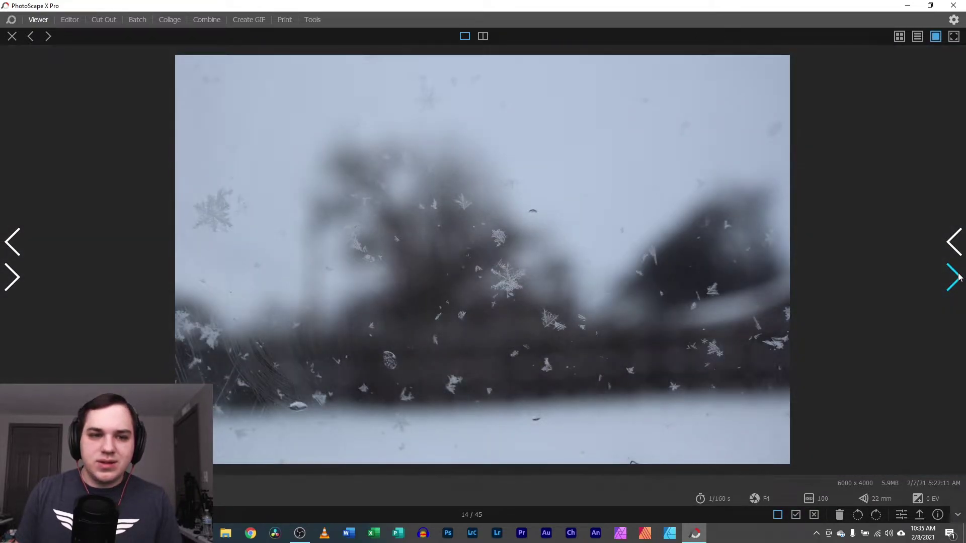
{"action": "scroll", "coordinate": [360, 267], "scroll_direction": "up", "scroll_amount": 5}
{"action": "left_click_drag", "start_coordinate": [468, 231], "coordinate": [302, 142]}
{"action": "left_click_drag", "start_coordinate": [607, 193], "coordinate": [424, 157]}
{"action": "scroll", "coordinate": [445, 215], "scroll_direction": "up", "scroll_amount": 5}
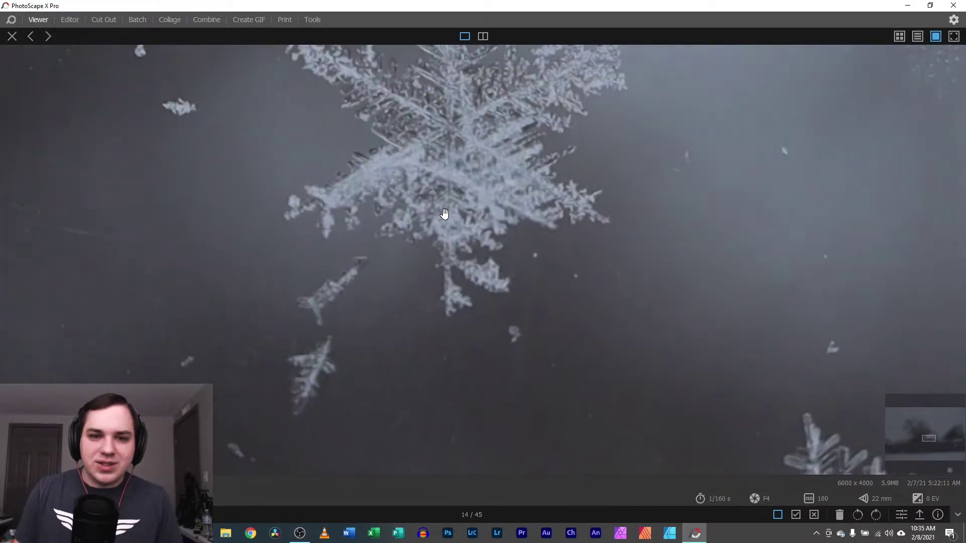
{"action": "scroll", "coordinate": [445, 214], "scroll_direction": "down", "scroll_amount": 2}
{"action": "left_click_drag", "start_coordinate": [457, 207], "coordinate": [457, 242]}
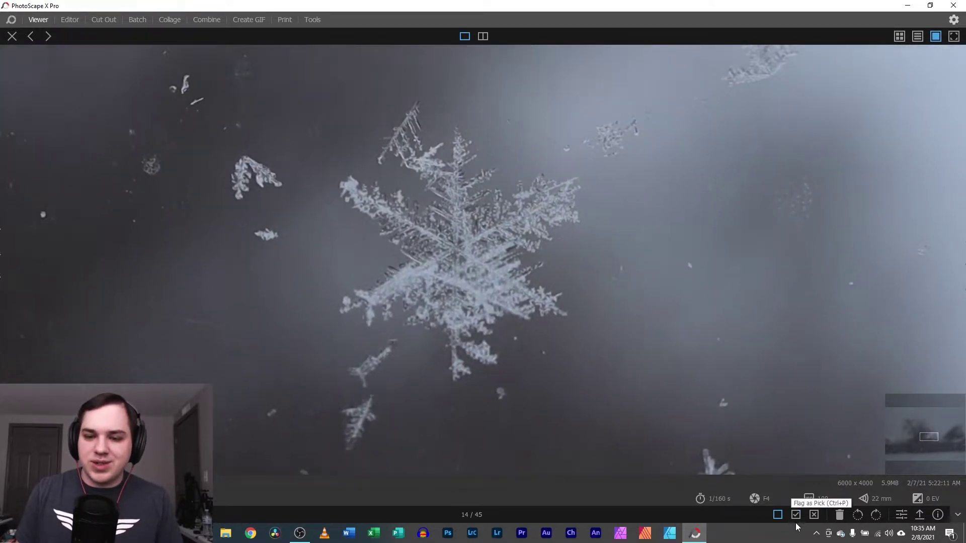
{"action": "left_click", "coordinate": [792, 517]}
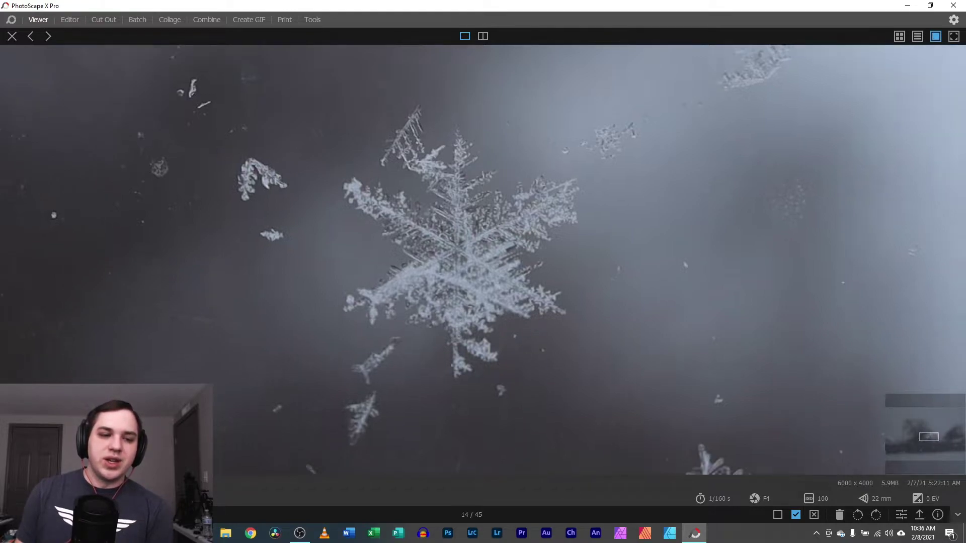
{"action": "scroll", "coordinate": [482, 259], "scroll_direction": "down", "scroll_amount": 10}
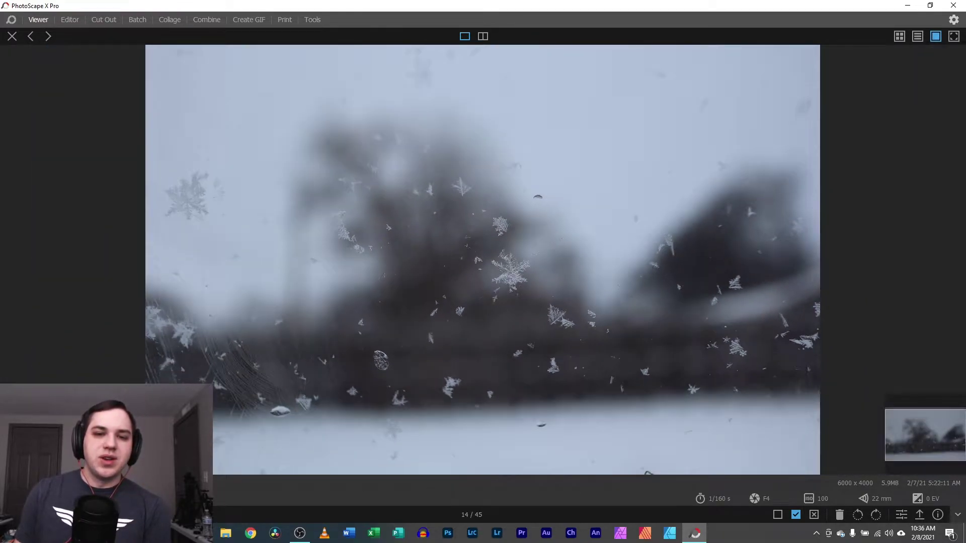
{"action": "scroll", "coordinate": [483, 259], "scroll_direction": "up", "scroll_amount": 1}
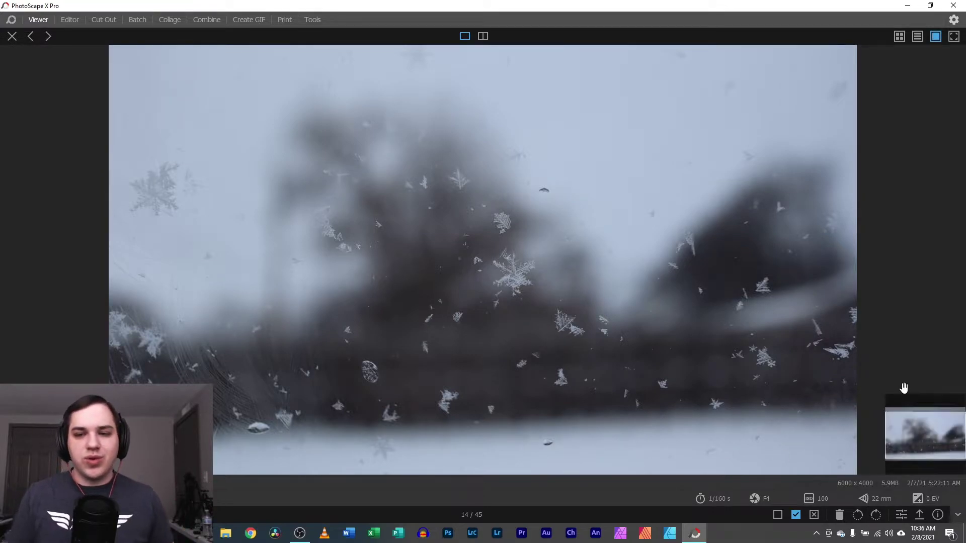
Advance to photo 15 of 45 and examine its main snowflake in close-up to judge its sharpness.
{"action": "left_click", "coordinate": [954, 279]}
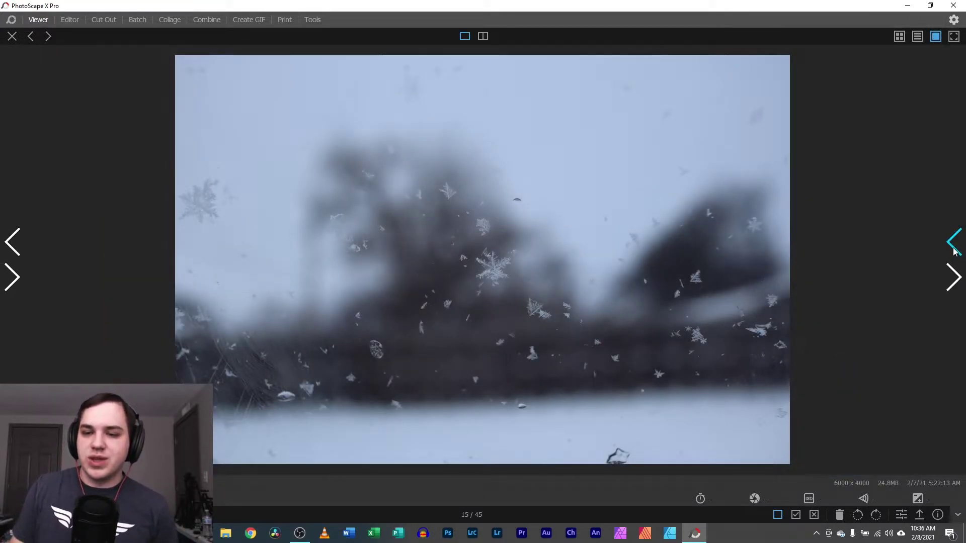
{"action": "left_click", "coordinate": [957, 280]}
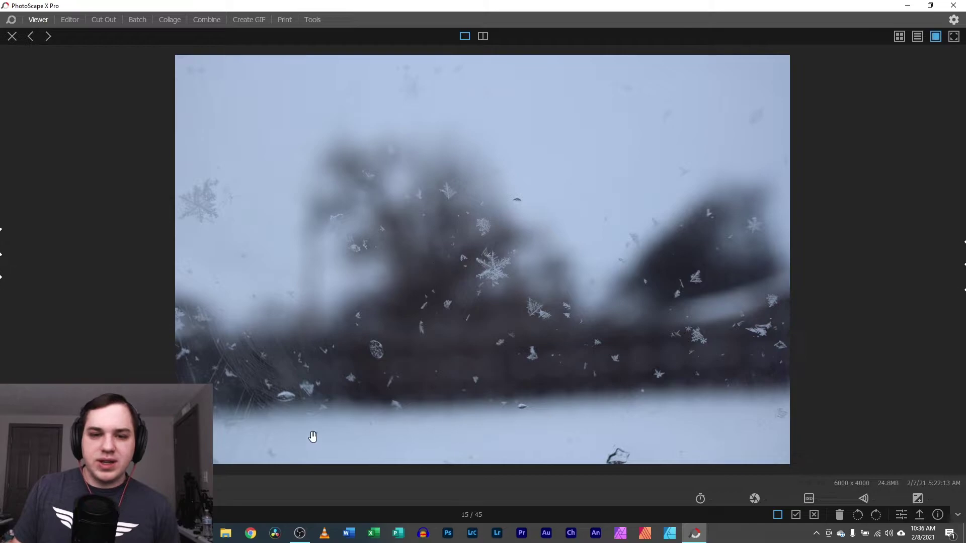
{"action": "scroll", "coordinate": [483, 259], "scroll_direction": "up", "scroll_amount": 10}
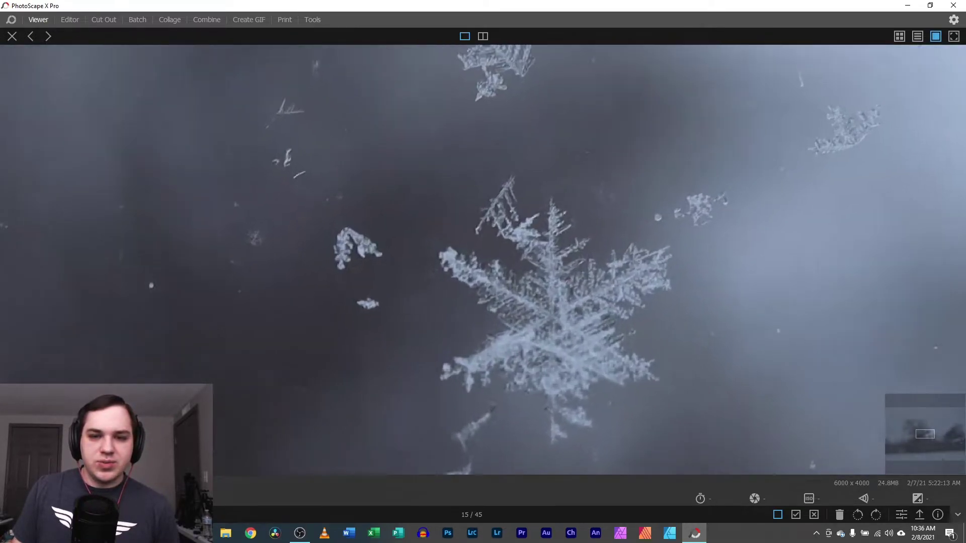
{"action": "scroll", "coordinate": [483, 260], "scroll_direction": "down", "scroll_amount": 2}
{"action": "scroll", "coordinate": [335, 468], "scroll_direction": "down", "scroll_amount": 10}
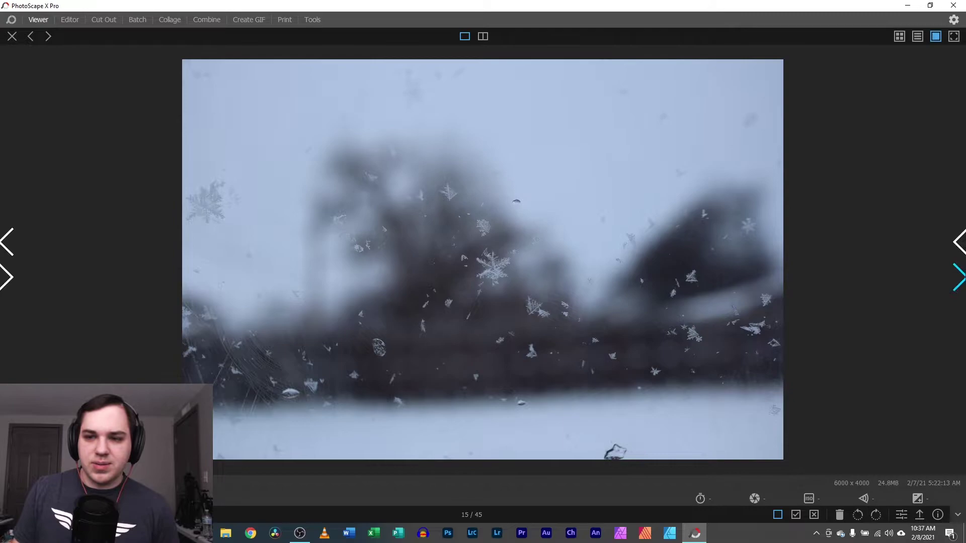
Advance to photo 16 of 45, inspect its main snowflake up close, and flag the photo as rejected.
{"action": "left_click", "coordinate": [957, 278]}
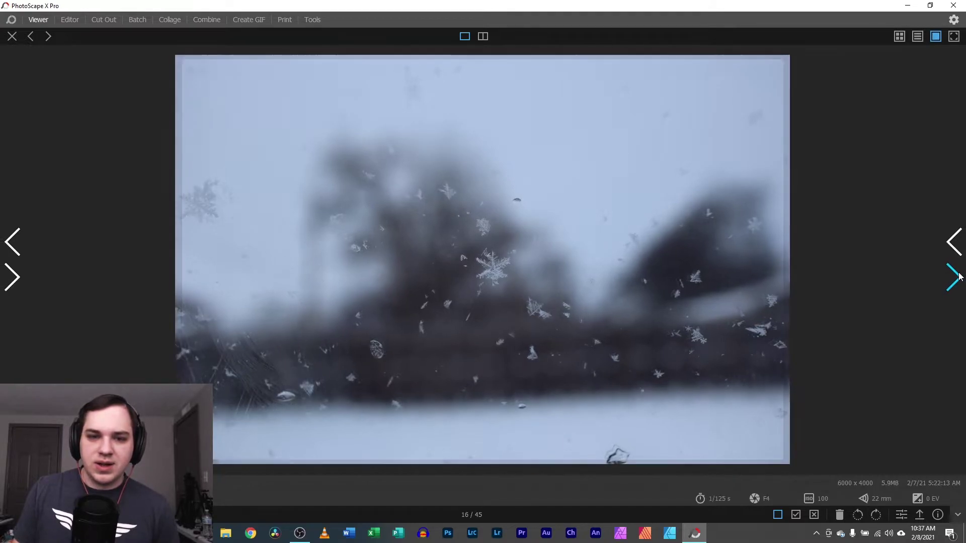
{"action": "scroll", "coordinate": [518, 433], "scroll_direction": "up", "scroll_amount": 10}
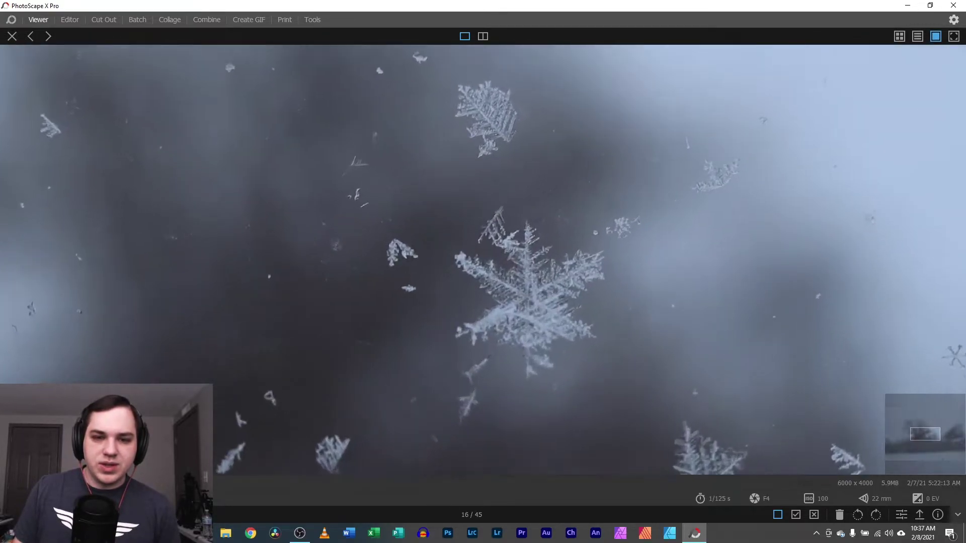
{"action": "left_click_drag", "start_coordinate": [517, 433], "coordinate": [428, 340]}
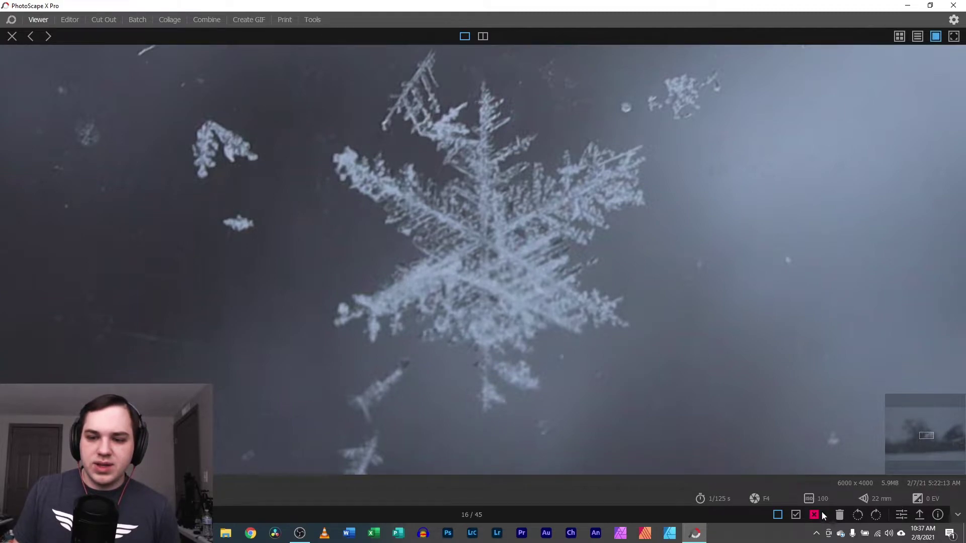
Examine the central snowflake in photos 17 and 18 of 45 up close, and flag photo 18 as rejected.
{"action": "left_click", "coordinate": [956, 277]}
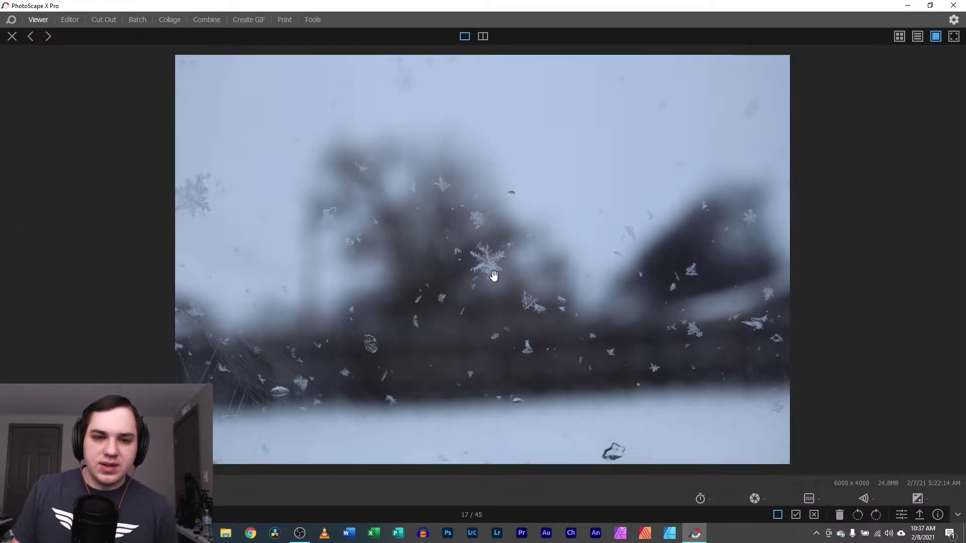
{"action": "scroll", "coordinate": [488, 269], "scroll_direction": "up", "scroll_amount": 10}
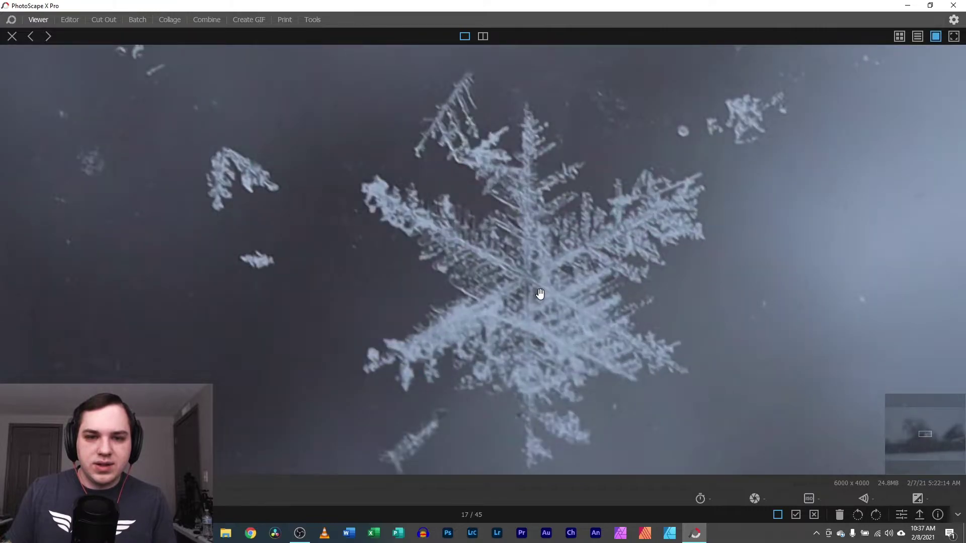
{"action": "scroll", "coordinate": [540, 293], "scroll_direction": "down", "scroll_amount": 9}
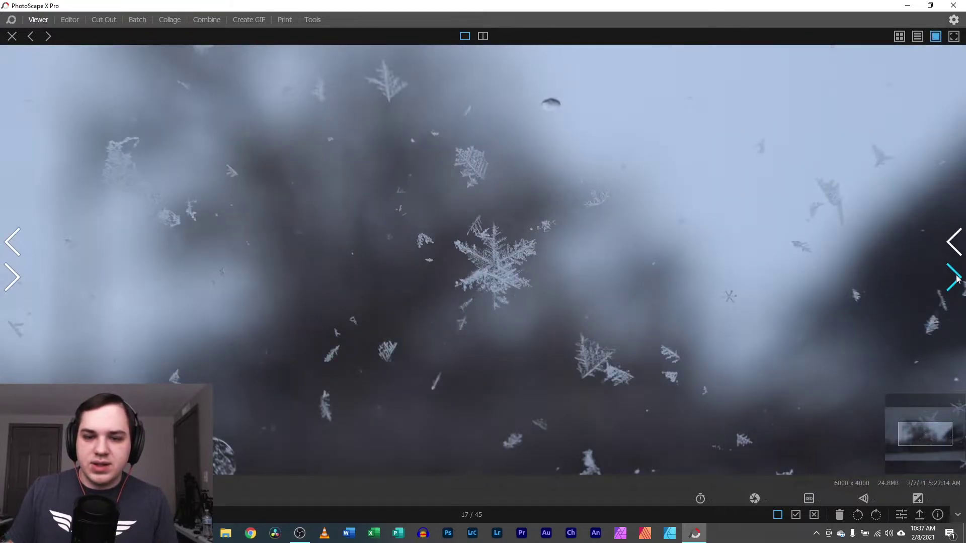
{"action": "left_click", "coordinate": [957, 280]}
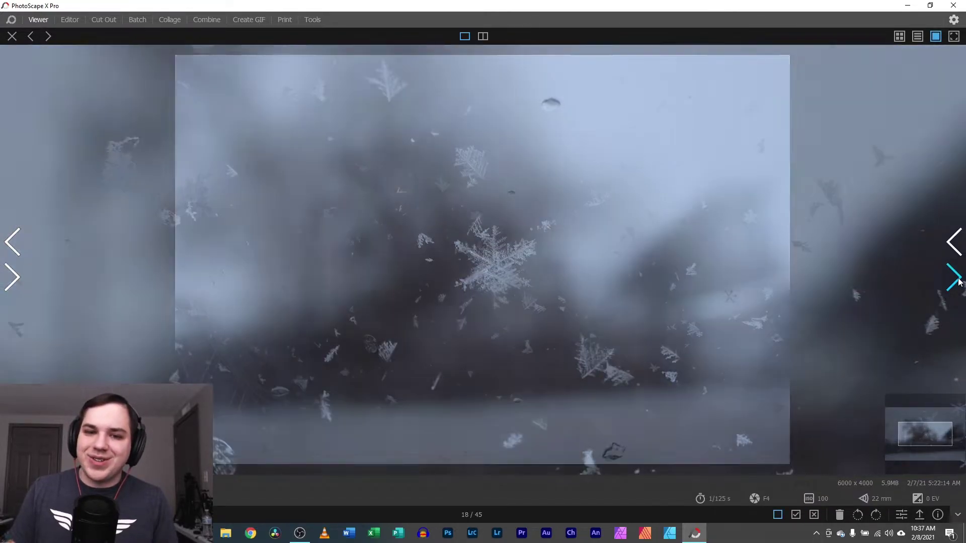
{"action": "scroll", "coordinate": [510, 277], "scroll_direction": "up", "scroll_amount": 10}
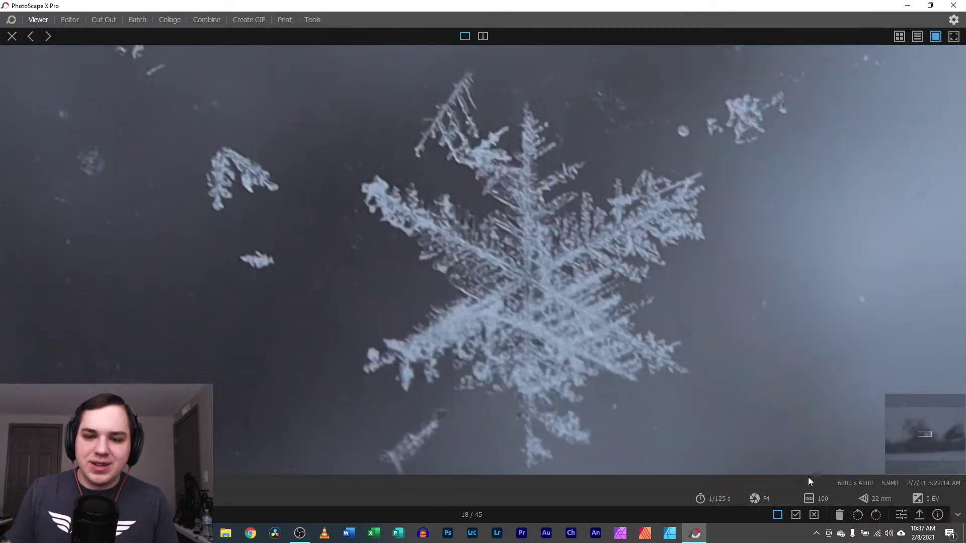
{"action": "left_click", "coordinate": [814, 515]}
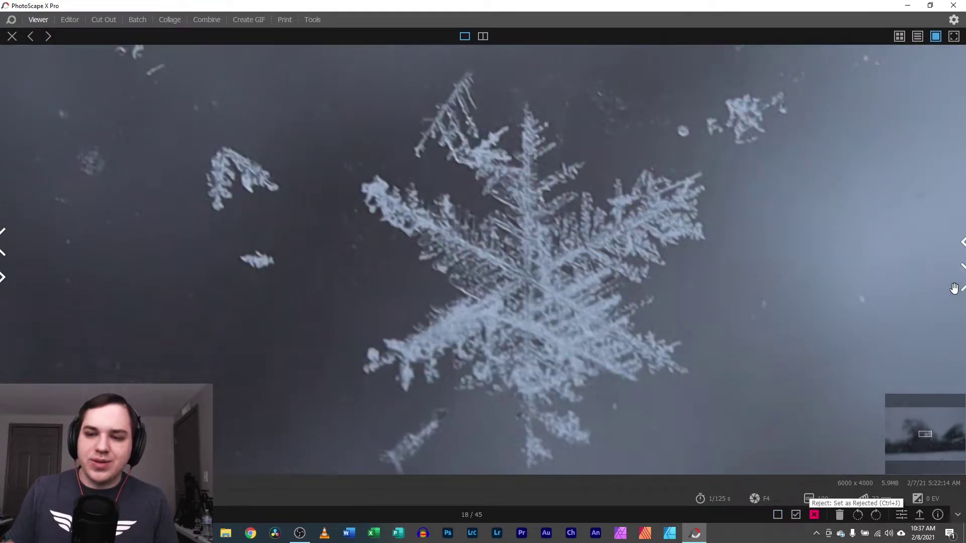
Advance to photo 19 of 45, check its central snowflake in close-up, and flag the photo as a pick.
{"action": "left_click", "coordinate": [954, 280]}
{"action": "scroll", "coordinate": [518, 295], "scroll_direction": "up", "scroll_amount": 10}
{"action": "scroll", "coordinate": [591, 289], "scroll_direction": "down", "scroll_amount": 6}
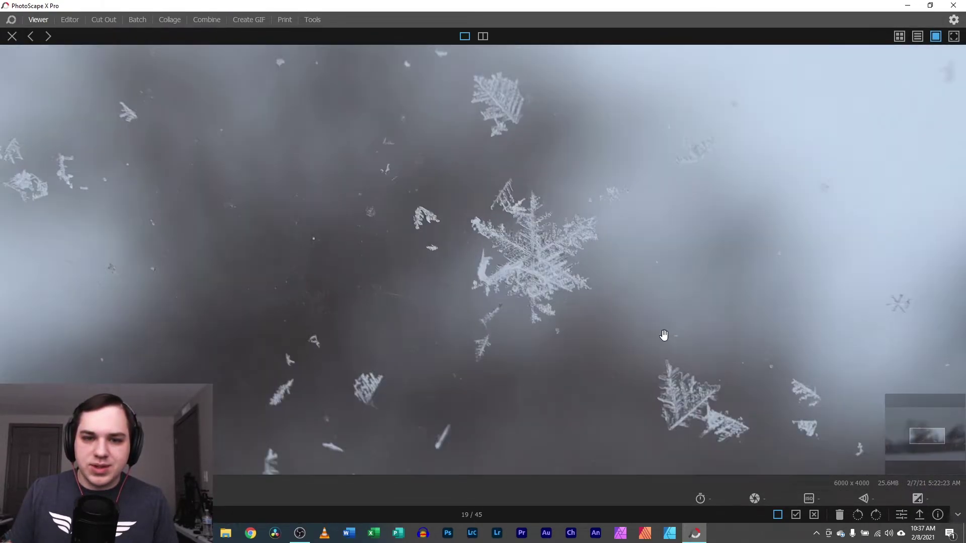
{"action": "left_click", "coordinate": [796, 515]}
Examine the main snowflake of photo 20 of 45 up close, and browse ahead through the shots to photo 25.
{"action": "left_click", "coordinate": [956, 282]}
{"action": "scroll", "coordinate": [586, 285], "scroll_direction": "up", "scroll_amount": 5}
{"action": "left_click_drag", "start_coordinate": [666, 339], "coordinate": [530, 273]}
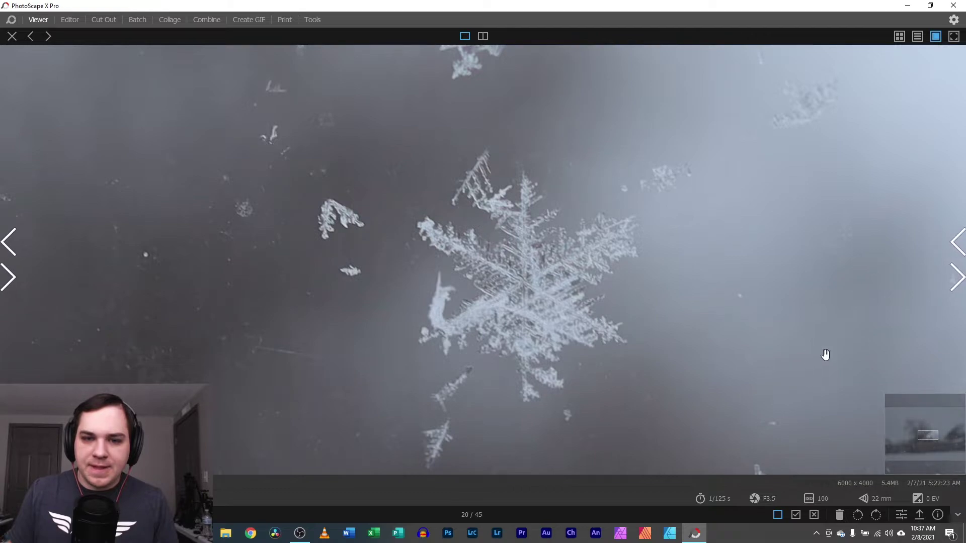
{"action": "left_click", "coordinate": [956, 281]}
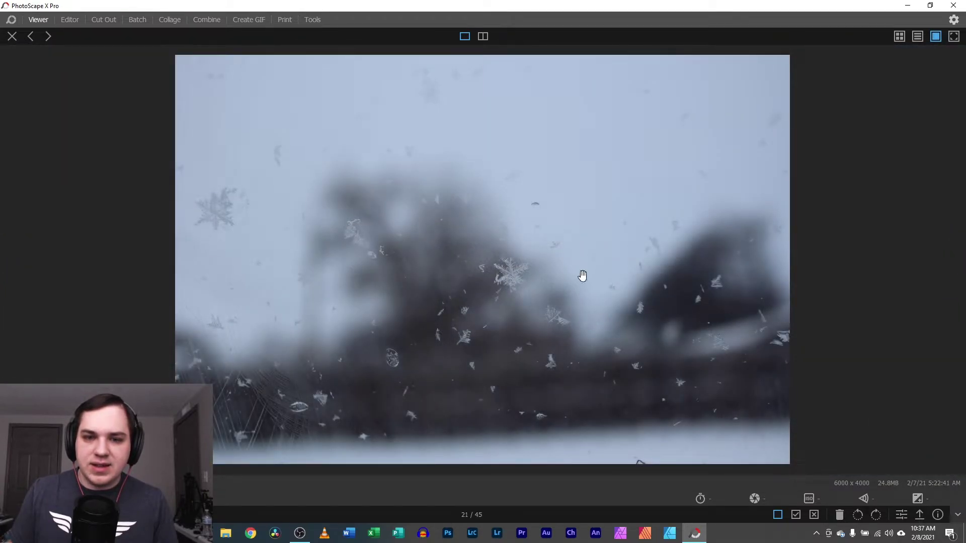
{"action": "left_click", "coordinate": [956, 282]}
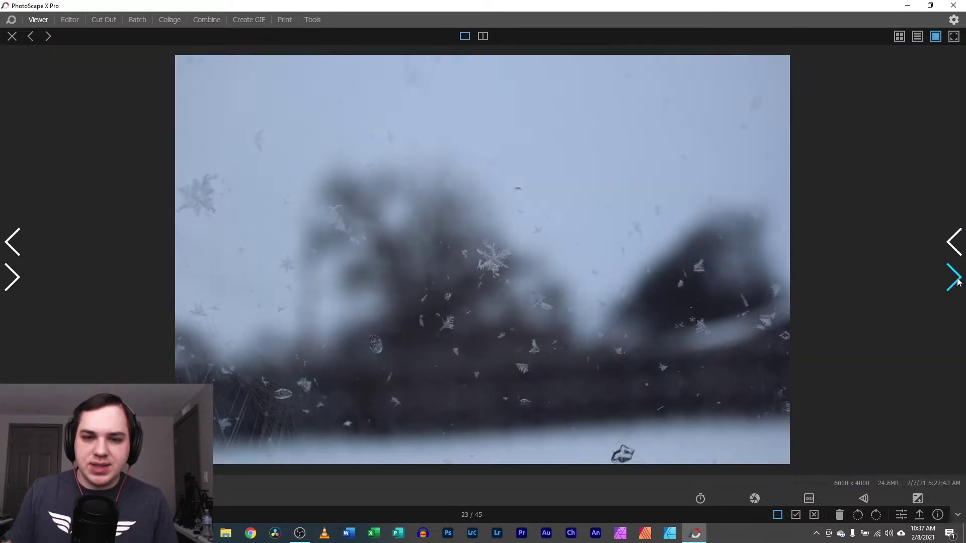
{"action": "left_click", "coordinate": [956, 280]}
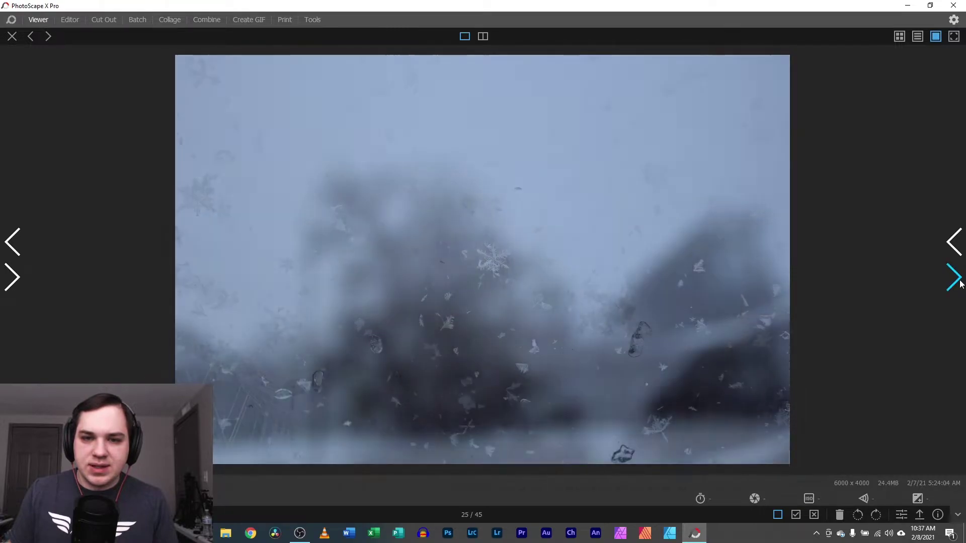
Go back to photo 24 of 45, inspect its central snowflake up close, and flag the photo as a pick.
{"action": "left_click", "coordinate": [13, 248]}
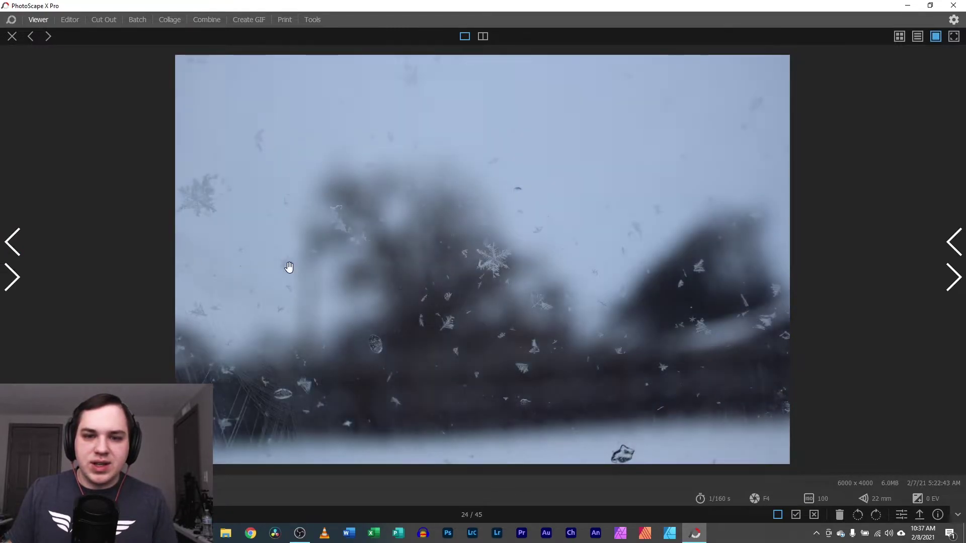
{"action": "left_click", "coordinate": [518, 270]}
{"action": "left_click_drag", "start_coordinate": [578, 285], "coordinate": [551, 259]}
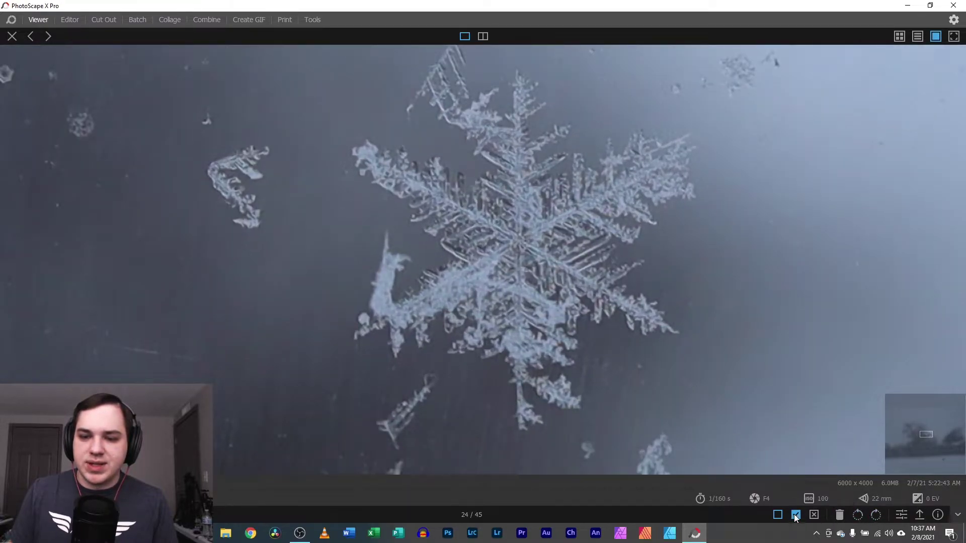
Step back through photos 23 and 22 of 45, inspect the main snowflake in each, and flag both as picks.
{"action": "left_click", "coordinate": [12, 247]}
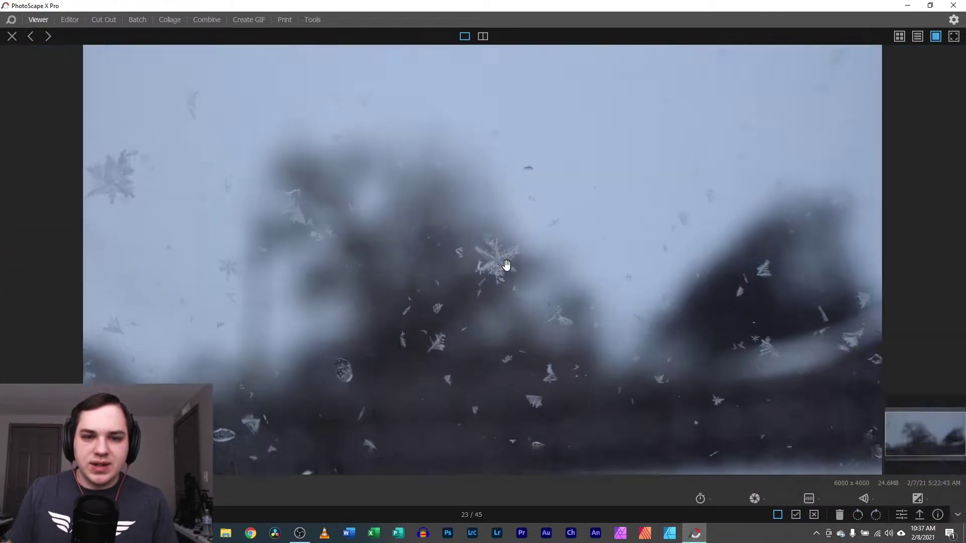
{"action": "left_click", "coordinate": [506, 265]}
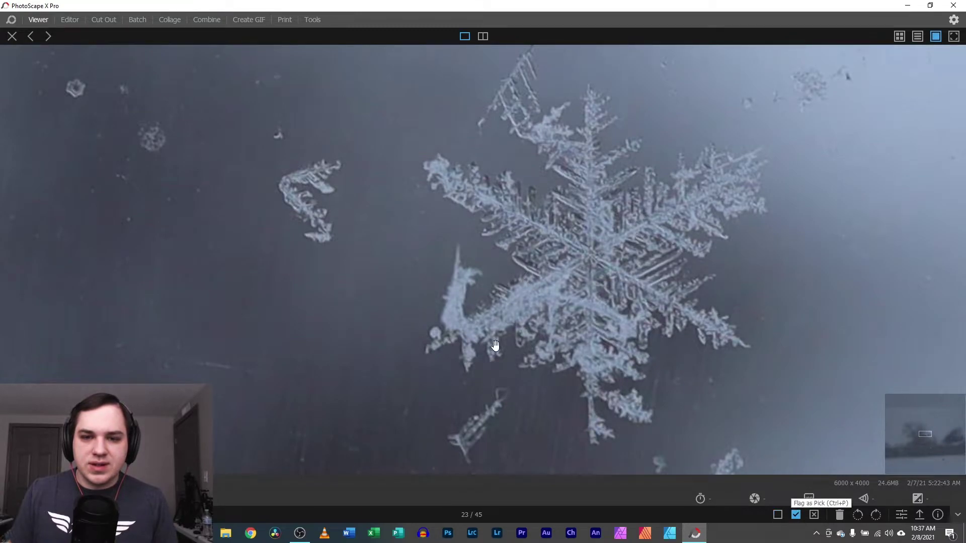
{"action": "left_click", "coordinate": [13, 249]}
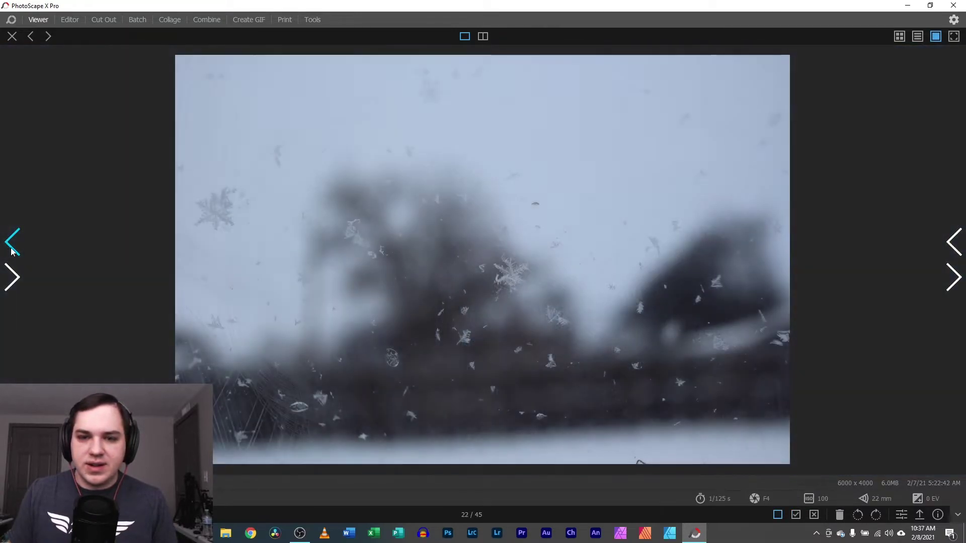
{"action": "left_click", "coordinate": [518, 287]}
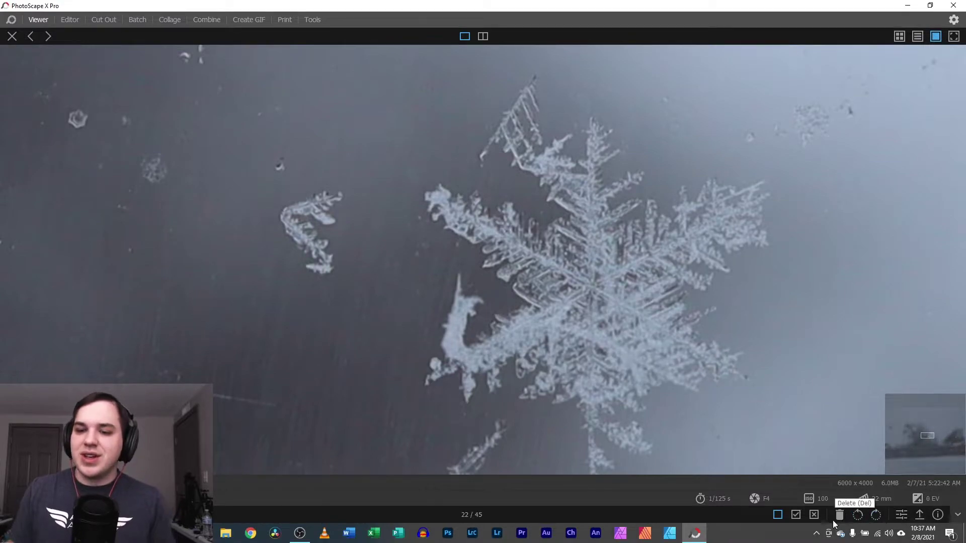
{"action": "left_click", "coordinate": [796, 515]}
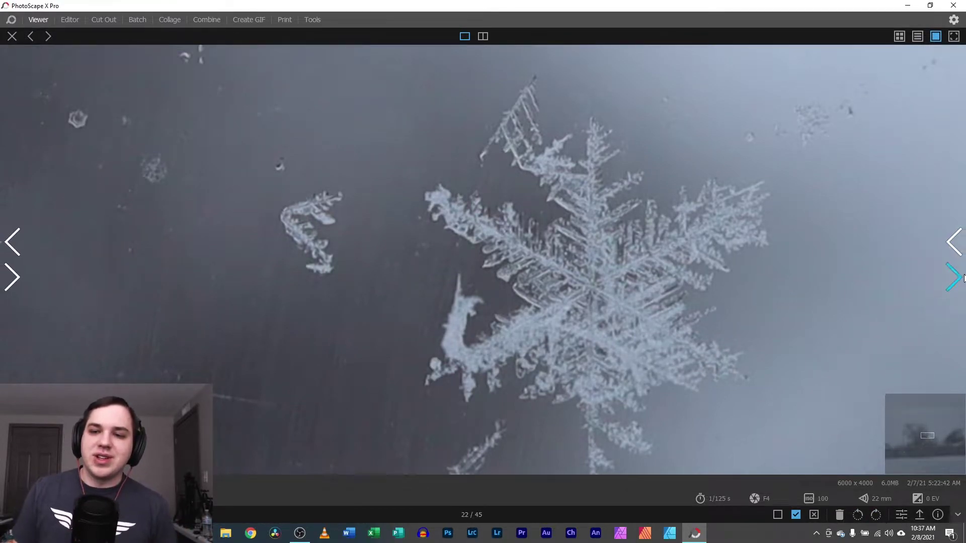
Go forward to photo 25 of 45, examine the large snowflake against the sky up close, and flag the photo as a pick.
{"action": "left_click", "coordinate": [953, 277]}
{"action": "left_click", "coordinate": [953, 278]}
{"action": "left_click", "coordinate": [954, 278]}
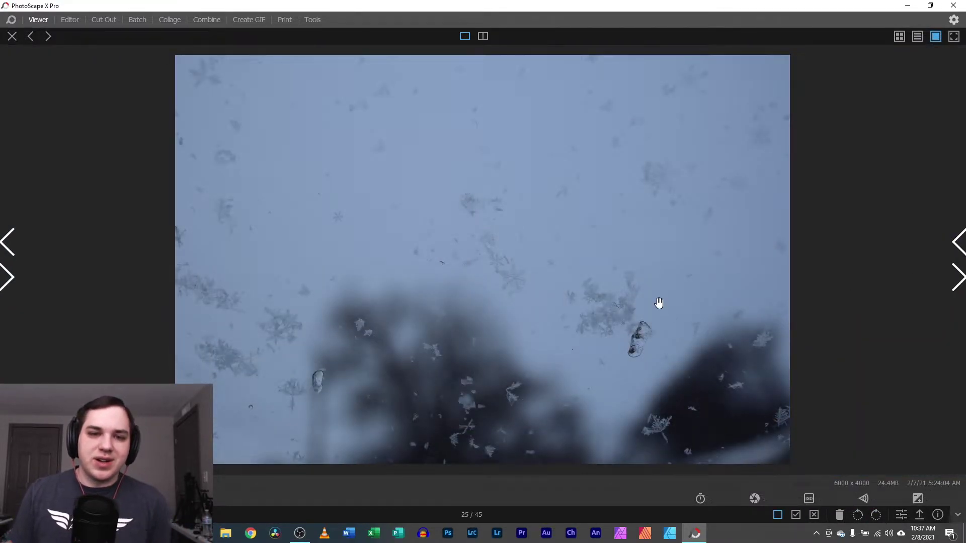
{"action": "left_click", "coordinate": [587, 310]}
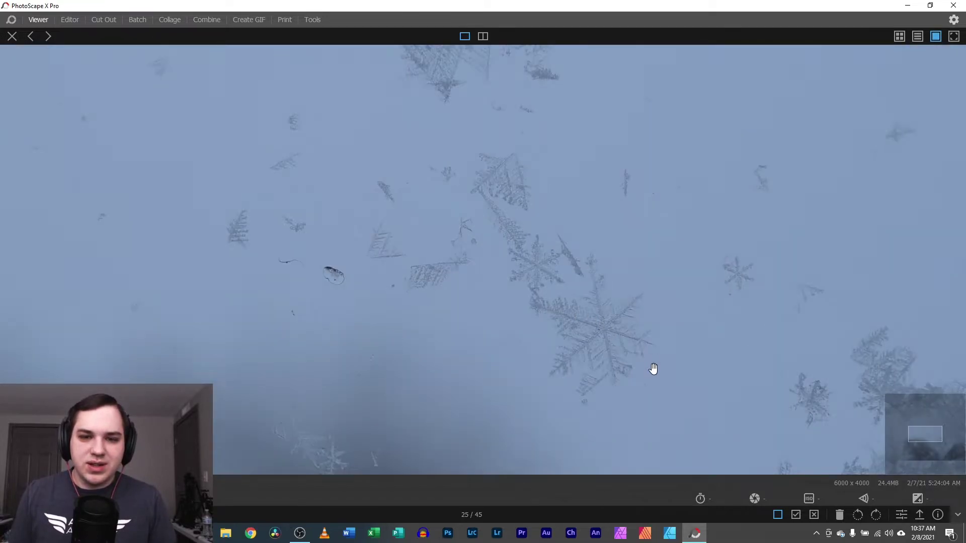
{"action": "left_click_drag", "start_coordinate": [654, 369], "coordinate": [601, 353]}
{"action": "scroll", "coordinate": [619, 358], "scroll_direction": "up", "scroll_amount": 1}
{"action": "scroll", "coordinate": [488, 257], "scroll_direction": "up", "scroll_amount": 1}
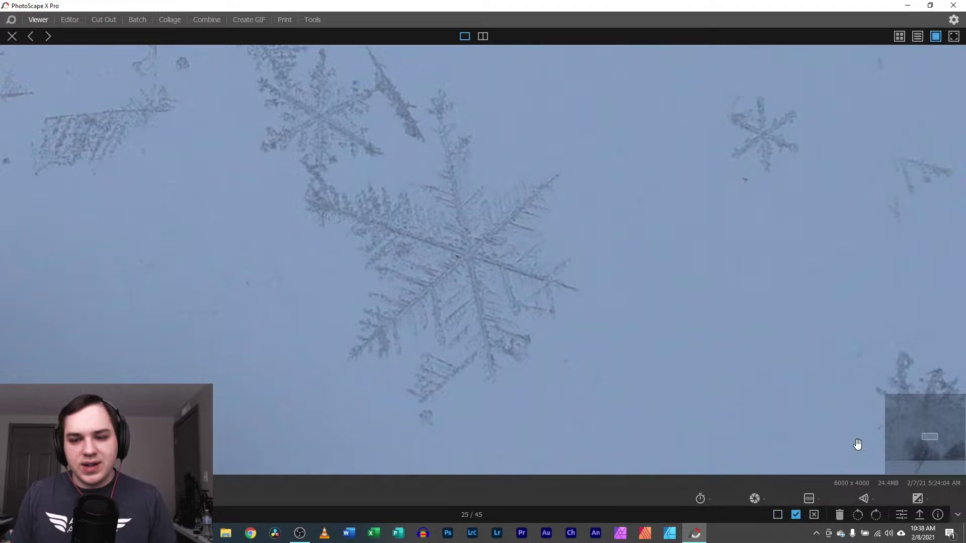
Browse ahead from photo 26 to photo 30 of 45 and examine the faint snowflakes against the sky in photos 30 and 29 up close.
{"action": "left_click", "coordinate": [958, 277]}
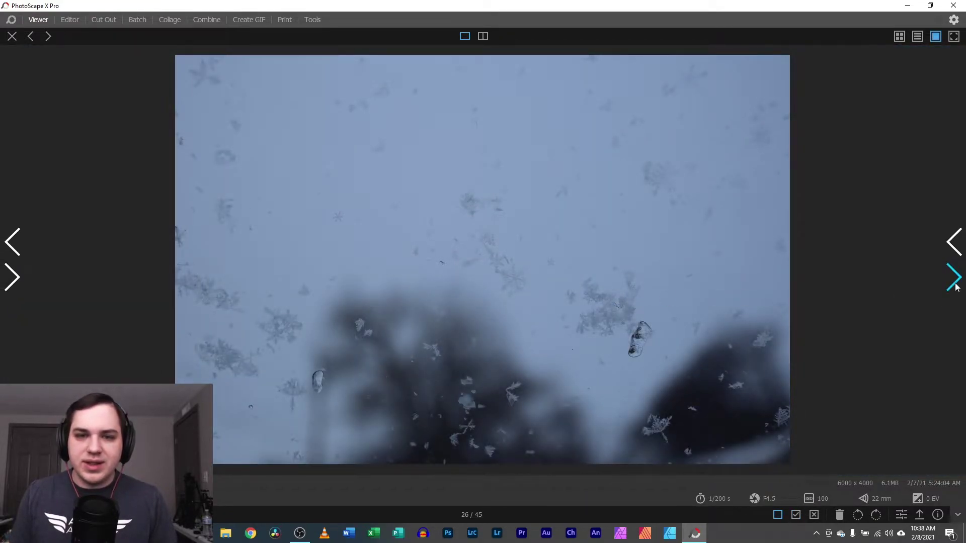
{"action": "left_click", "coordinate": [954, 289]}
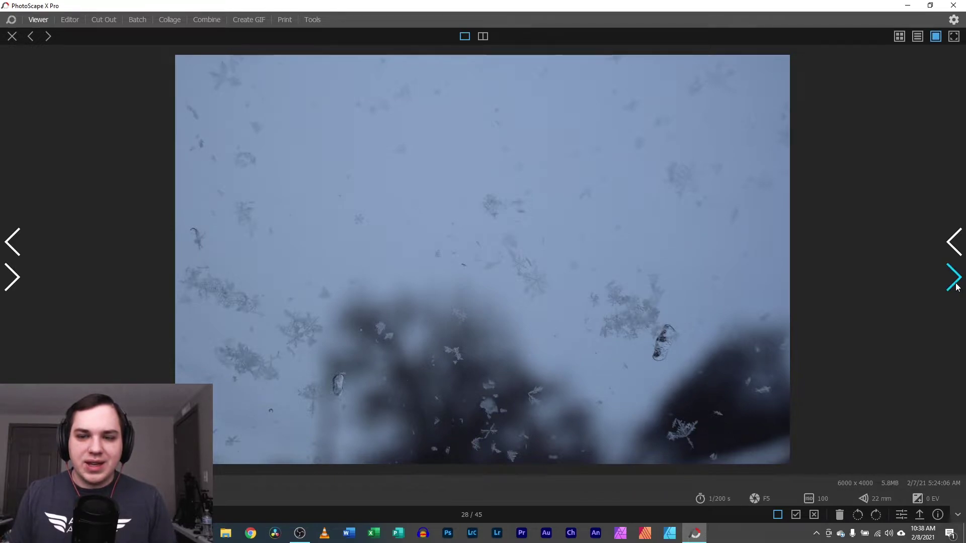
{"action": "left_click", "coordinate": [956, 283]}
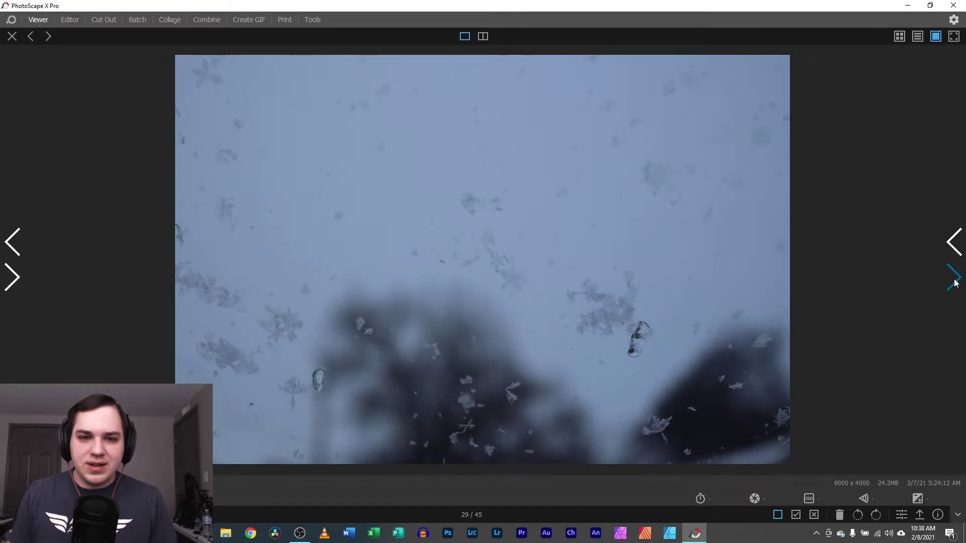
{"action": "left_click", "coordinate": [313, 215]}
{"action": "scroll", "coordinate": [354, 229], "scroll_direction": "up", "scroll_amount": 3}
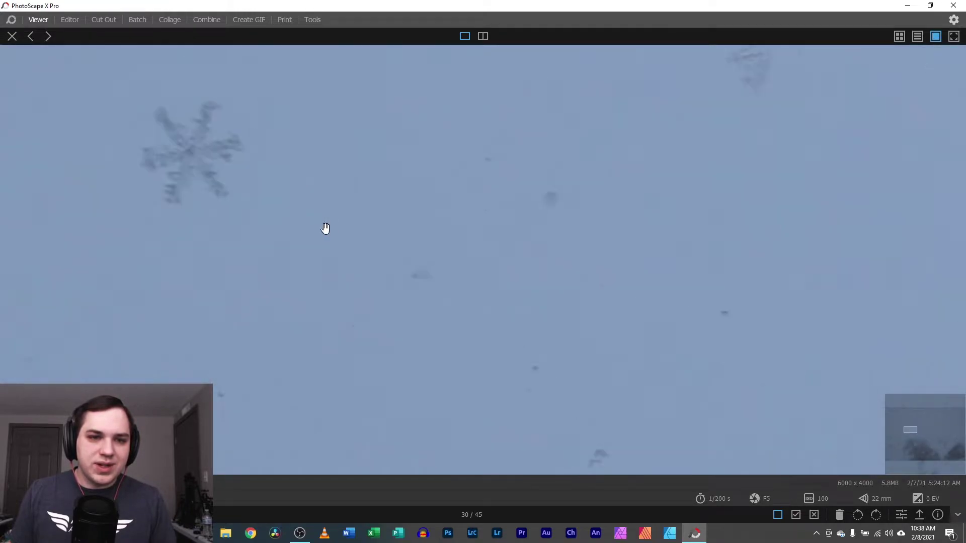
{"action": "left_click", "coordinate": [12, 251]}
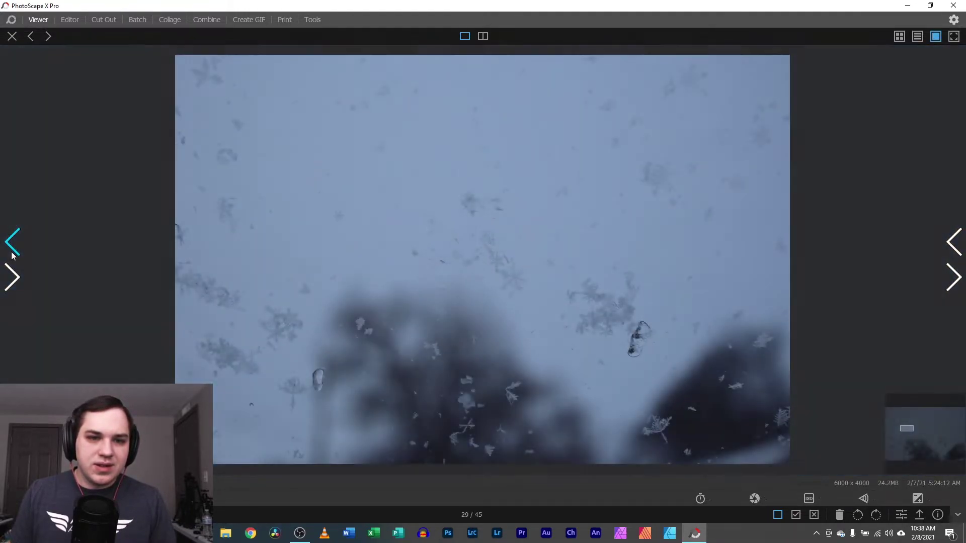
{"action": "left_click", "coordinate": [317, 218]}
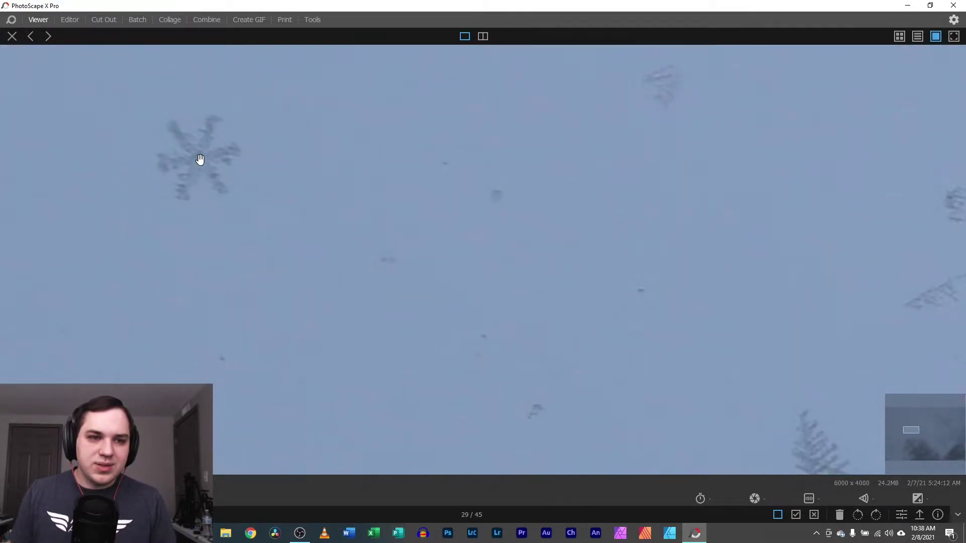
Go forward to photo 33 of 45, examine the large snowflake in front of the car up close, and flag the photo as a pick.
{"action": "left_click", "coordinate": [955, 279]}
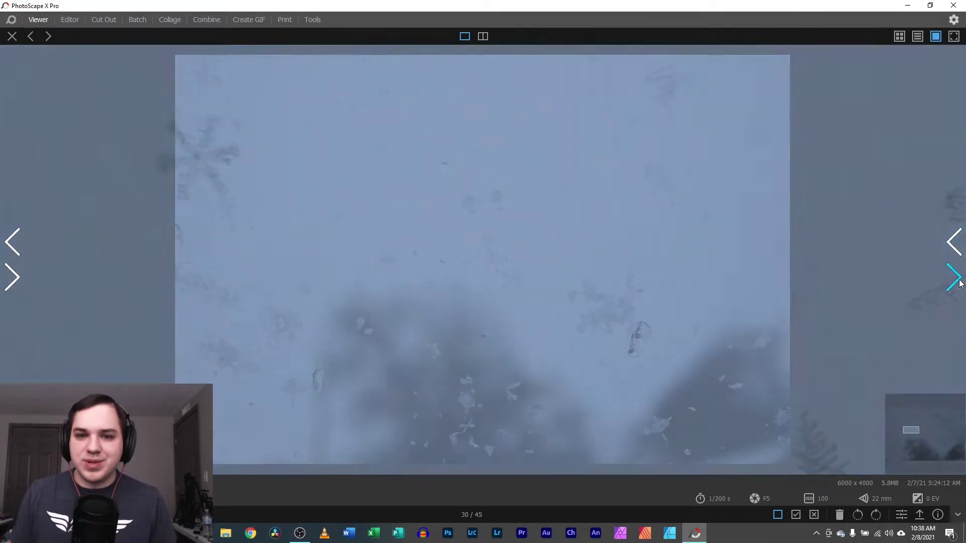
{"action": "left_click", "coordinate": [955, 278]}
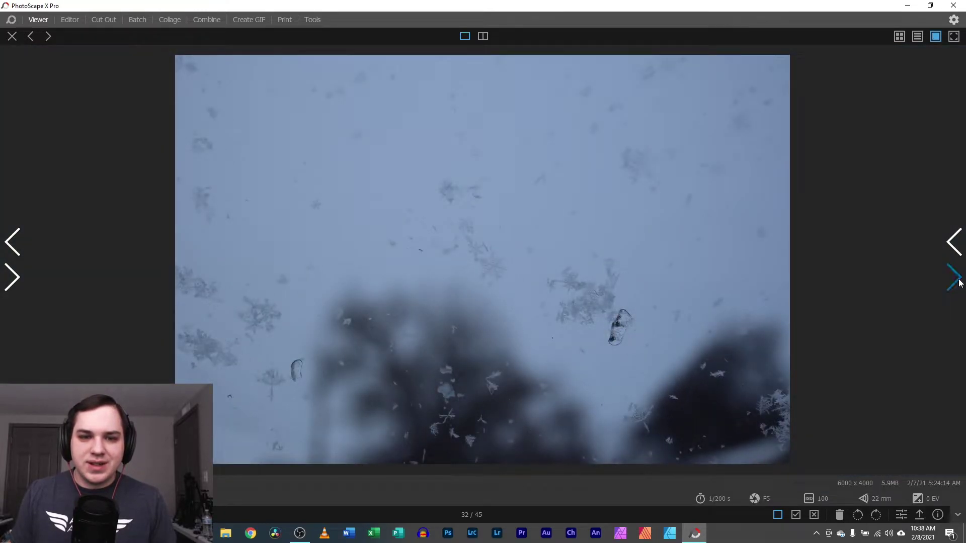
{"action": "left_click", "coordinate": [959, 282]}
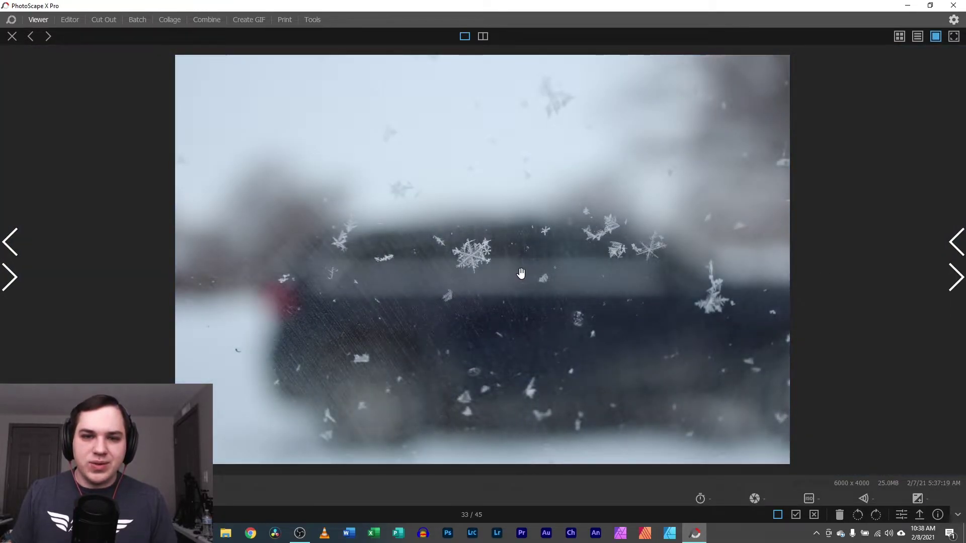
{"action": "scroll", "coordinate": [522, 273], "scroll_direction": "up", "scroll_amount": 5}
{"action": "left_click_drag", "start_coordinate": [313, 259], "coordinate": [545, 333]}
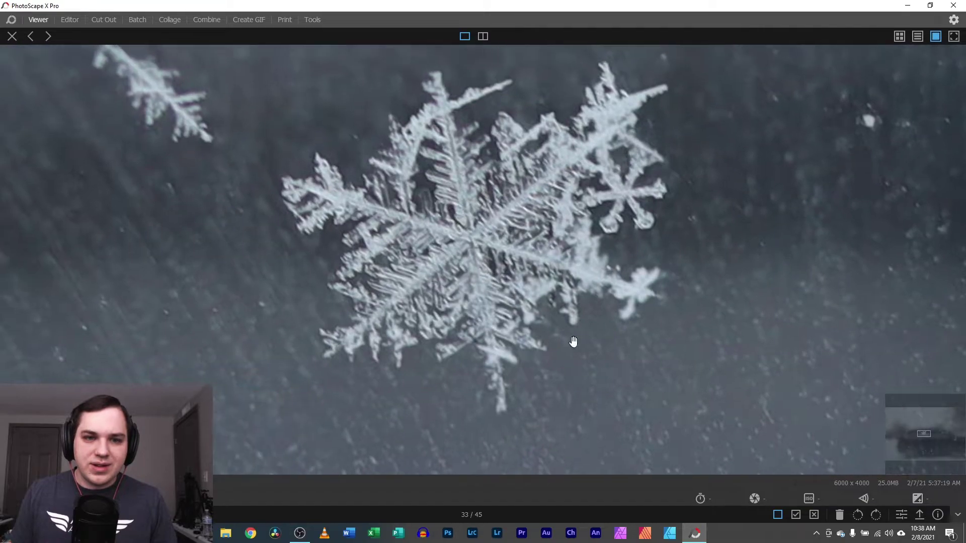
{"action": "left_click", "coordinate": [794, 514]}
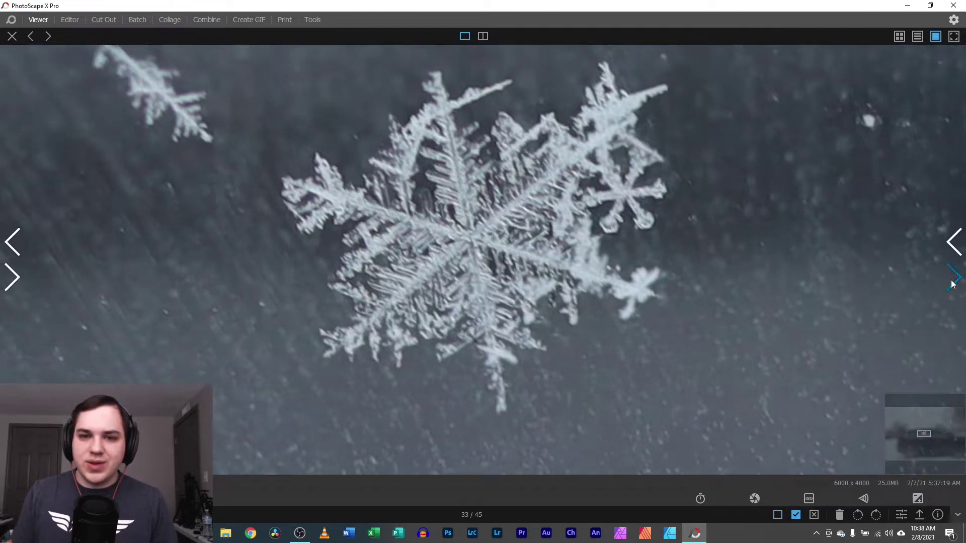
Inspect the main snowflake of photo 34 of 45 up close, and flag photo 35 as a pick.
{"action": "left_click", "coordinate": [959, 282]}
{"action": "scroll", "coordinate": [420, 265], "scroll_direction": "up", "scroll_amount": 3}
{"action": "scroll", "coordinate": [420, 264], "scroll_direction": "up", "scroll_amount": 2}
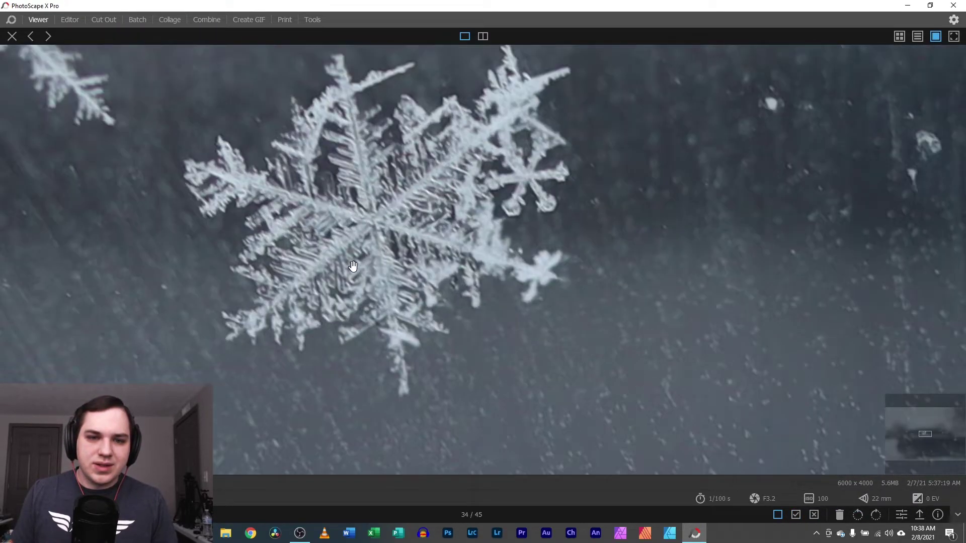
{"action": "left_click_drag", "start_coordinate": [354, 267], "coordinate": [443, 268]}
{"action": "key", "text": "Right"}
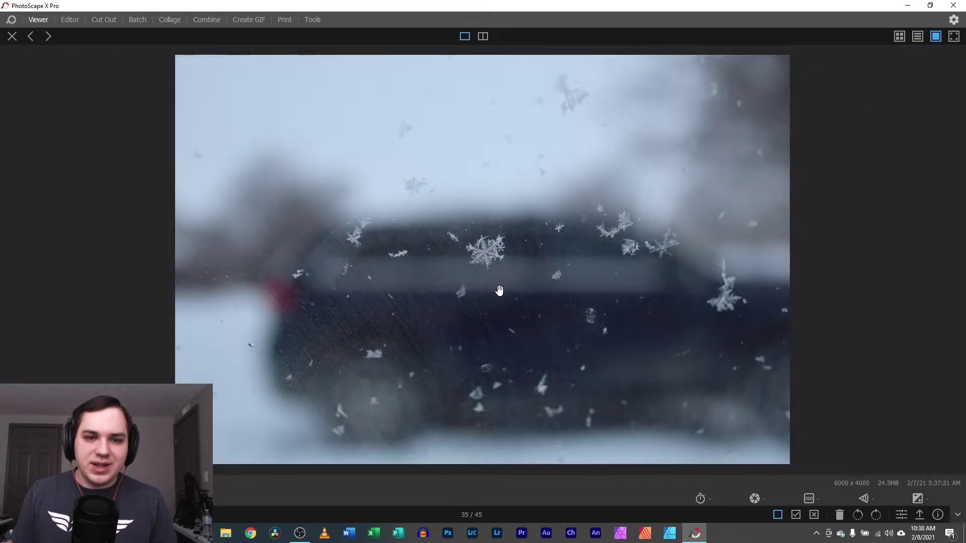
{"action": "left_click", "coordinate": [795, 514]}
Go forward to photo 37 of 45 and examine the central snowflake against the sky up close.
{"action": "left_click", "coordinate": [959, 280]}
{"action": "left_click", "coordinate": [959, 280]}
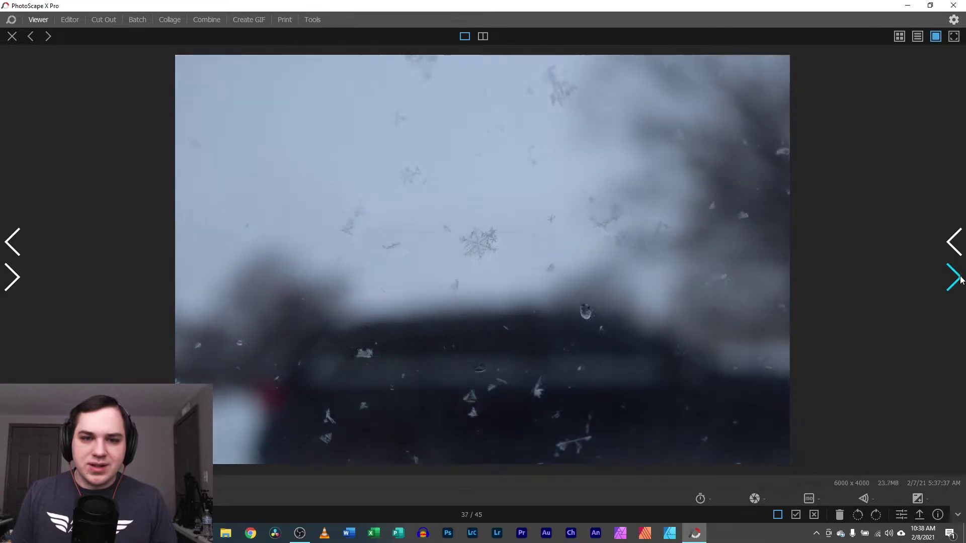
{"action": "scroll", "coordinate": [463, 243], "scroll_direction": "up", "scroll_amount": 5}
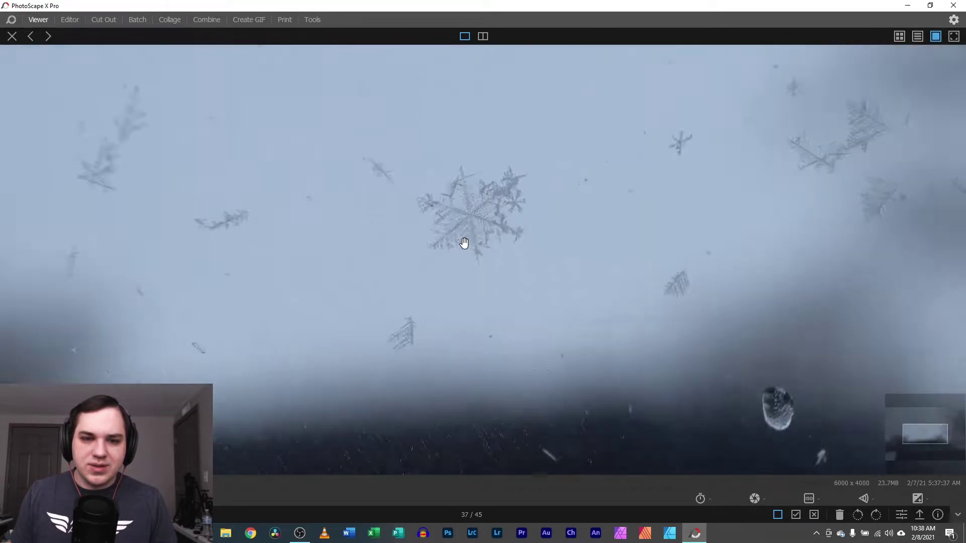
{"action": "left_click_drag", "start_coordinate": [464, 244], "coordinate": [479, 292]}
{"action": "scroll", "coordinate": [603, 301], "scroll_direction": "down", "scroll_amount": 5}
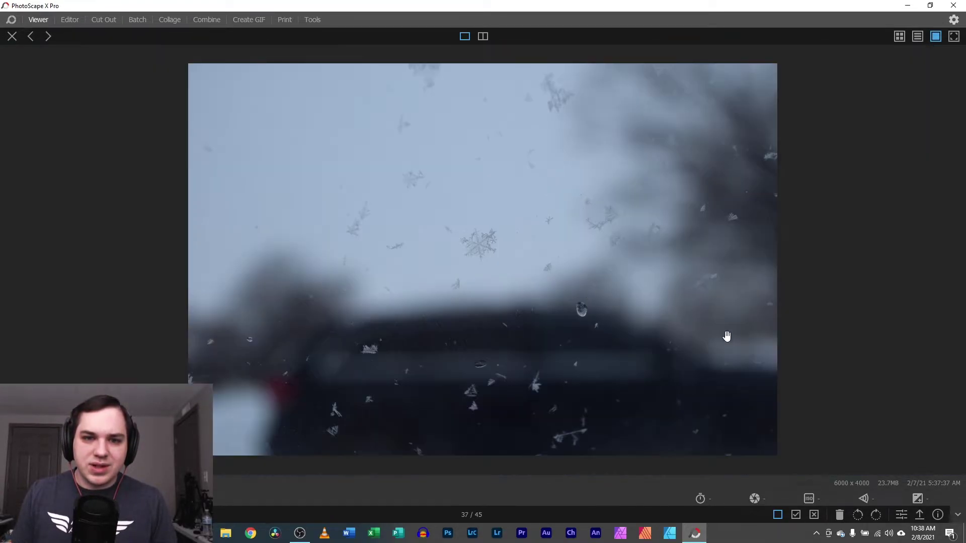
Browse the remaining photos up to 42 of 45, checking the central snowflake in front of the car in photo 41.
{"action": "left_click", "coordinate": [958, 278]}
{"action": "left_click", "coordinate": [959, 275]}
{"action": "left_click", "coordinate": [960, 275]}
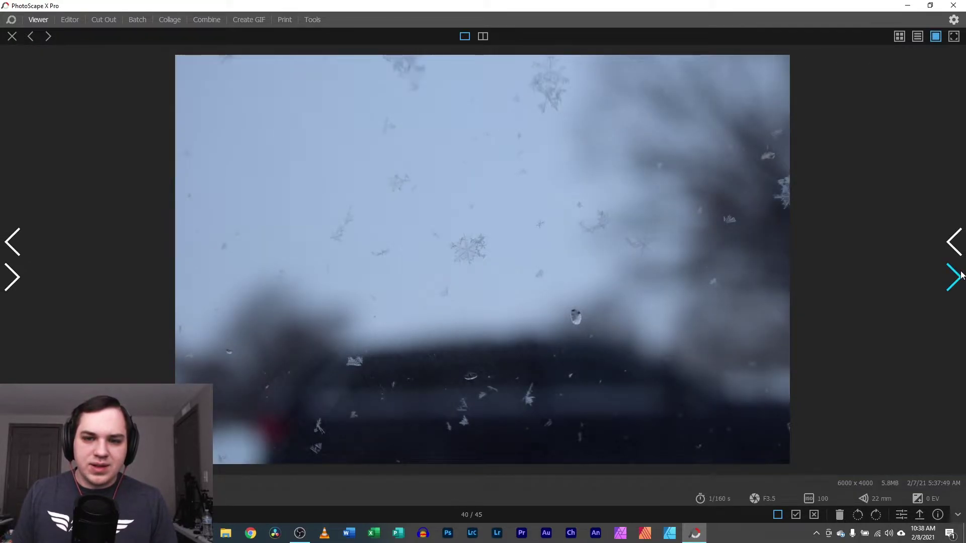
{"action": "left_click", "coordinate": [959, 280]}
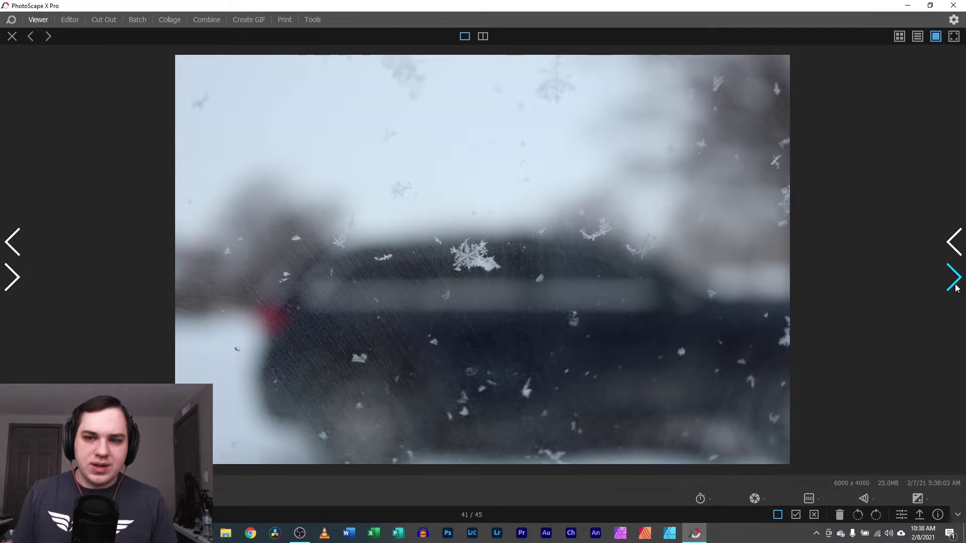
{"action": "scroll", "coordinate": [447, 261], "scroll_direction": "up", "scroll_amount": 3}
{"action": "scroll", "coordinate": [451, 262], "scroll_direction": "down", "scroll_amount": 5}
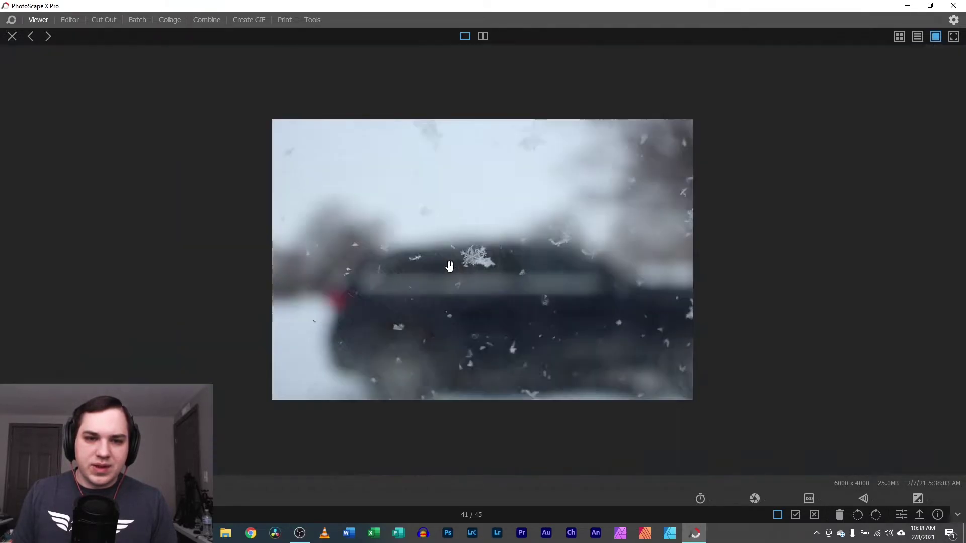
{"action": "left_click", "coordinate": [958, 282]}
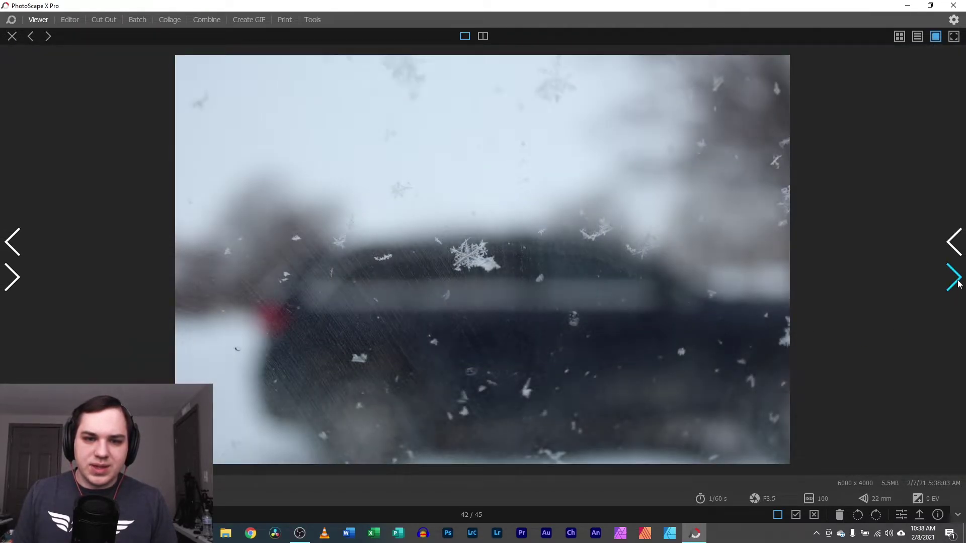
{"action": "left_click", "coordinate": [958, 283]}
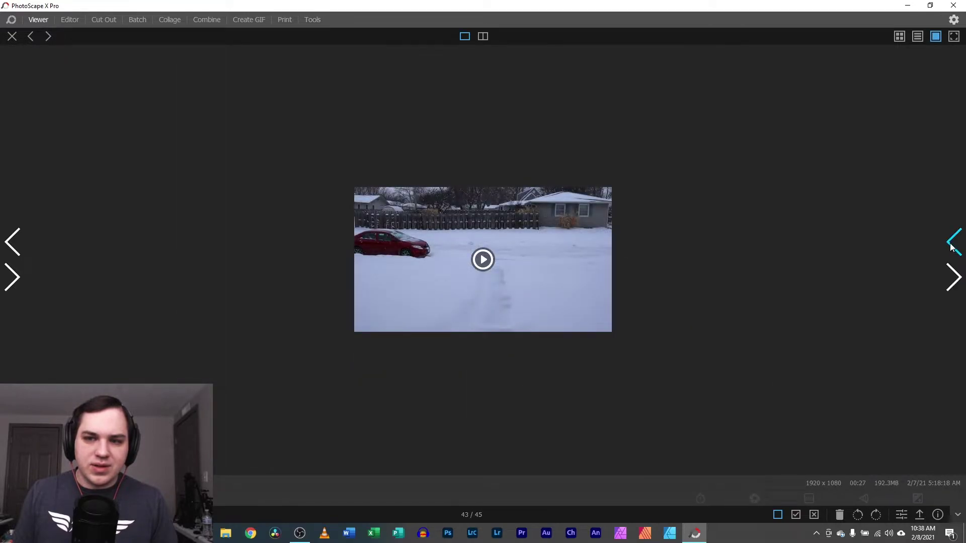
{"action": "left_click", "coordinate": [952, 247]}
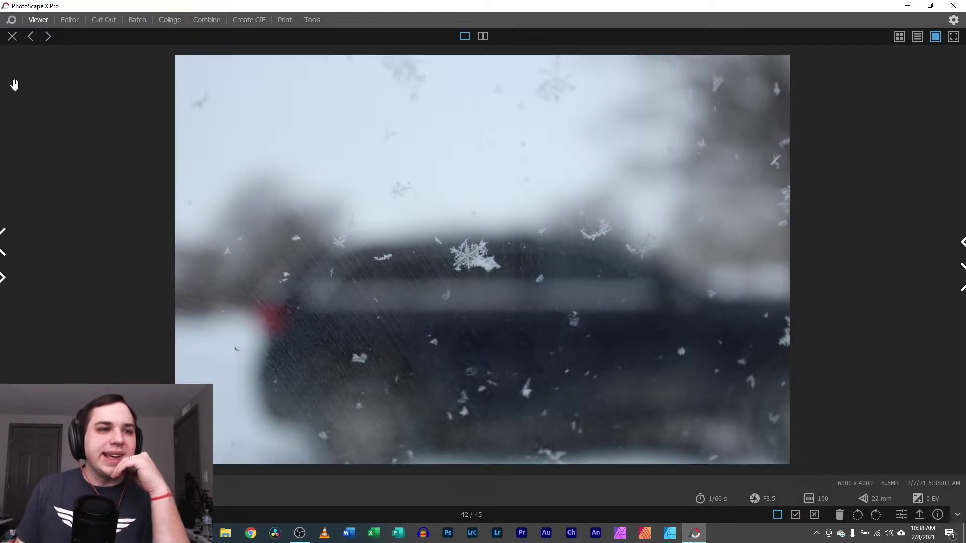
Return to the thumbnail overview and apply a custom filter that excludes unflagged and rejected files, keeping only the flagged ones.
{"action": "left_click", "coordinate": [12, 36]}
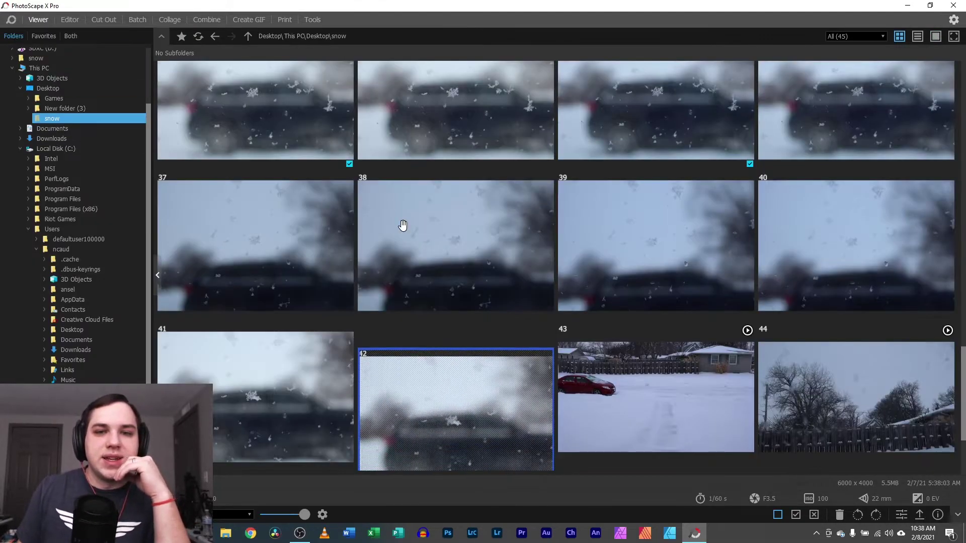
{"action": "left_click", "coordinate": [858, 36]}
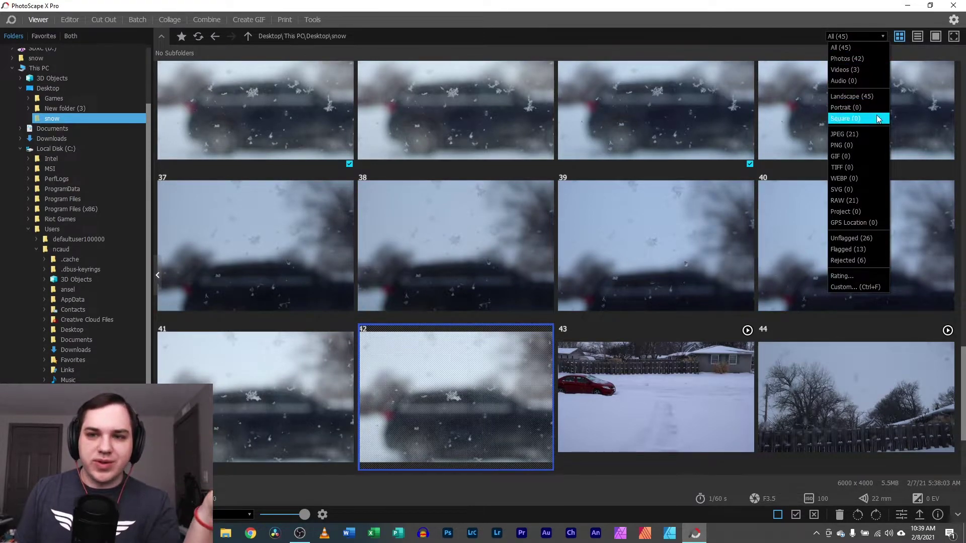
{"action": "left_click", "coordinate": [855, 288]}
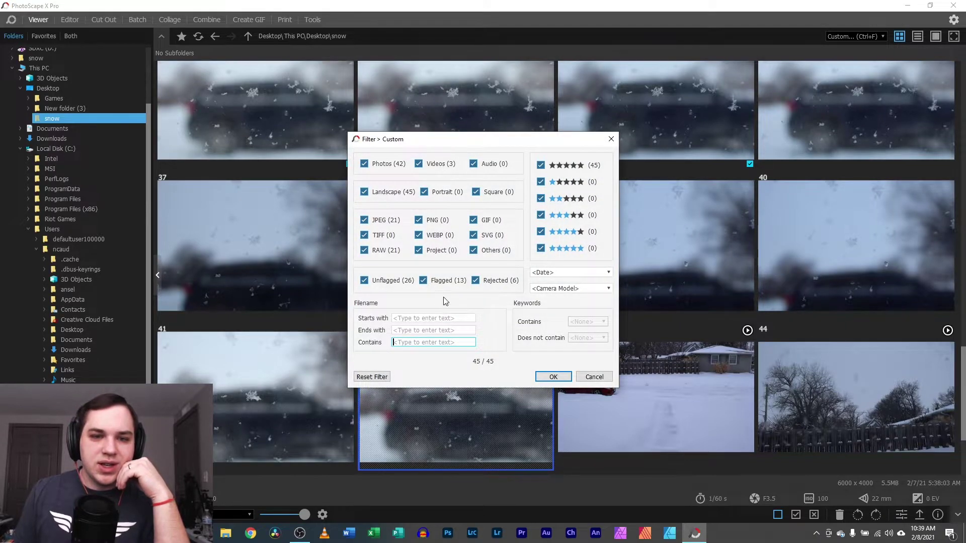
{"action": "left_click", "coordinate": [370, 284]}
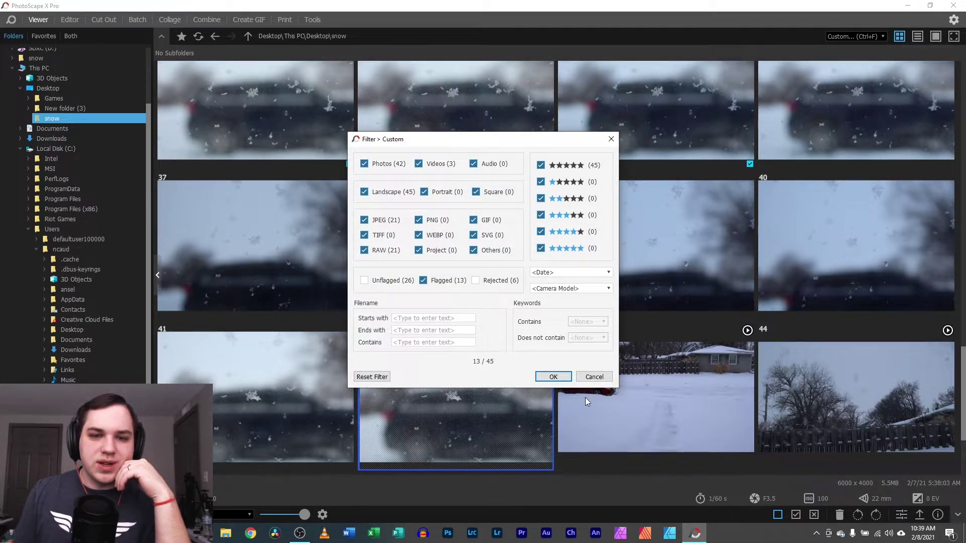
{"action": "left_click", "coordinate": [554, 377]}
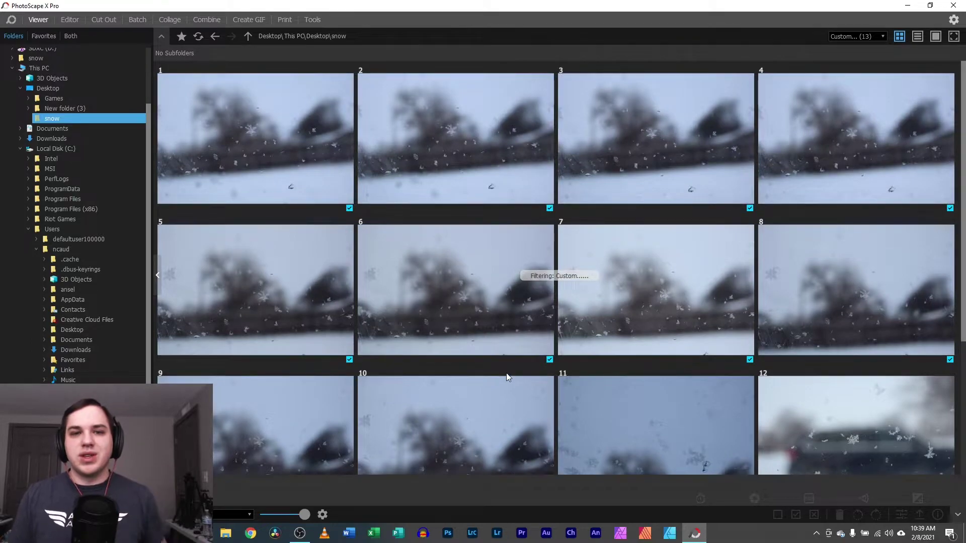
Open the last flagged photo, compare it with photo 12 of 13, and examine the main snowflake of photo 13 up close.
{"action": "scroll", "coordinate": [481, 304], "scroll_direction": "down", "scroll_amount": 3}
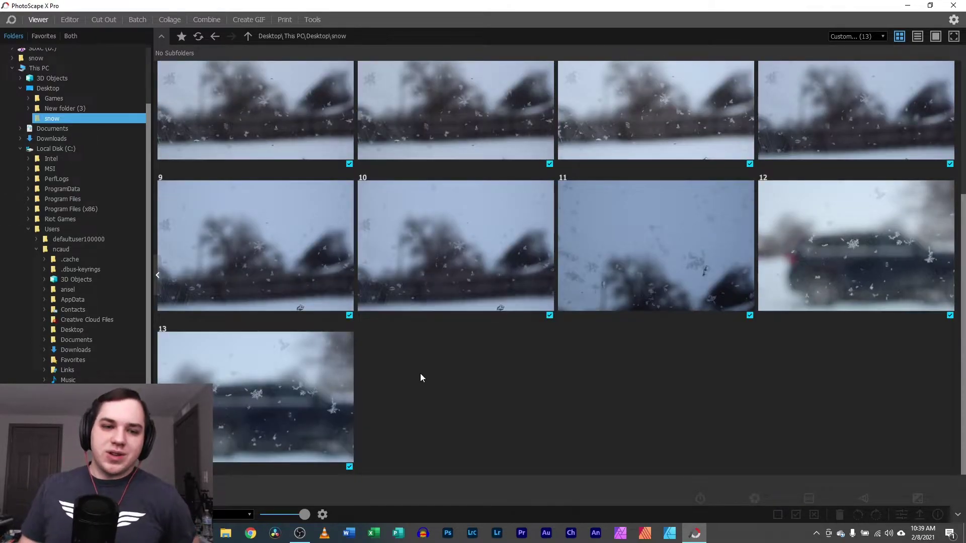
{"action": "double_click", "coordinate": [282, 391]}
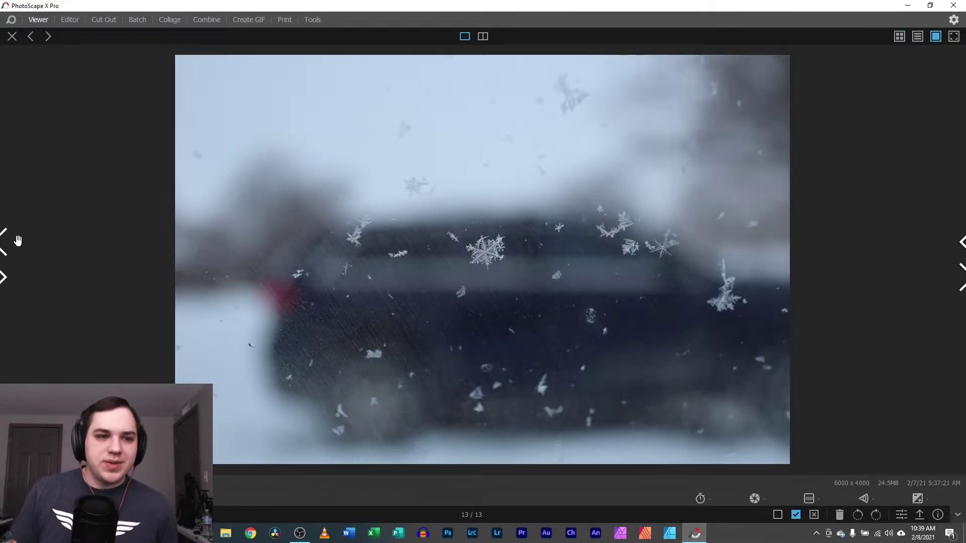
{"action": "left_click", "coordinate": [15, 247]}
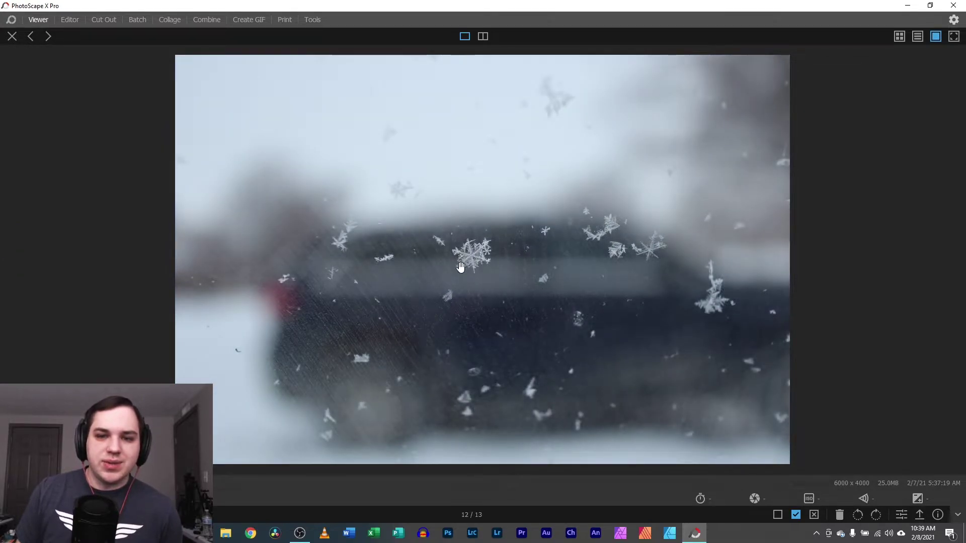
{"action": "left_click", "coordinate": [962, 279]}
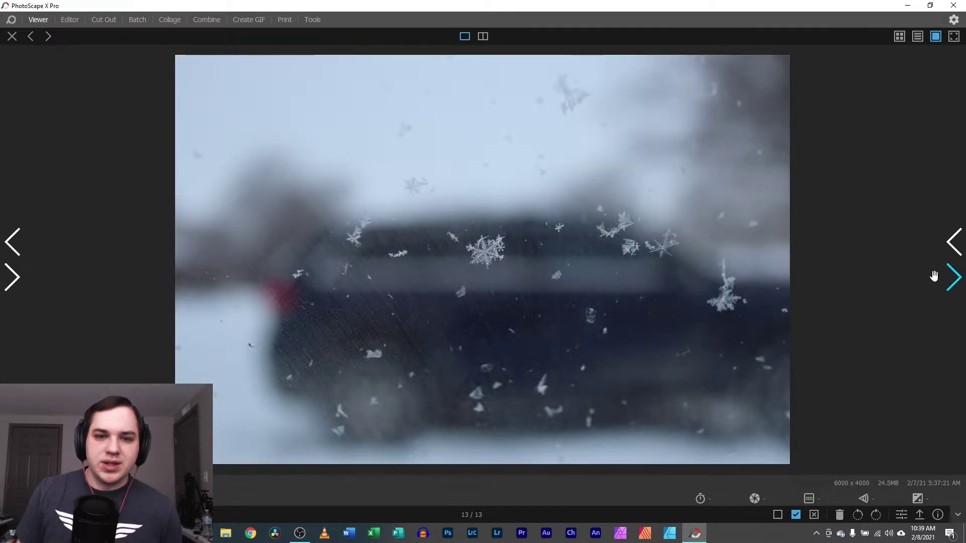
{"action": "left_click", "coordinate": [501, 272]}
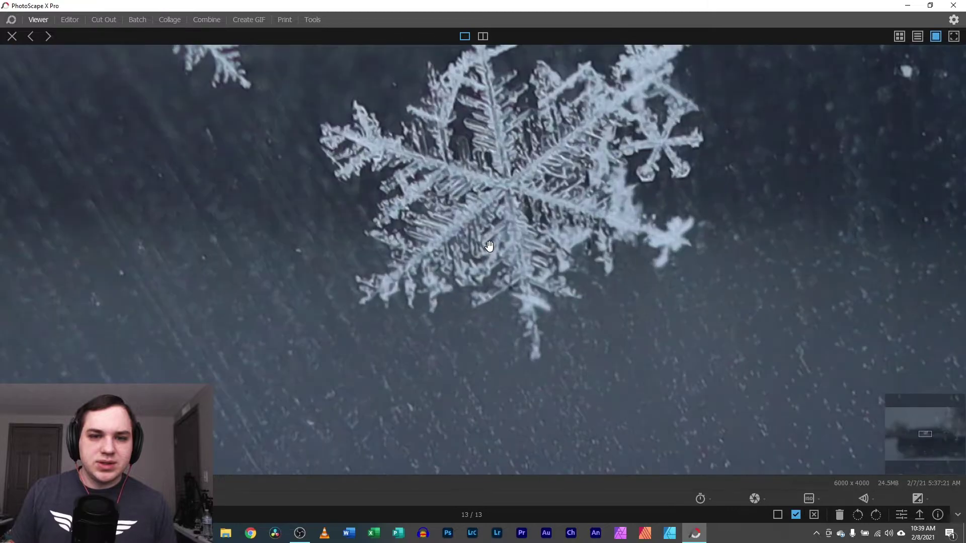
{"action": "left_click_drag", "start_coordinate": [533, 202], "coordinate": [514, 248]}
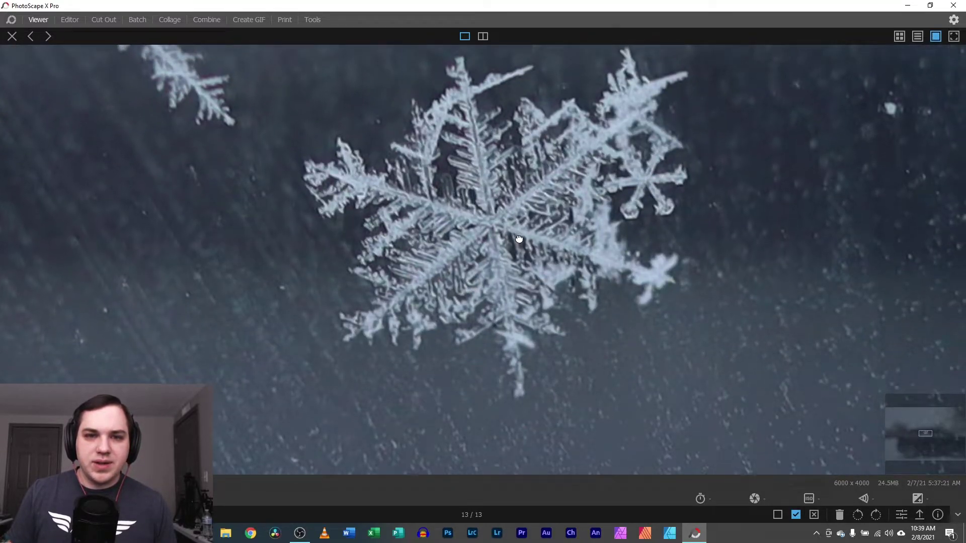
Go back to photo 12 of 13 and examine its main snowflake up close.
{"action": "left_click", "coordinate": [11, 243]}
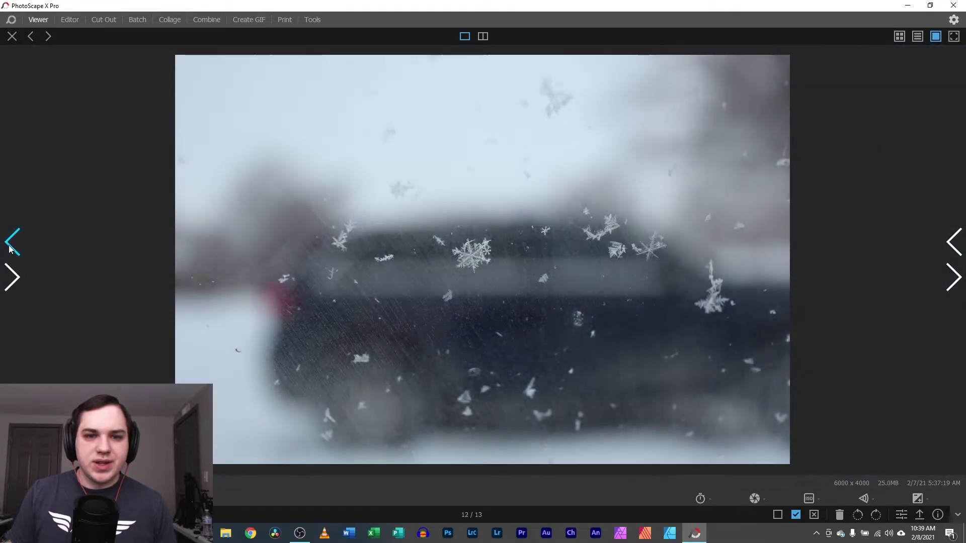
{"action": "left_click", "coordinate": [470, 251]}
{"action": "left_click_drag", "start_coordinate": [334, 205], "coordinate": [436, 250]}
{"action": "left_click", "coordinate": [722, 248]}
Return to photo 13 of 13, examine its main snowflake up close, and compare the photo once more with photo 12.
{"action": "left_click", "coordinate": [956, 277]}
{"action": "left_click", "coordinate": [470, 258]}
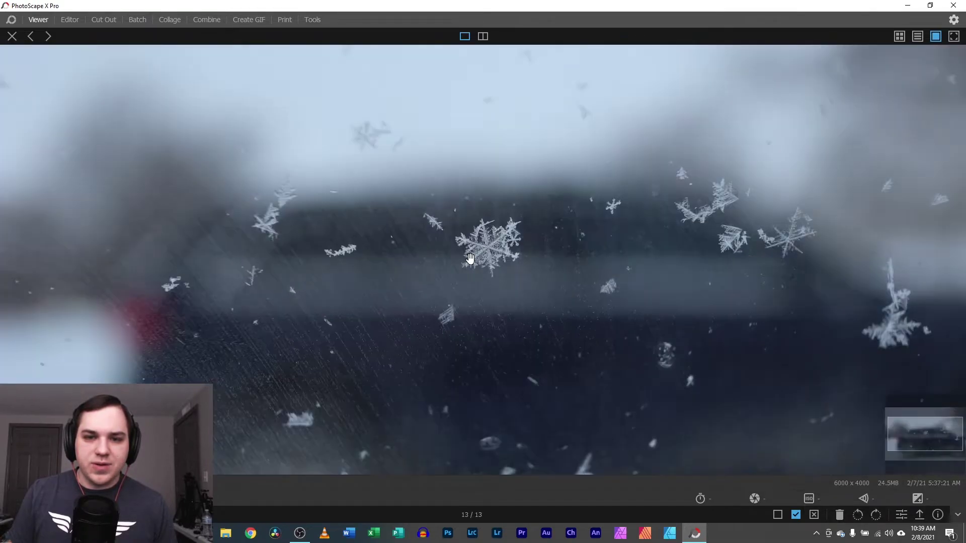
{"action": "left_click_drag", "start_coordinate": [501, 222], "coordinate": [458, 271]}
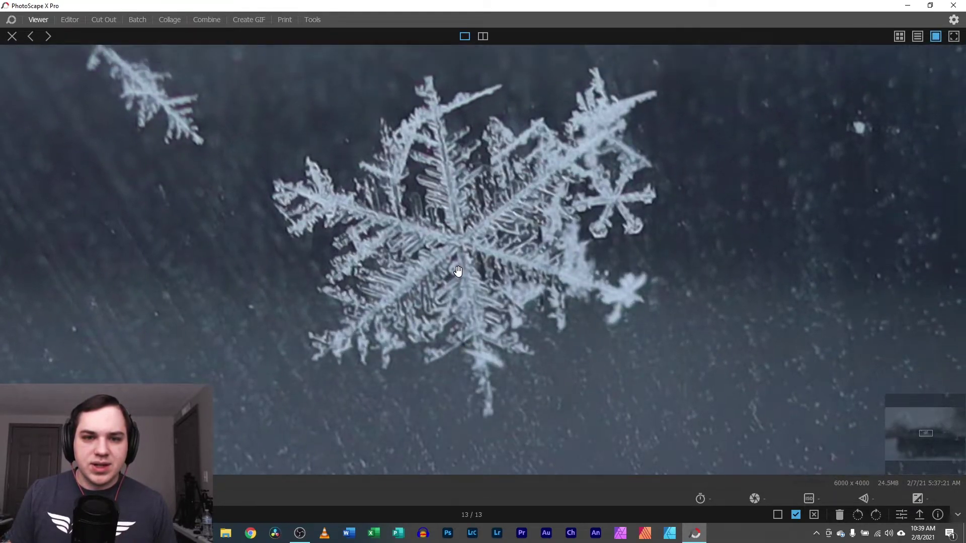
{"action": "left_click", "coordinate": [444, 271]}
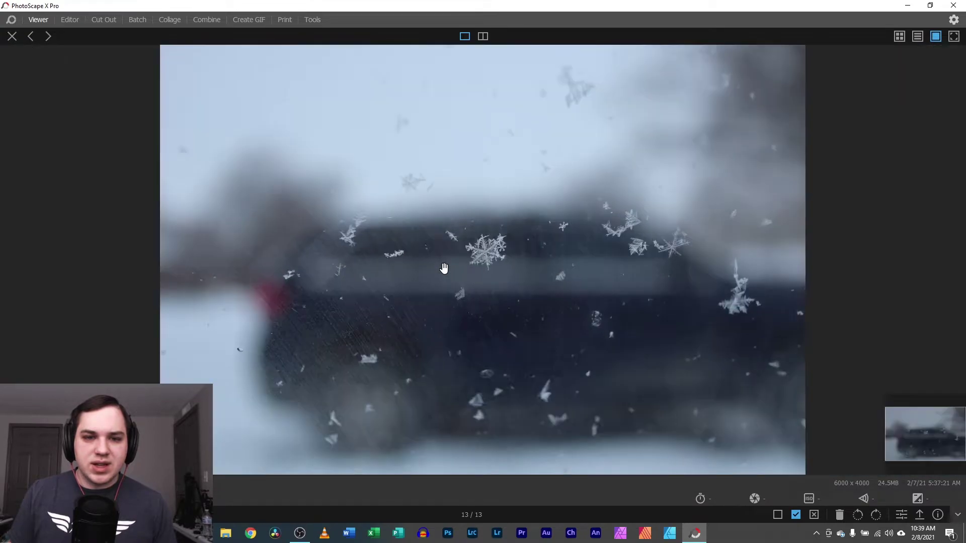
{"action": "left_click", "coordinate": [11, 242]}
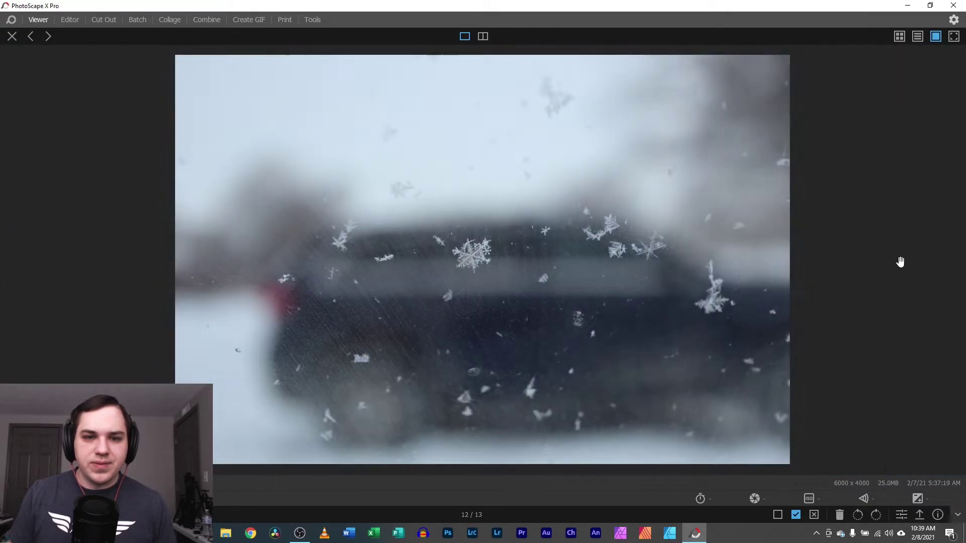
{"action": "left_click", "coordinate": [955, 277]}
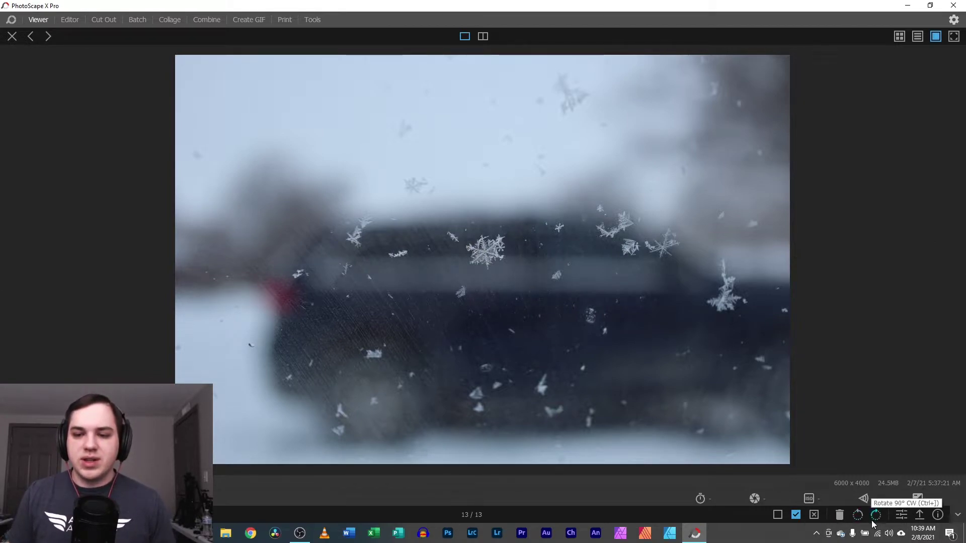
Try to give photo 13 a five-star rating and check the rating options in its metadata commands.
{"action": "right_click", "coordinate": [822, 484]}
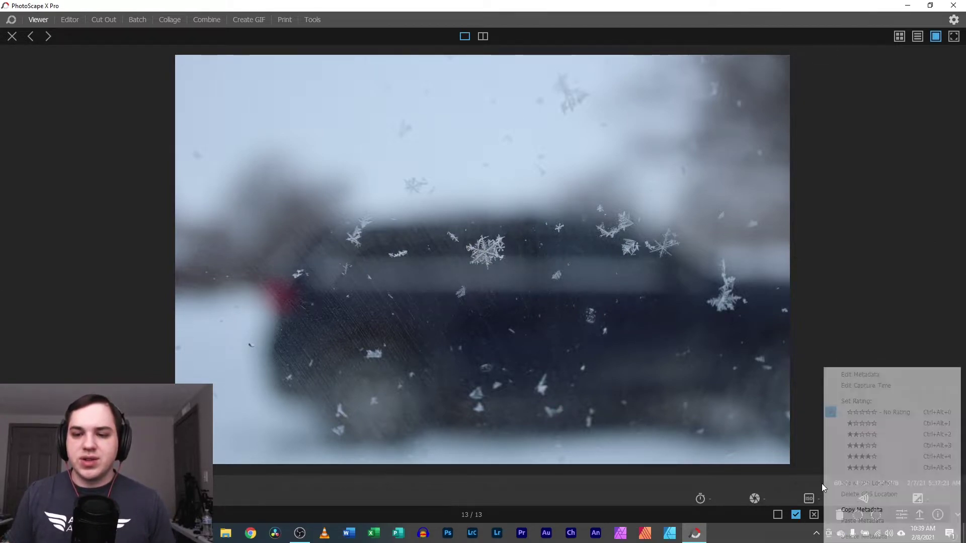
{"action": "left_click", "coordinate": [856, 468]}
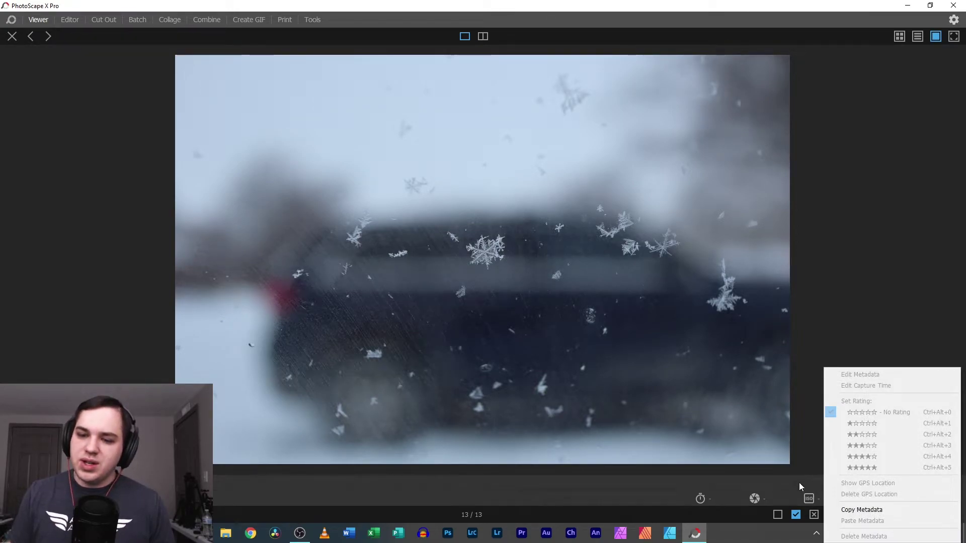
{"action": "right_click", "coordinate": [827, 484]}
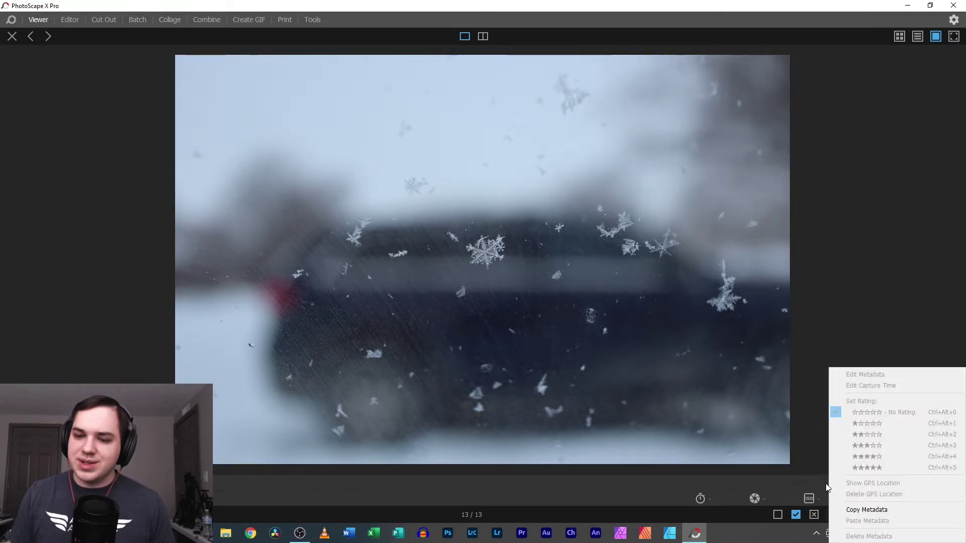
{"action": "left_click", "coordinate": [763, 427]}
{"action": "right_click", "coordinate": [763, 427]}
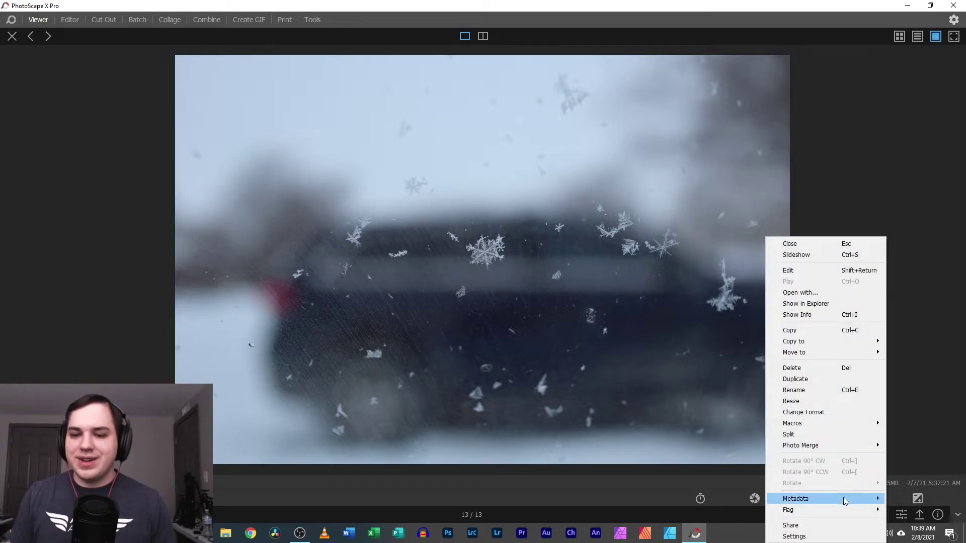
{"action": "mouse_move", "coordinate": [844, 509]}
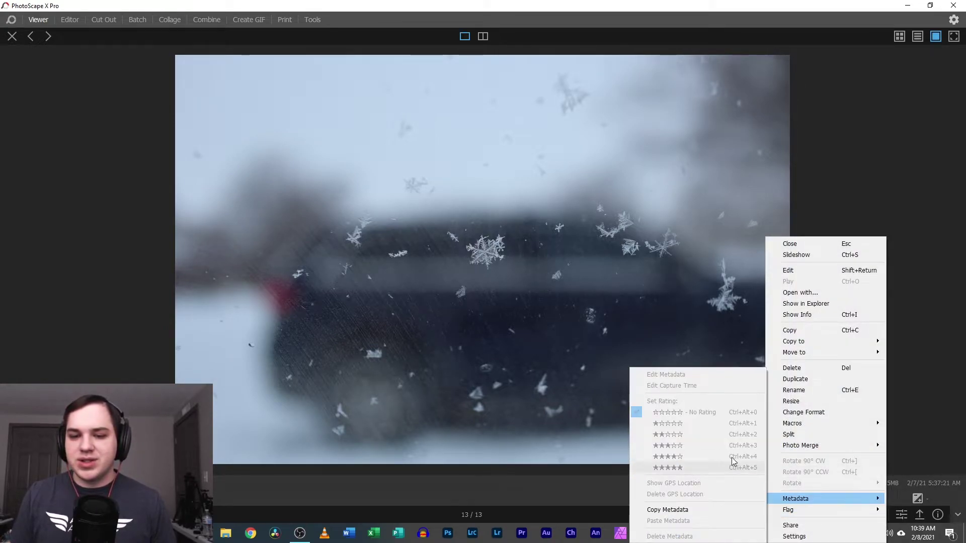
{"action": "left_click", "coordinate": [904, 431]}
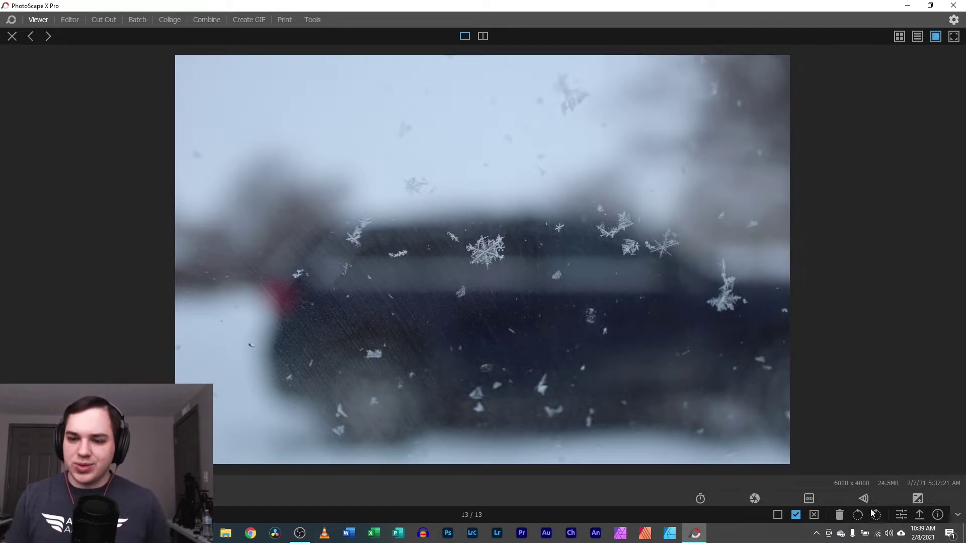
Review the file information of photo 13, close it, and open the photo in the Editor.
{"action": "left_click", "coordinate": [938, 514]}
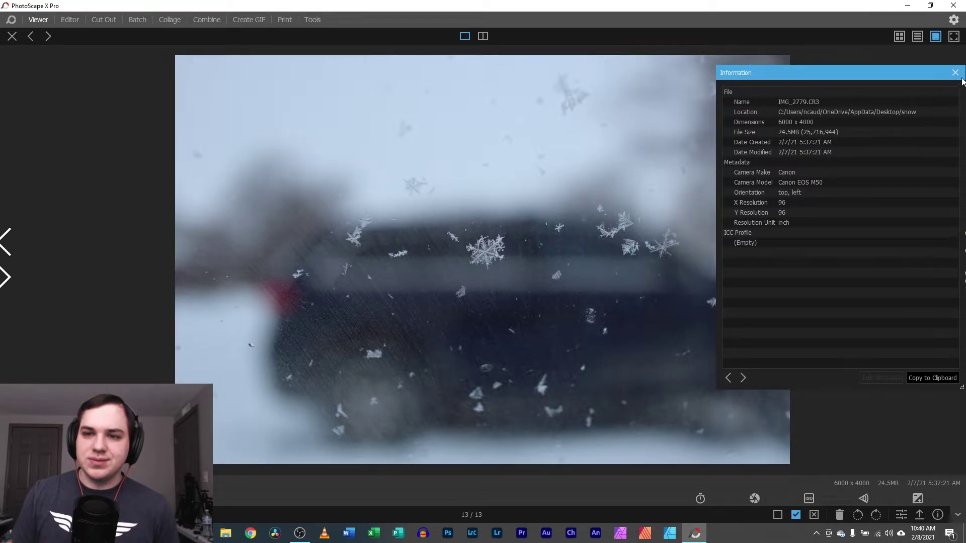
{"action": "left_click", "coordinate": [847, 409]}
{"action": "left_click", "coordinate": [795, 515]}
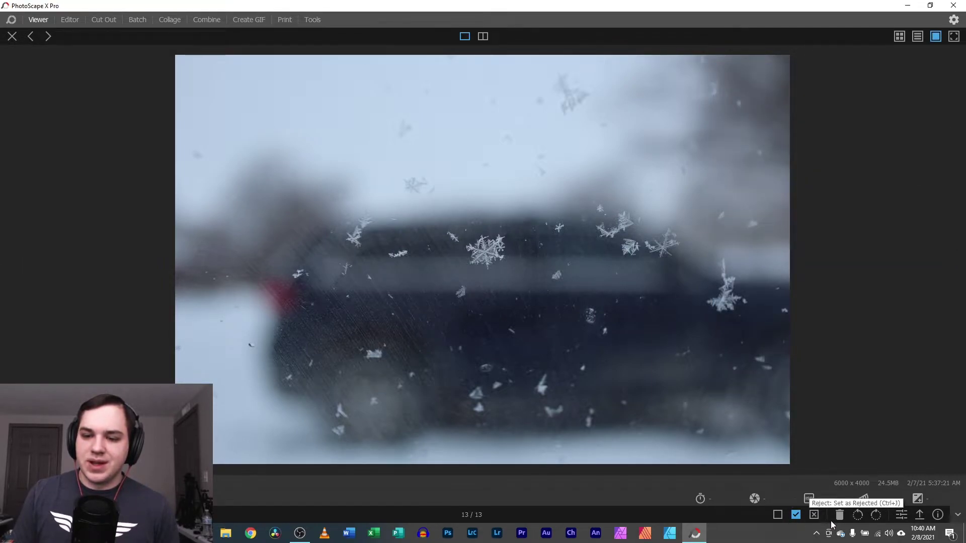
{"action": "left_click", "coordinate": [901, 514]}
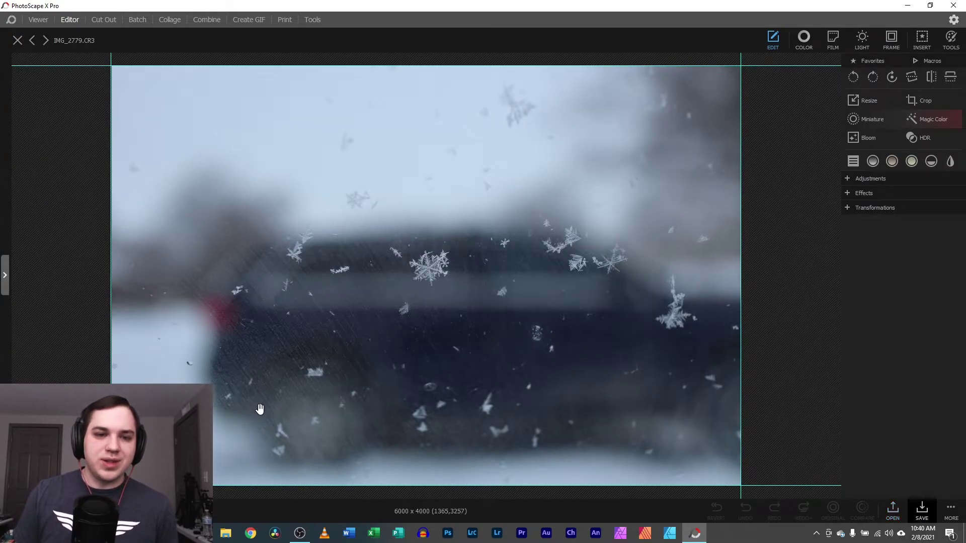
{"action": "left_click", "coordinate": [927, 120]}
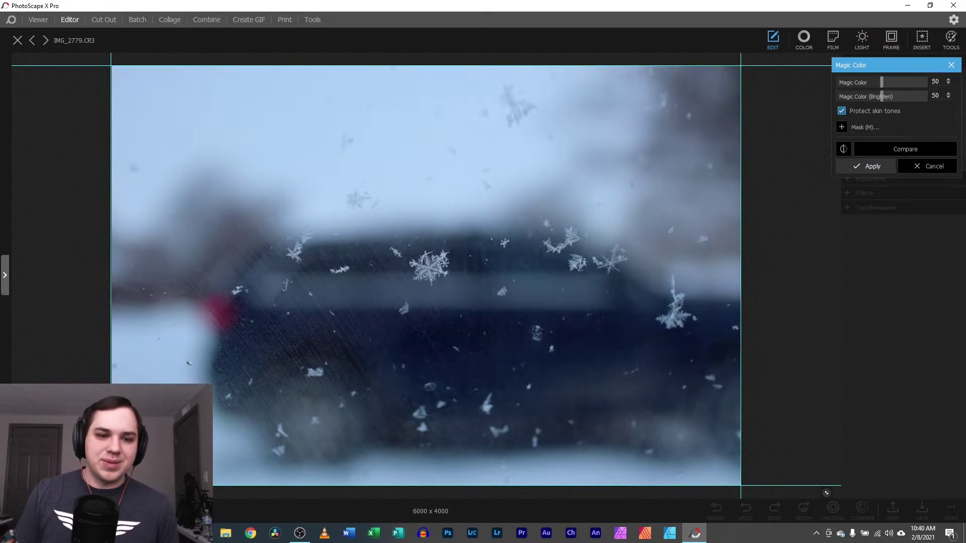
{"action": "left_click", "coordinate": [879, 148]}
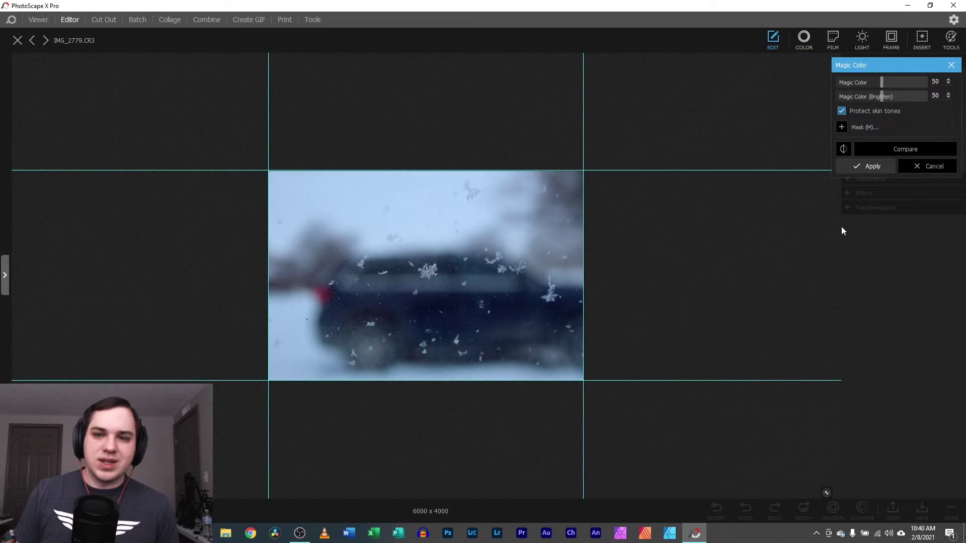
{"action": "left_click", "coordinate": [909, 168]}
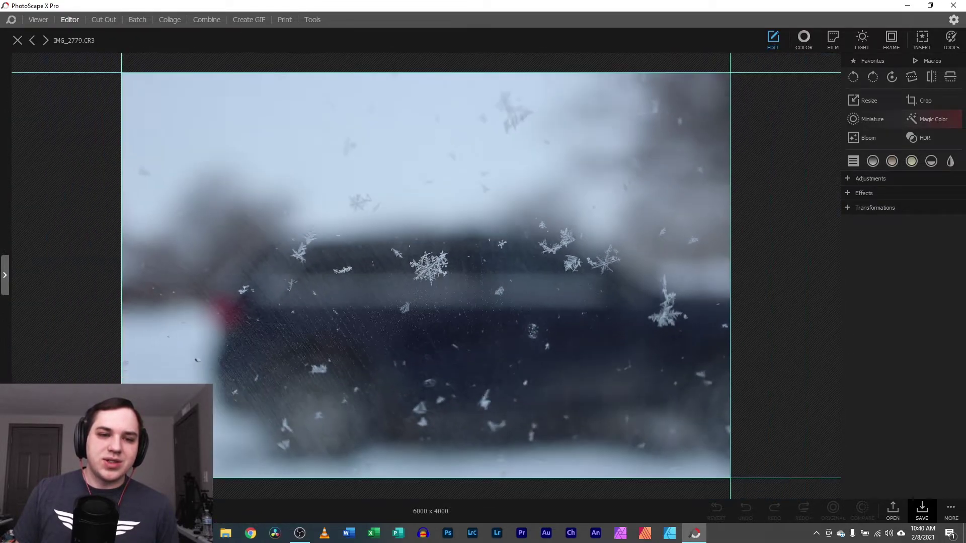
Start the Sharpen adjustment and compare its initial effect on the main snowflake with the original up close.
{"action": "left_click", "coordinate": [849, 180]}
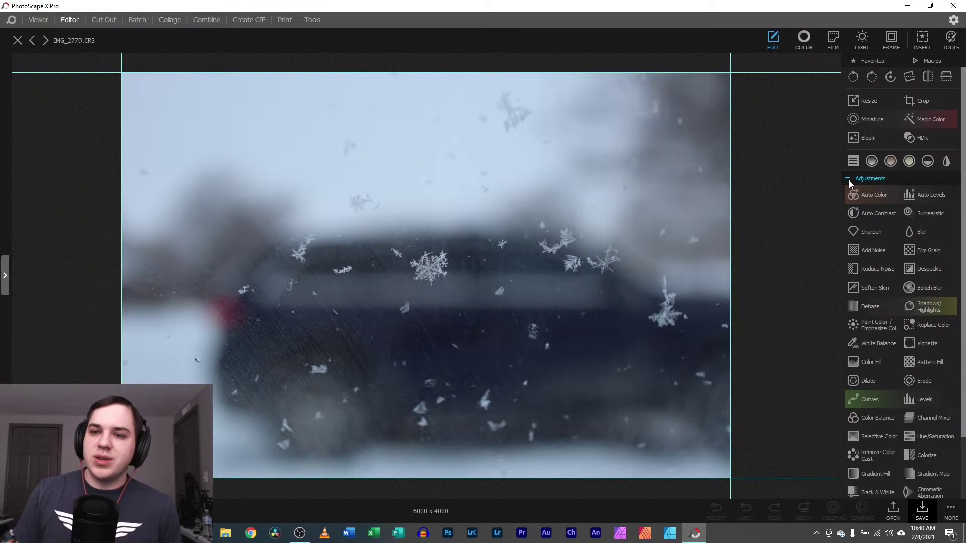
{"action": "left_click", "coordinate": [855, 232]}
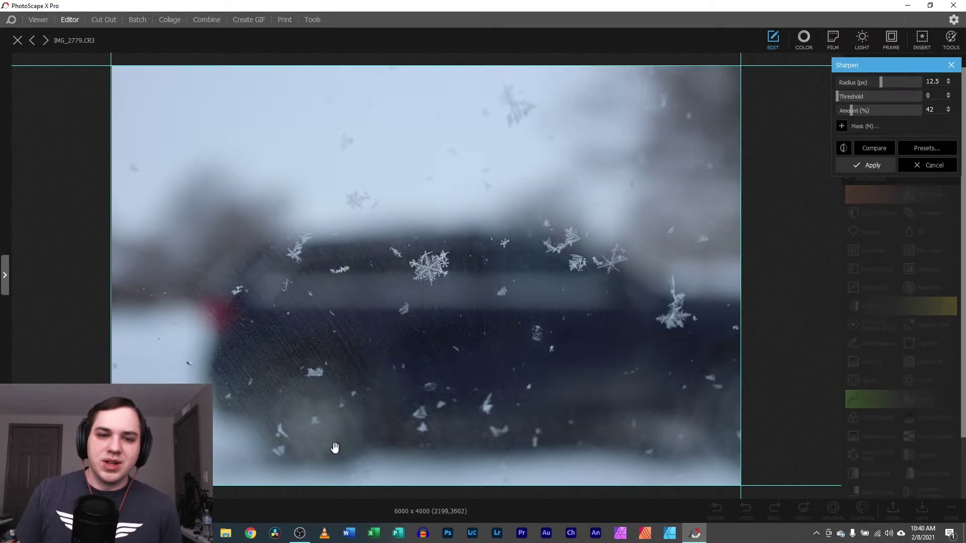
{"action": "scroll", "coordinate": [433, 257], "scroll_direction": "up", "scroll_amount": 6}
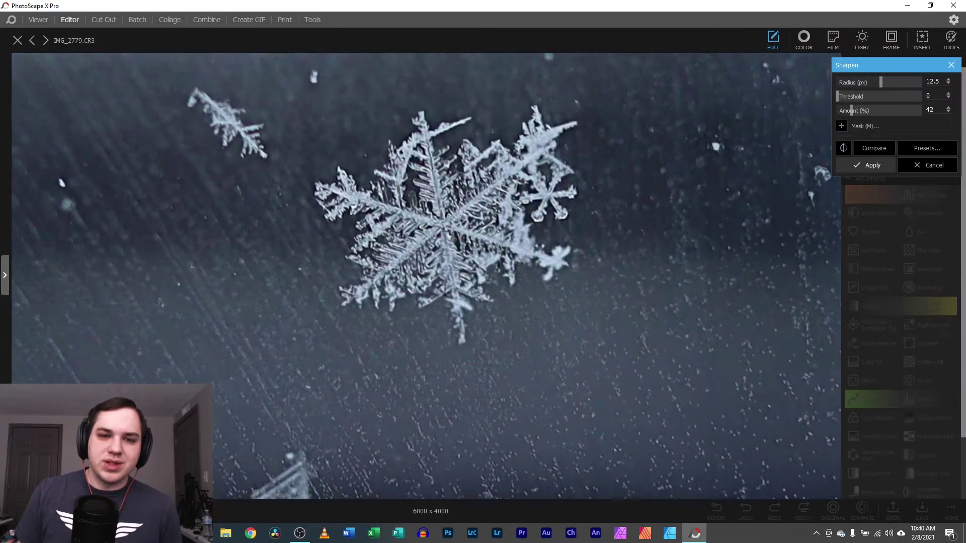
{"action": "left_click", "coordinate": [868, 149]}
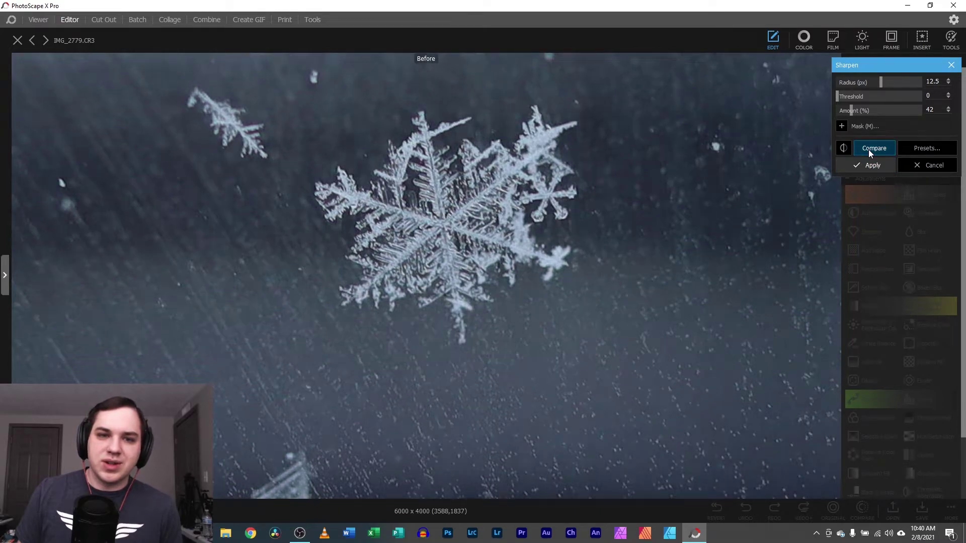
{"action": "left_click", "coordinate": [868, 149]}
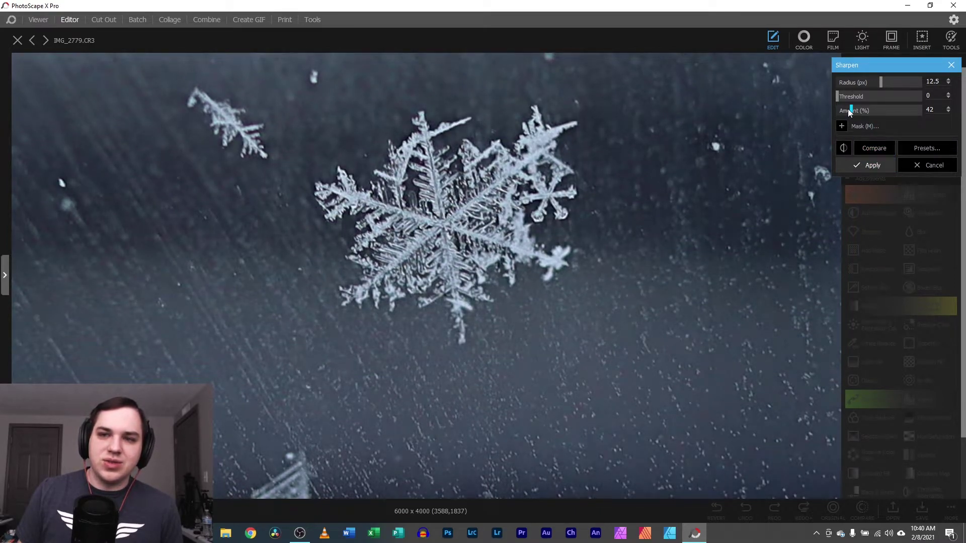
Set the Sharpen radius to 24.5 px, threshold to 8 and amount to 62%, and compare the effect with the original.
{"action": "left_click_drag", "start_coordinate": [880, 82], "coordinate": [886, 81]}
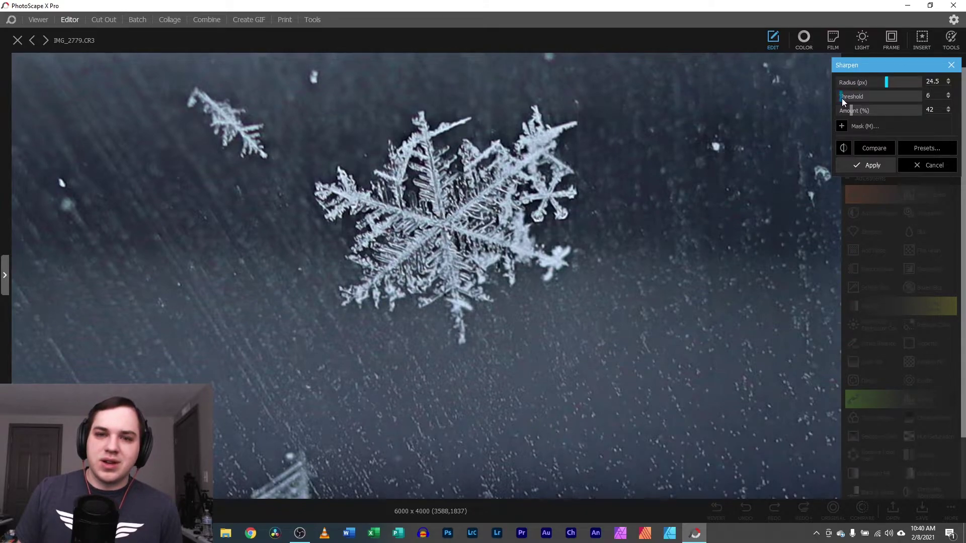
{"action": "left_click_drag", "start_coordinate": [854, 111], "coordinate": [860, 113]}
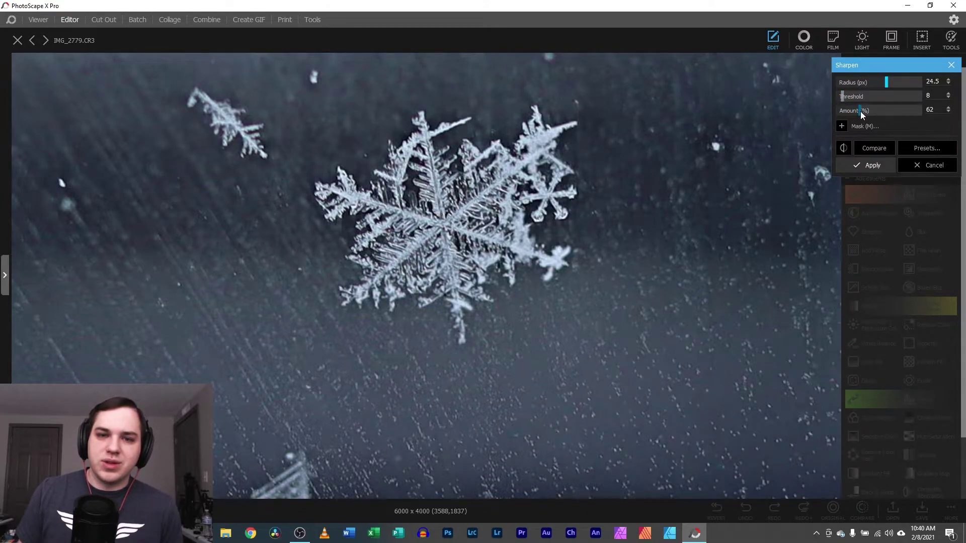
{"action": "left_click", "coordinate": [870, 149]}
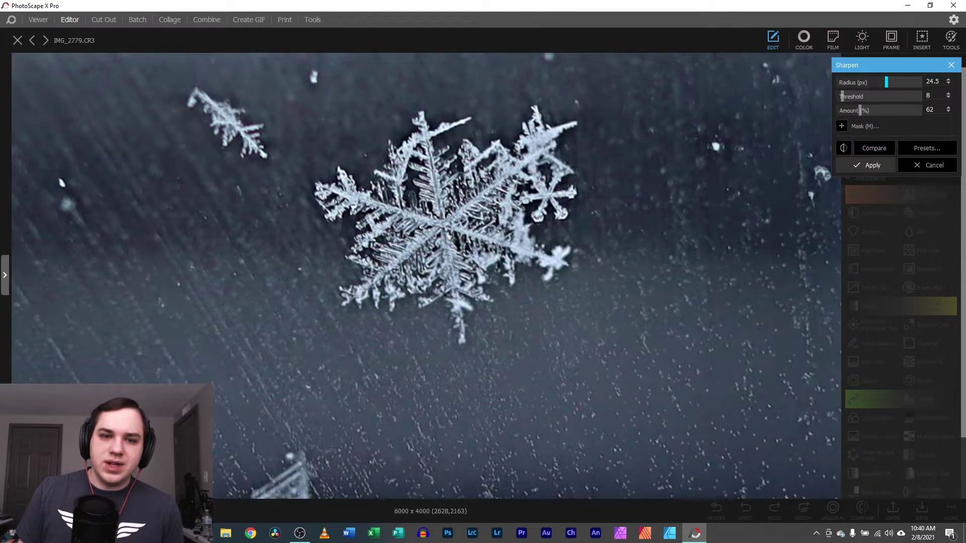
{"action": "scroll", "coordinate": [433, 257], "scroll_direction": "down", "scroll_amount": 5}
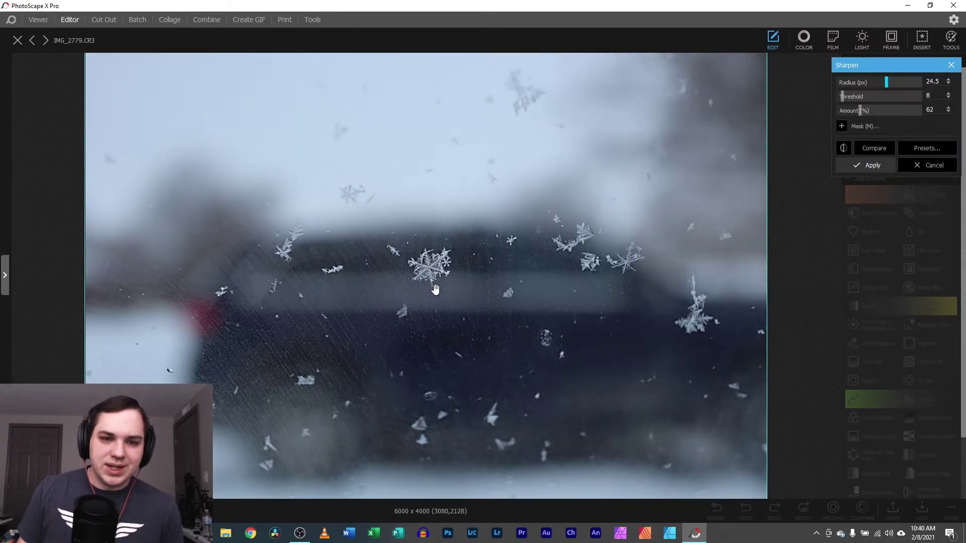
{"action": "left_click", "coordinate": [869, 152]}
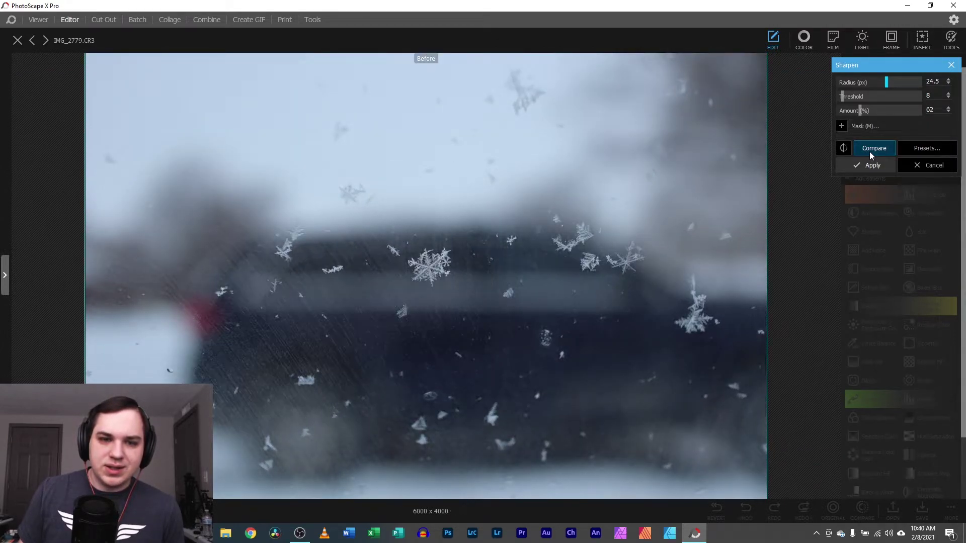
{"action": "left_click", "coordinate": [869, 152]}
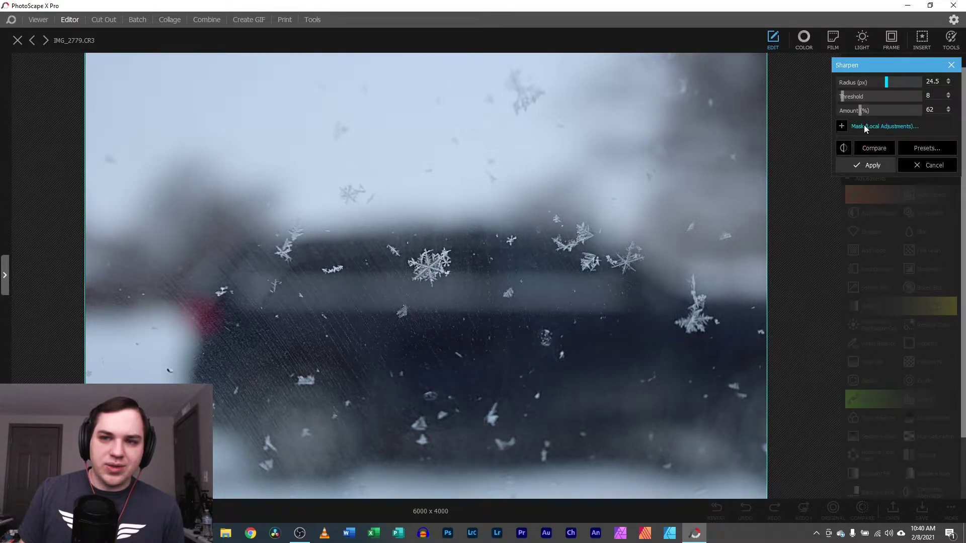
Try the Sharpen presets with 4.1 and 8.3 px radius, and choose the one with radius 29.1 px, threshold 10 and amount 100%.
{"action": "left_click", "coordinate": [911, 149]}
{"action": "left_click", "coordinate": [926, 160]}
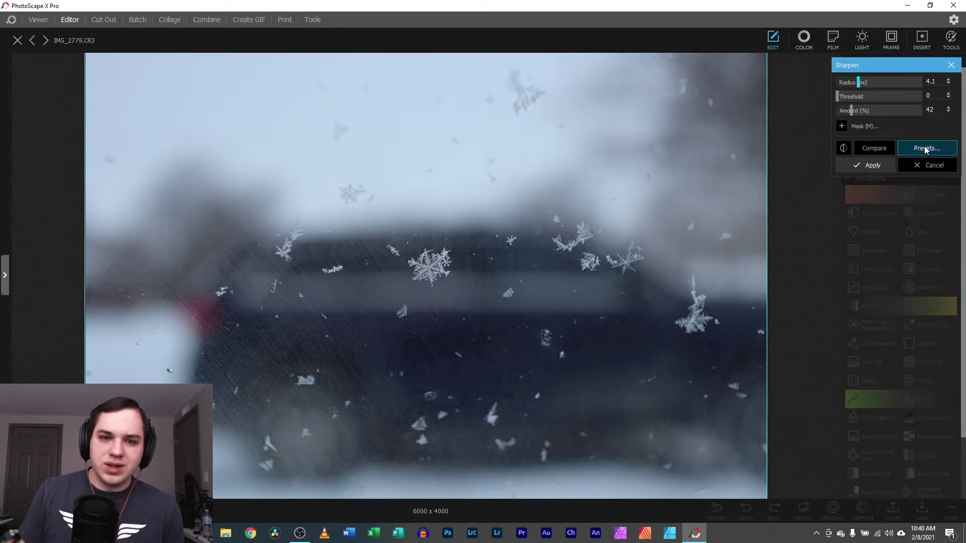
{"action": "left_click", "coordinate": [927, 149]}
{"action": "left_click", "coordinate": [928, 174]}
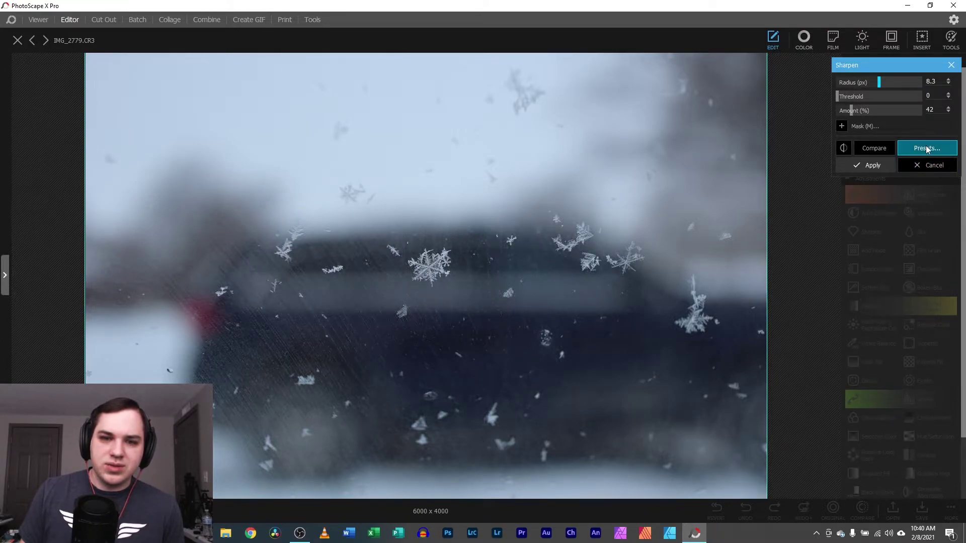
{"action": "left_click", "coordinate": [924, 148]}
{"action": "left_click", "coordinate": [930, 229]}
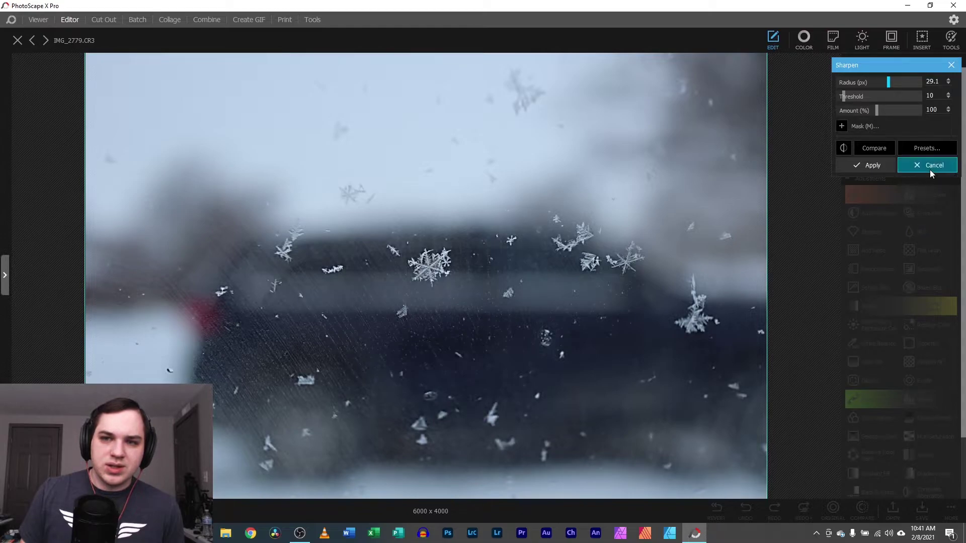
Compare the preset's sharpening with the original and examine the main snowflake's edges and the background noise up close.
{"action": "left_click", "coordinate": [874, 149]}
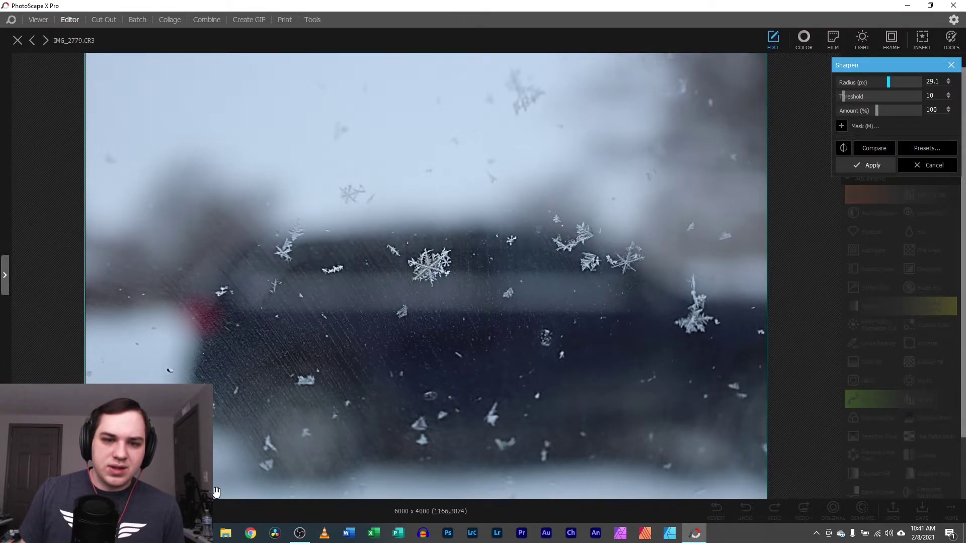
{"action": "scroll", "coordinate": [426, 276], "scroll_direction": "down", "scroll_amount": 5}
{"action": "scroll", "coordinate": [426, 275], "scroll_direction": "up", "scroll_amount": 12}
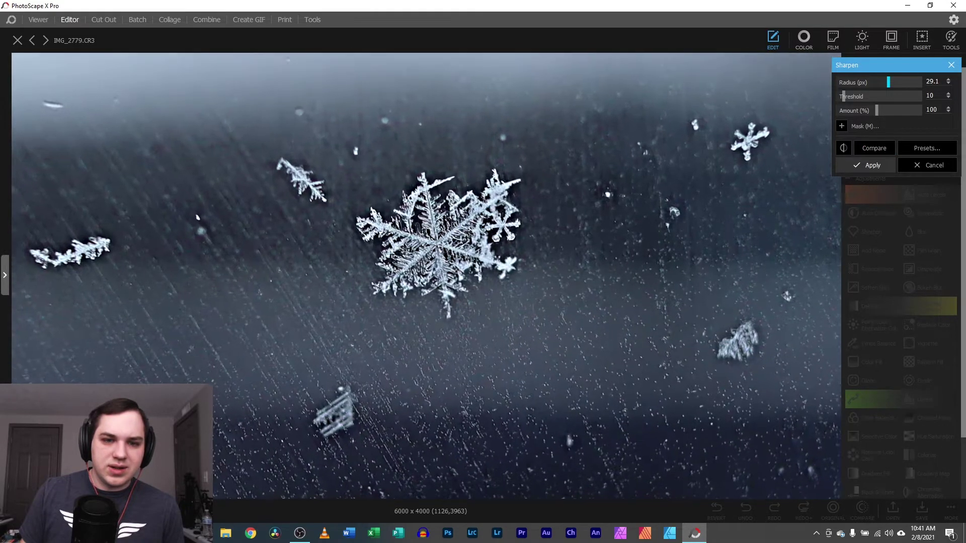
{"action": "scroll", "coordinate": [422, 274], "scroll_direction": "up", "scroll_amount": 3}
{"action": "left_click_drag", "start_coordinate": [470, 257], "coordinate": [377, 311]}
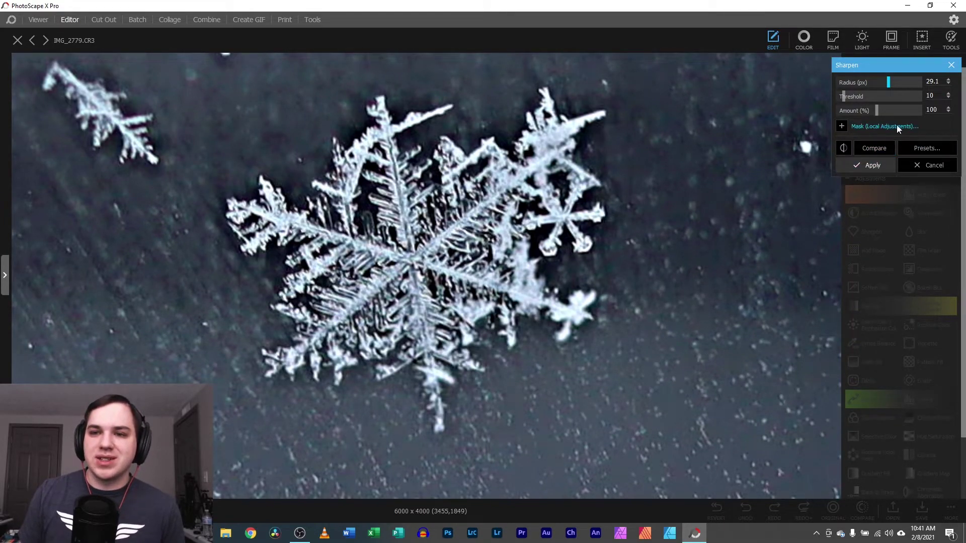
Switch the Sharpen preset to number 4 with radius 16.6 px, threshold 0 and amount 68%, check the whole photo and apply it.
{"action": "left_click", "coordinate": [933, 147]}
{"action": "left_click", "coordinate": [928, 163]}
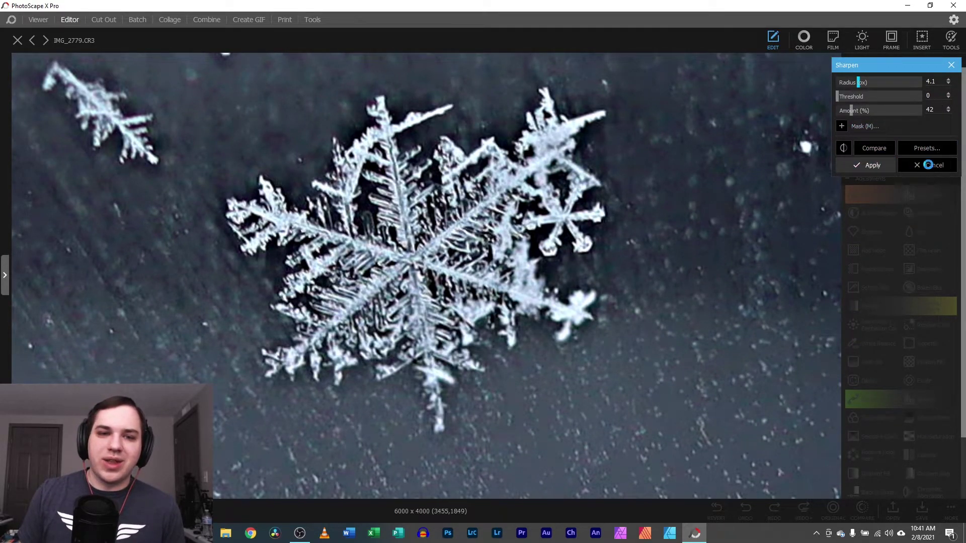
{"action": "left_click", "coordinate": [928, 150]}
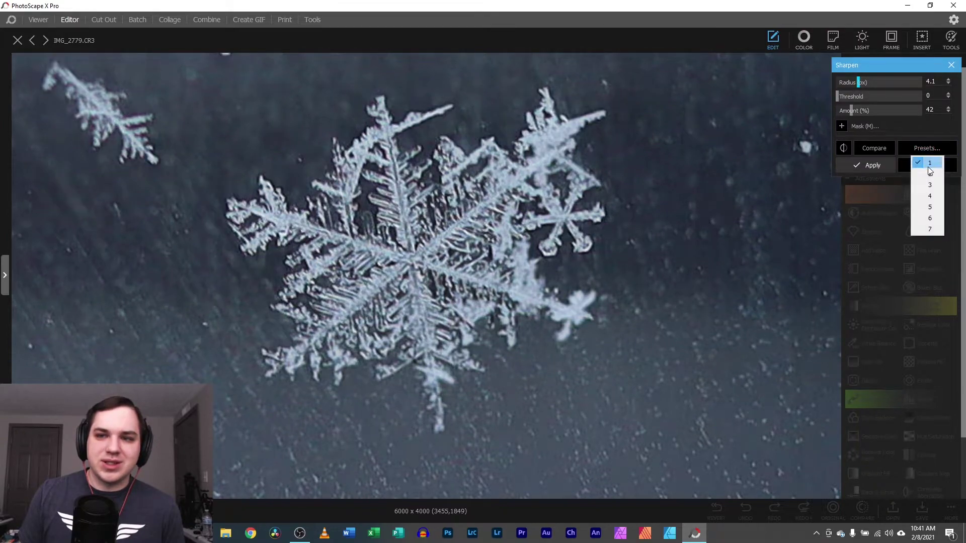
{"action": "left_click", "coordinate": [929, 196]}
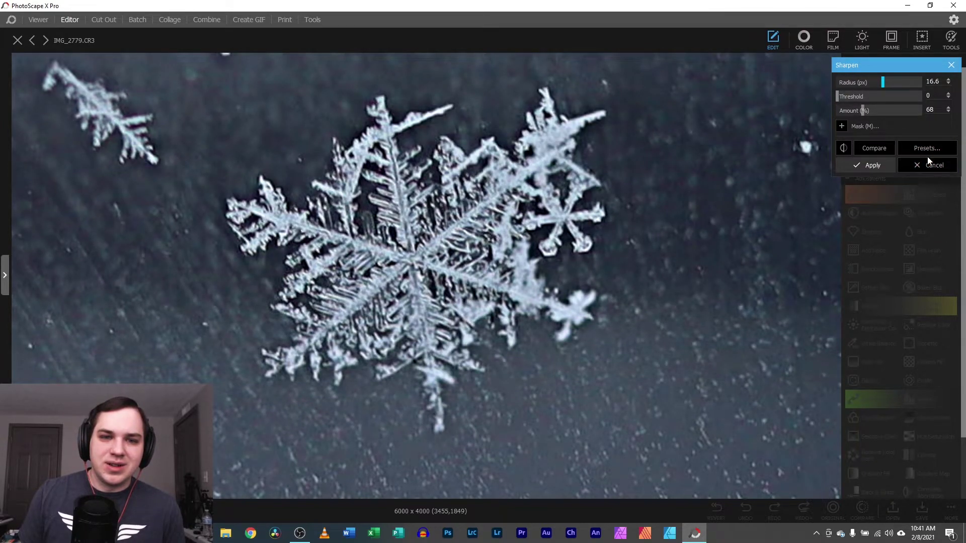
{"action": "scroll", "coordinate": [427, 275], "scroll_direction": "down", "scroll_amount": 10}
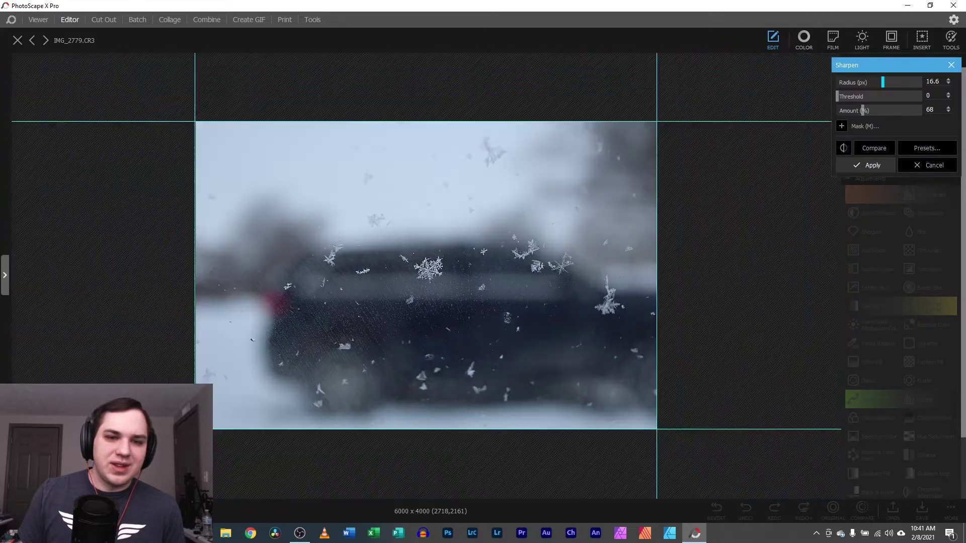
{"action": "scroll", "coordinate": [394, 300], "scroll_direction": "down", "scroll_amount": 1}
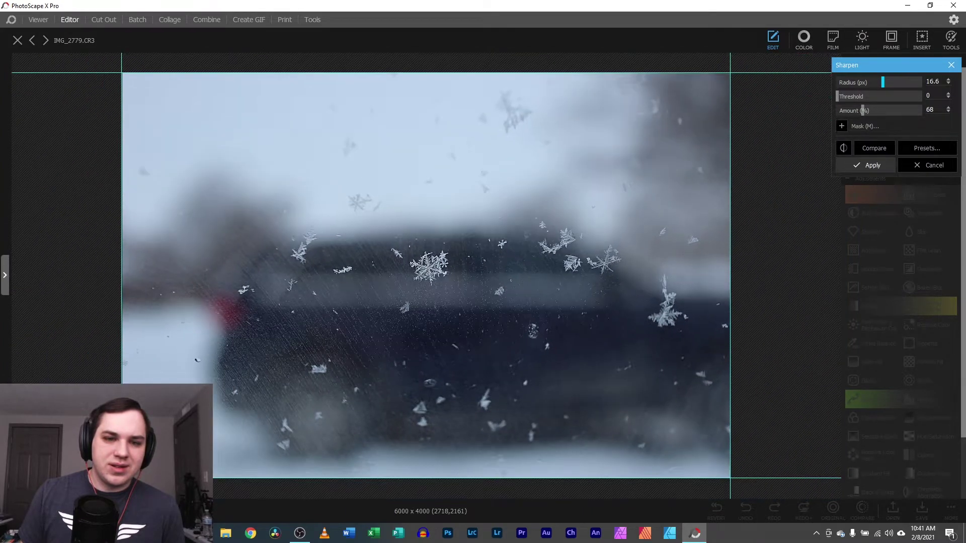
{"action": "left_click", "coordinate": [872, 169]}
Crop the photo to a 1 x 1 square of 4000 x 4000 px with the main snowflake near the center.
{"action": "left_click", "coordinate": [914, 100]}
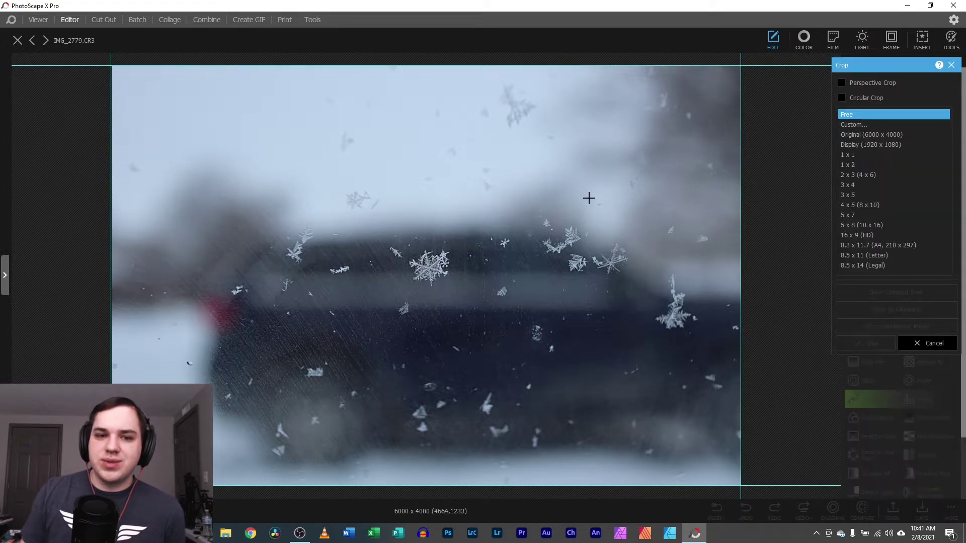
{"action": "left_click", "coordinate": [849, 155]}
{"action": "left_click_drag", "start_coordinate": [155, 67], "coordinate": [707, 480]}
{"action": "left_click_drag", "start_coordinate": [453, 335], "coordinate": [504, 345]}
{"action": "double_click", "coordinate": [504, 345]}
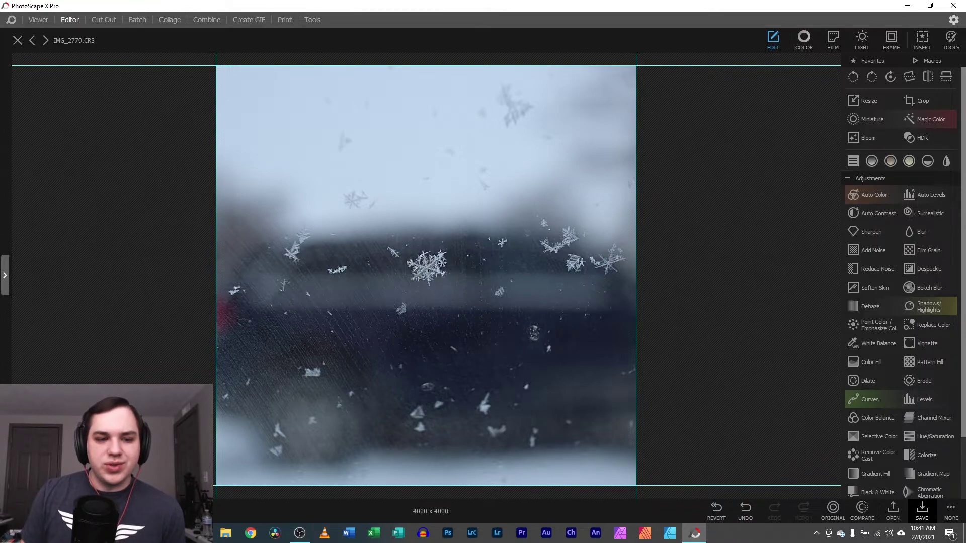
Crop the photo tighter around the main snowflake to a square of about 2000 x 2000 px.
{"action": "scroll", "coordinate": [428, 260], "scroll_direction": "up", "scroll_amount": 3}
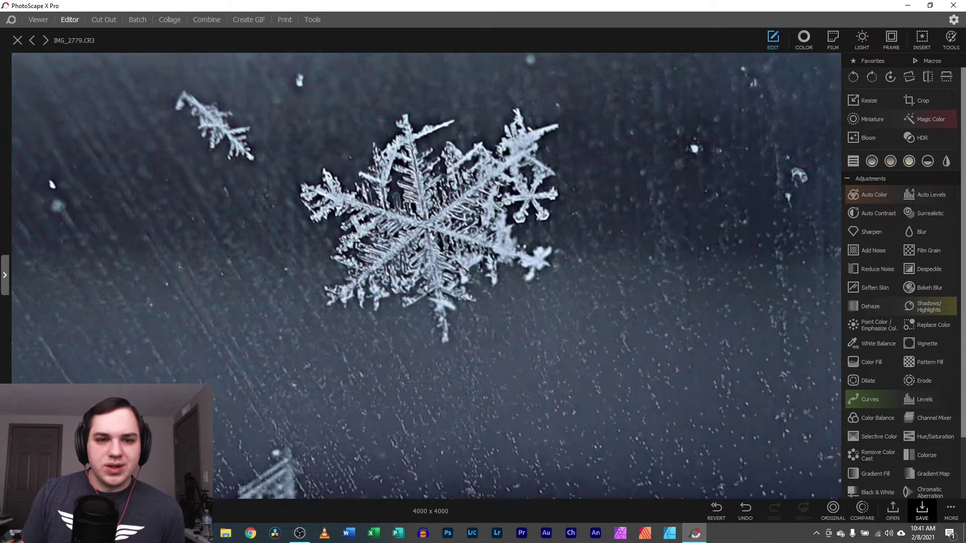
{"action": "scroll", "coordinate": [427, 275], "scroll_direction": "down", "scroll_amount": 5}
{"action": "scroll", "coordinate": [426, 276], "scroll_direction": "up", "scroll_amount": 4}
{"action": "scroll", "coordinate": [427, 276], "scroll_direction": "down", "scroll_amount": 1}
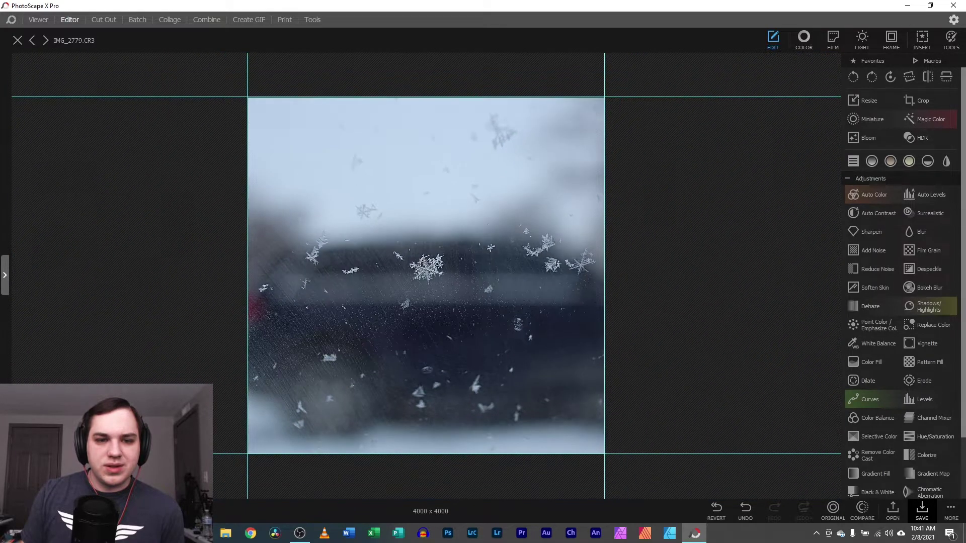
{"action": "left_click", "coordinate": [912, 100]}
{"action": "left_click_drag", "start_coordinate": [292, 122], "coordinate": [459, 298]}
{"action": "left_click_drag", "start_coordinate": [436, 266], "coordinate": [482, 324]}
{"action": "double_click", "coordinate": [481, 324]}
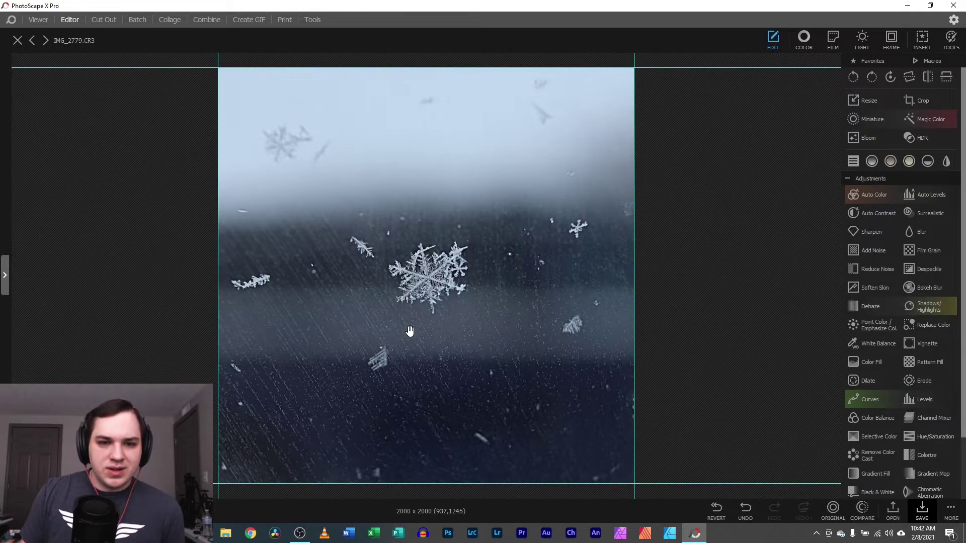
Try lowering the photo's color temperature to 5857, and discard the color adjustment.
{"action": "scroll", "coordinate": [427, 277], "scroll_direction": "up", "scroll_amount": 5}
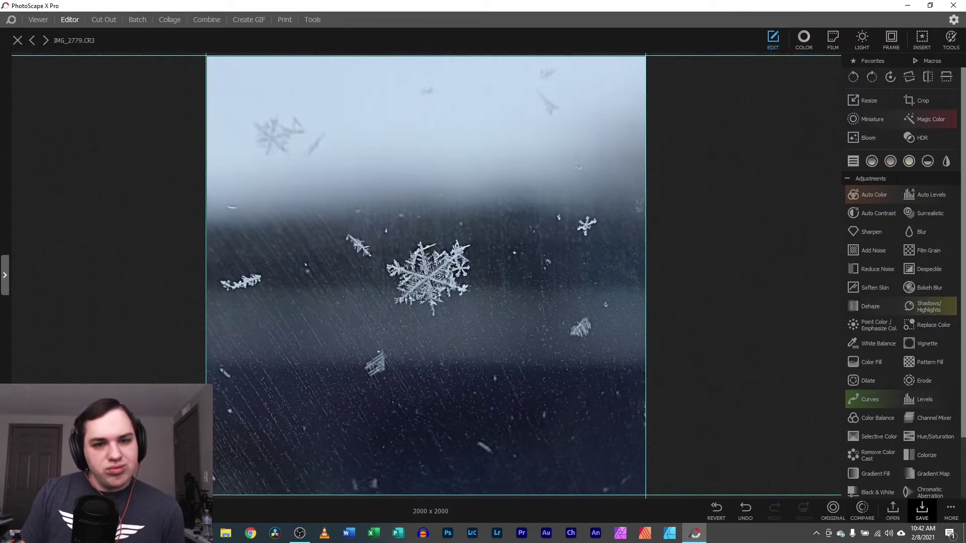
{"action": "scroll", "coordinate": [427, 277], "scroll_direction": "down", "scroll_amount": 6}
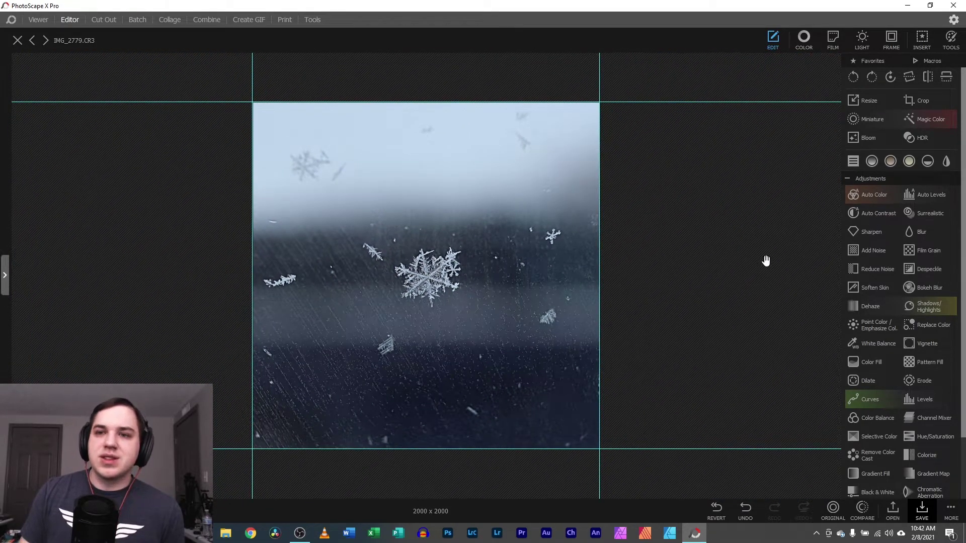
{"action": "left_click", "coordinate": [807, 43]}
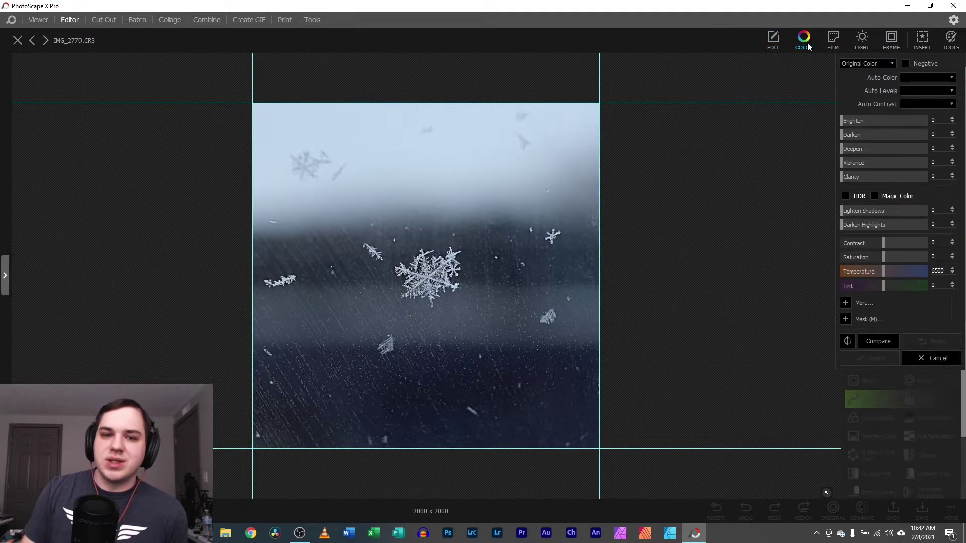
{"action": "mouse_move", "coordinate": [884, 272]}
{"action": "left_mouse_down"}
{"action": "mouse_move", "coordinate": [867, 274]}
{"action": "mouse_move", "coordinate": [876, 273]}
{"action": "left_mouse_up"}
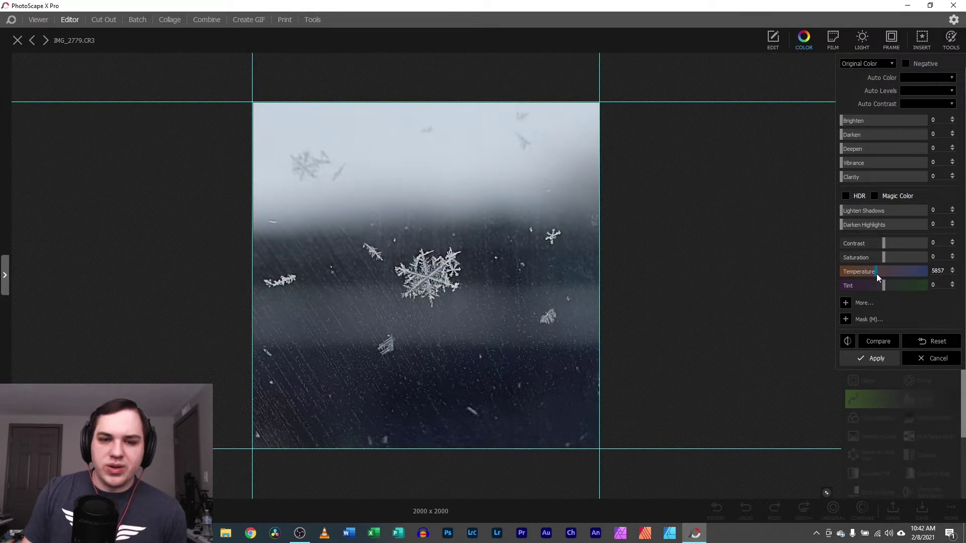
{"action": "left_click", "coordinate": [921, 357]}
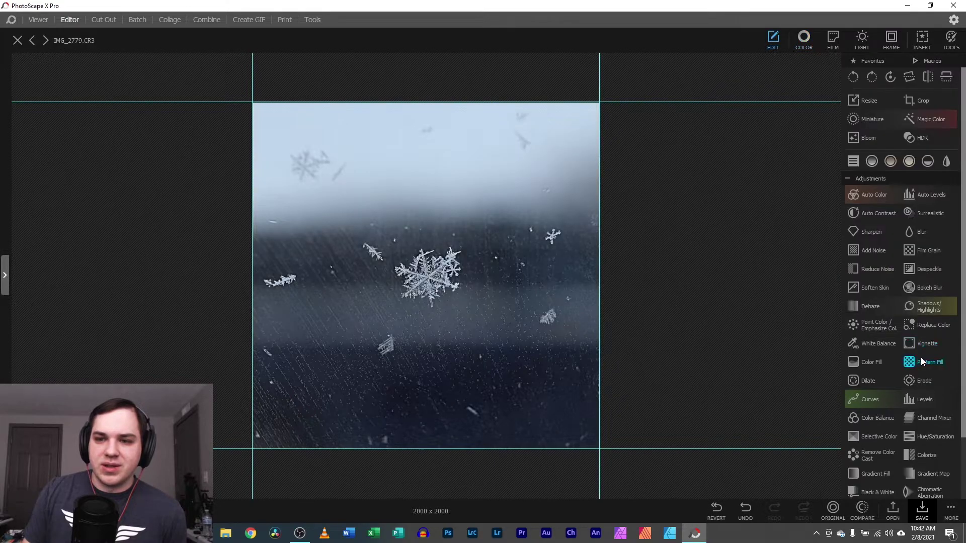
Preview the Film filters on the photo and apply Cinema at amount 100.
{"action": "left_click", "coordinate": [833, 37]}
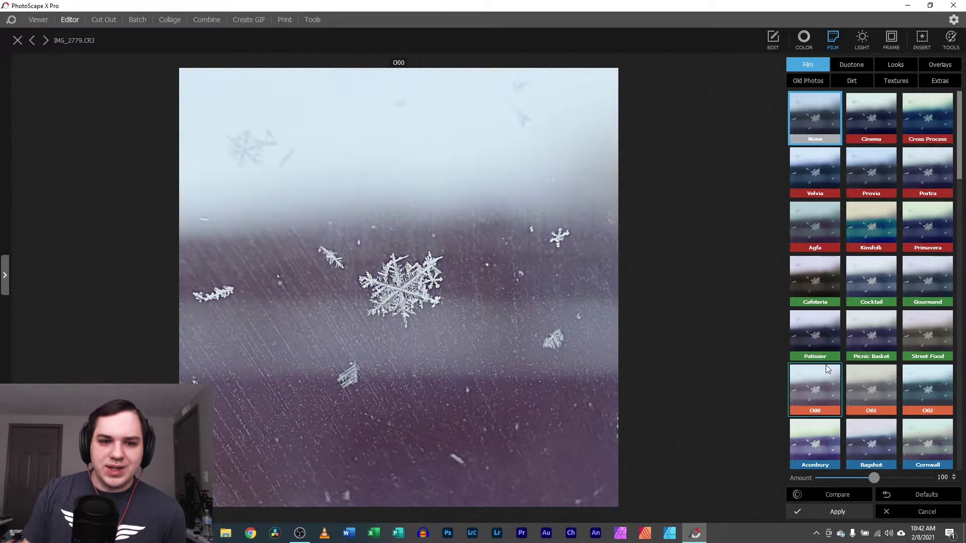
{"action": "scroll", "coordinate": [919, 445], "scroll_direction": "down", "scroll_amount": 1}
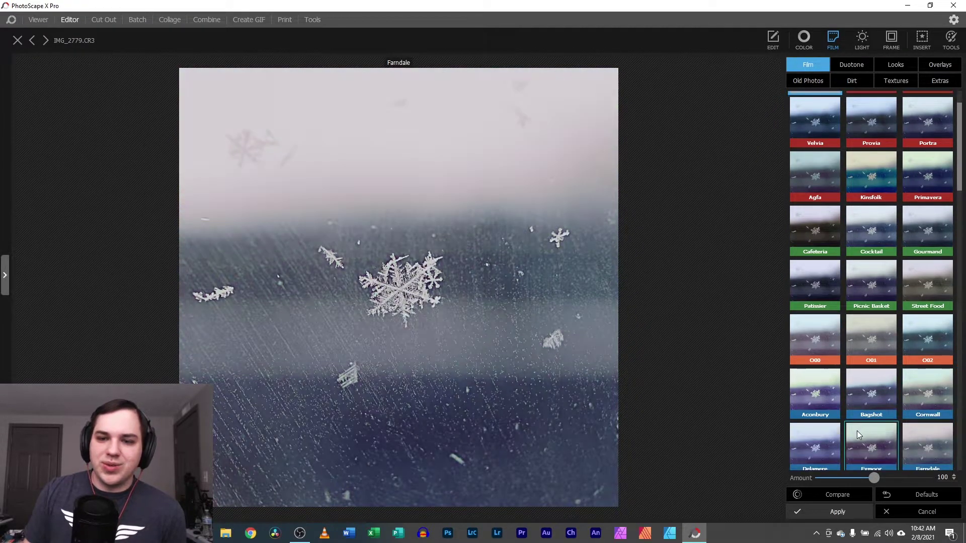
{"action": "scroll", "coordinate": [828, 244], "scroll_direction": "up", "scroll_amount": 1}
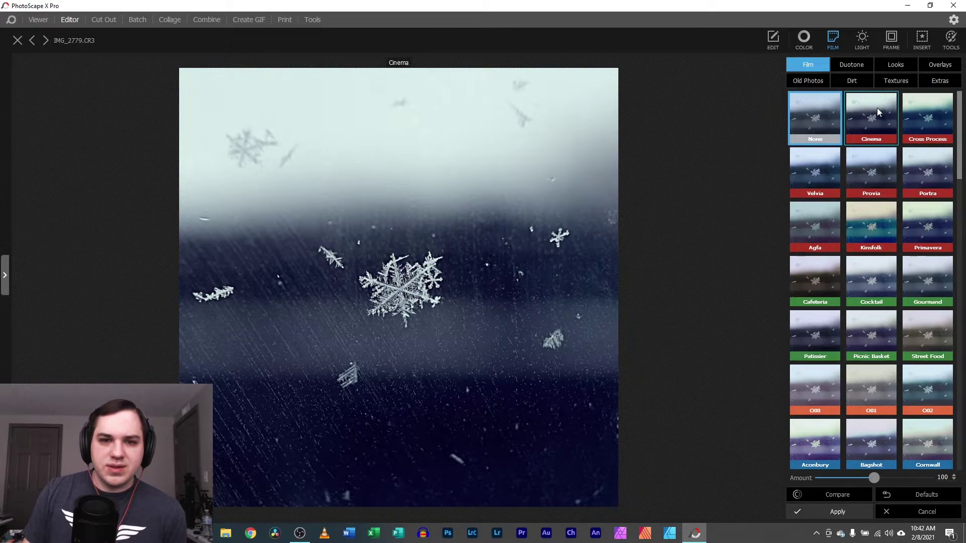
{"action": "left_click", "coordinate": [881, 119]}
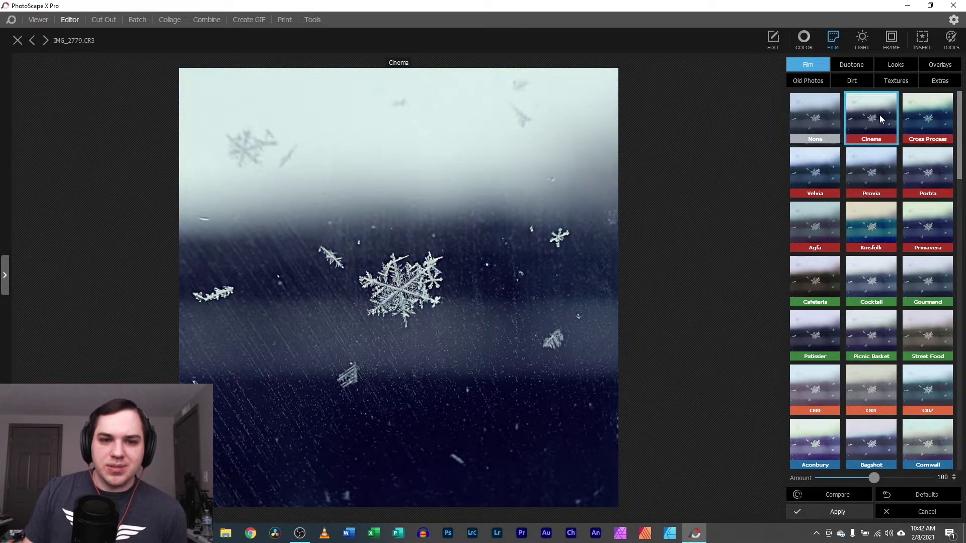
{"action": "left_click", "coordinate": [848, 512]}
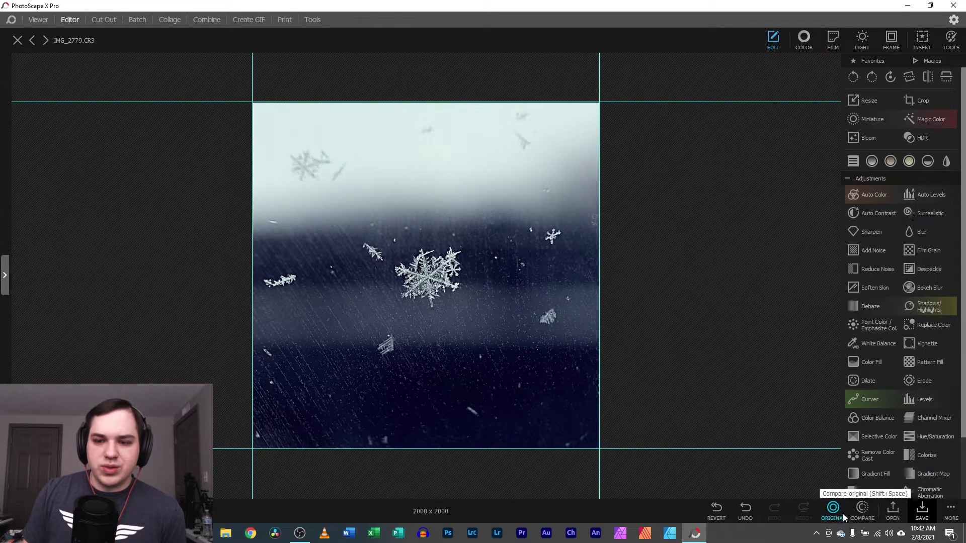
Compare the filtered photo with the original and examine it at several magnifications.
{"action": "left_click", "coordinate": [863, 511]}
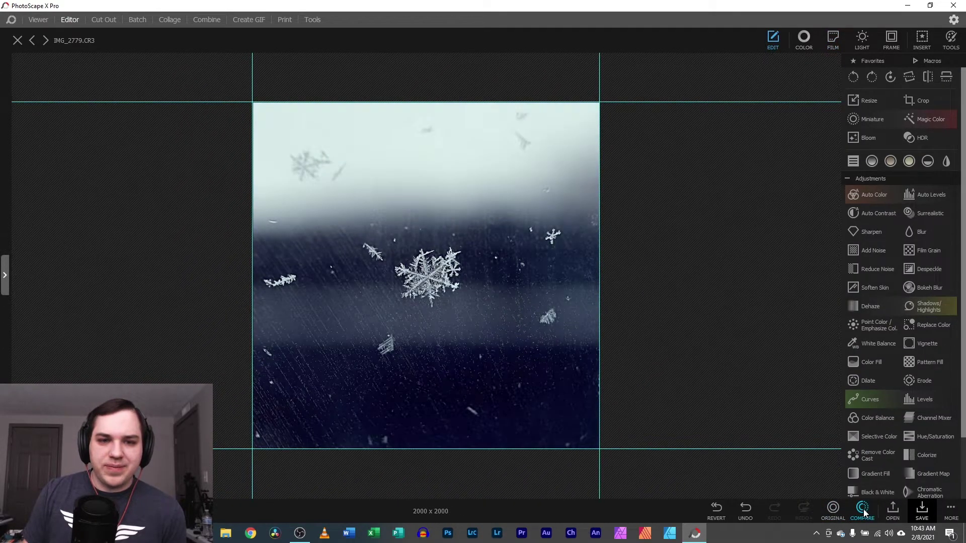
{"action": "scroll", "coordinate": [427, 276], "scroll_direction": "up", "scroll_amount": 7}
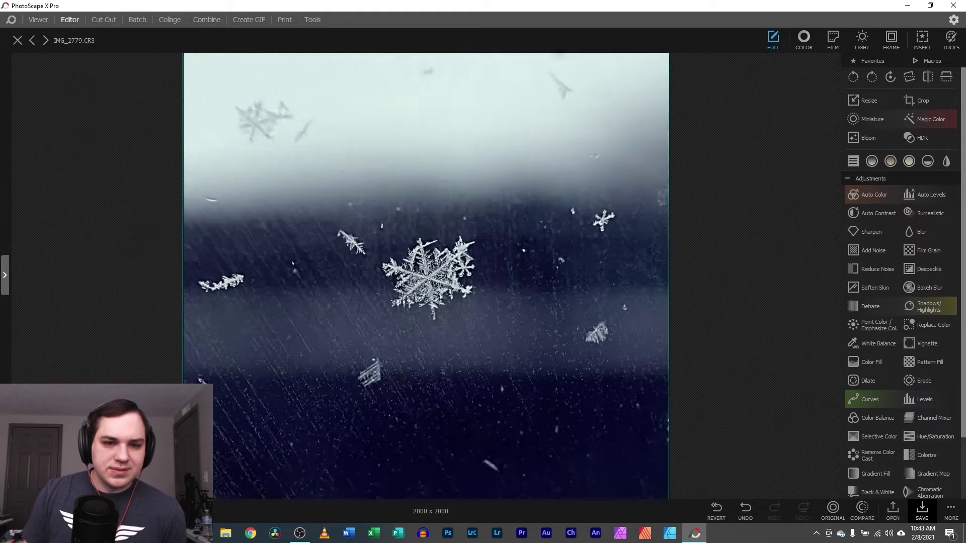
{"action": "scroll", "coordinate": [427, 275], "scroll_direction": "down", "scroll_amount": 9}
{"action": "scroll", "coordinate": [426, 276], "scroll_direction": "up", "scroll_amount": 3}
{"action": "scroll", "coordinate": [809, 133], "scroll_direction": "up", "scroll_amount": 2}
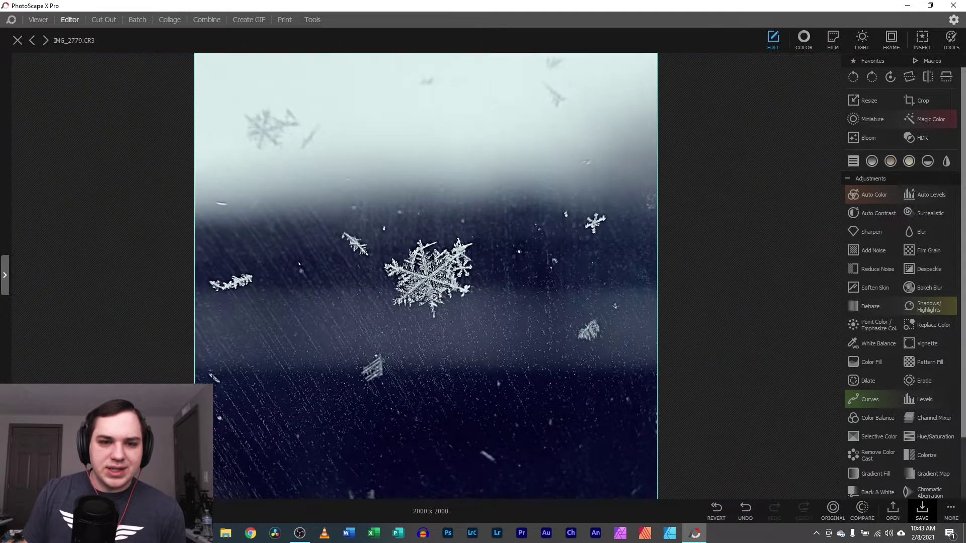
{"action": "scroll", "coordinate": [809, 133], "scroll_direction": "down", "scroll_amount": 3}
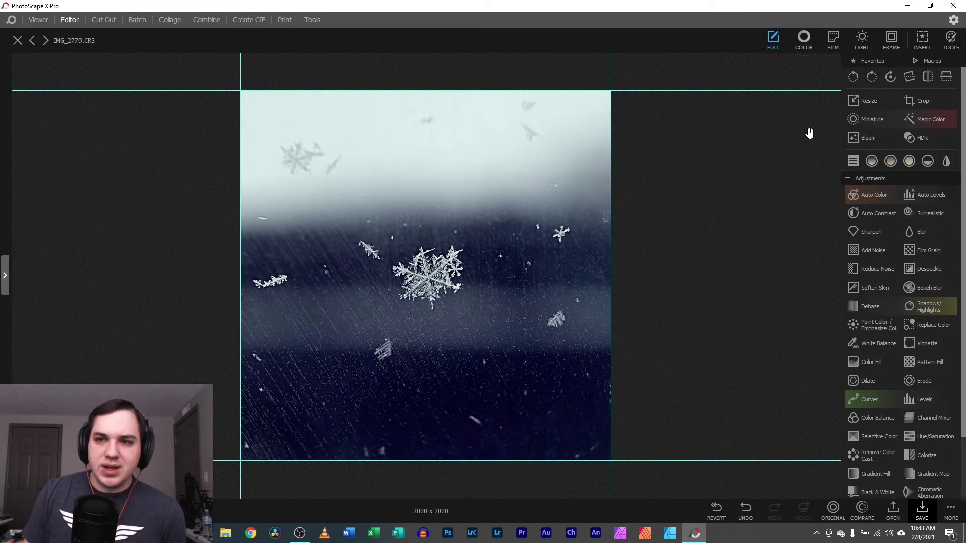
Trim the photo's edges slightly with a 1 x 1 crop of about 1967 x 1967 px.
{"action": "left_click", "coordinate": [920, 101]}
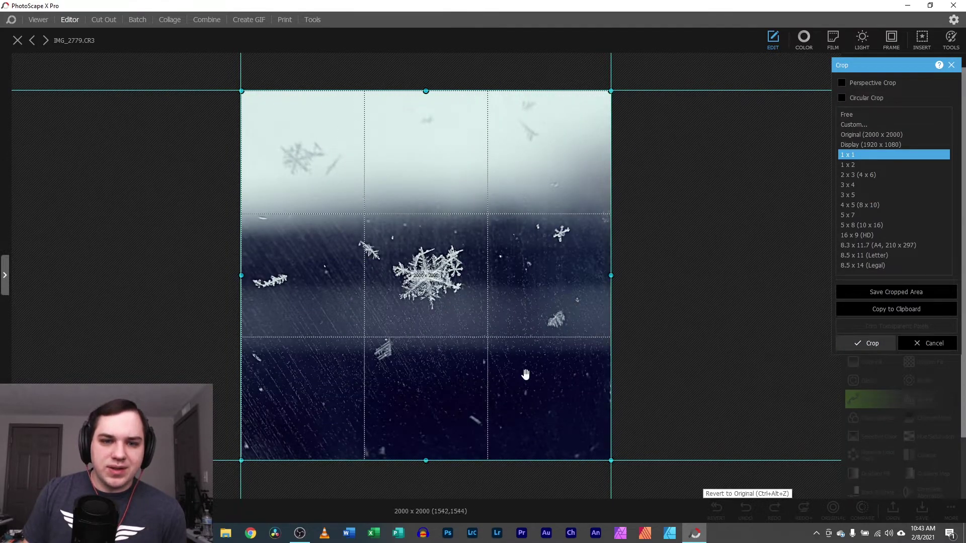
{"action": "left_click_drag", "start_coordinate": [242, 460], "coordinate": [246, 459]}
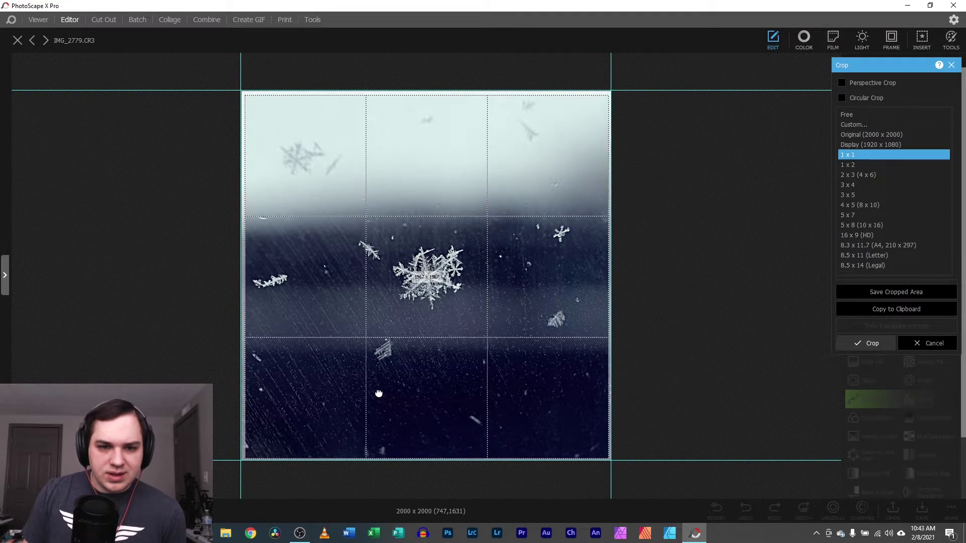
{"action": "left_click_drag", "start_coordinate": [380, 393], "coordinate": [372, 392]}
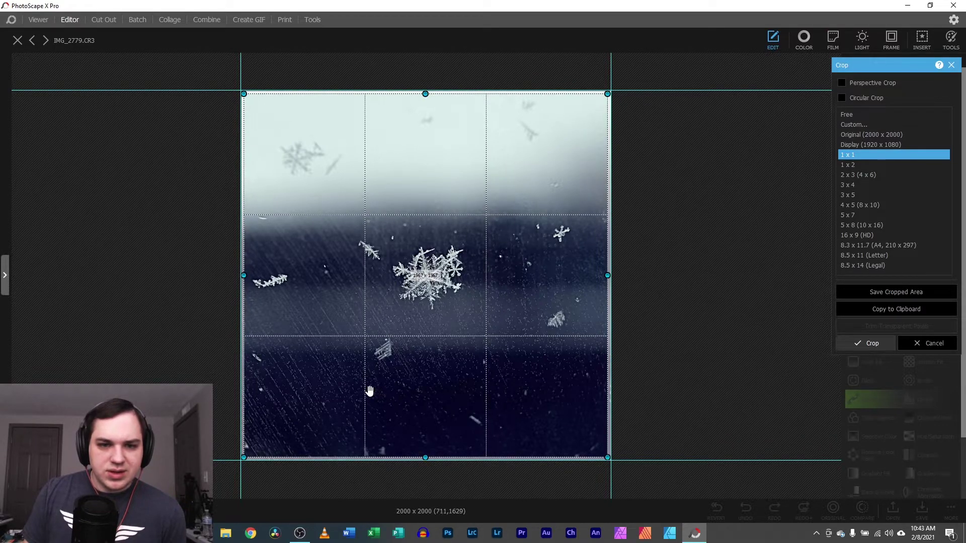
{"action": "double_click", "coordinate": [370, 391]}
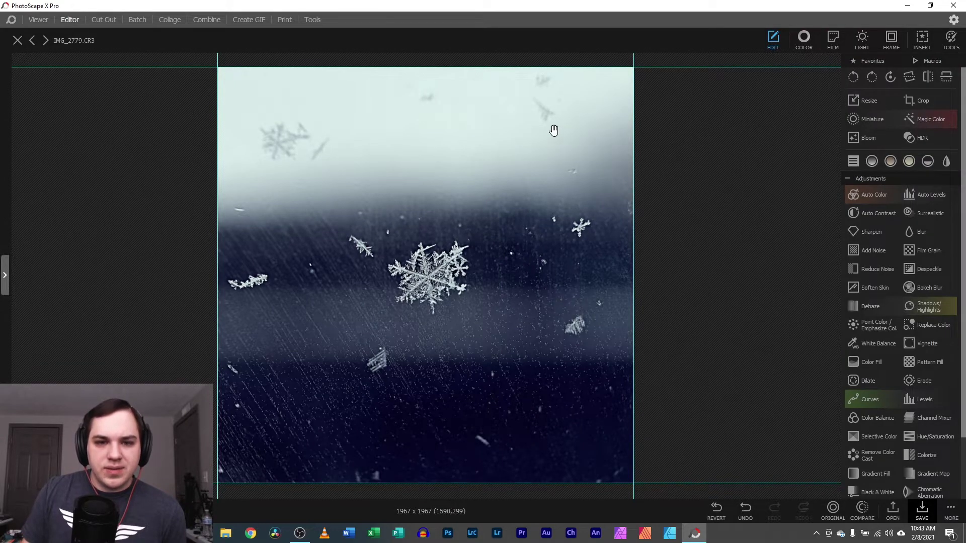
Preview the first set of Light Leaks on the photo, including 004 and 016.
{"action": "left_click", "coordinate": [837, 39]}
{"action": "left_click", "coordinate": [861, 38]}
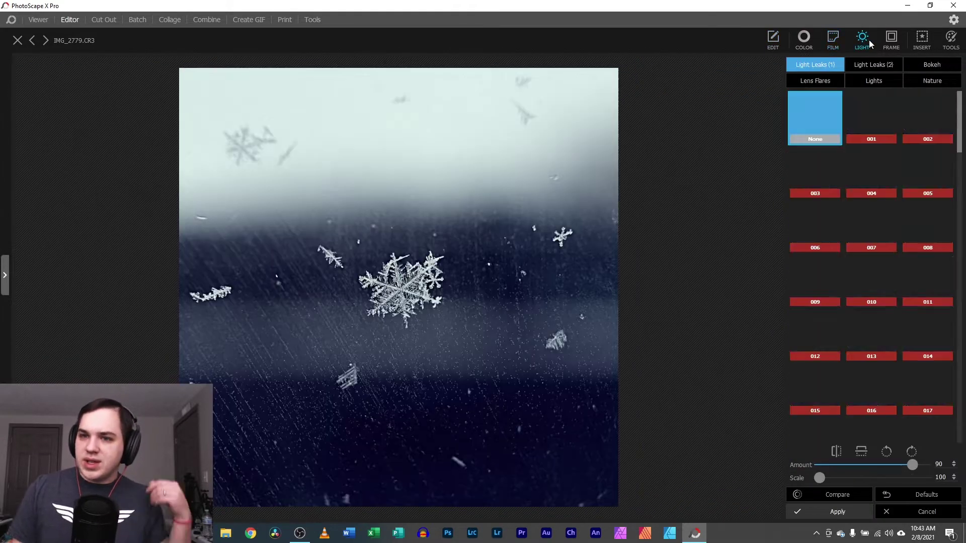
{"action": "left_click", "coordinate": [872, 123]}
{"action": "left_click", "coordinate": [871, 170]}
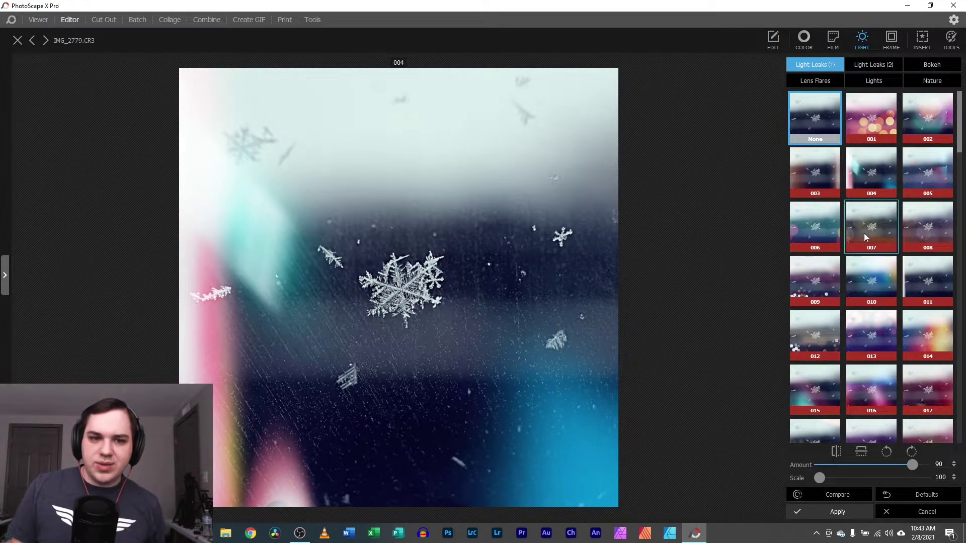
{"action": "left_click", "coordinate": [854, 267]}
{"action": "left_click", "coordinate": [856, 380]}
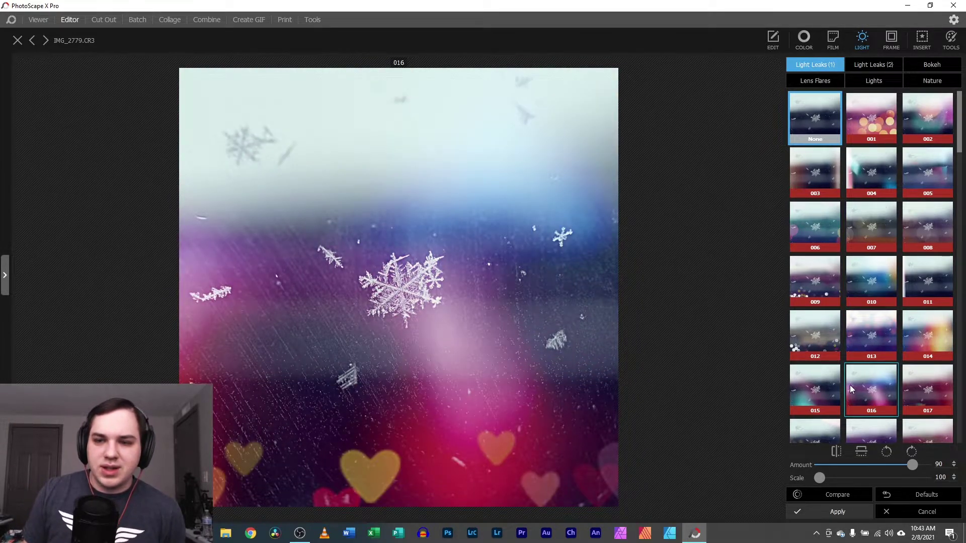
{"action": "left_click", "coordinate": [852, 282]}
{"action": "left_click", "coordinate": [832, 276]}
{"action": "scroll", "coordinate": [835, 291], "scroll_direction": "down", "scroll_amount": 1}
{"action": "left_click", "coordinate": [855, 372]}
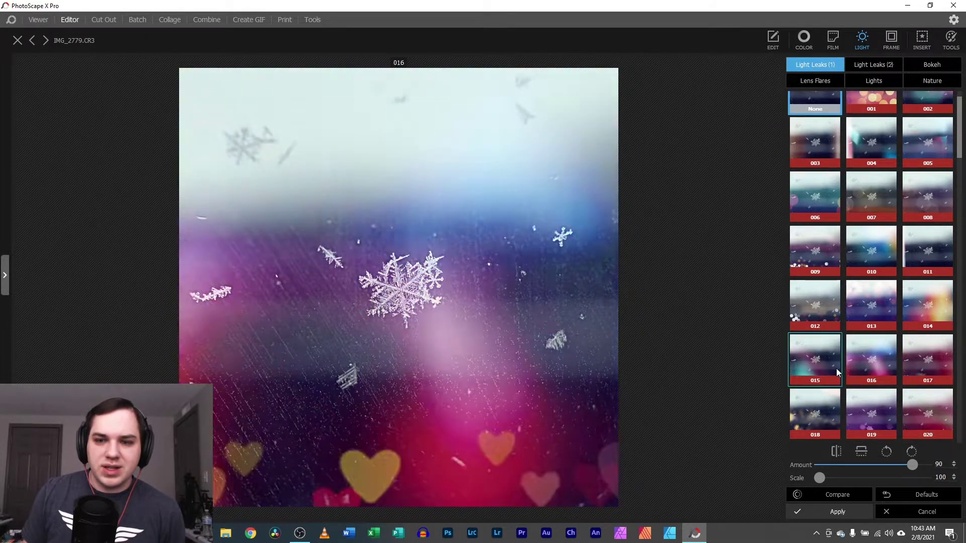
Preview further Light Leaks (1) effects on the photo, including 022, 024 and 032, lowering the amount to 58.
{"action": "left_click", "coordinate": [835, 375]}
{"action": "left_click", "coordinate": [828, 400]}
{"action": "scroll", "coordinate": [829, 400], "scroll_direction": "down", "scroll_amount": 1}
{"action": "left_click", "coordinate": [869, 409]}
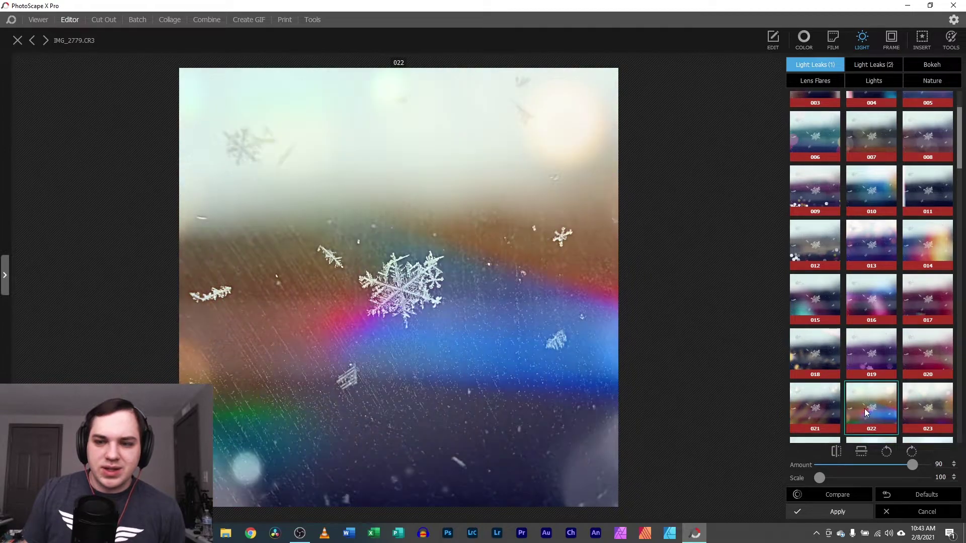
{"action": "scroll", "coordinate": [867, 407], "scroll_direction": "down", "scroll_amount": 3}
{"action": "left_click", "coordinate": [861, 401]}
{"action": "left_click", "coordinate": [826, 390]}
{"action": "scroll", "coordinate": [821, 383], "scroll_direction": "down", "scroll_amount": 1}
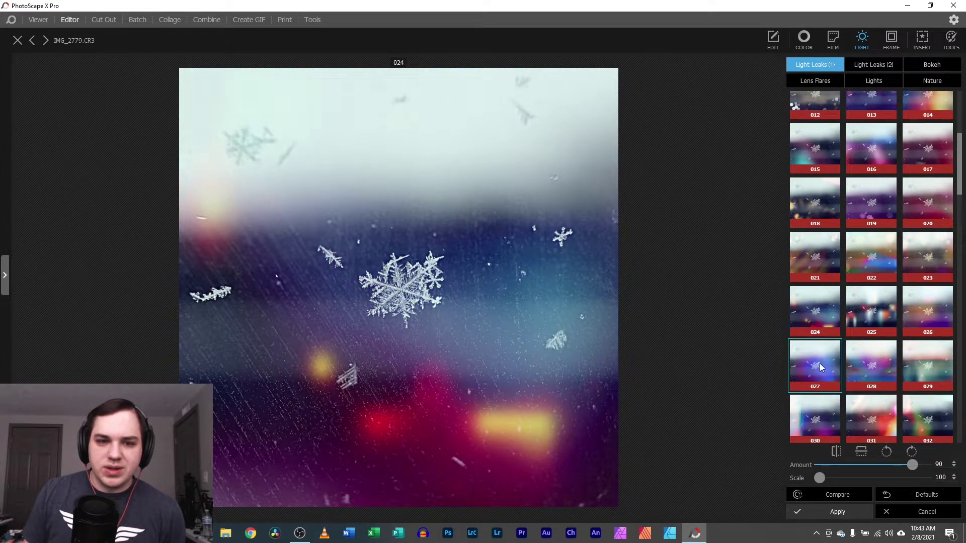
{"action": "left_click_drag", "start_coordinate": [912, 467], "coordinate": [869, 467]}
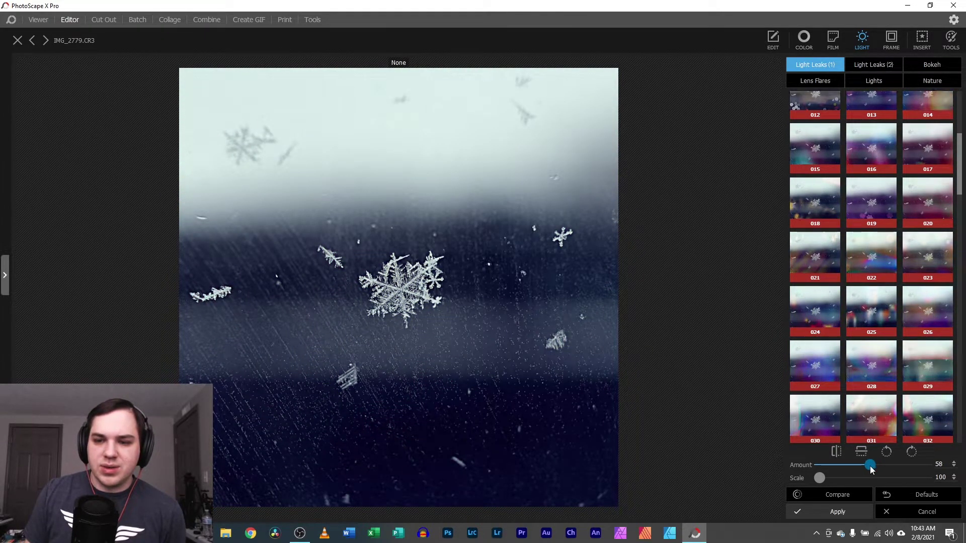
{"action": "left_click", "coordinate": [829, 369]}
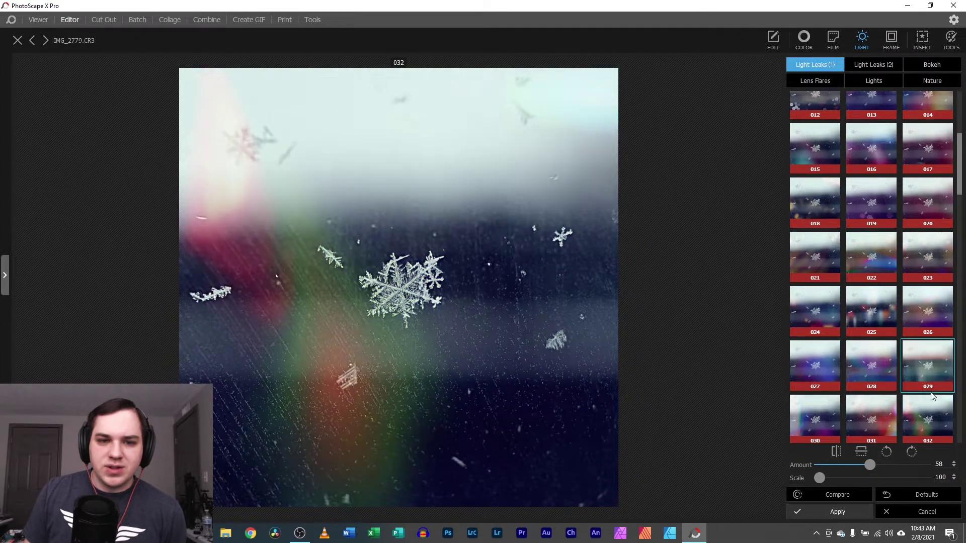
{"action": "scroll", "coordinate": [927, 397], "scroll_direction": "down", "scroll_amount": 1}
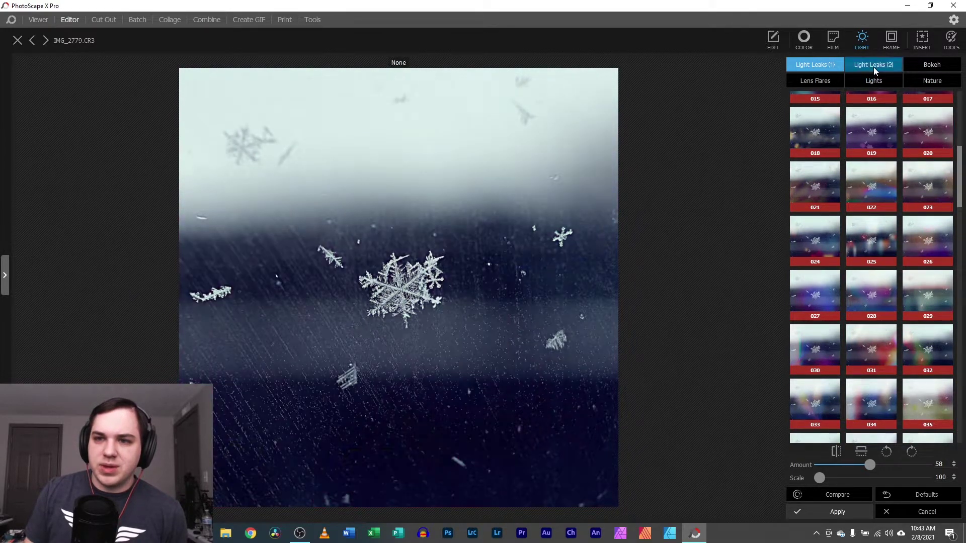
Preview the Light Leaks (2), Bokeh and Lens Flares effects on the photo, including 112, 010 and 020.
{"action": "left_click", "coordinate": [873, 65]}
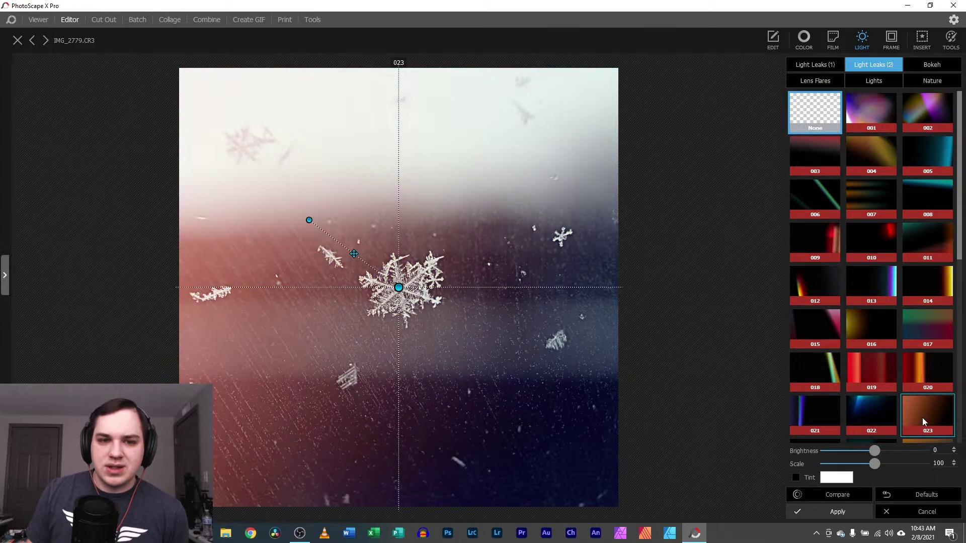
{"action": "scroll", "coordinate": [922, 418], "scroll_direction": "down", "scroll_amount": 2}
{"action": "scroll", "coordinate": [860, 381], "scroll_direction": "down", "scroll_amount": 4}
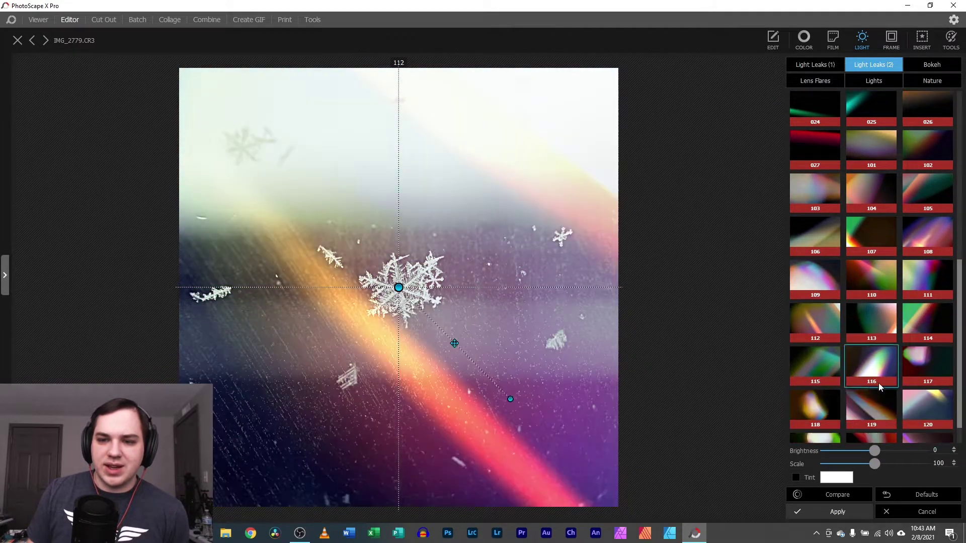
{"action": "left_click", "coordinate": [925, 67]}
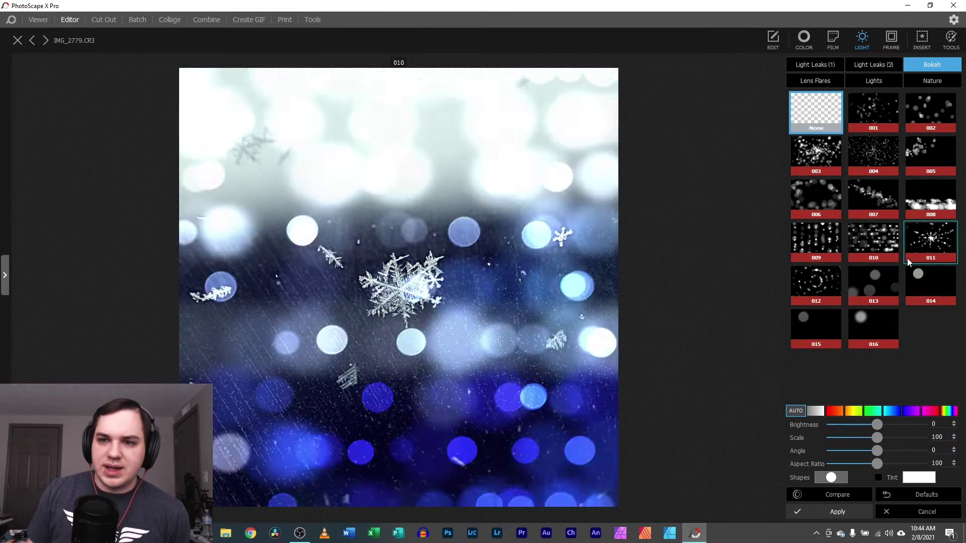
{"action": "left_click", "coordinate": [841, 81]}
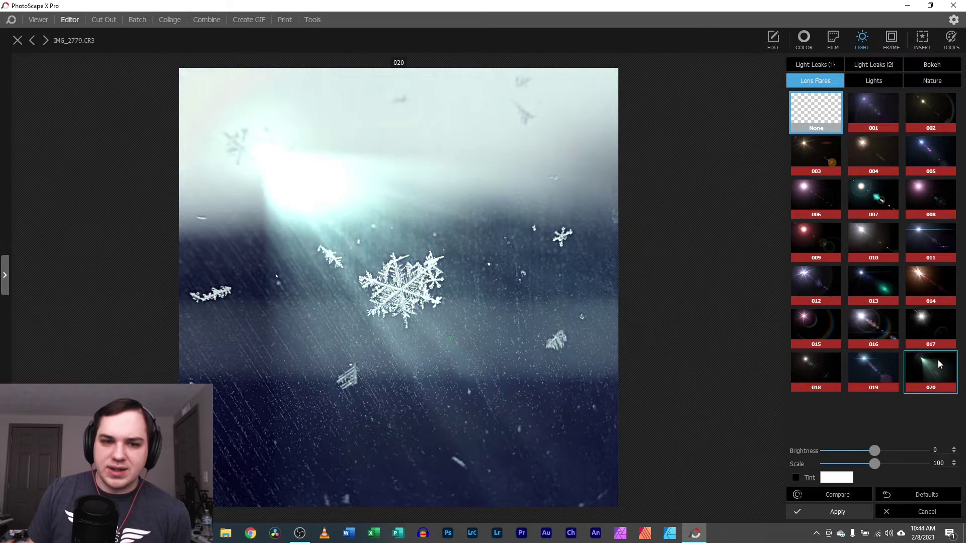
Preview the Lights effects on the photo, including 006, 114, 202 and 208.
{"action": "left_click", "coordinate": [876, 81]}
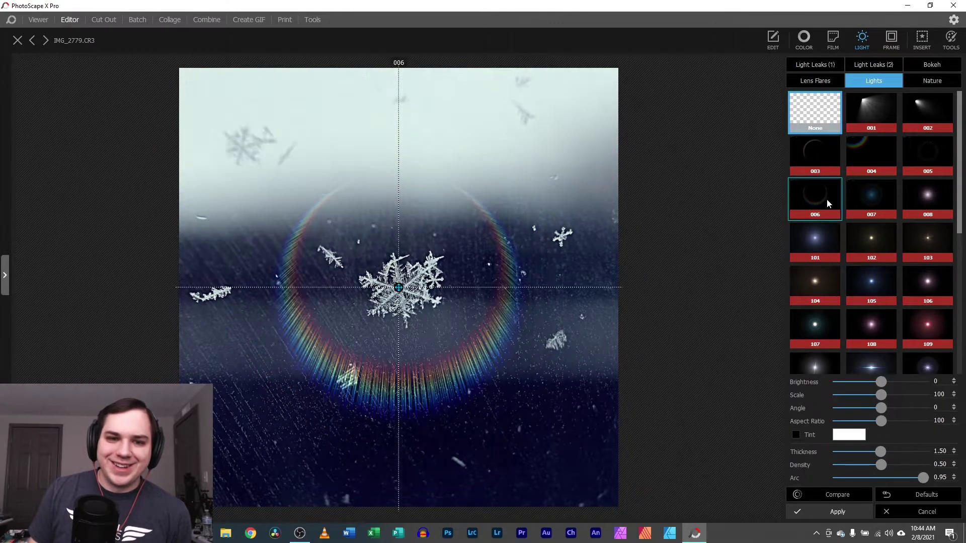
{"action": "scroll", "coordinate": [927, 348], "scroll_direction": "down", "scroll_amount": 3}
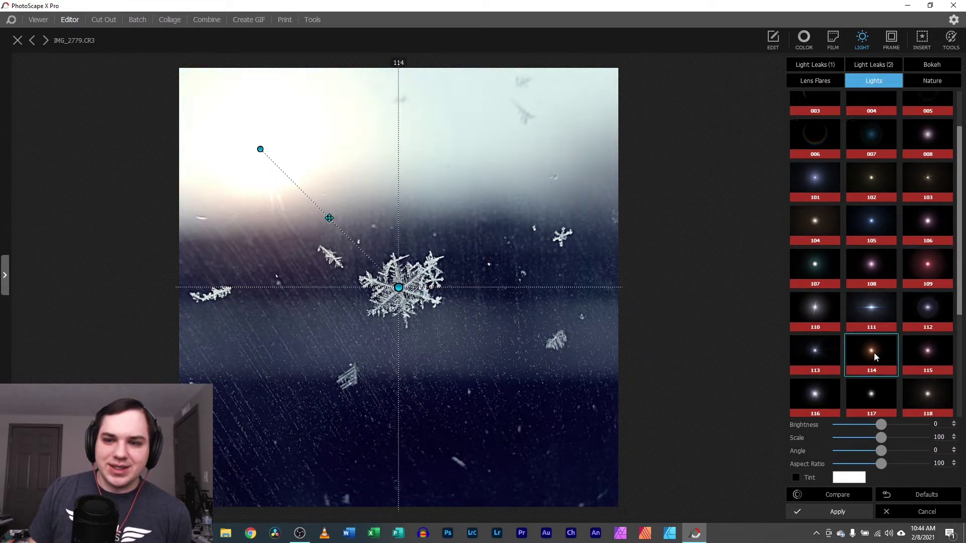
{"action": "scroll", "coordinate": [819, 370], "scroll_direction": "down", "scroll_amount": 1}
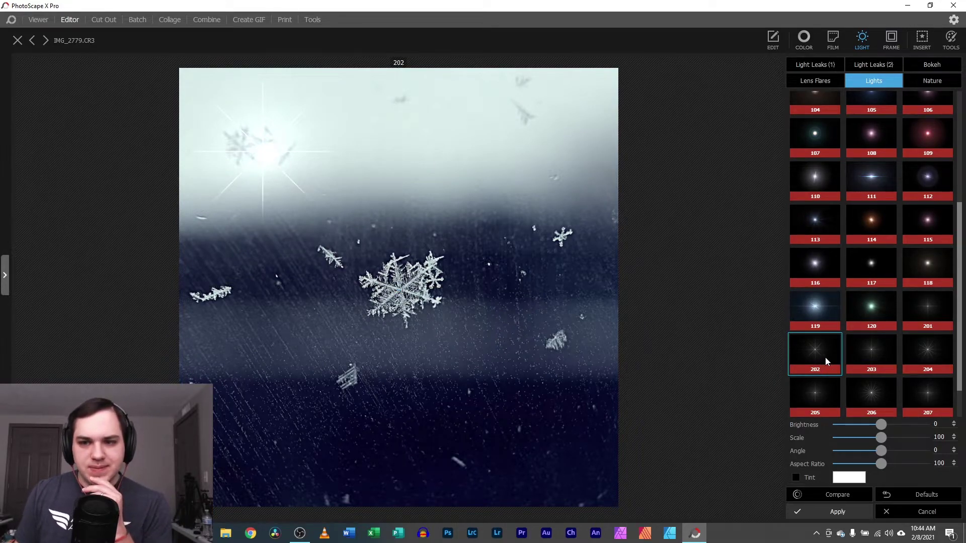
{"action": "scroll", "coordinate": [827, 354], "scroll_direction": "down", "scroll_amount": 1}
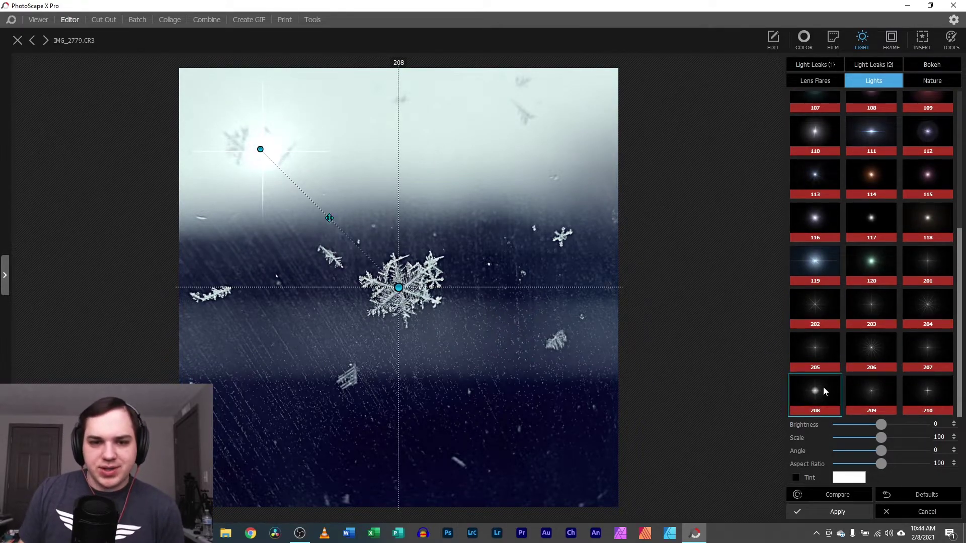
{"action": "scroll", "coordinate": [823, 387], "scroll_direction": "up", "scroll_amount": 5}
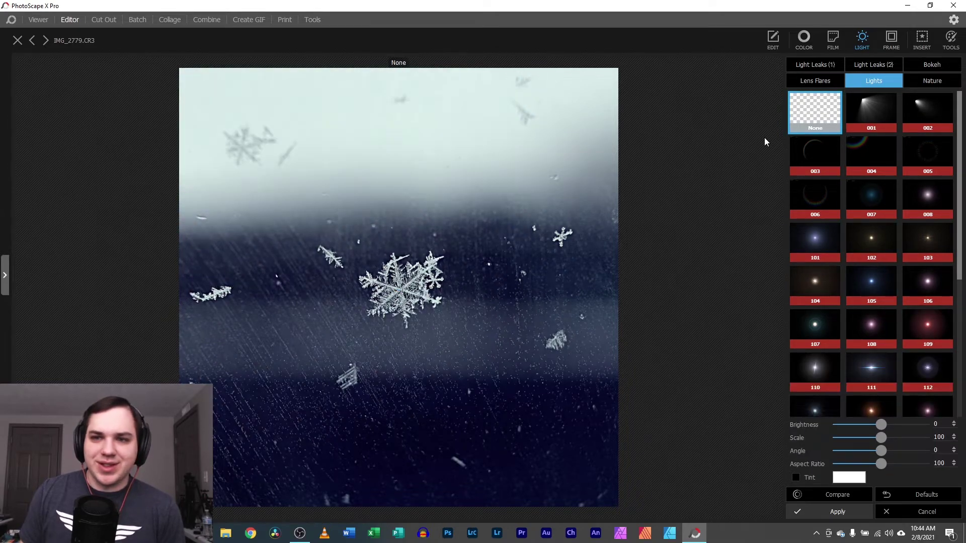
Apply the Nature overlay Dust 01 to the photo at amount 35, flipped vertically.
{"action": "left_click", "coordinate": [936, 82]}
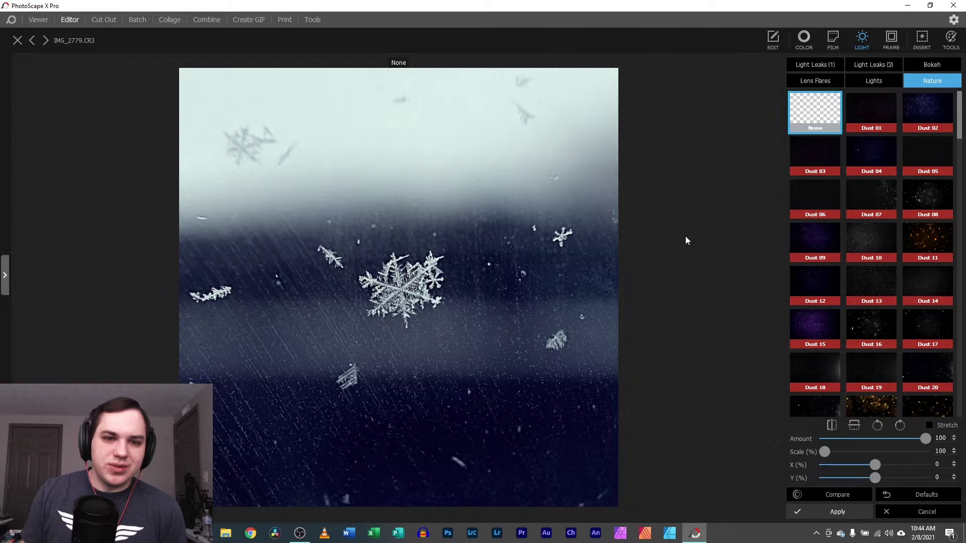
{"action": "left_click", "coordinate": [880, 108]}
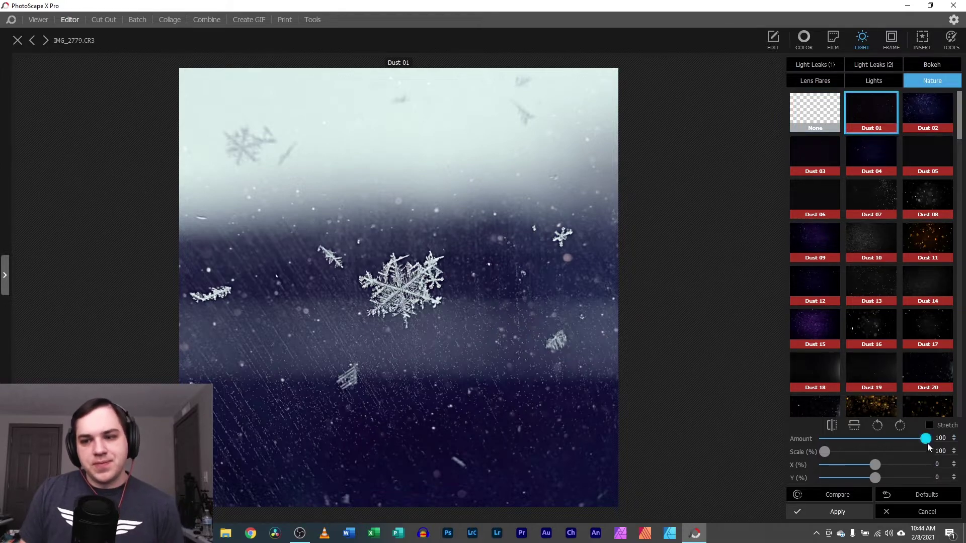
{"action": "left_click_drag", "start_coordinate": [925, 445], "coordinate": [873, 443]}
{"action": "left_click_drag", "start_coordinate": [876, 442], "coordinate": [844, 444]}
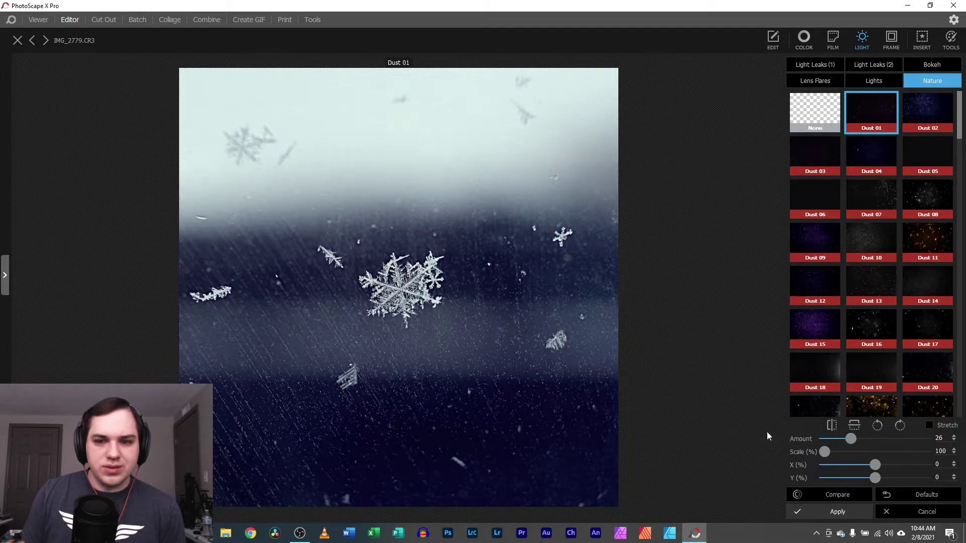
{"action": "left_click", "coordinate": [833, 499]}
{"action": "left_click", "coordinate": [833, 500]}
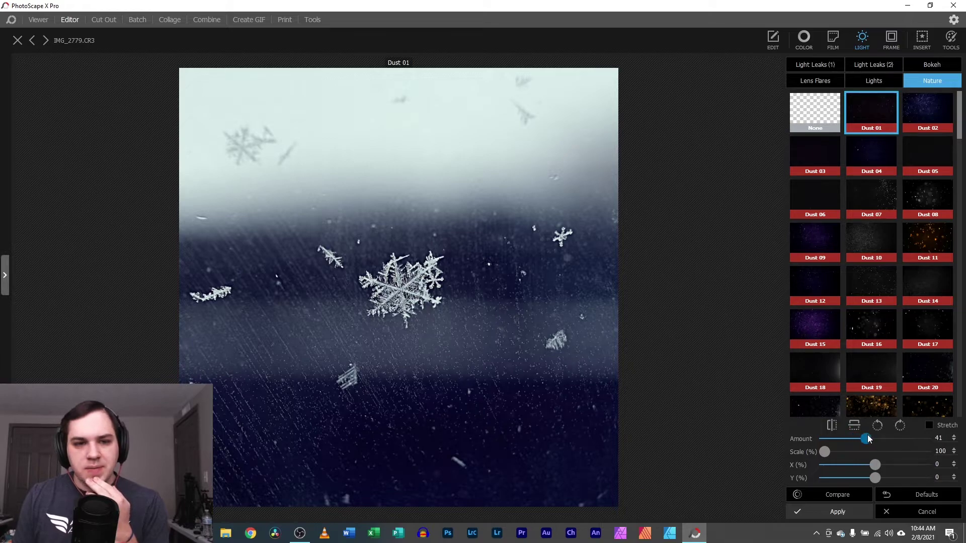
{"action": "left_click", "coordinate": [856, 425]}
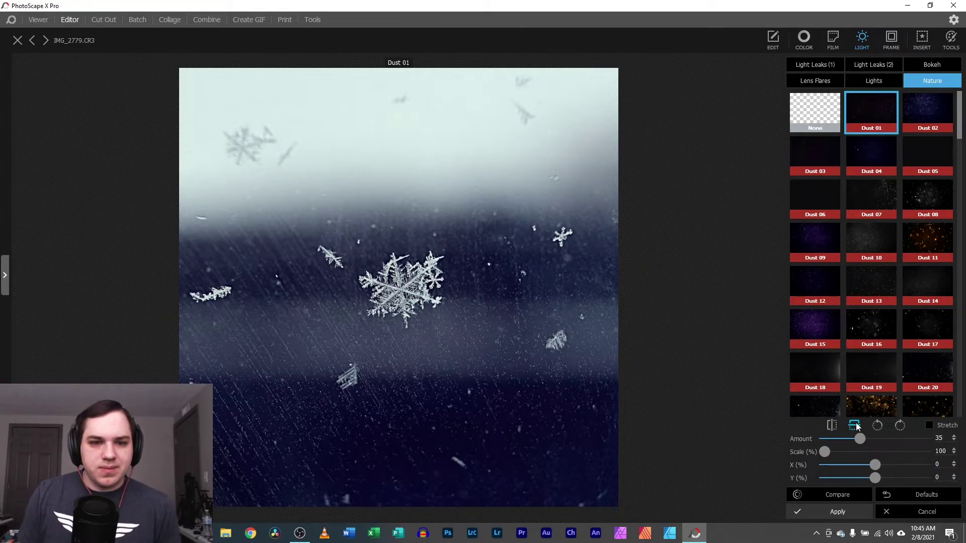
{"action": "left_click", "coordinate": [829, 513]}
Compare the dusted photo with the original and its previous state, and examine the central snowflake up close.
{"action": "left_click", "coordinate": [861, 511]}
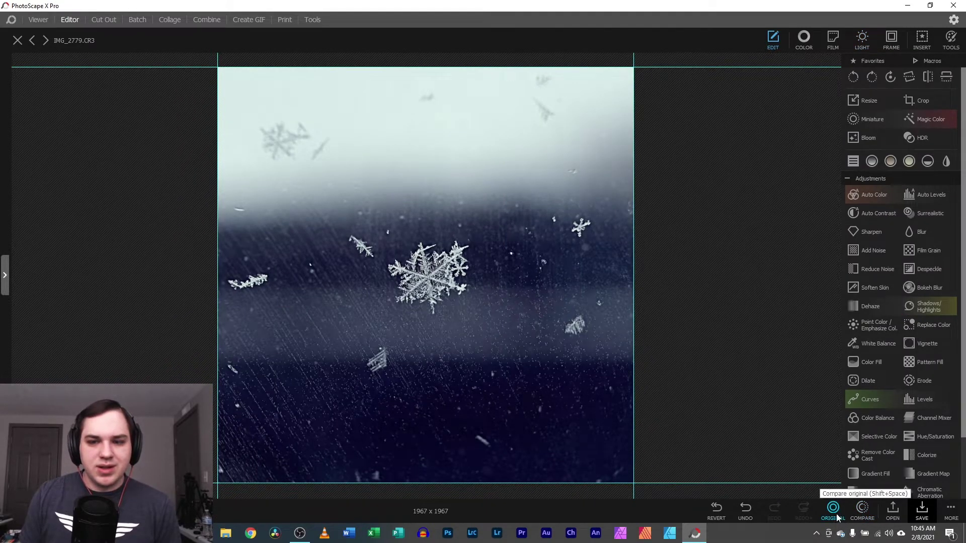
{"action": "left_click", "coordinate": [835, 514]}
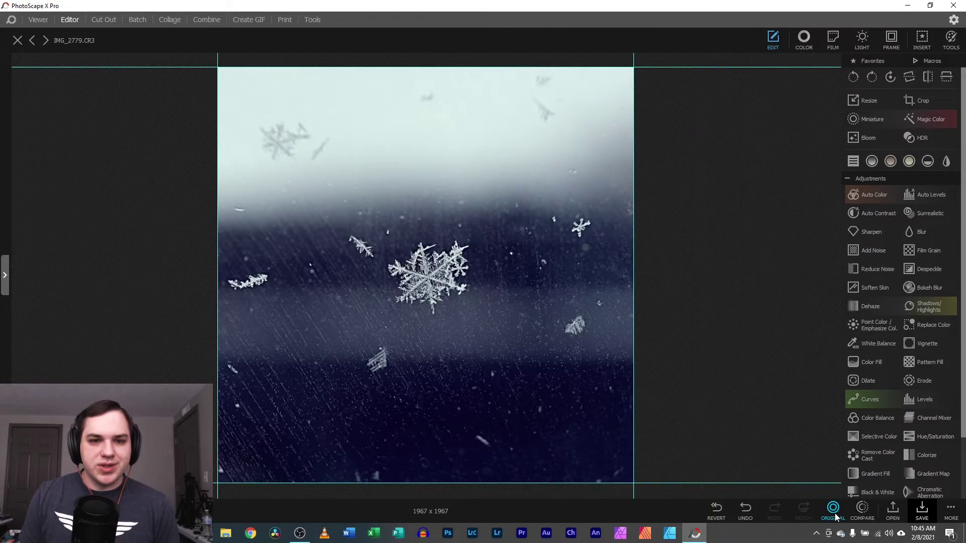
{"action": "left_click", "coordinate": [864, 511]}
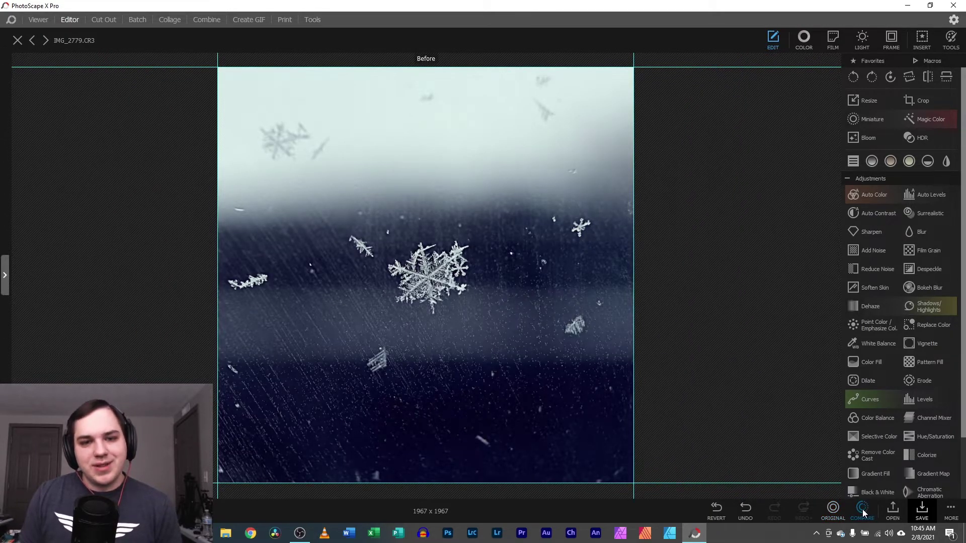
{"action": "left_click", "coordinate": [864, 511]}
{"action": "left_click", "coordinate": [863, 512]}
{"action": "left_click", "coordinate": [864, 511]}
{"action": "left_click", "coordinate": [863, 511]}
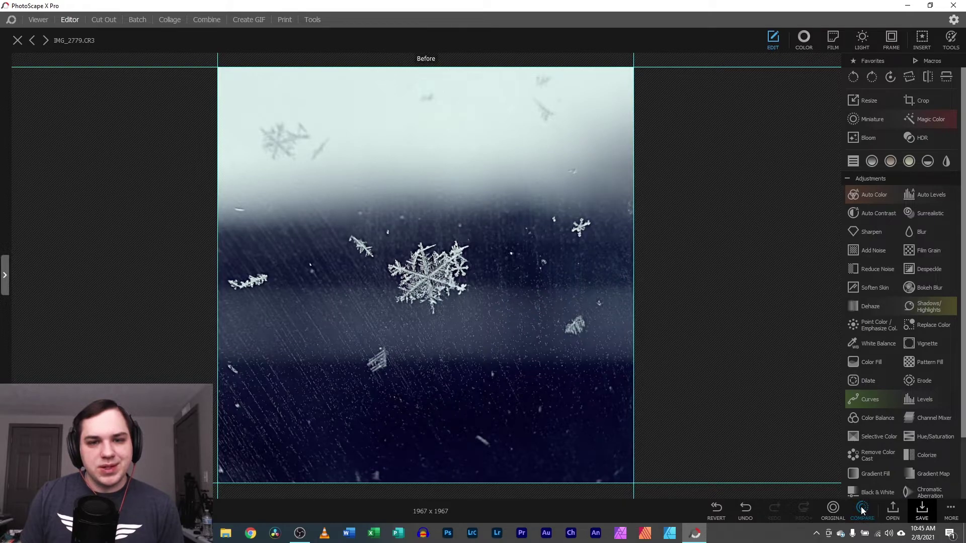
{"action": "left_click", "coordinate": [862, 509]}
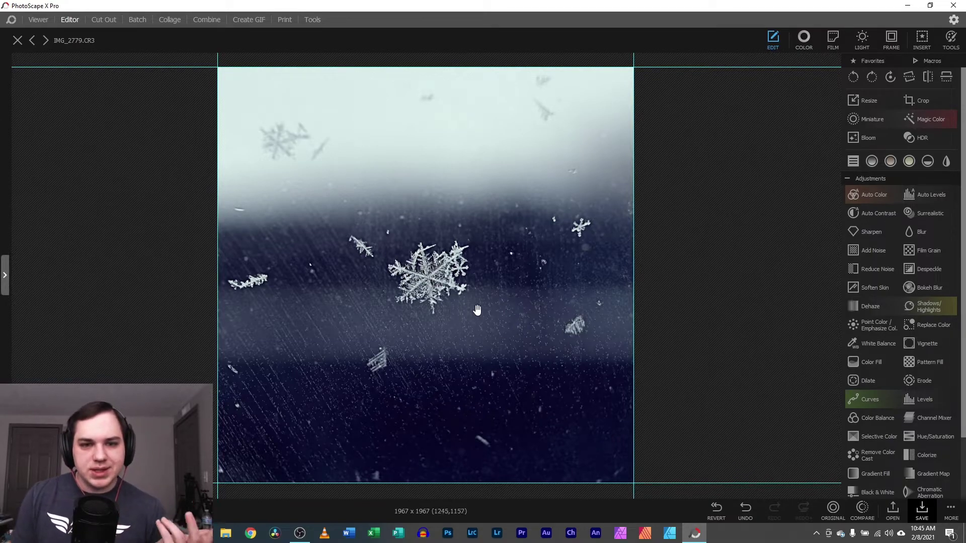
{"action": "scroll", "coordinate": [426, 276], "scroll_direction": "up", "scroll_amount": 5}
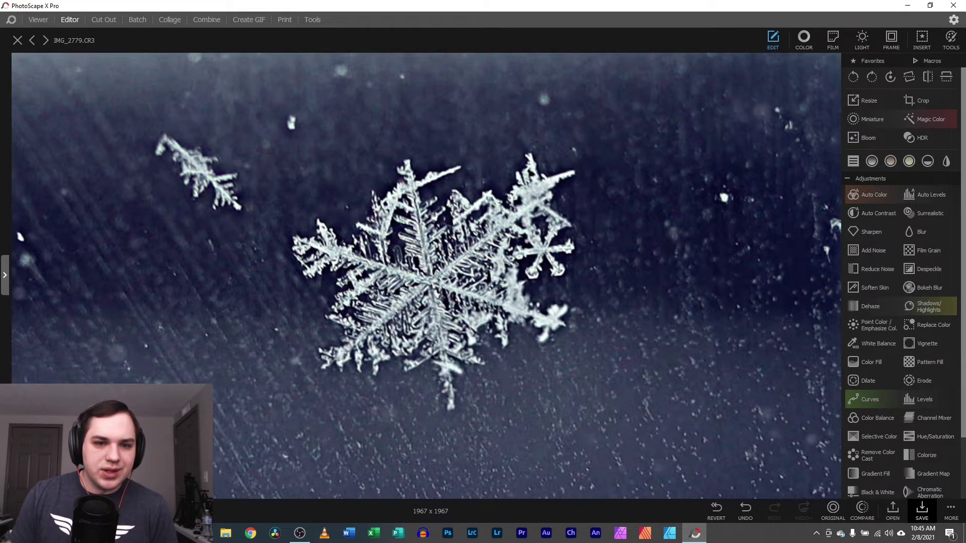
{"action": "scroll", "coordinate": [426, 276], "scroll_direction": "down", "scroll_amount": 6}
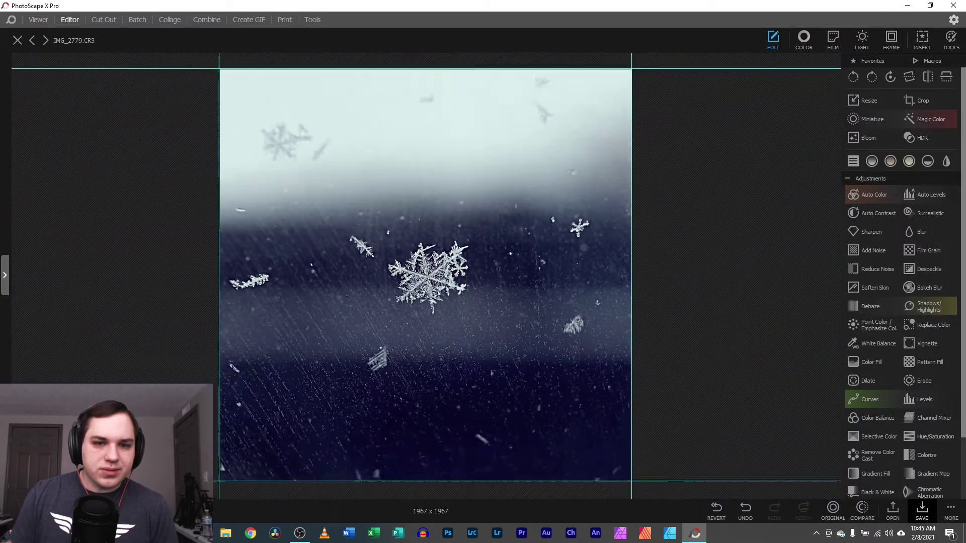
{"action": "scroll", "coordinate": [427, 275], "scroll_direction": "up", "scroll_amount": 2}
{"action": "scroll", "coordinate": [426, 275], "scroll_direction": "down", "scroll_amount": 1}
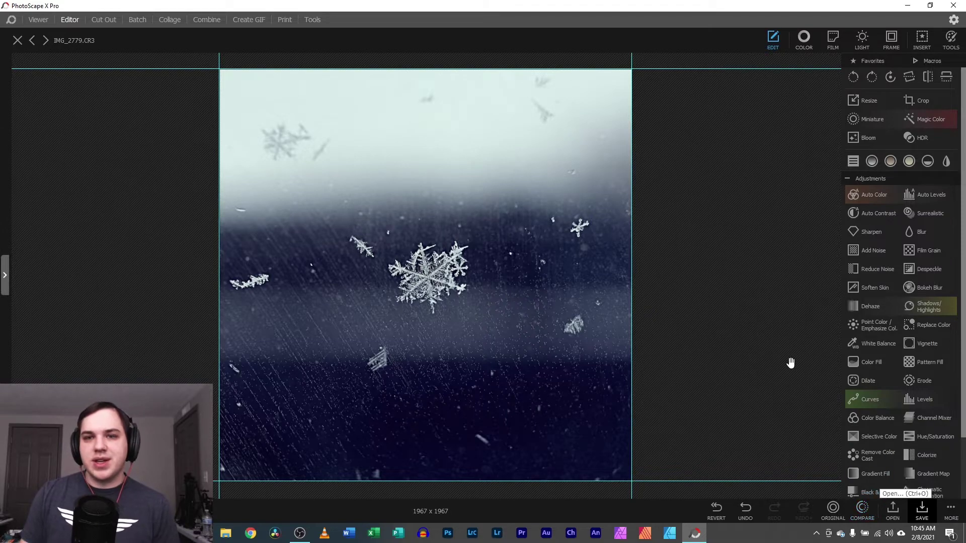
Start saving the edit as a project and create a folder named edits inside the Desktop snow folder.
{"action": "left_click", "coordinate": [945, 513]}
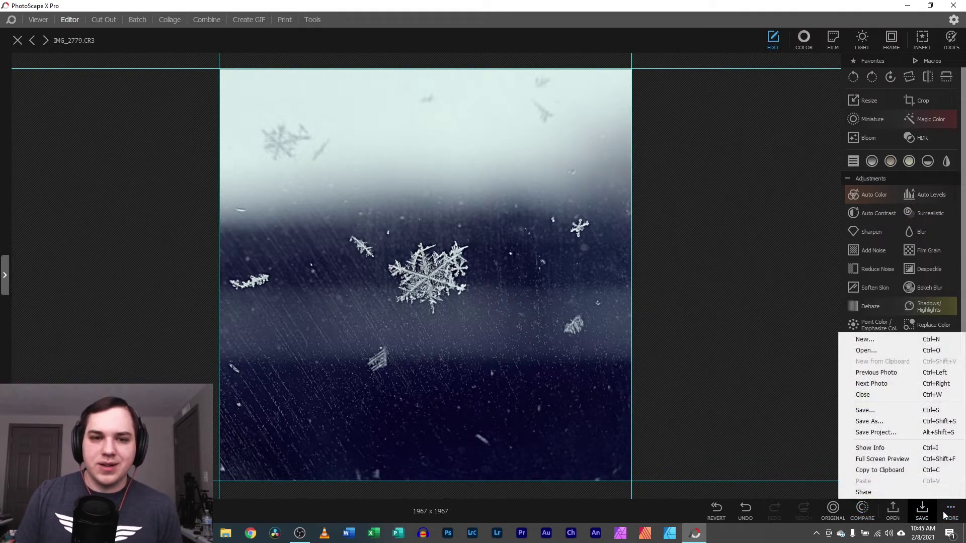
{"action": "left_click", "coordinate": [883, 434]}
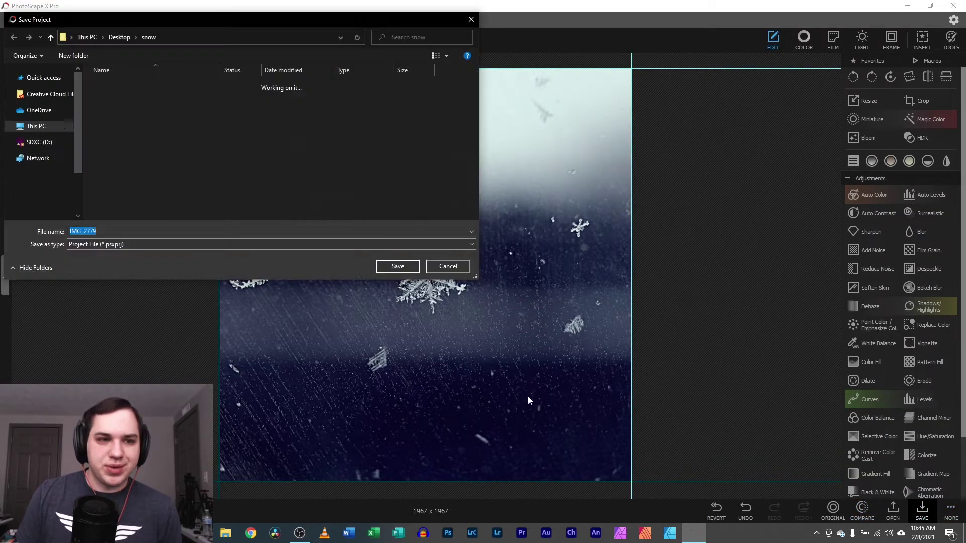
{"action": "left_click", "coordinate": [113, 38]}
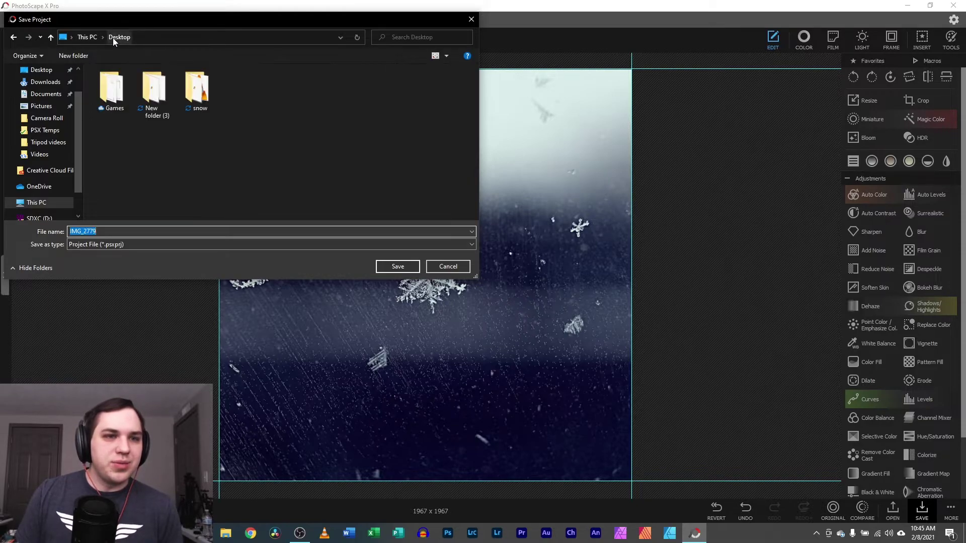
{"action": "double_click", "coordinate": [200, 91]}
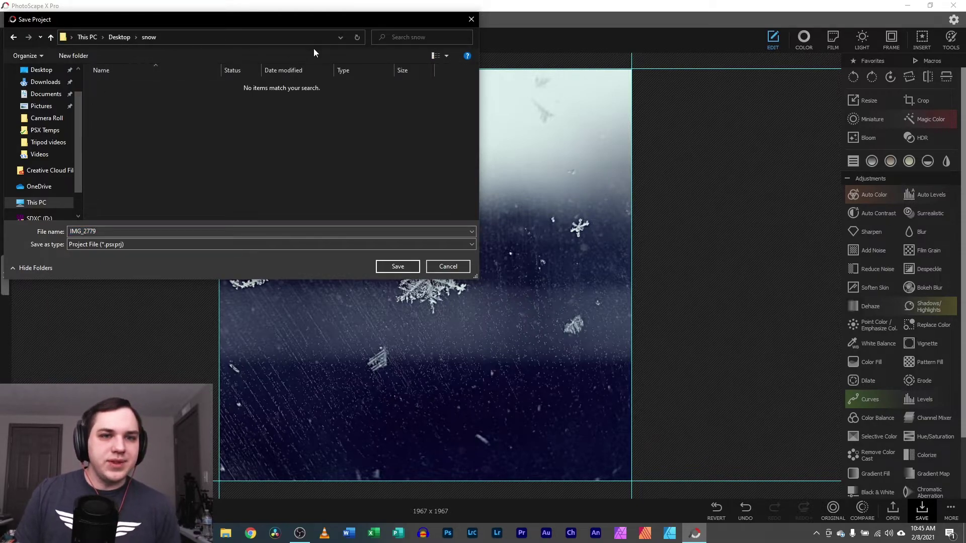
{"action": "left_click", "coordinate": [72, 58]}
{"action": "type", "text": "edi"}
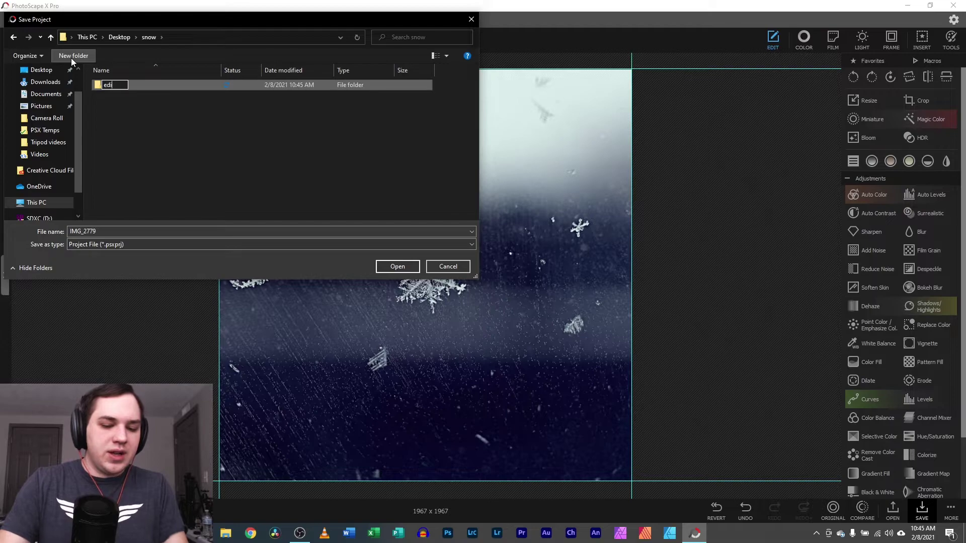
{"action": "type", "text": "ts"}
{"action": "key", "text": "Return"}
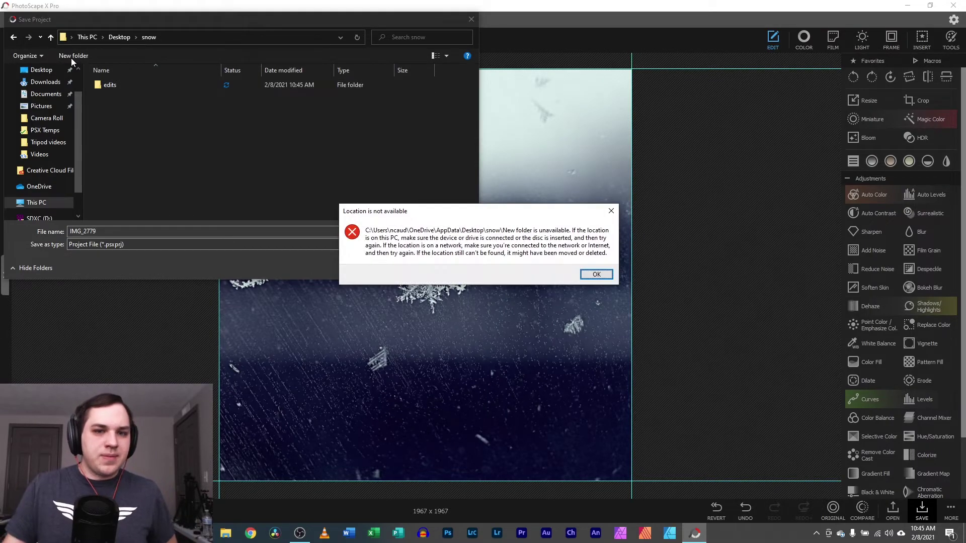
Save the project file as IMG_2779 in .psxprj format in the edits folder.
{"action": "left_click", "coordinate": [596, 274]}
{"action": "double_click", "coordinate": [175, 88]}
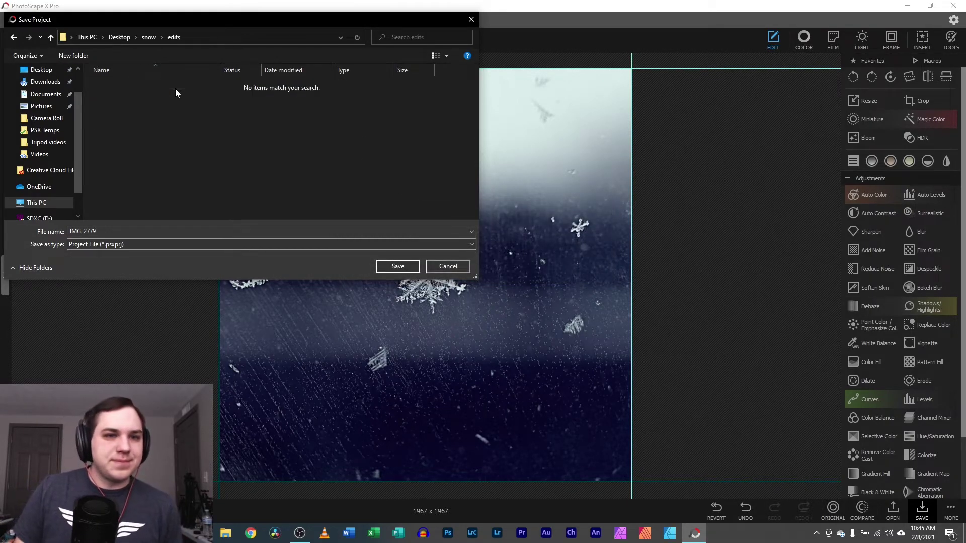
{"action": "left_click", "coordinate": [400, 267]}
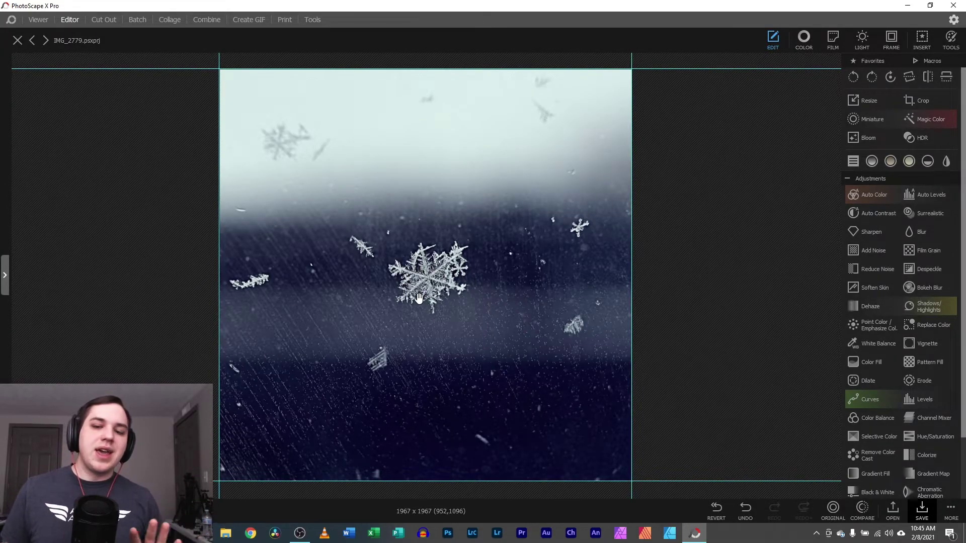
Revert the edited photo to its original and try the redo-with-settings option on the Sharpen edit, dismissing its settings each time.
{"action": "left_click", "coordinate": [716, 509]}
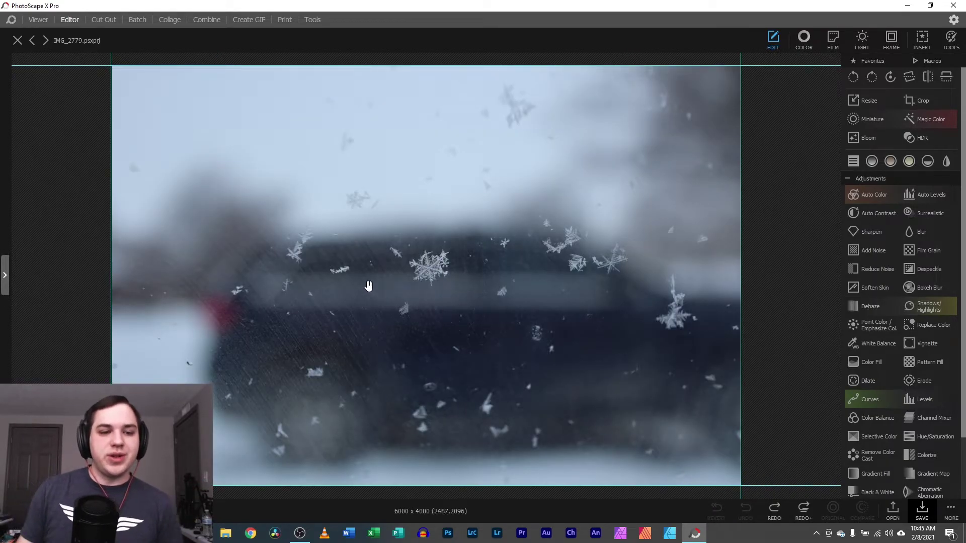
{"action": "left_click", "coordinate": [804, 508]}
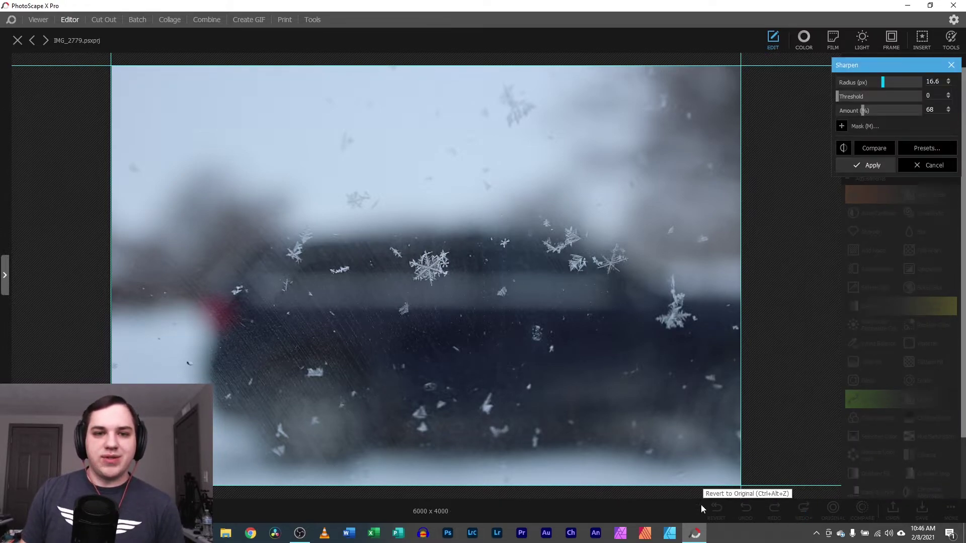
{"action": "left_click", "coordinate": [951, 65]}
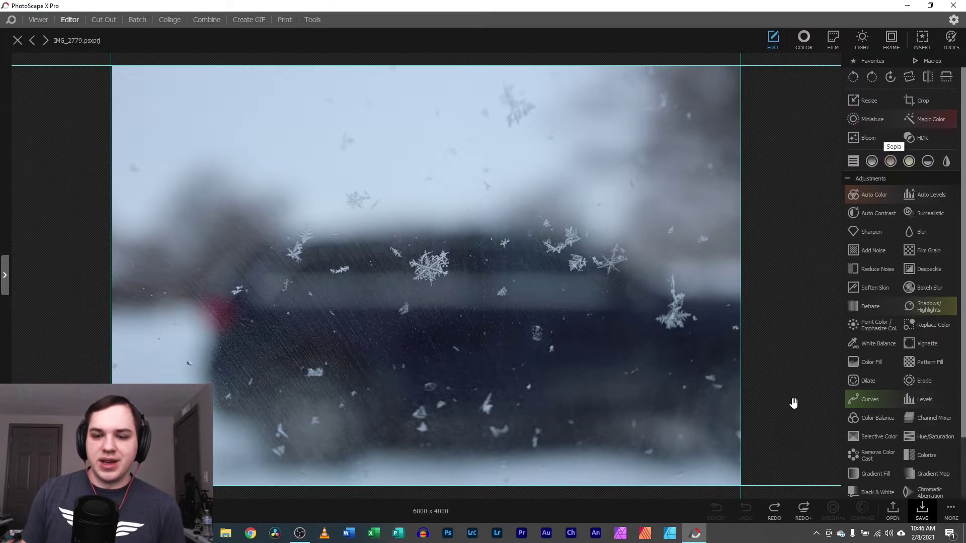
{"action": "left_click", "coordinate": [809, 511]}
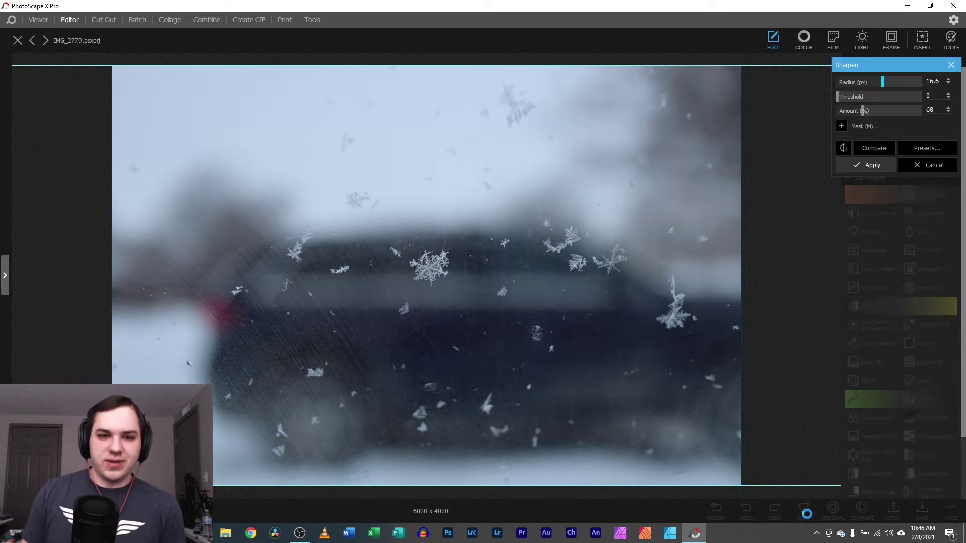
{"action": "left_click", "coordinate": [950, 68]}
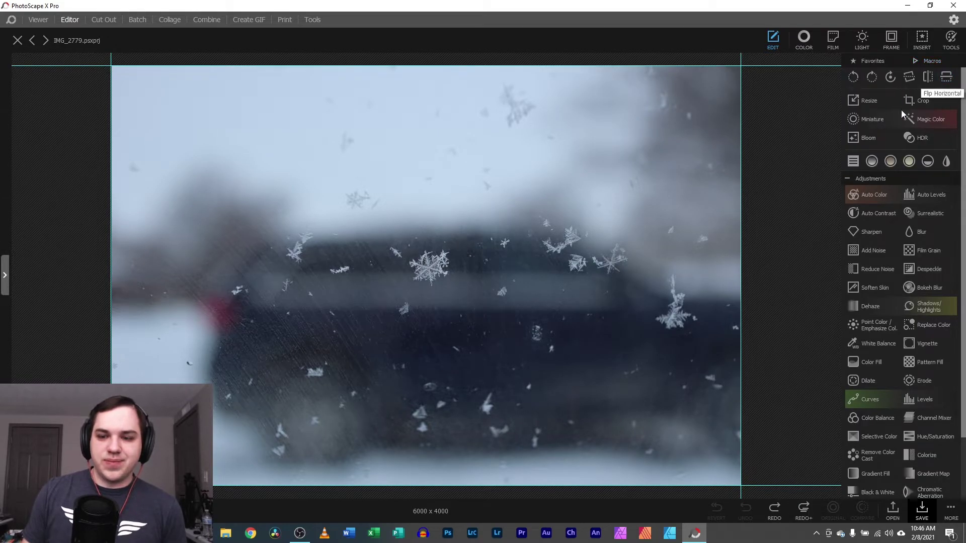
Close the open project in the editor and return to the thumbnail view of the Desktop snow folder.
{"action": "left_click", "coordinate": [36, 21]}
{"action": "left_click", "coordinate": [70, 20]}
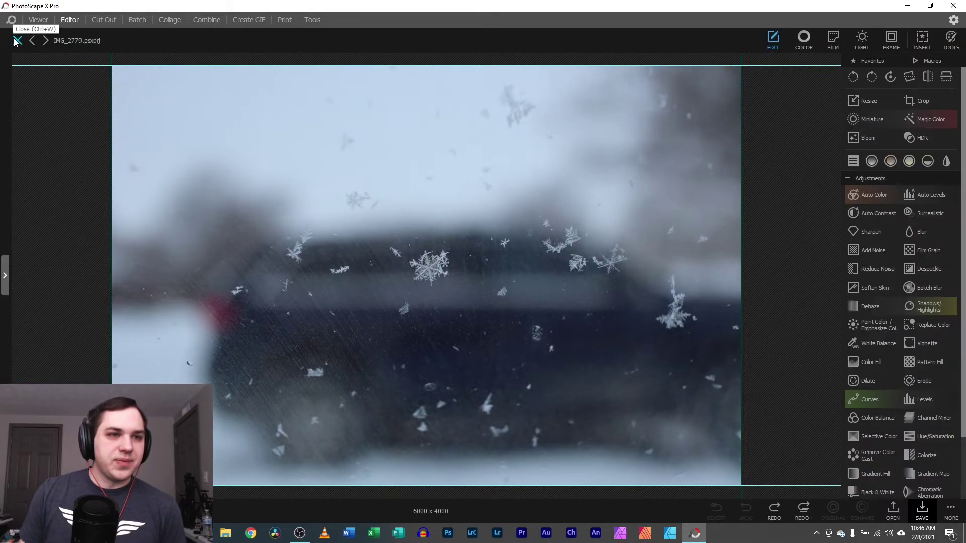
{"action": "left_click", "coordinate": [16, 41]}
{"action": "left_click", "coordinate": [442, 274]}
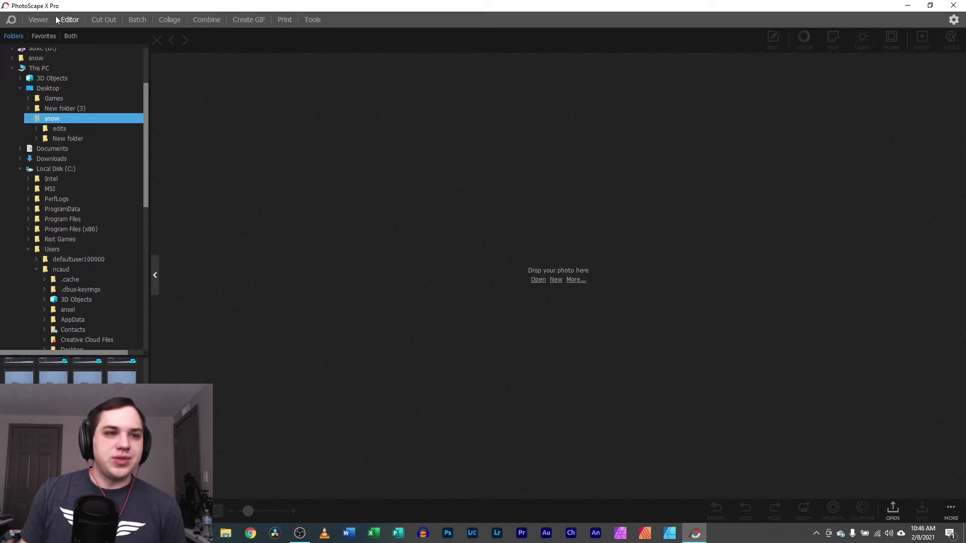
{"action": "left_click", "coordinate": [39, 18]}
{"action": "left_click", "coordinate": [12, 36]}
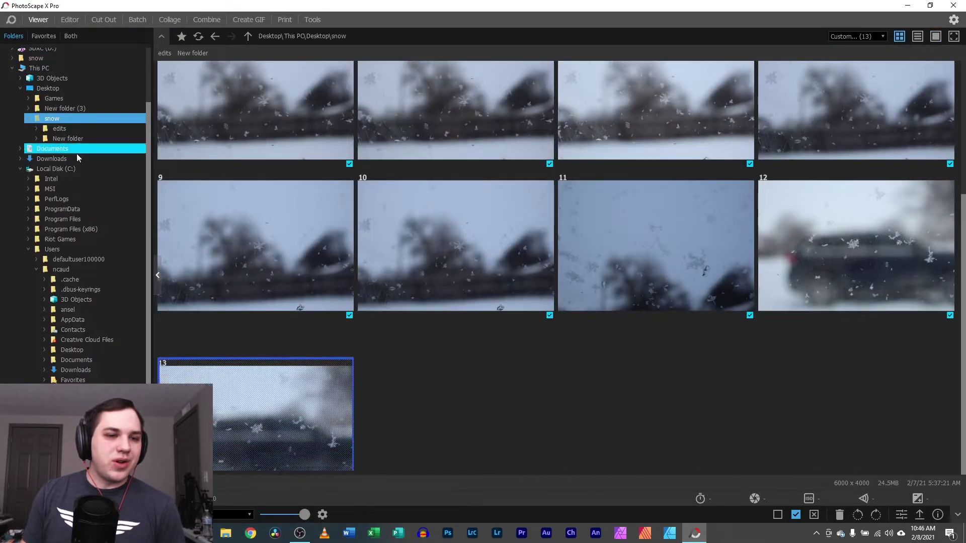
Open the seventh photo of the snow folder from the thumbnails and examine its central snowflake up close.
{"action": "scroll", "coordinate": [464, 372], "scroll_direction": "up", "scroll_amount": 4}
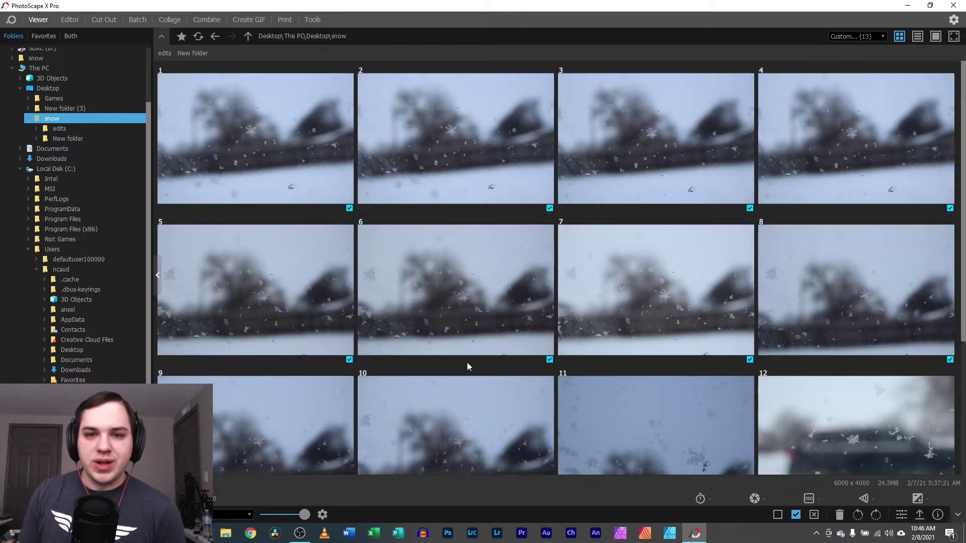
{"action": "scroll", "coordinate": [622, 264], "scroll_direction": "down", "scroll_amount": 3}
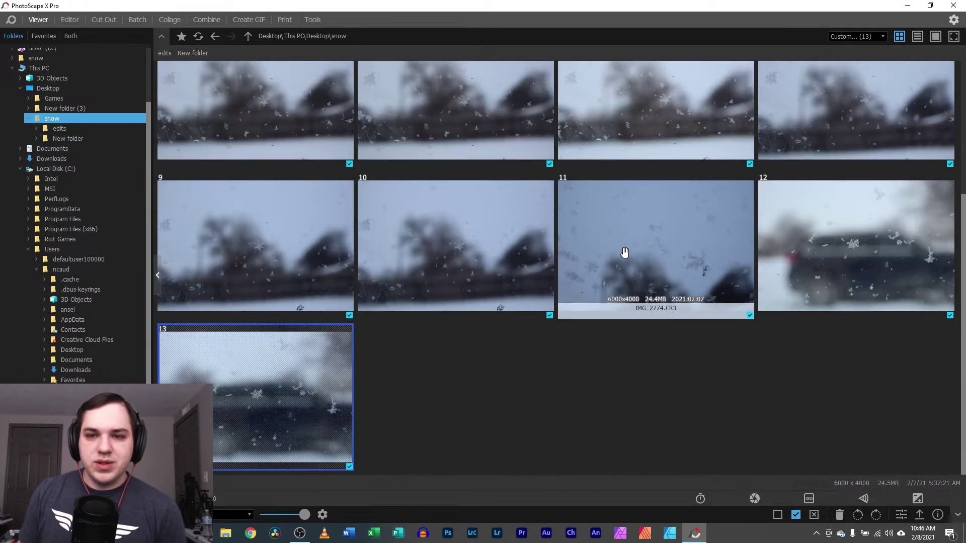
{"action": "double_click", "coordinate": [667, 118]}
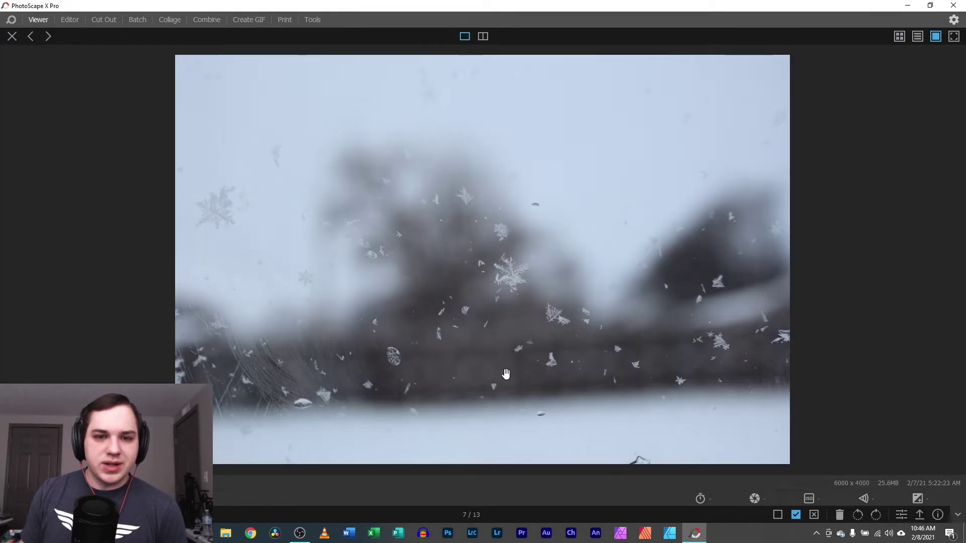
{"action": "scroll", "coordinate": [483, 260], "scroll_direction": "up", "scroll_amount": 8}
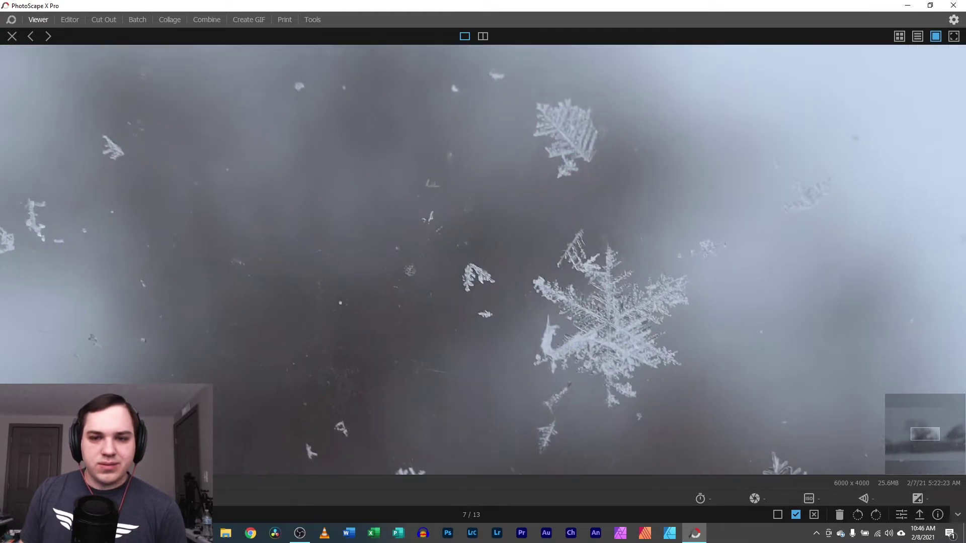
{"action": "scroll", "coordinate": [483, 260], "scroll_direction": "down", "scroll_amount": 8}
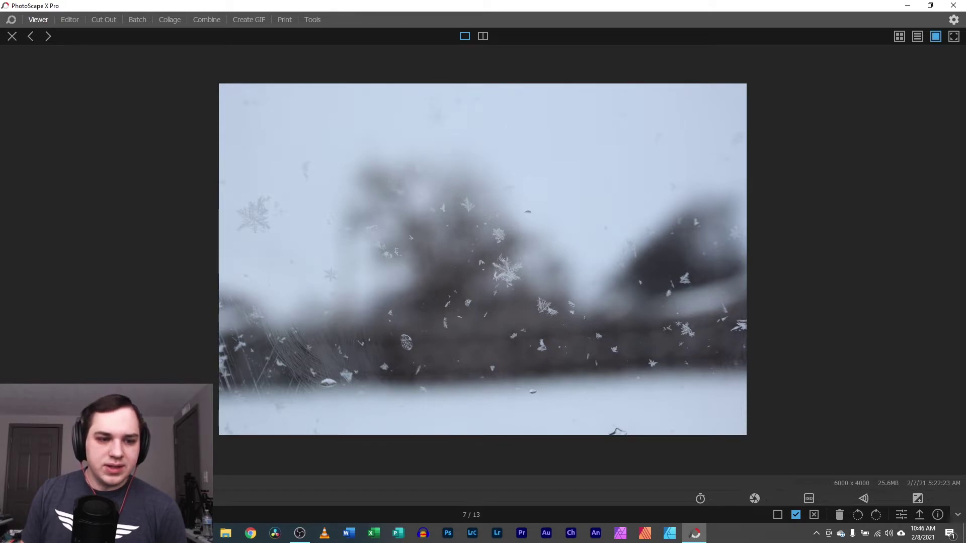
{"action": "scroll", "coordinate": [482, 260], "scroll_direction": "up", "scroll_amount": 8}
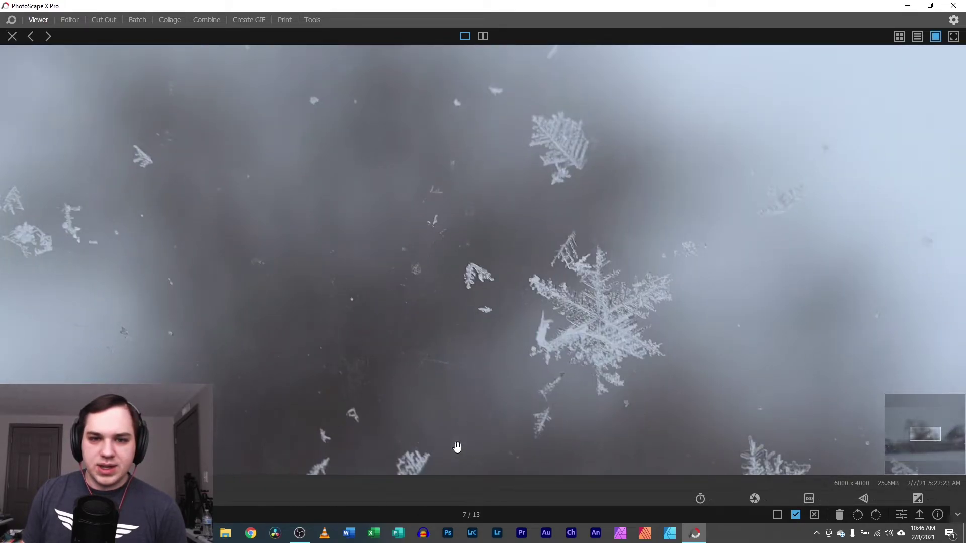
{"action": "scroll", "coordinate": [482, 260], "scroll_direction": "down", "scroll_amount": 8}
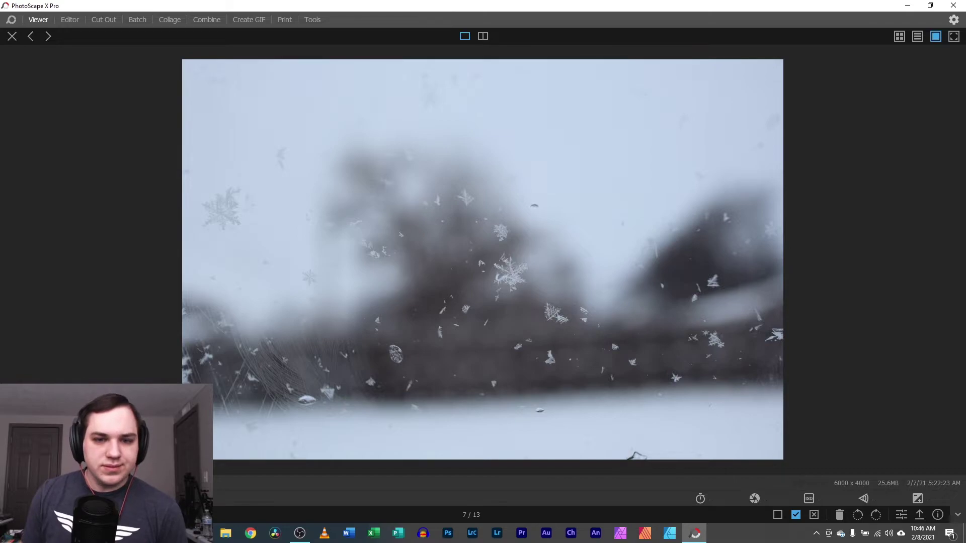
Browse backward from the seventh photo to the second, and view the first photo enlarged before returning to the thumbnails.
{"action": "left_click", "coordinate": [10, 240]}
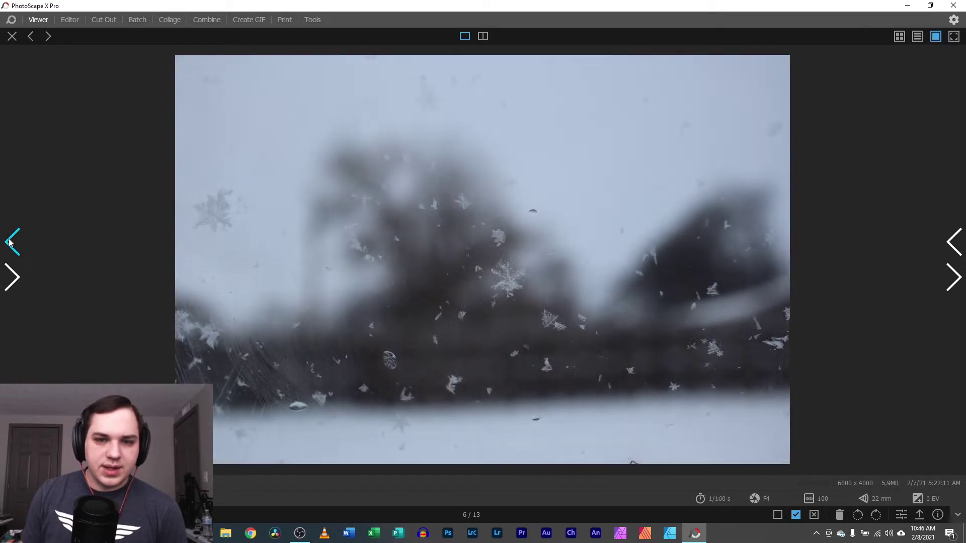
{"action": "left_click", "coordinate": [10, 241]}
{"action": "left_click", "coordinate": [9, 242]}
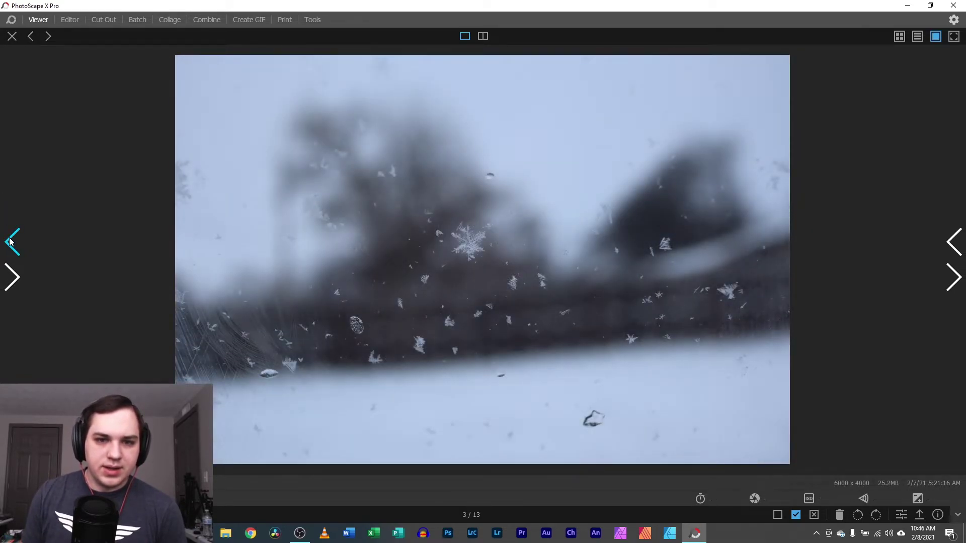
{"action": "left_click", "coordinate": [10, 241]}
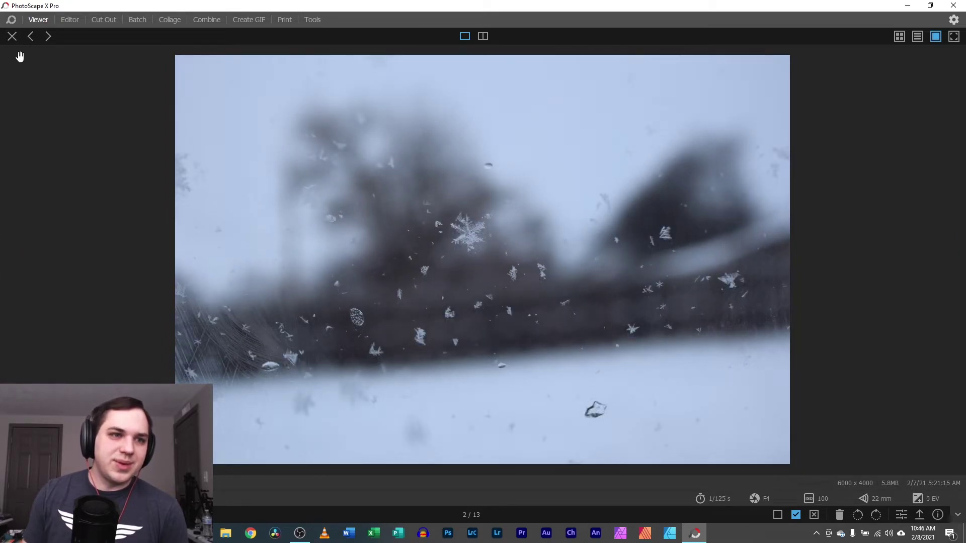
{"action": "left_click", "coordinate": [12, 36]}
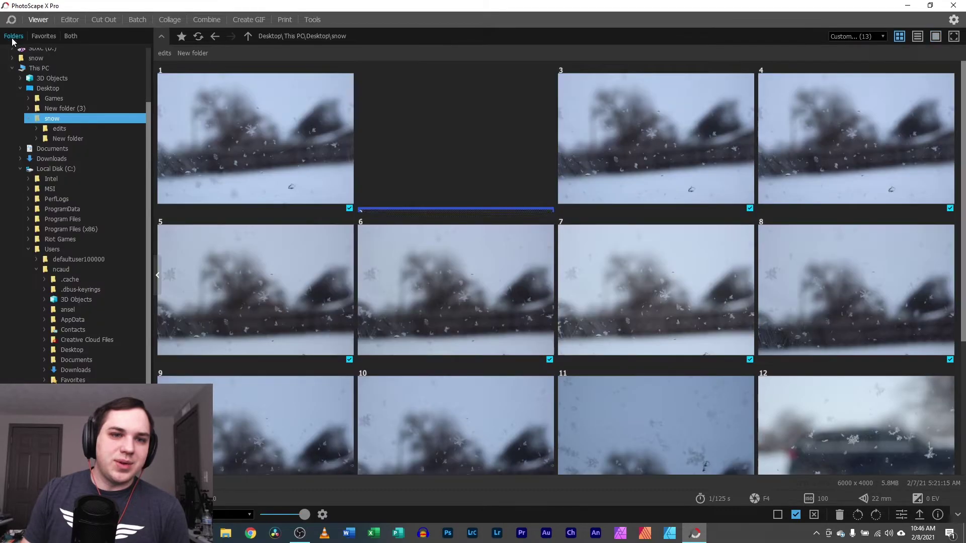
{"action": "double_click", "coordinate": [314, 162]}
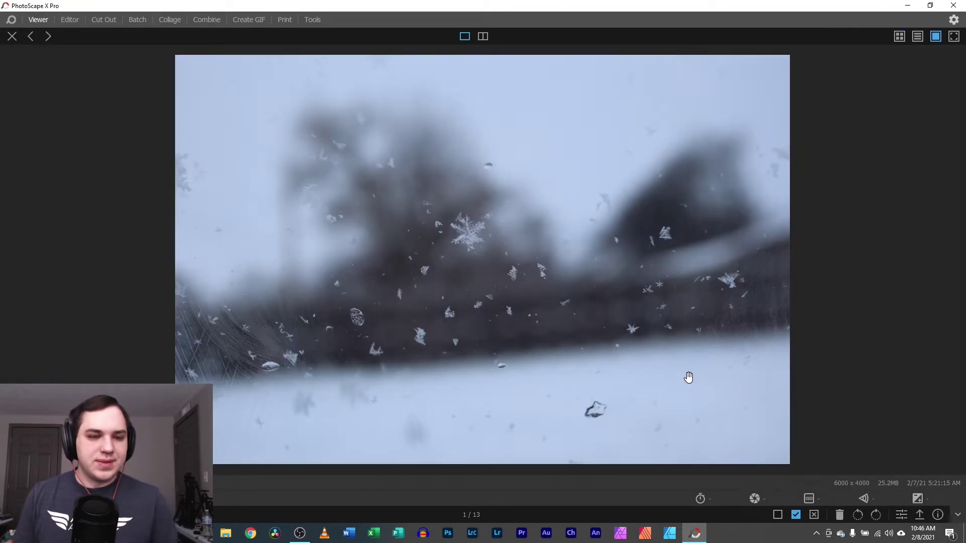
{"action": "key", "text": "Escape"}
Open IMG_2774.CR3 from the thumbnails and examine its snowflakes up close.
{"action": "scroll", "coordinate": [593, 345], "scroll_direction": "down", "scroll_amount": 3}
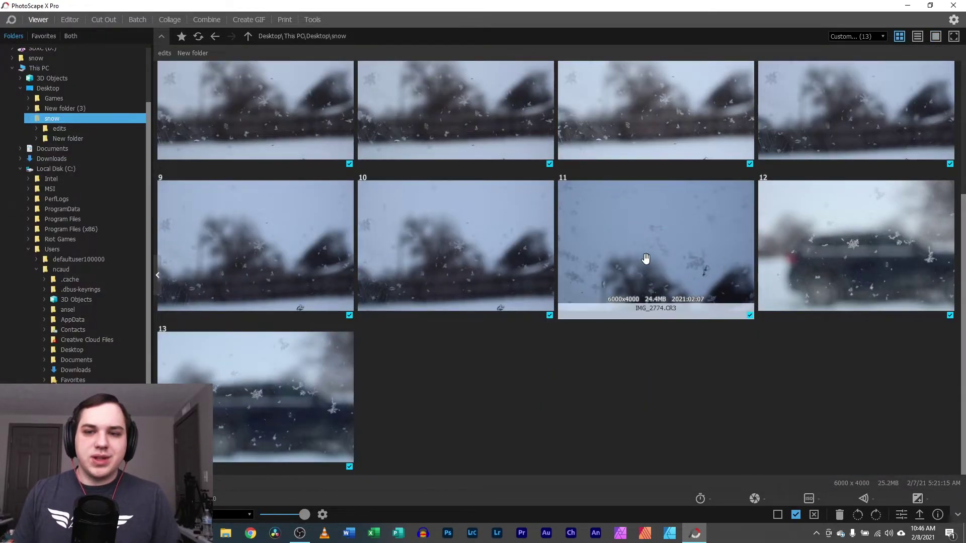
{"action": "double_click", "coordinate": [657, 270]}
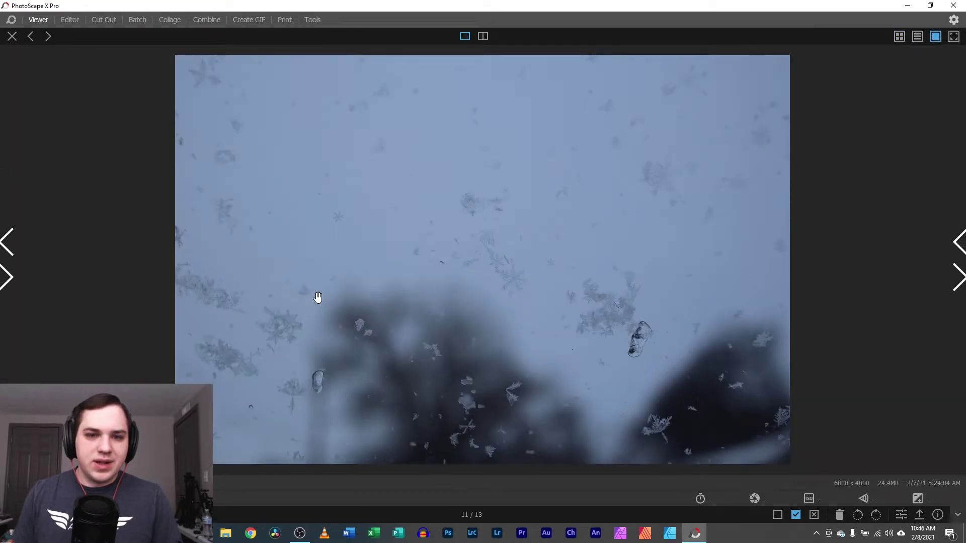
{"action": "left_click", "coordinate": [525, 288]}
{"action": "scroll", "coordinate": [539, 301], "scroll_direction": "down", "scroll_amount": 4}
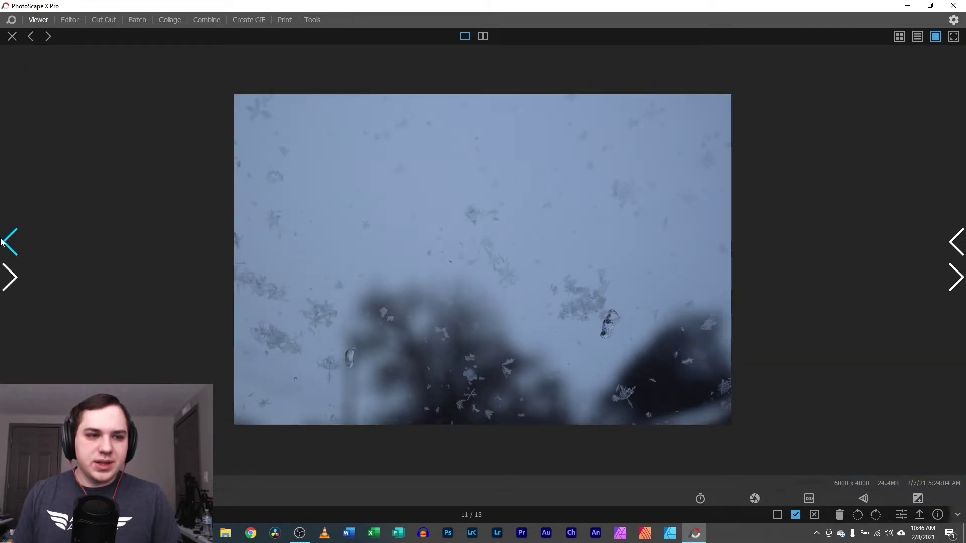
Go back to the tenth photo and examine its central snowflake at several magnifications.
{"action": "left_click", "coordinate": [13, 245]}
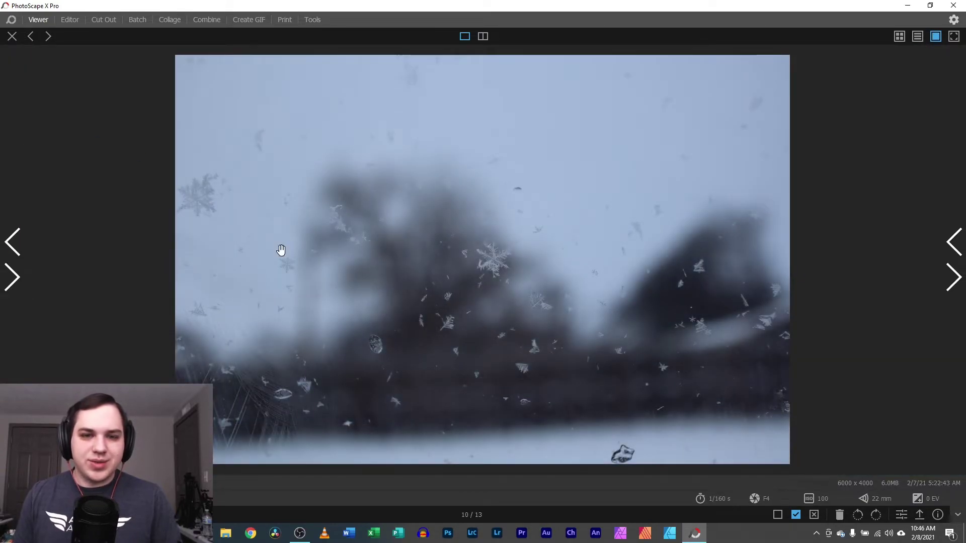
{"action": "left_click", "coordinate": [492, 266]}
{"action": "scroll", "coordinate": [563, 280], "scroll_direction": "down", "scroll_amount": 2}
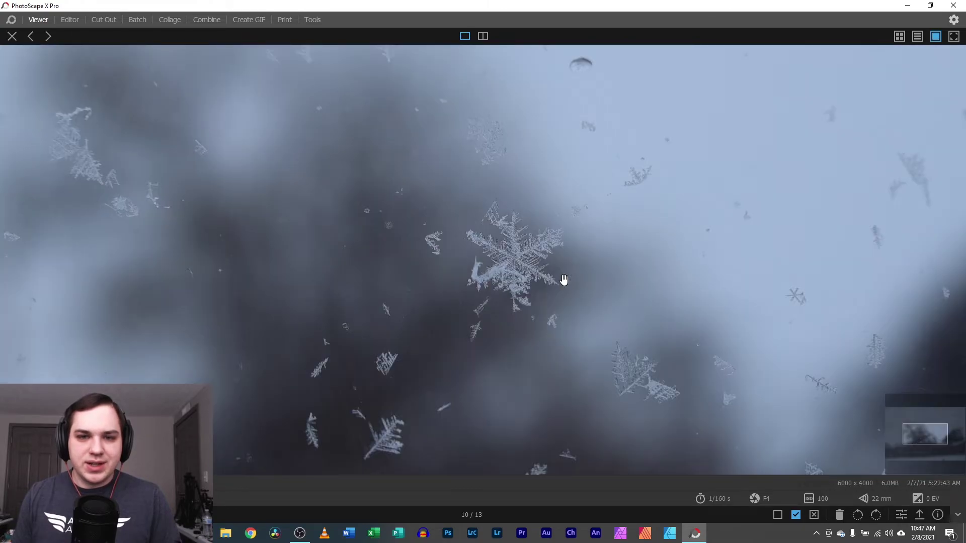
{"action": "scroll", "coordinate": [564, 280], "scroll_direction": "up", "scroll_amount": 2}
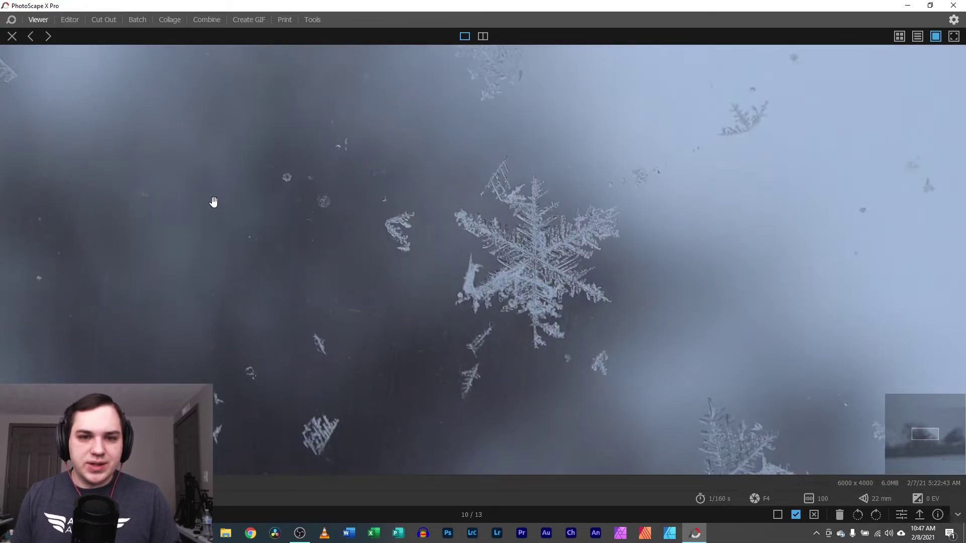
{"action": "scroll", "coordinate": [705, 341], "scroll_direction": "down", "scroll_amount": 3}
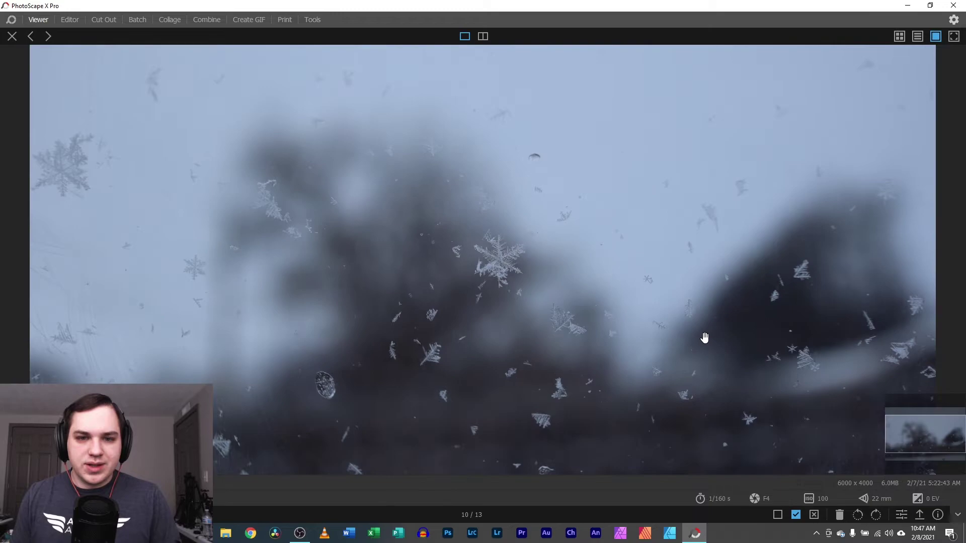
{"action": "scroll", "coordinate": [704, 339], "scroll_direction": "down", "scroll_amount": 1}
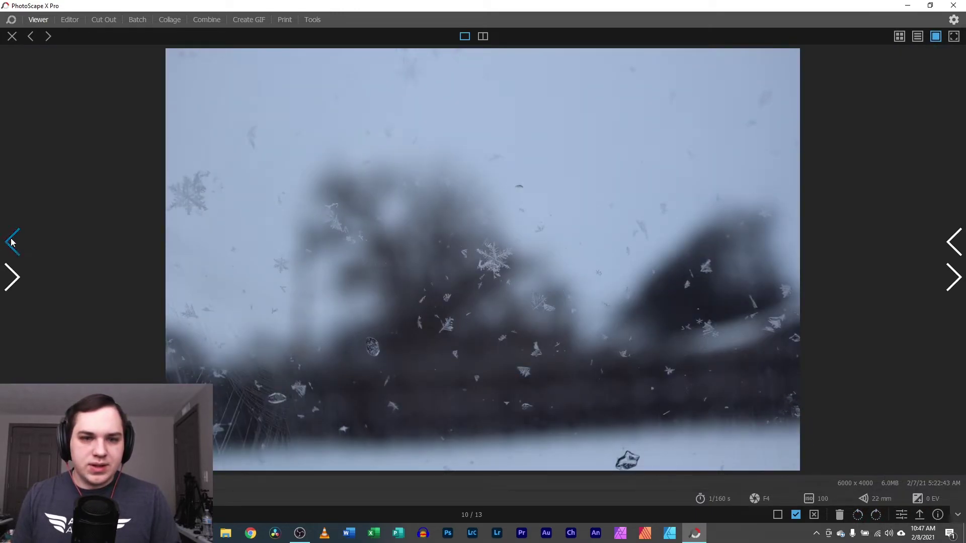
Browse backward from the tenth photo past the first one to the thirteenth, looking for the next photo to edit.
{"action": "left_click", "coordinate": [11, 242]}
{"action": "left_click", "coordinate": [11, 242]}
{"action": "left_click", "coordinate": [9, 243]}
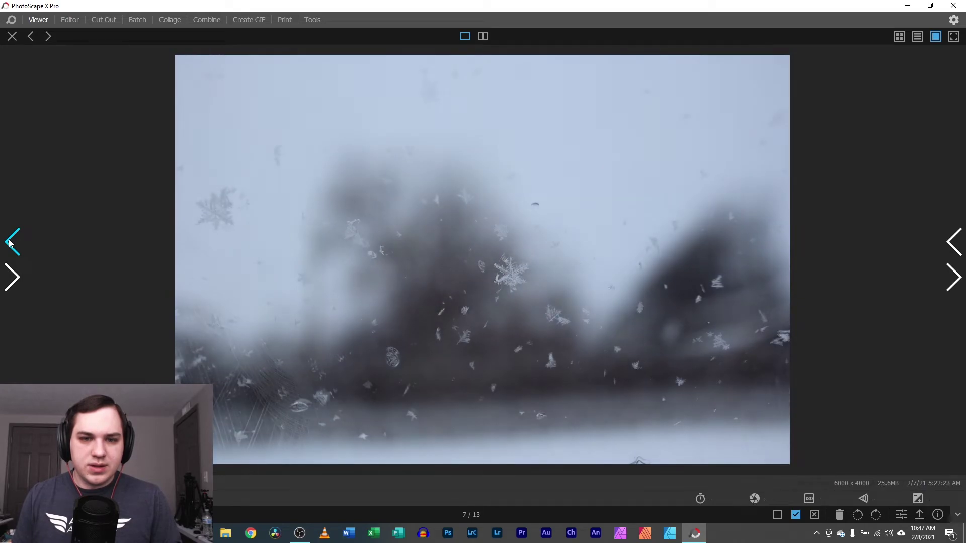
{"action": "left_click", "coordinate": [10, 243]}
{"action": "left_click", "coordinate": [10, 243]}
{"action": "left_click", "coordinate": [10, 245]}
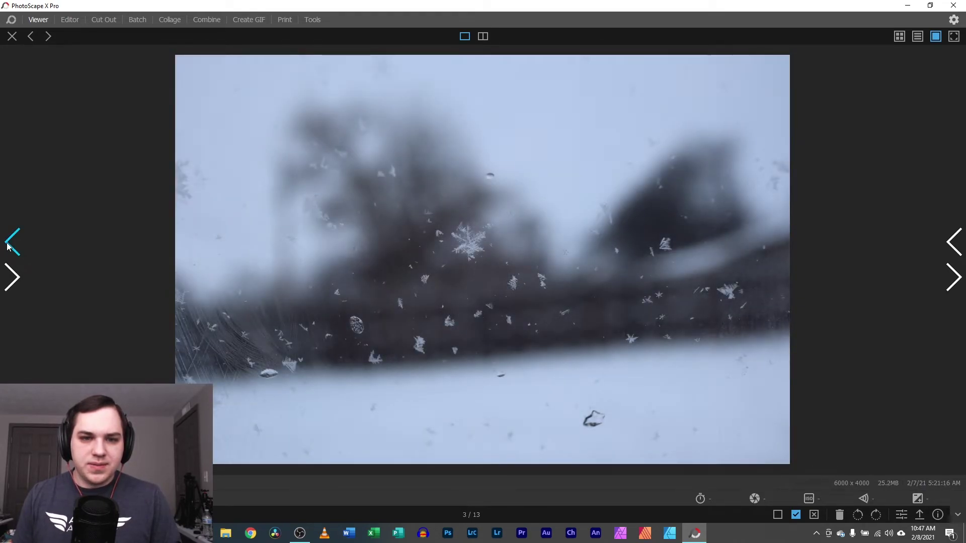
{"action": "left_click", "coordinate": [10, 244]}
{"action": "left_click", "coordinate": [9, 244]}
{"action": "left_click", "coordinate": [9, 244]}
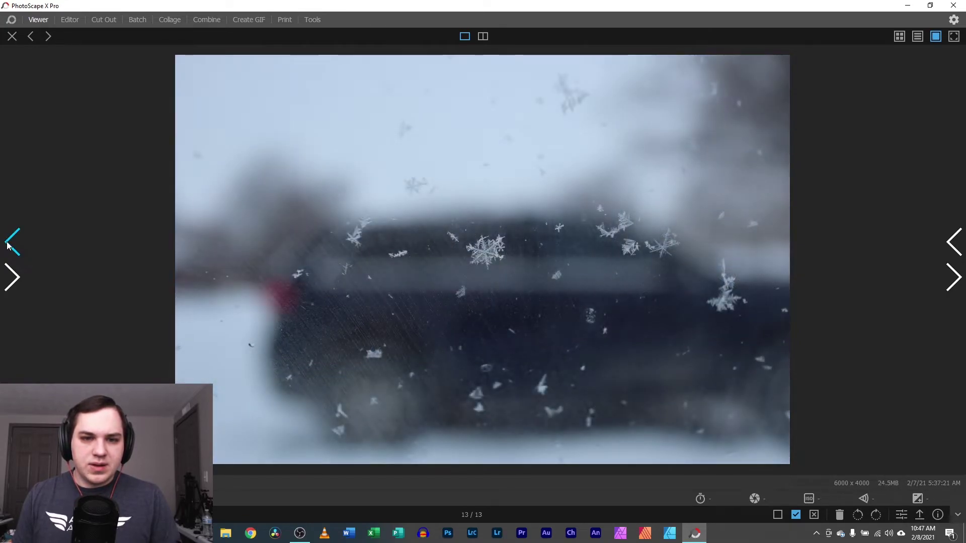
Browse forward through the photos from the first to the ninth, and go back to the seventh for comparison.
{"action": "left_click", "coordinate": [953, 277]}
{"action": "left_click", "coordinate": [953, 277]}
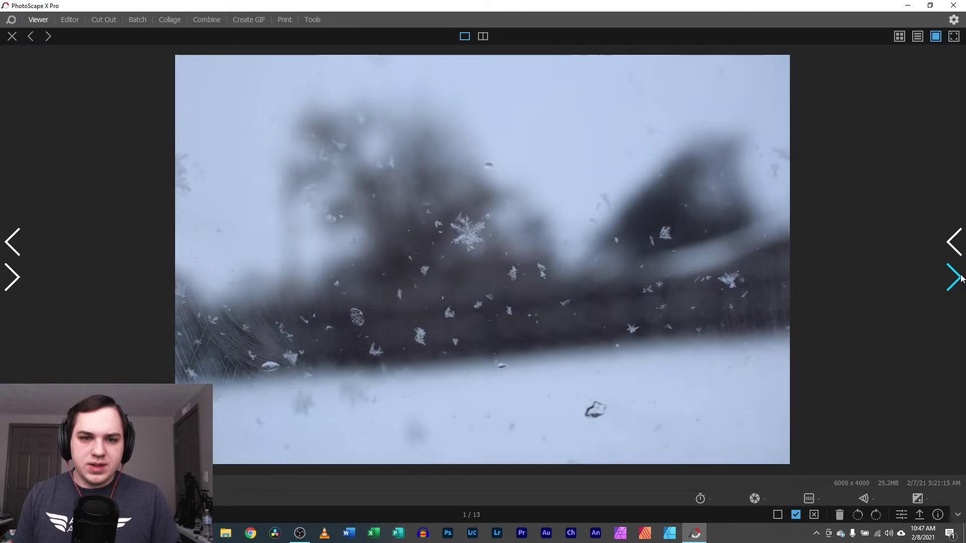
{"action": "left_click", "coordinate": [954, 277]}
{"action": "left_click", "coordinate": [953, 277]}
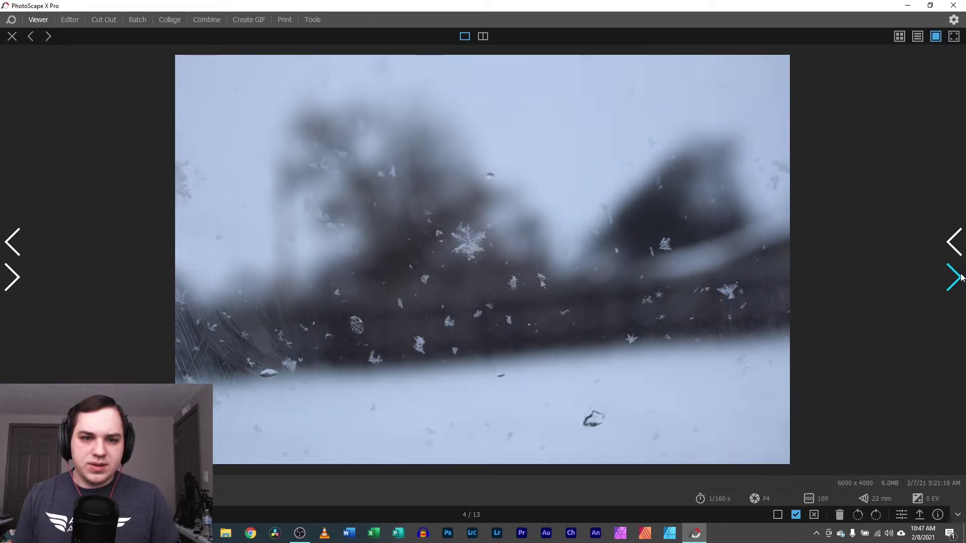
{"action": "left_click", "coordinate": [954, 278]}
{"action": "left_click", "coordinate": [953, 278]}
{"action": "left_click", "coordinate": [953, 277]}
{"action": "left_click", "coordinate": [953, 278]}
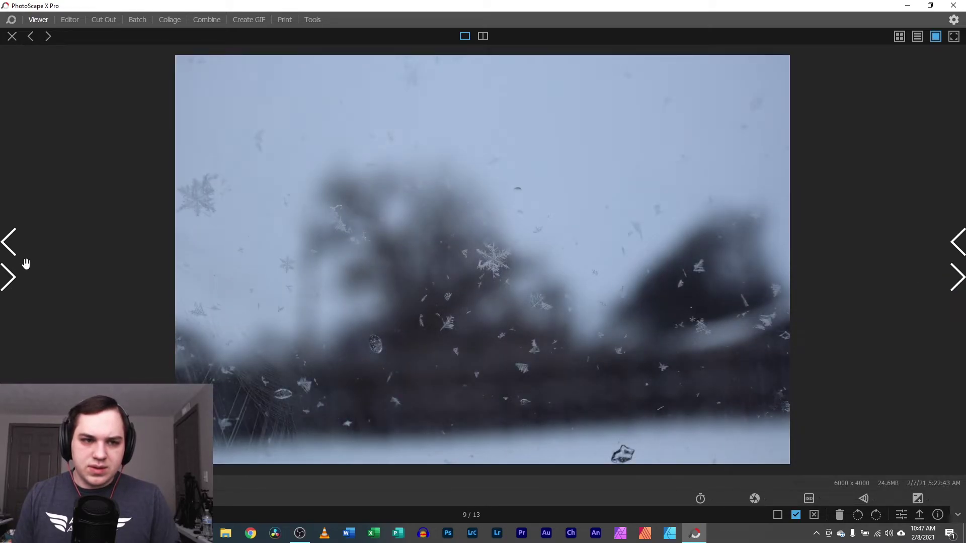
{"action": "left_click", "coordinate": [14, 254]}
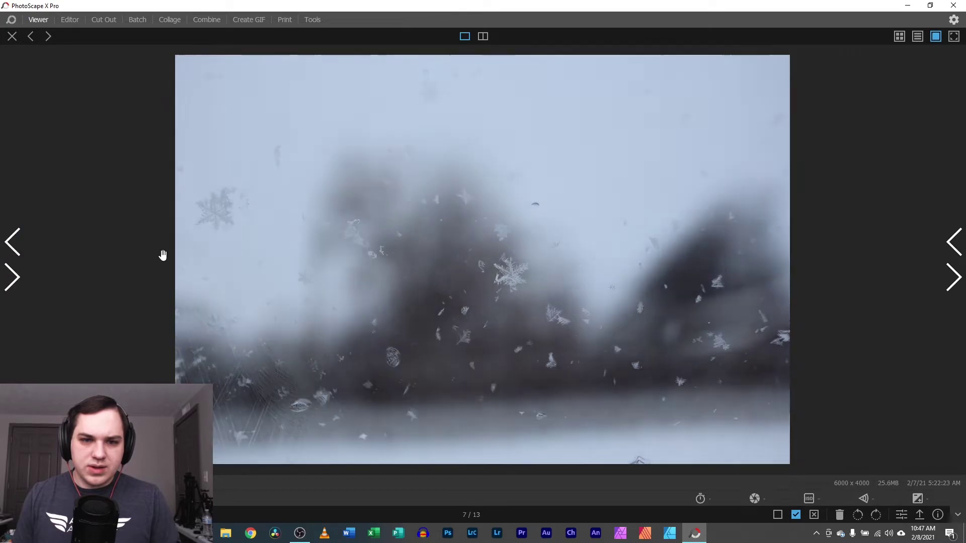
Compare the central snowflake in the seventh and sixth photos up close, and open the sixth photo for editing.
{"action": "left_click_drag", "start_coordinate": [538, 309], "coordinate": [477, 274]}
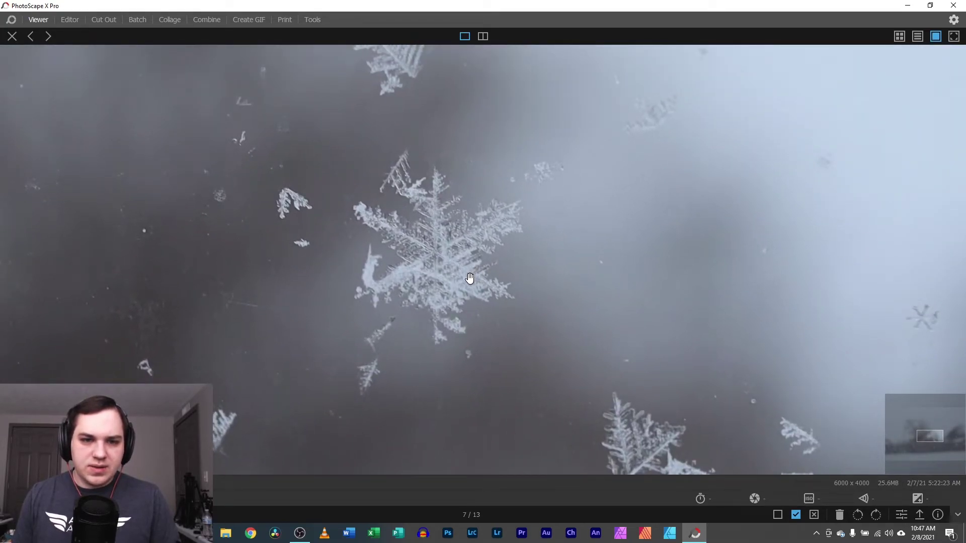
{"action": "scroll", "coordinate": [470, 278], "scroll_direction": "down", "scroll_amount": 3}
{"action": "scroll", "coordinate": [530, 283], "scroll_direction": "down", "scroll_amount": 3}
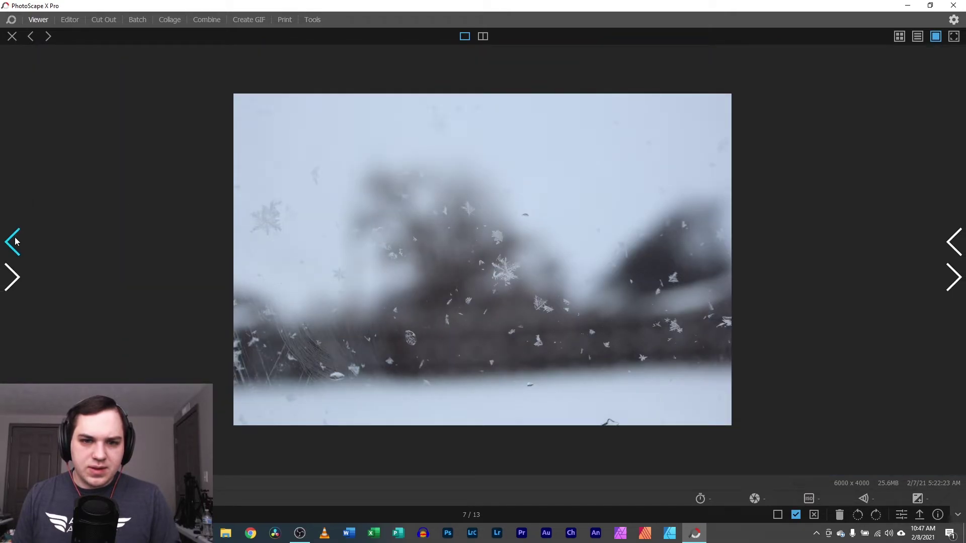
{"action": "left_click", "coordinate": [14, 242]}
{"action": "scroll", "coordinate": [546, 284], "scroll_direction": "up", "scroll_amount": 3}
{"action": "left_click_drag", "start_coordinate": [550, 291], "coordinate": [470, 251]}
{"action": "scroll", "coordinate": [410, 230], "scroll_direction": "up", "scroll_amount": 3}
{"action": "scroll", "coordinate": [405, 226], "scroll_direction": "down", "scroll_amount": 5}
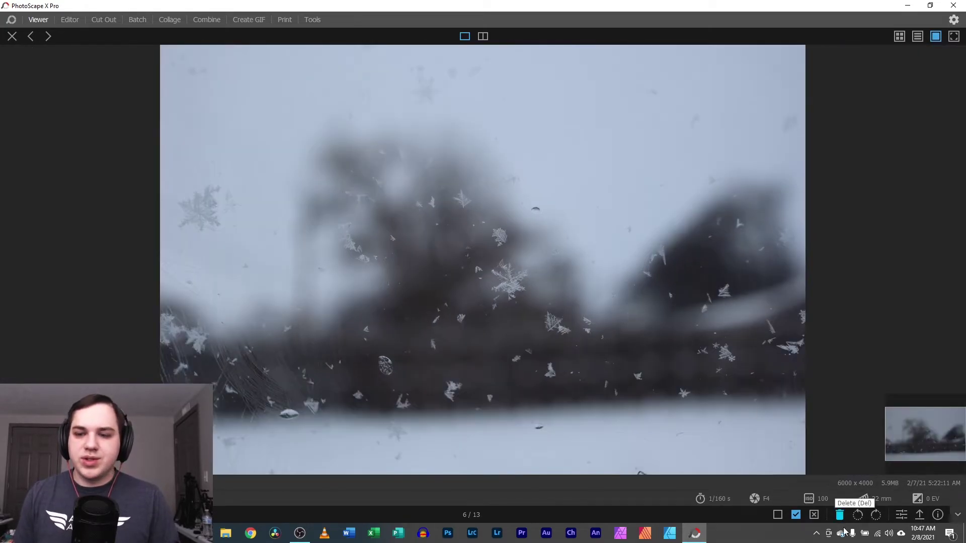
{"action": "left_click", "coordinate": [902, 515]}
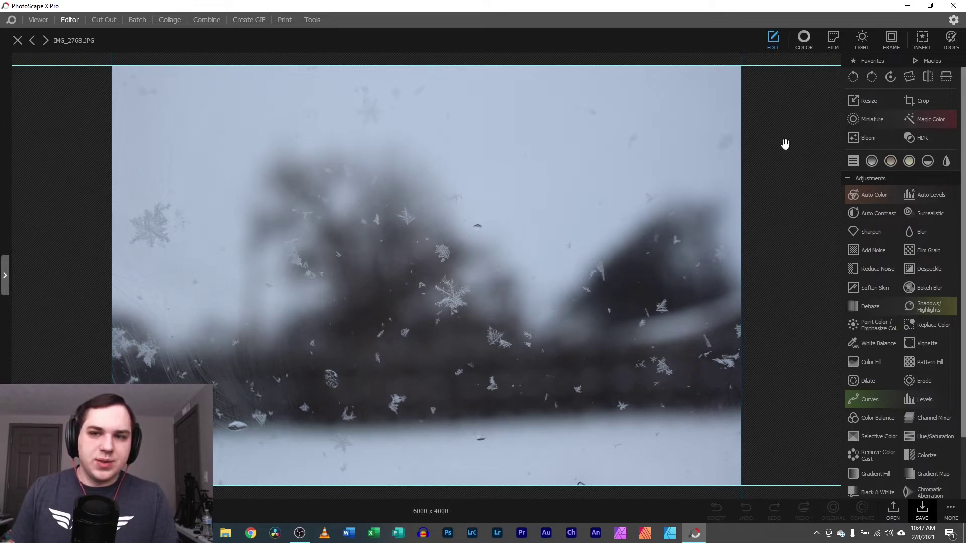
{"action": "left_click", "coordinate": [917, 101]}
{"action": "left_click_drag", "start_coordinate": [328, 227], "coordinate": [479, 359]}
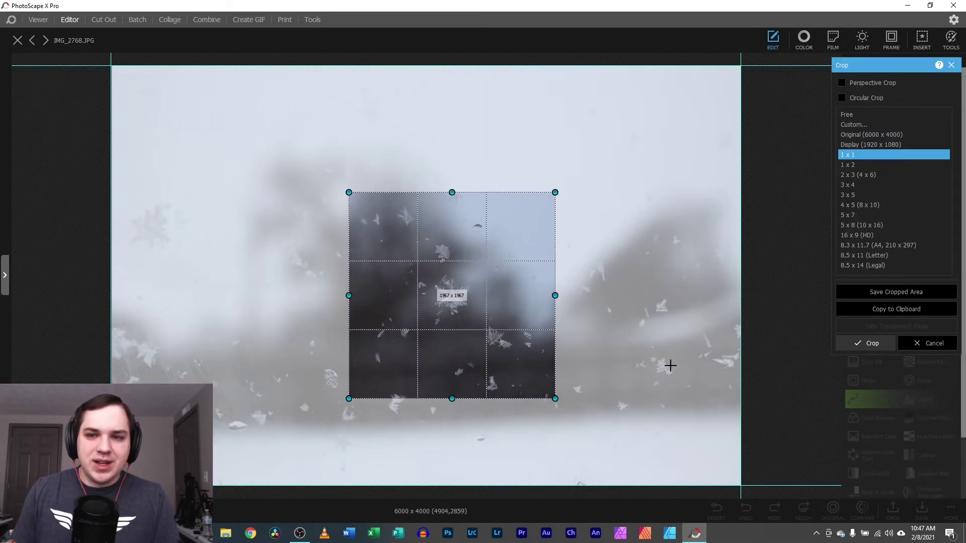
{"action": "left_click", "coordinate": [861, 235]}
{"action": "left_click_drag", "start_coordinate": [275, 196], "coordinate": [641, 403]}
{"action": "left_click_drag", "start_coordinate": [567, 376], "coordinate": [562, 377]}
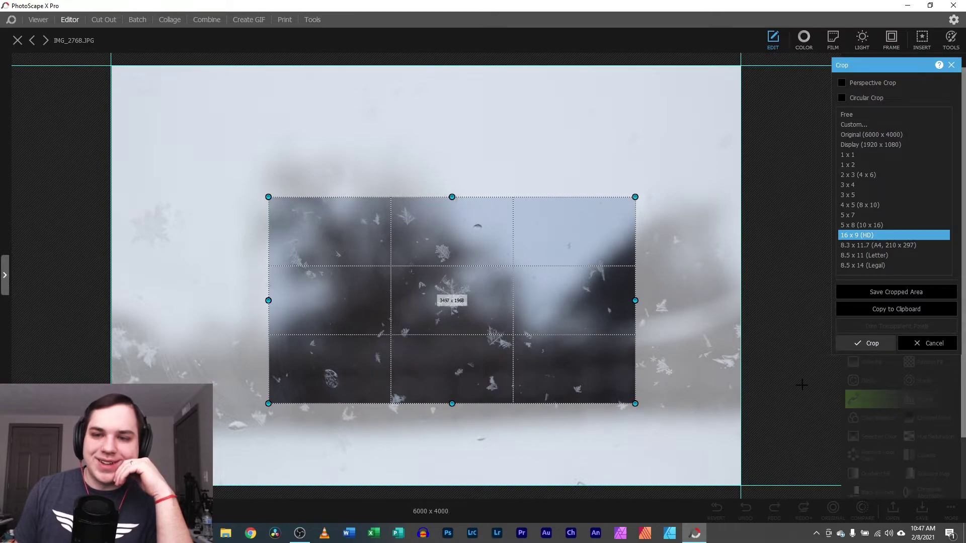
{"action": "left_click", "coordinate": [916, 347]}
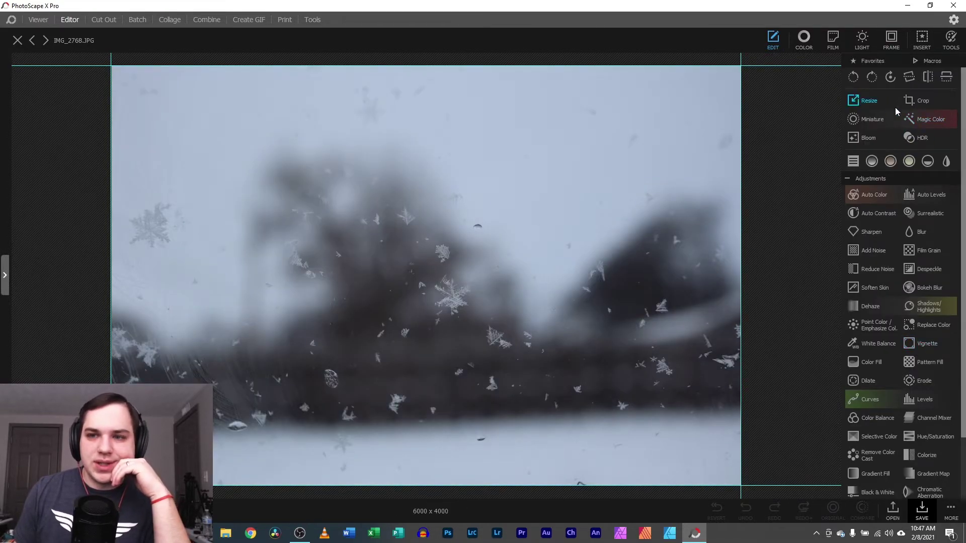
Sharpen the photo with a 5.1 px radius, threshold 10 and 100% amount, checking the central snowflake against the unsharpened version before applying.
{"action": "left_click", "coordinate": [942, 146]}
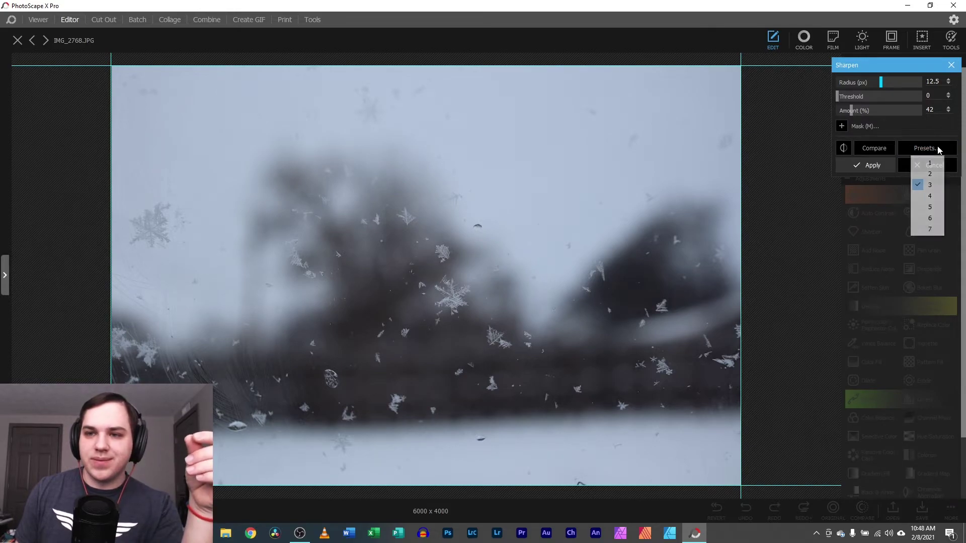
{"action": "left_click", "coordinate": [875, 165]}
{"action": "scroll", "coordinate": [425, 276], "scroll_direction": "up", "scroll_amount": 5}
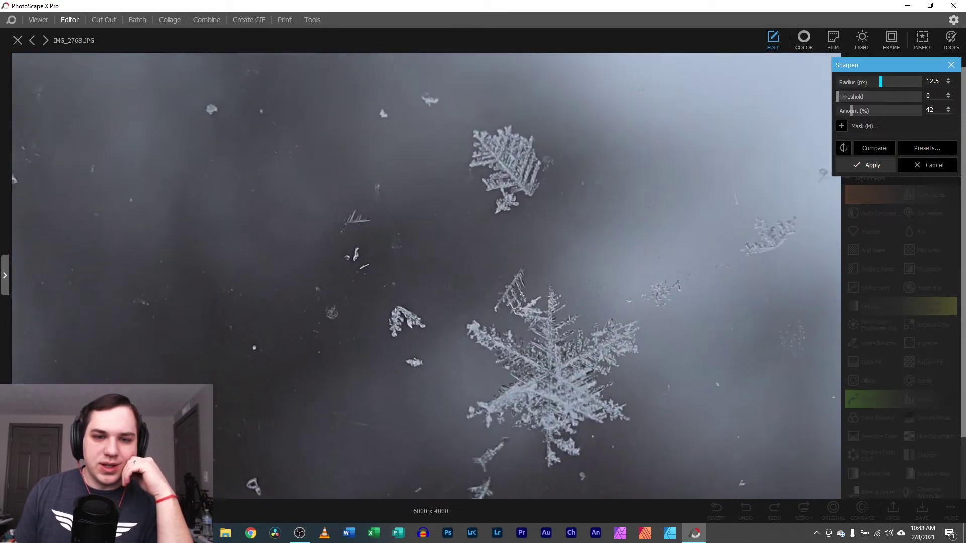
{"action": "left_click_drag", "start_coordinate": [564, 355], "coordinate": [410, 234]}
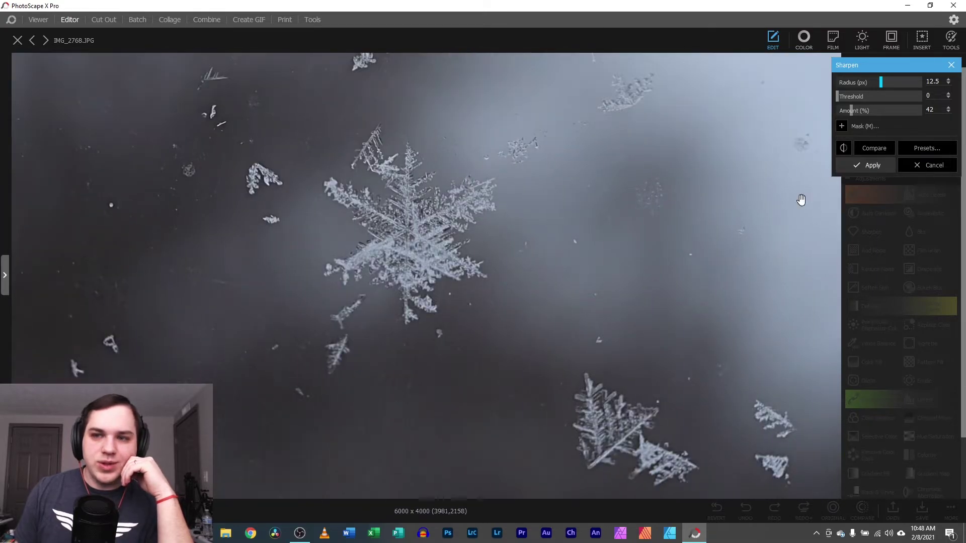
{"action": "left_click", "coordinate": [926, 148]}
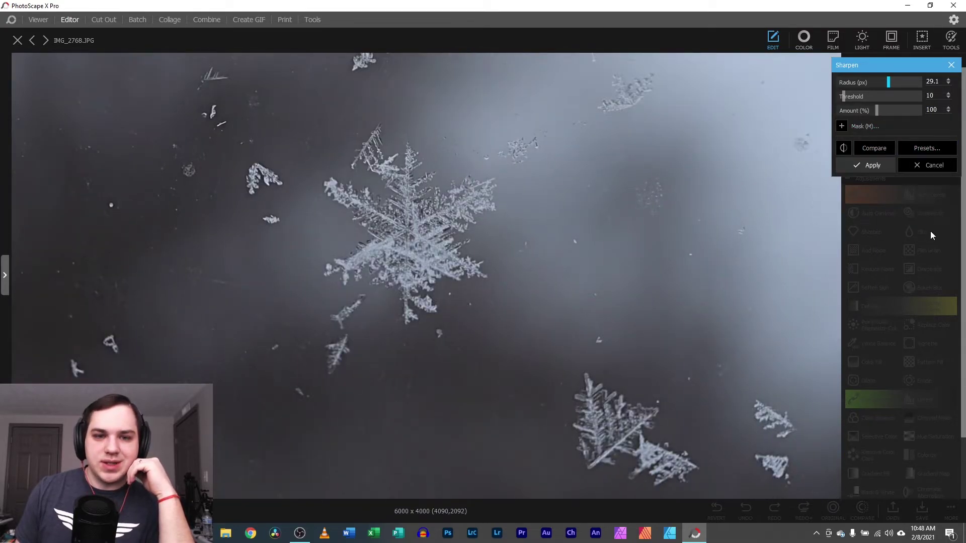
{"action": "left_click", "coordinate": [873, 148]}
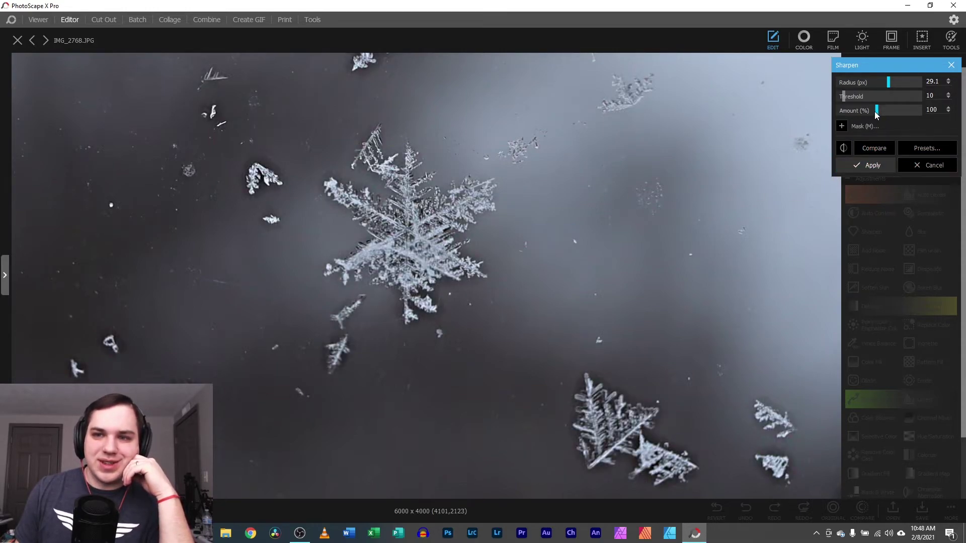
{"action": "left_click_drag", "start_coordinate": [889, 82], "coordinate": [865, 84]}
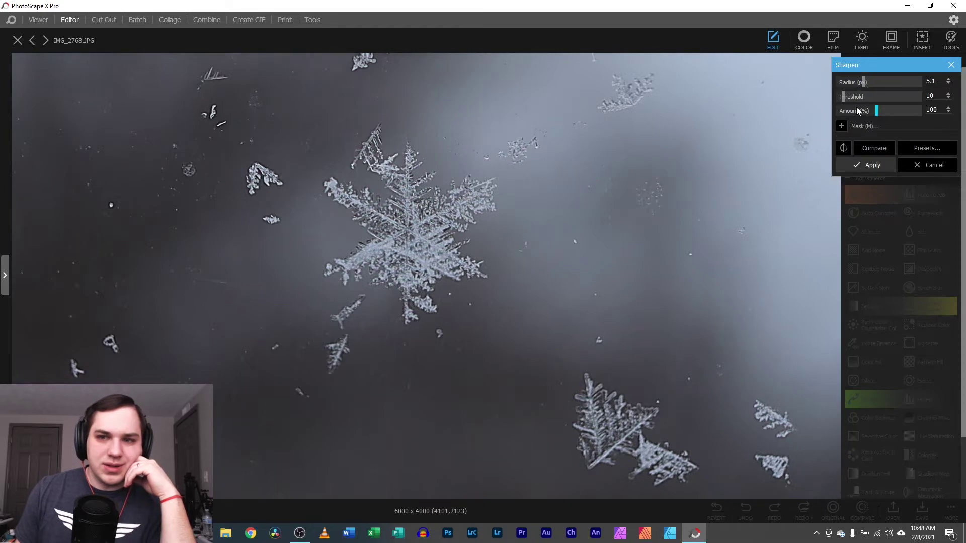
{"action": "left_click", "coordinate": [873, 148]}
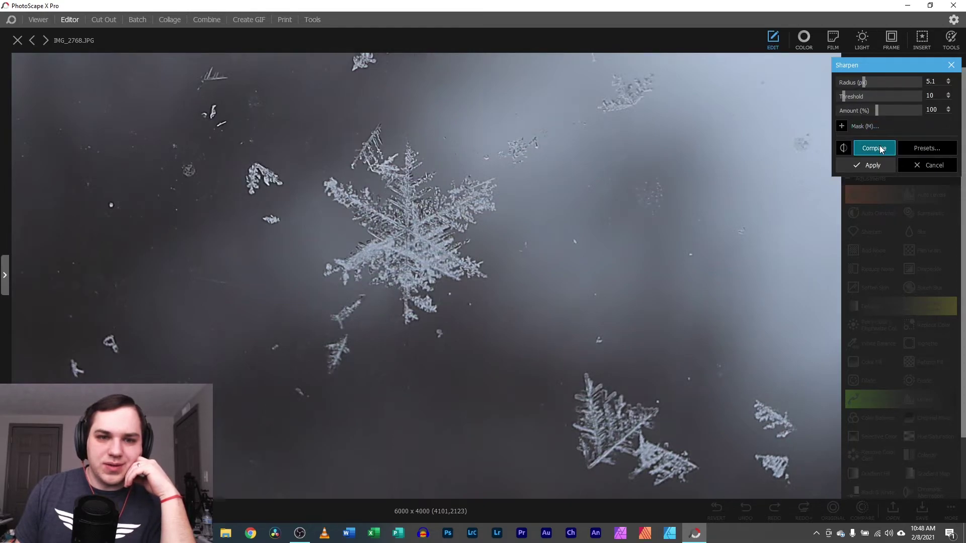
{"action": "left_click", "coordinate": [869, 172]}
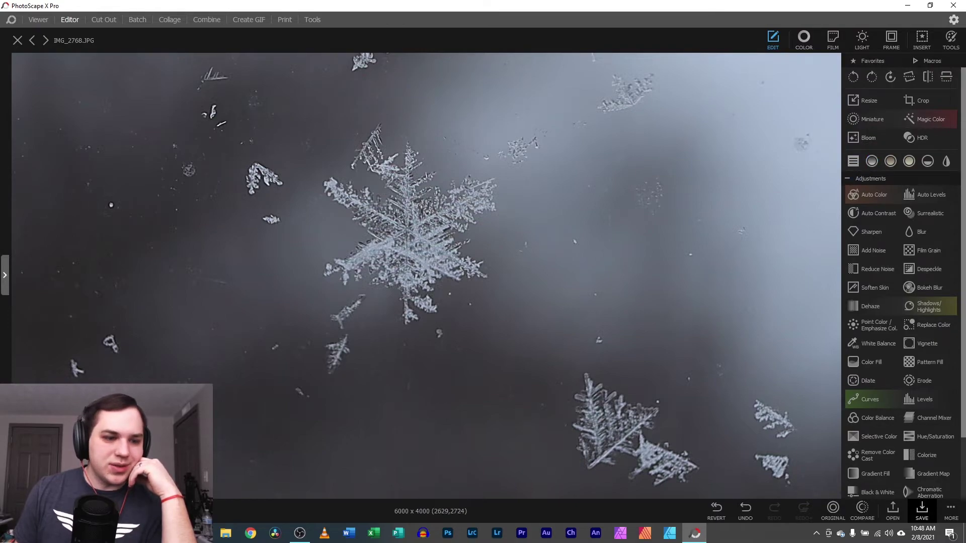
Apply the Velvia film effect to the whole photo and compare the result with the original.
{"action": "scroll", "coordinate": [428, 264], "scroll_direction": "down", "scroll_amount": 8}
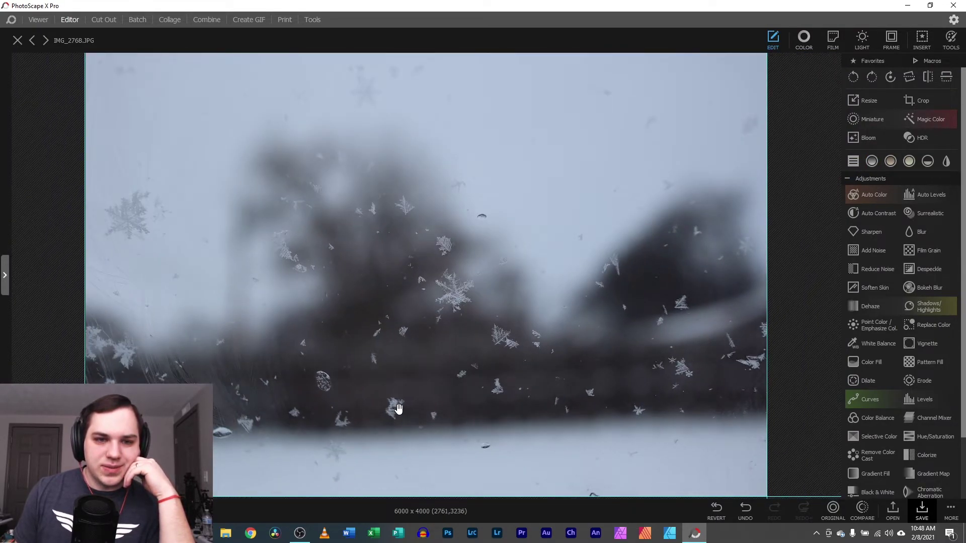
{"action": "scroll", "coordinate": [480, 319], "scroll_direction": "up", "scroll_amount": 5}
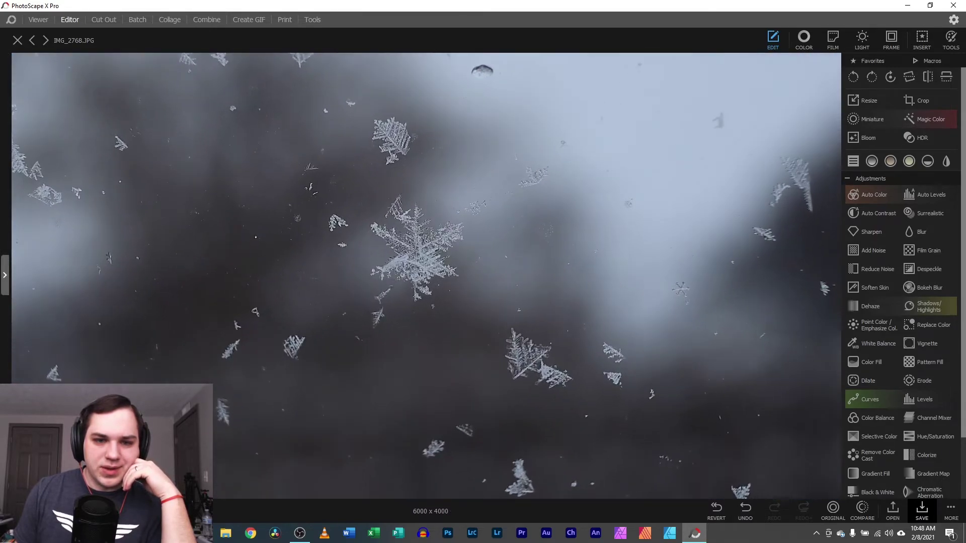
{"action": "scroll", "coordinate": [735, 253], "scroll_direction": "down", "scroll_amount": 5}
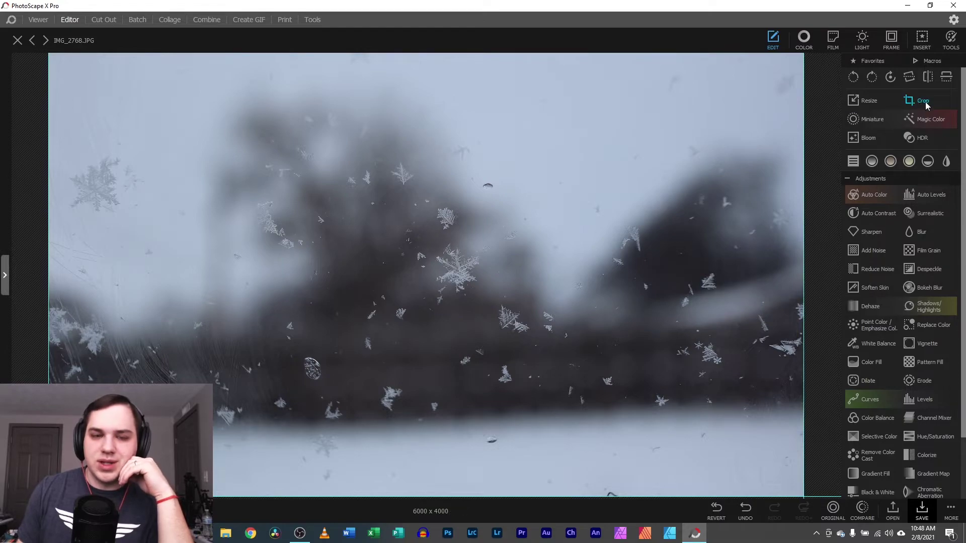
{"action": "left_click", "coordinate": [805, 45]}
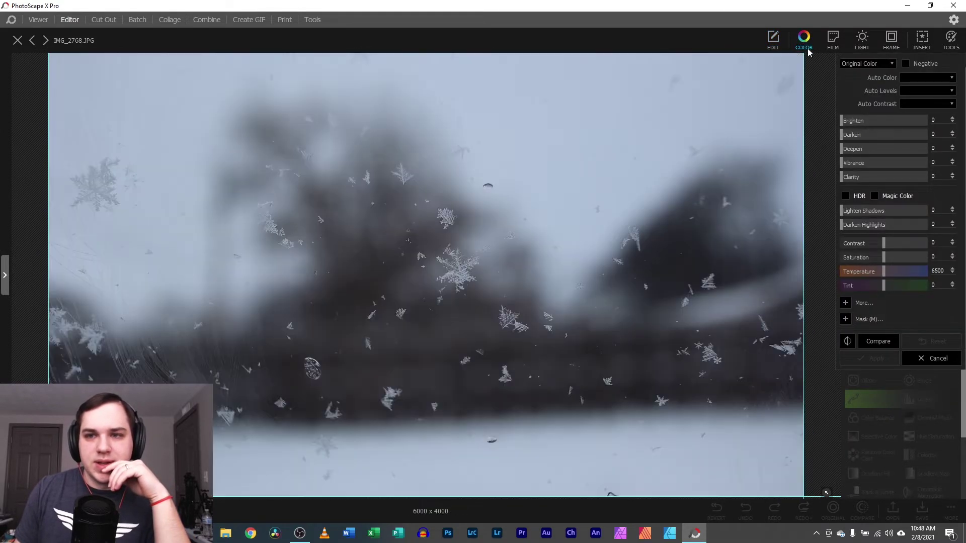
{"action": "left_click", "coordinate": [835, 37]}
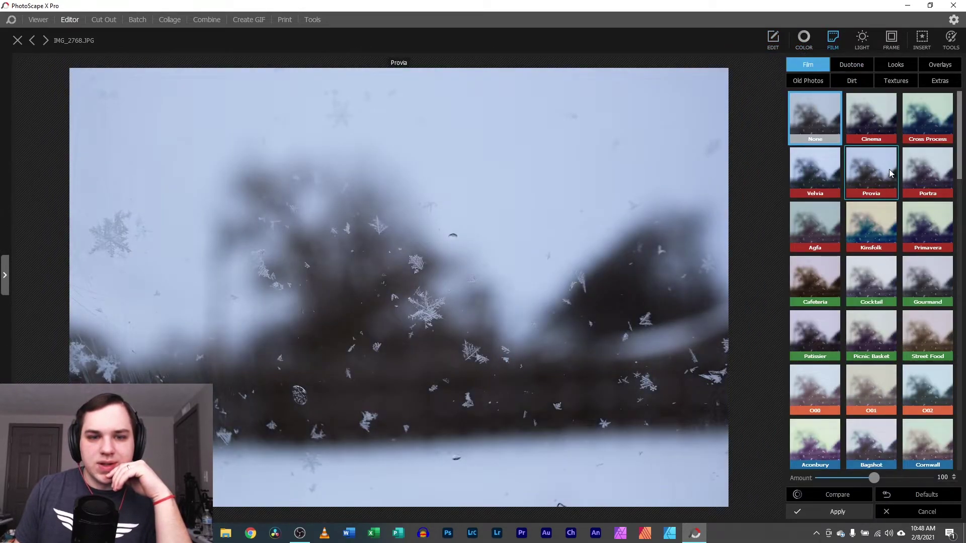
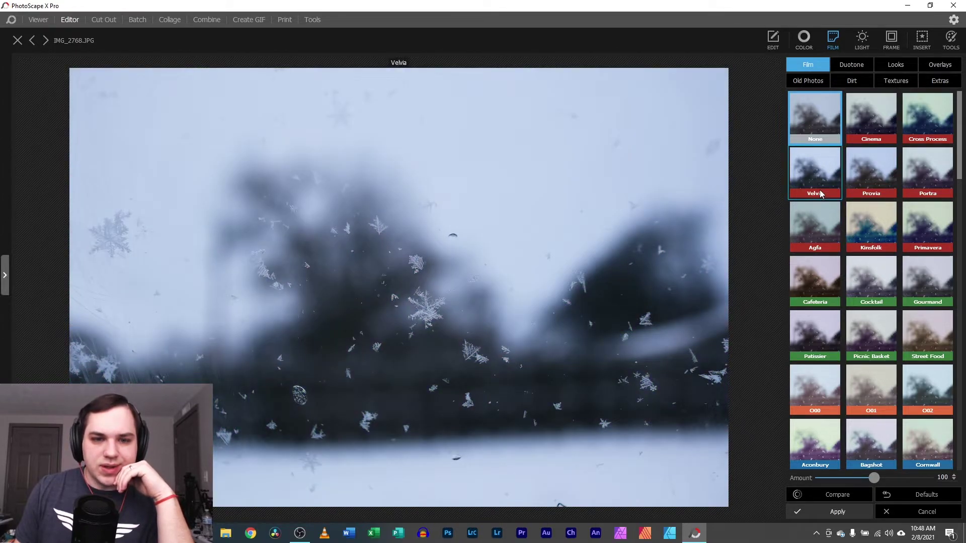
{"action": "left_click", "coordinate": [822, 194]}
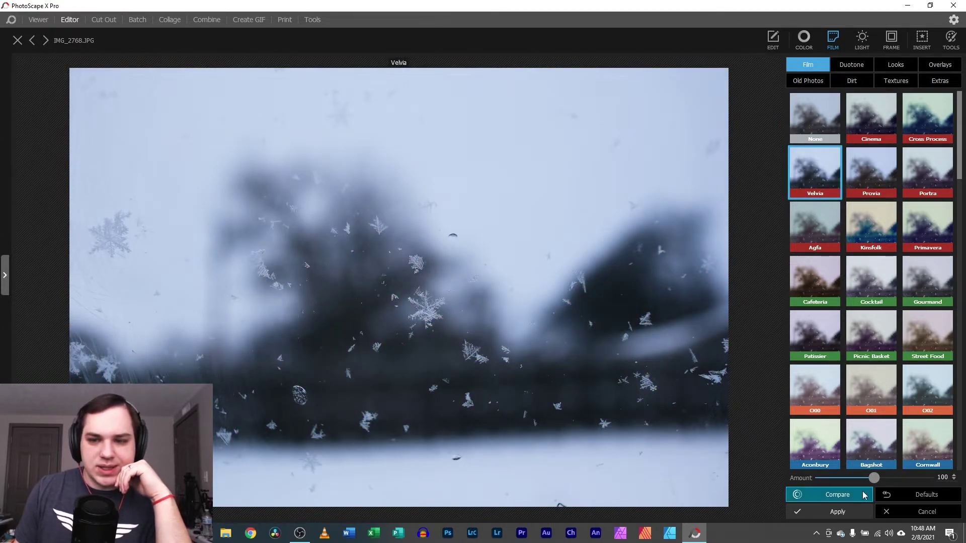
{"action": "left_click", "coordinate": [849, 513]}
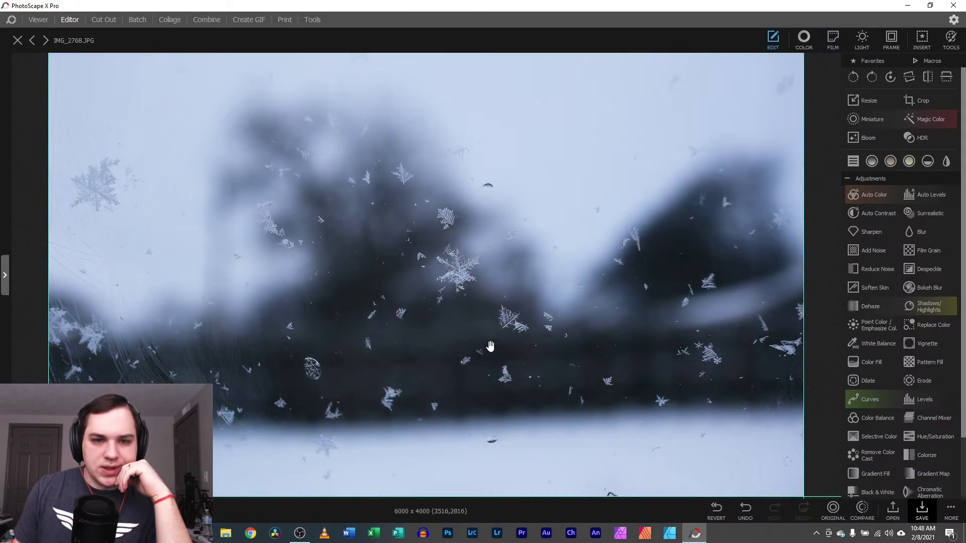
{"action": "left_click", "coordinate": [832, 511]}
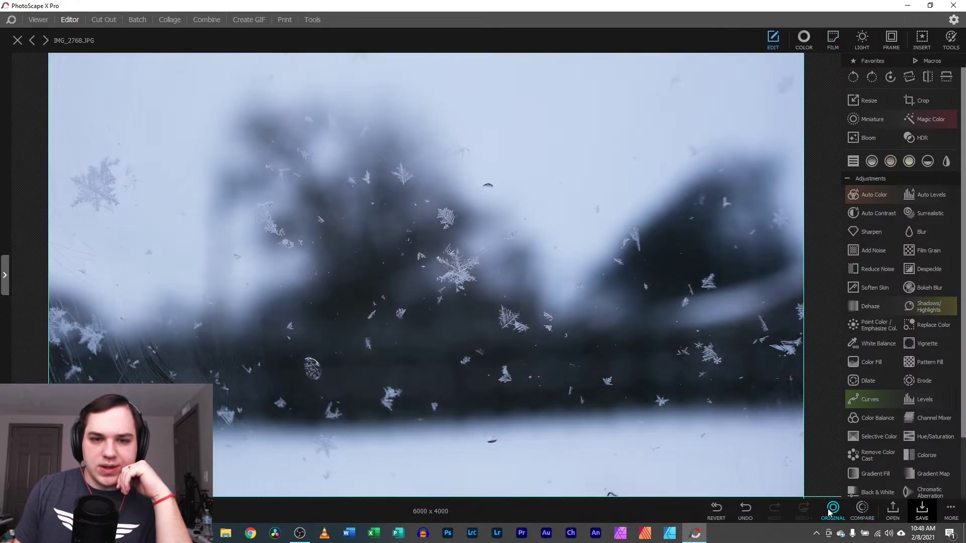
{"action": "scroll", "coordinate": [429, 273], "scroll_direction": "up", "scroll_amount": 3}
{"action": "scroll", "coordinate": [242, 459], "scroll_direction": "down", "scroll_amount": 4}
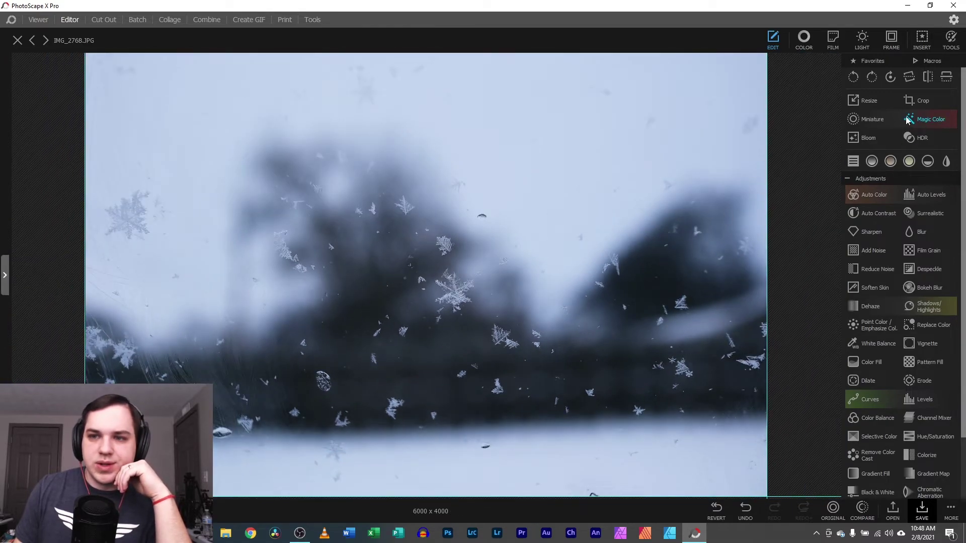
Try a 16 x 9 crop of about 1919 x 1080 pixels around the central snowflake, and undo it.
{"action": "left_click", "coordinate": [917, 102]}
{"action": "left_click", "coordinate": [875, 235]}
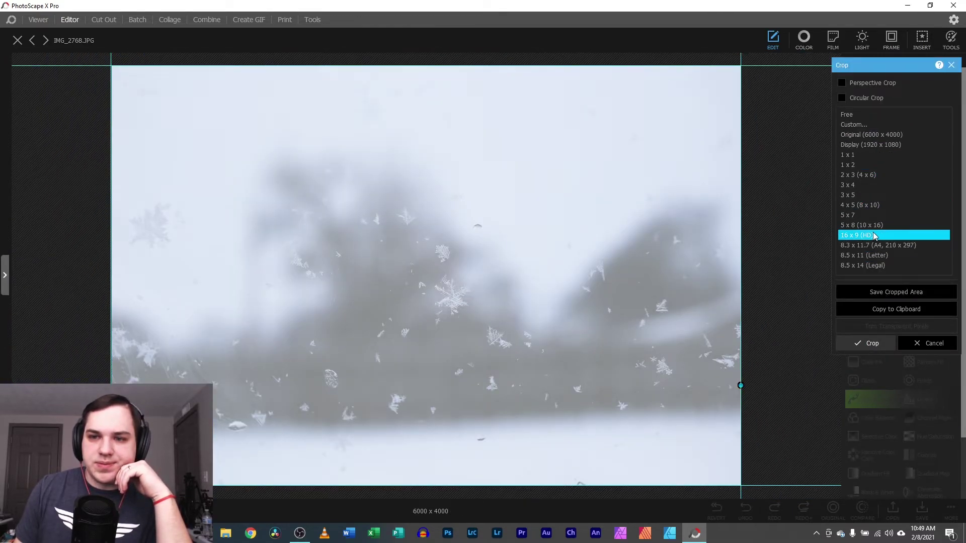
{"action": "left_click_drag", "start_coordinate": [330, 241], "coordinate": [606, 399]}
{"action": "left_click_drag", "start_coordinate": [536, 364], "coordinate": [526, 349]}
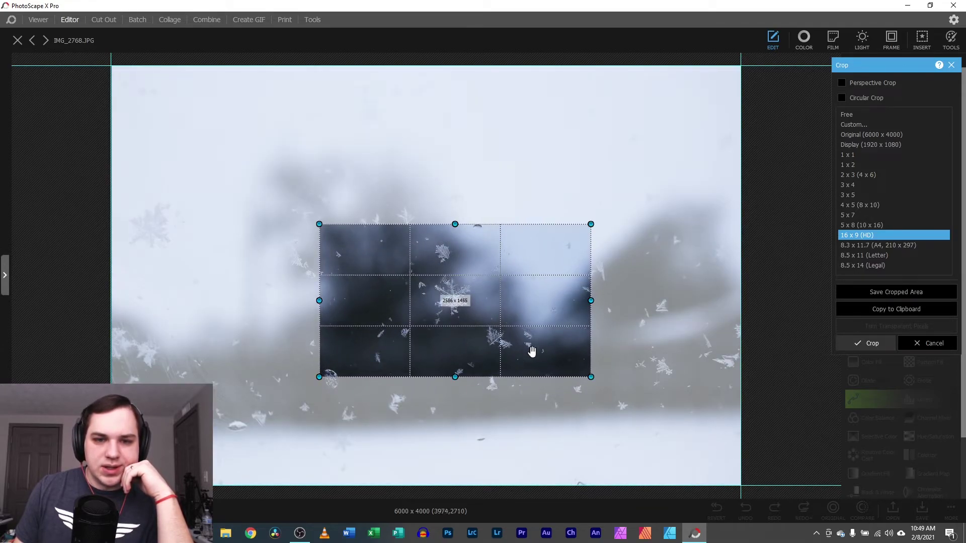
{"action": "left_click_drag", "start_coordinate": [590, 377], "coordinate": [523, 340]}
{"action": "double_click", "coordinate": [524, 339]}
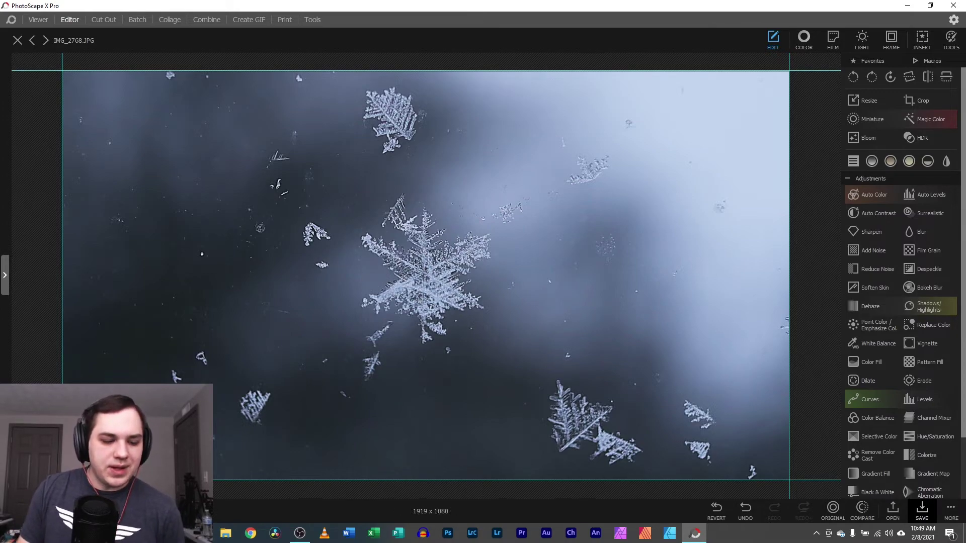
{"action": "key", "text": "ctrl+z"}
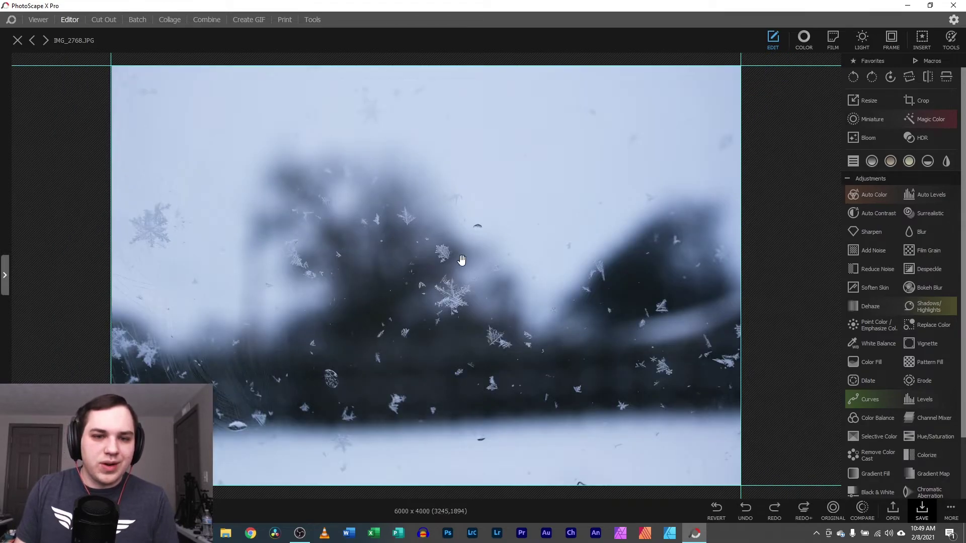
Crop the photo at 16 x 9 to about 3165 x 1780 pixels, keeping the central snowflake near the middle.
{"action": "left_click", "coordinate": [917, 104]}
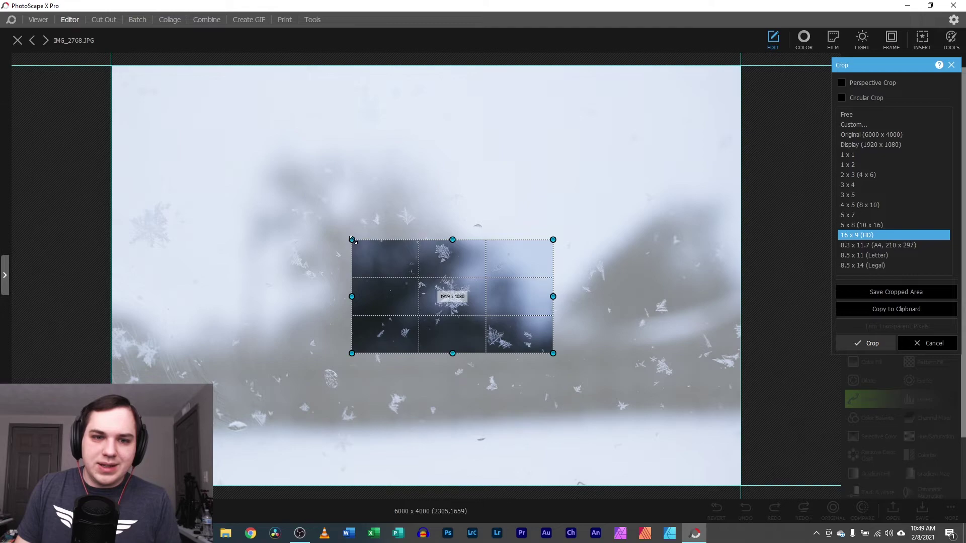
{"action": "left_click_drag", "start_coordinate": [352, 240], "coordinate": [232, 173]}
{"action": "left_click_drag", "start_coordinate": [364, 253], "coordinate": [422, 290]}
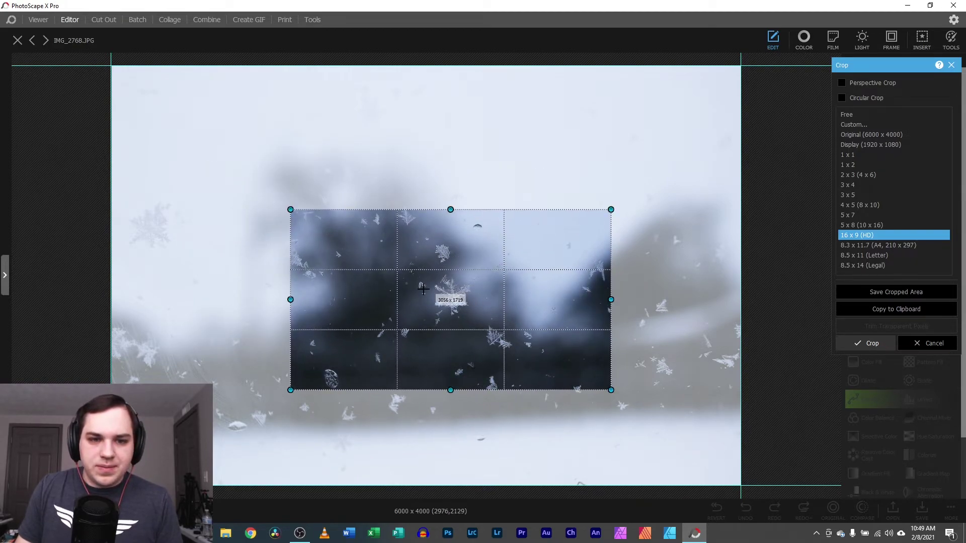
{"action": "left_click_drag", "start_coordinate": [285, 210], "coordinate": [278, 203]}
{"action": "left_click_drag", "start_coordinate": [323, 232], "coordinate": [326, 237]}
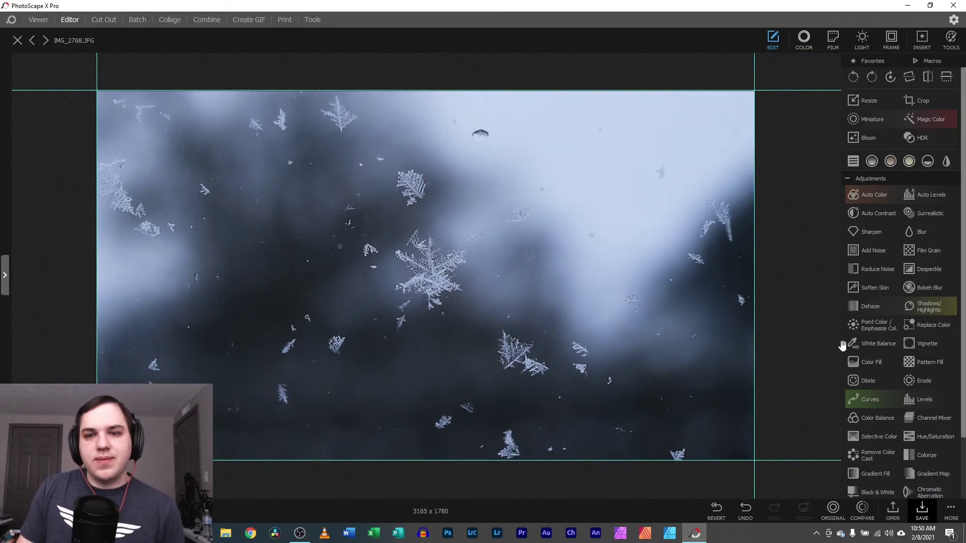
Remove the small flake marks near the photo's lower-left corner with the Spot Healing Brush at size 49.
{"action": "left_click", "coordinate": [951, 38]}
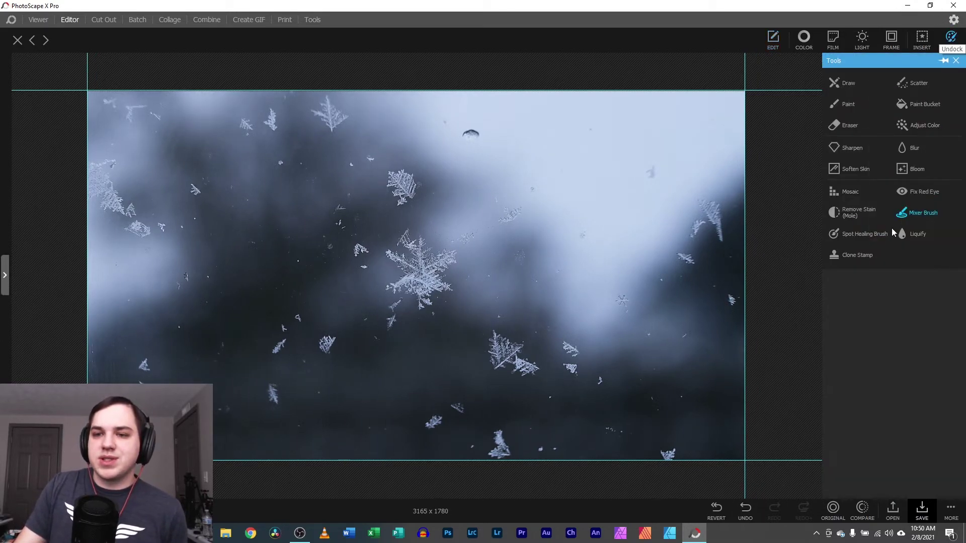
{"action": "left_click", "coordinate": [849, 234]}
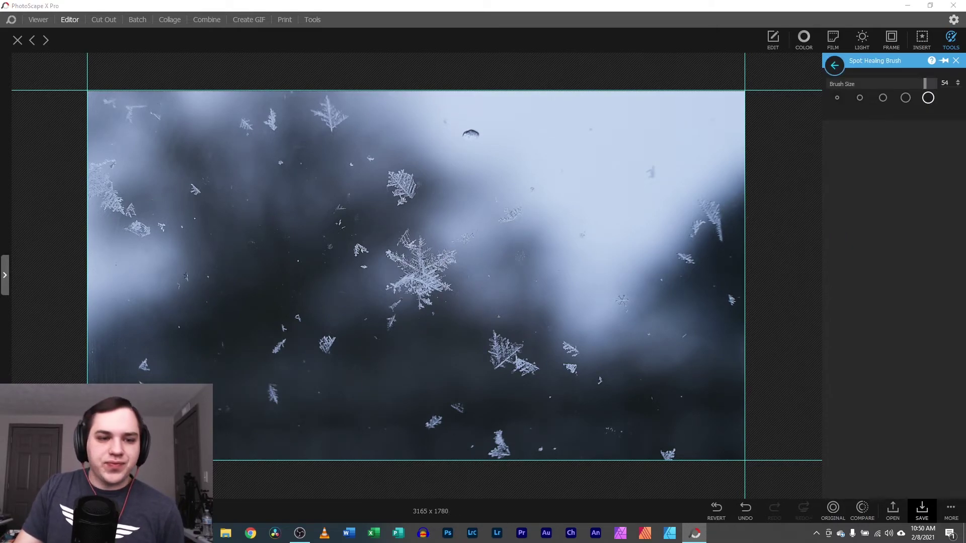
{"action": "scroll", "coordinate": [420, 269], "scroll_direction": "up", "scroll_amount": 5}
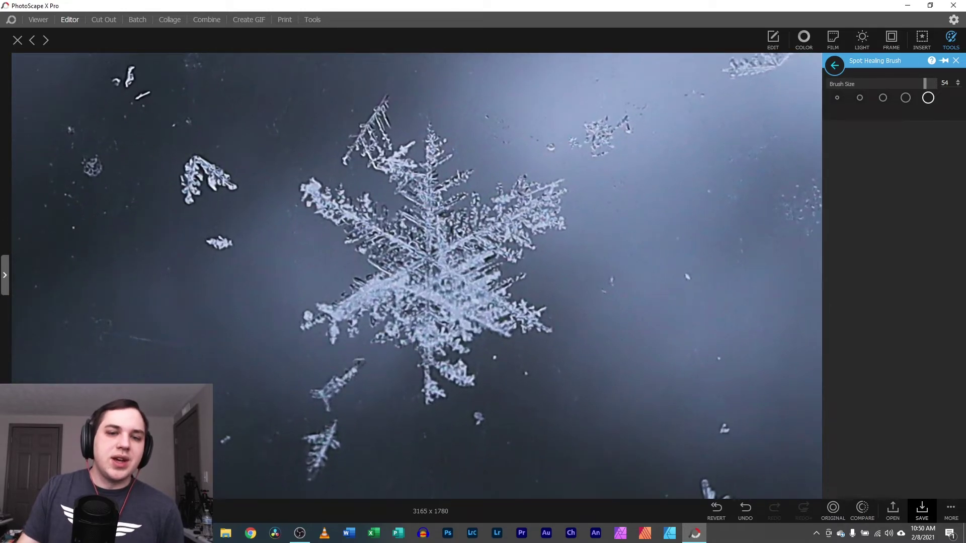
{"action": "mouse_move", "coordinate": [81, 464]}
{"action": "left_mouse_down"}
{"action": "mouse_move", "coordinate": [664, 92]}
{"action": "mouse_move", "coordinate": [923, 1]}
{"action": "left_mouse_up"}
{"action": "scroll", "coordinate": [415, 276], "scroll_direction": "down", "scroll_amount": 5}
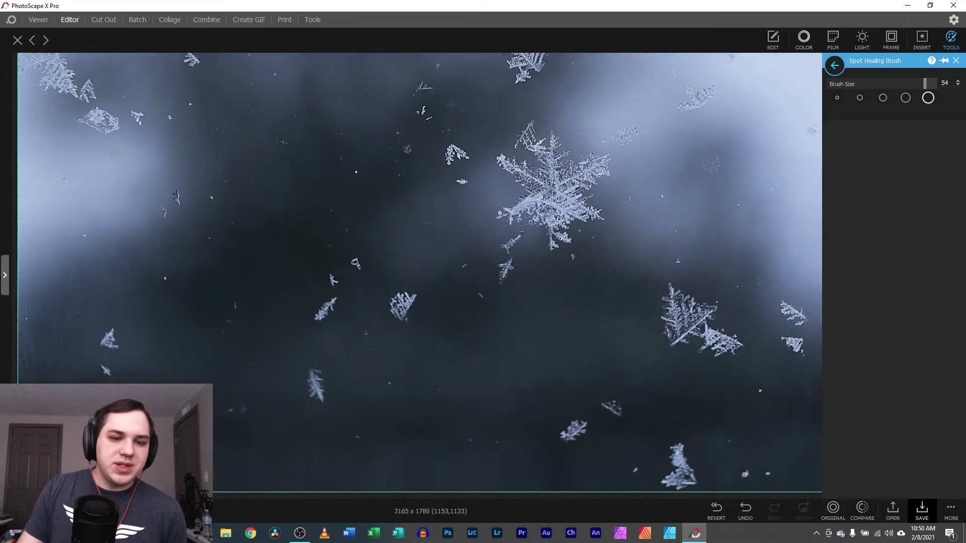
{"action": "scroll", "coordinate": [416, 277], "scroll_direction": "up", "scroll_amount": 2}
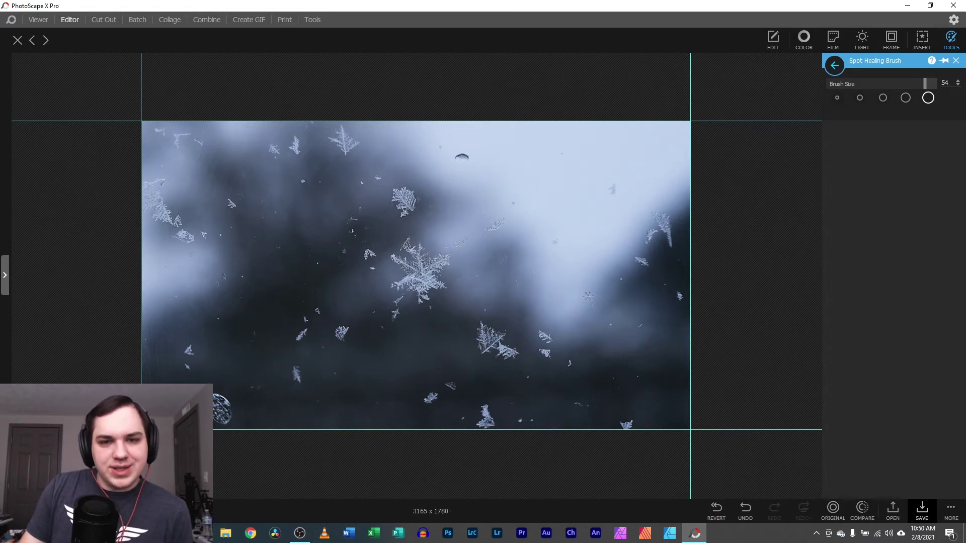
{"action": "scroll", "coordinate": [186, 397], "scroll_direction": "up", "scroll_amount": 8}
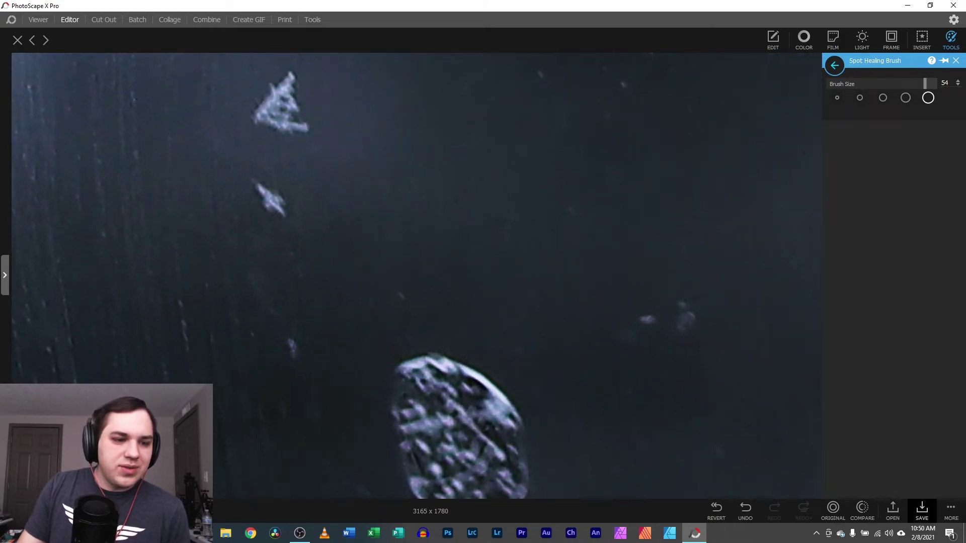
{"action": "left_click_drag", "start_coordinate": [453, 382], "coordinate": [479, 295]}
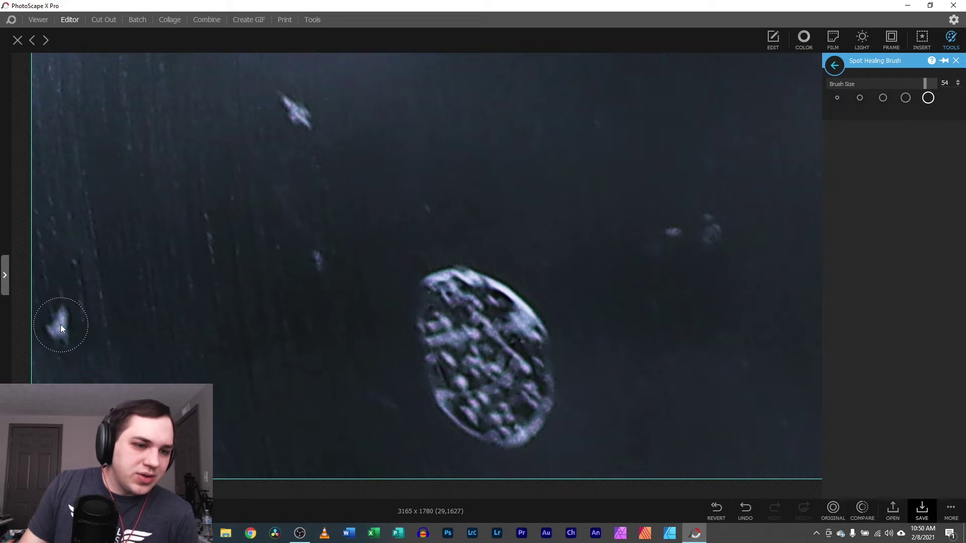
{"action": "left_click_drag", "start_coordinate": [924, 88], "coordinate": [915, 88]}
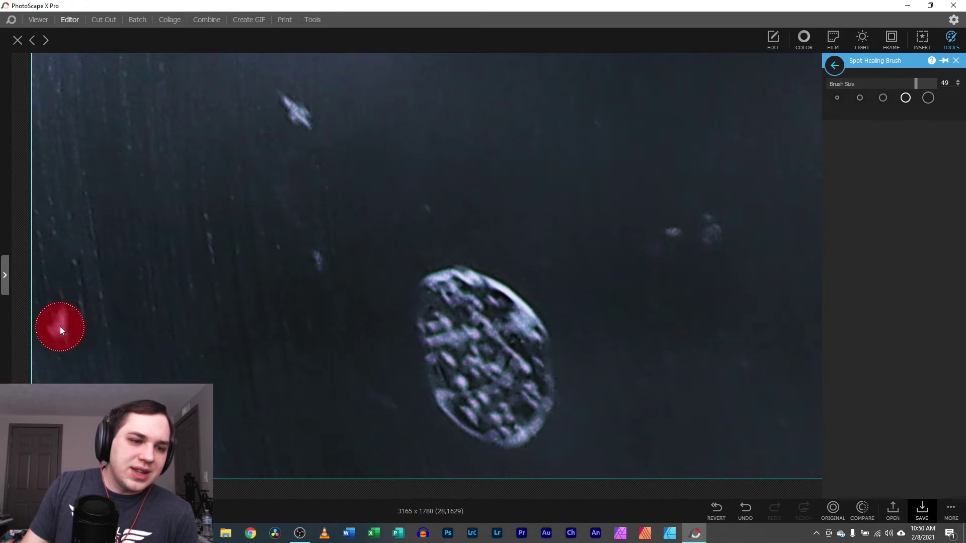
{"action": "left_click_drag", "start_coordinate": [59, 327], "coordinate": [65, 334]}
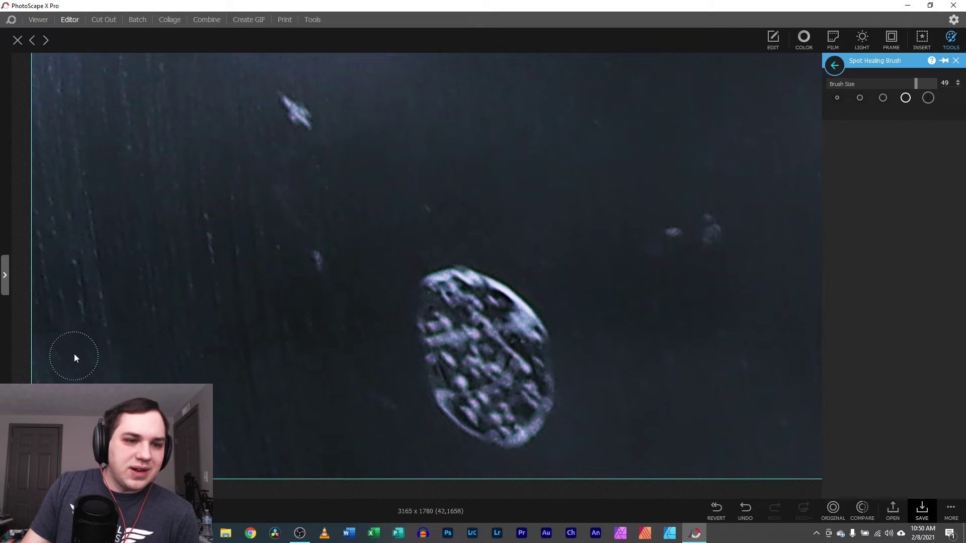
{"action": "left_click_drag", "start_coordinate": [55, 340], "coordinate": [55, 339]}
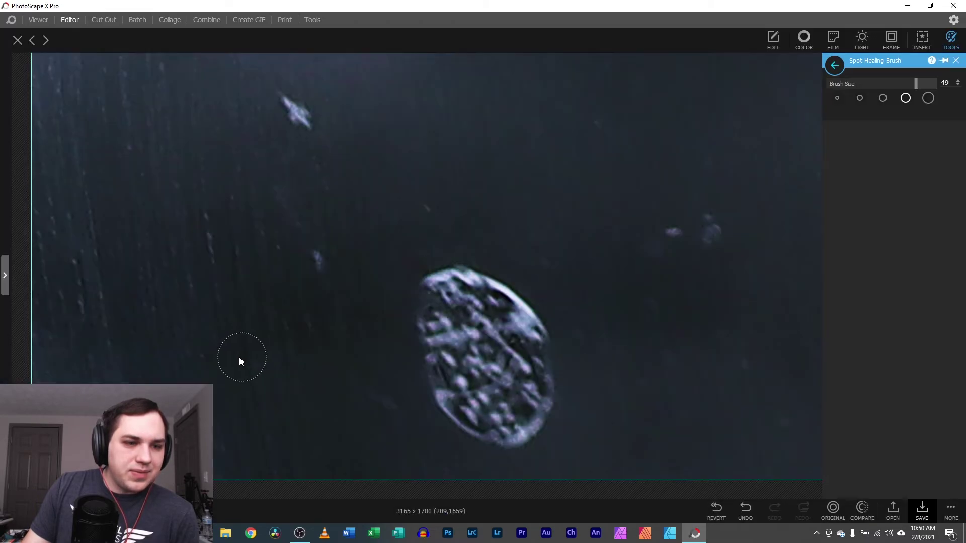
{"action": "left_click", "coordinate": [317, 261]}
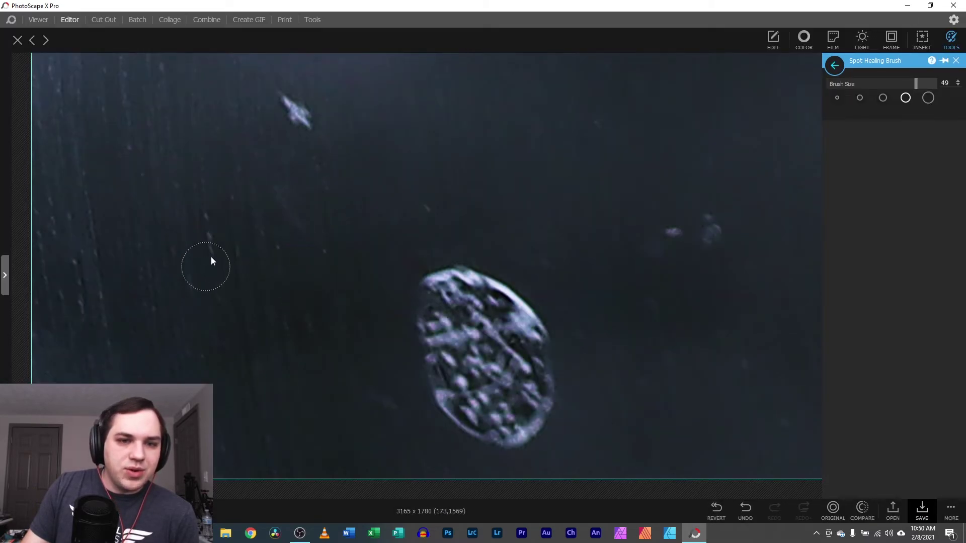
Heal away the snowflake cut off by the photo's bottom edge near the lower-right corner.
{"action": "scroll", "coordinate": [416, 276], "scroll_direction": "down", "scroll_amount": 6}
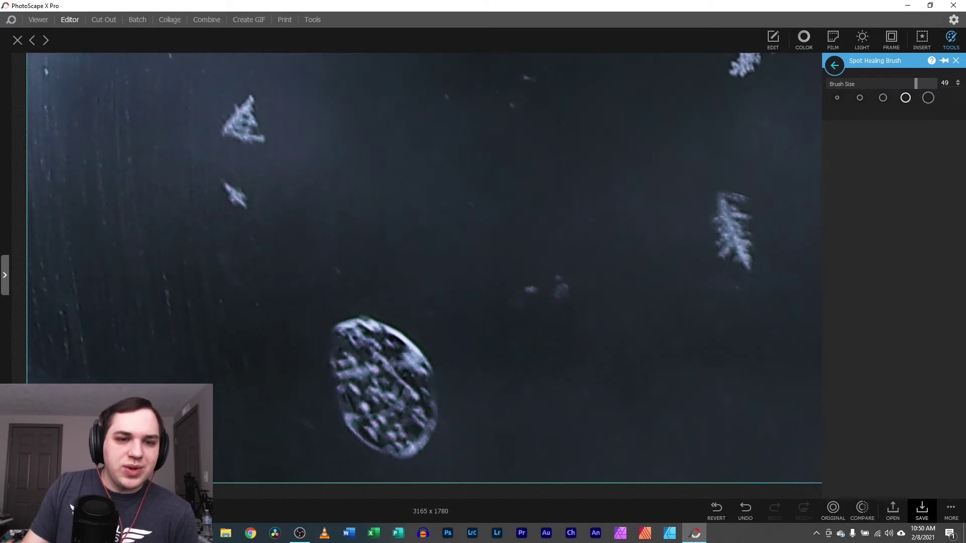
{"action": "scroll", "coordinate": [417, 276], "scroll_direction": "down", "scroll_amount": 2}
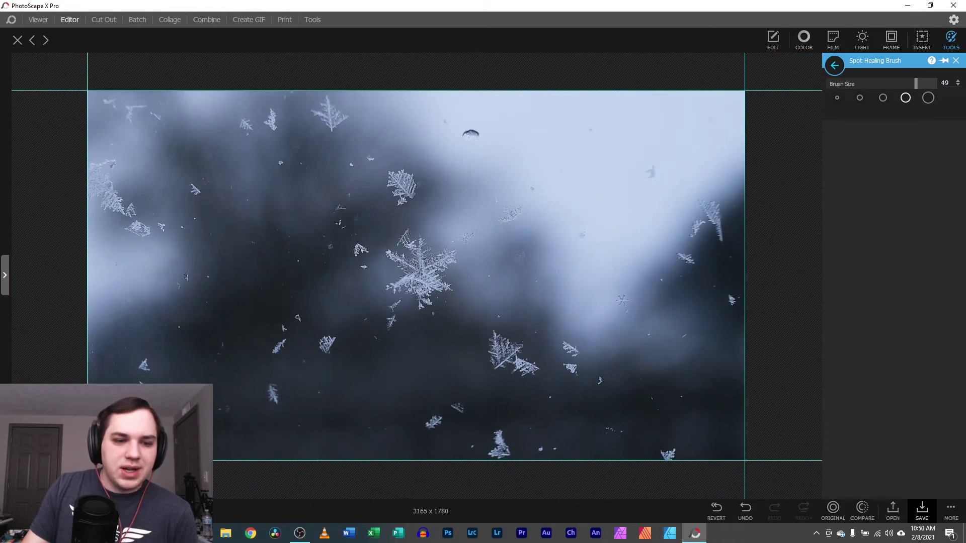
{"action": "scroll", "coordinate": [104, 459], "scroll_direction": "up", "scroll_amount": 5}
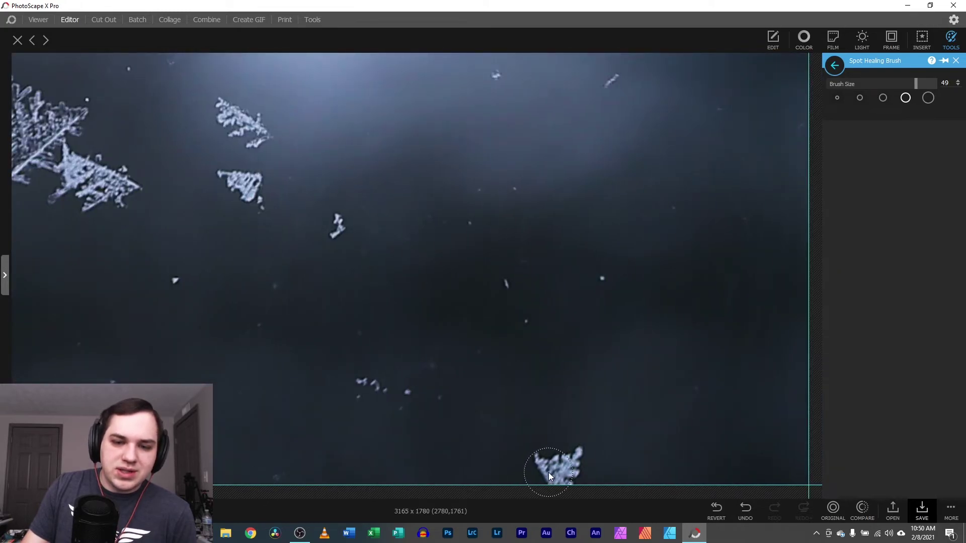
{"action": "left_click_drag", "start_coordinate": [548, 472], "coordinate": [570, 467]}
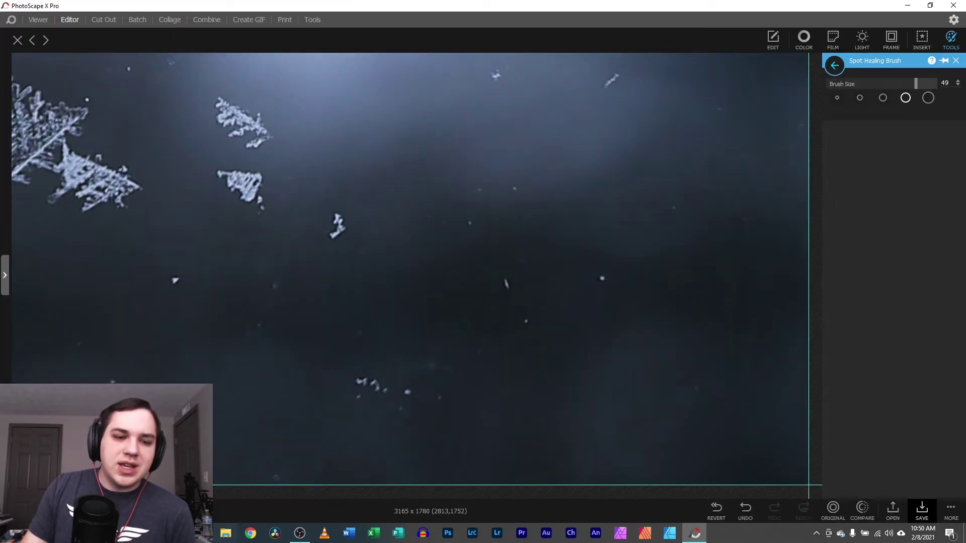
{"action": "scroll", "coordinate": [416, 276], "scroll_direction": "down", "scroll_amount": 5}
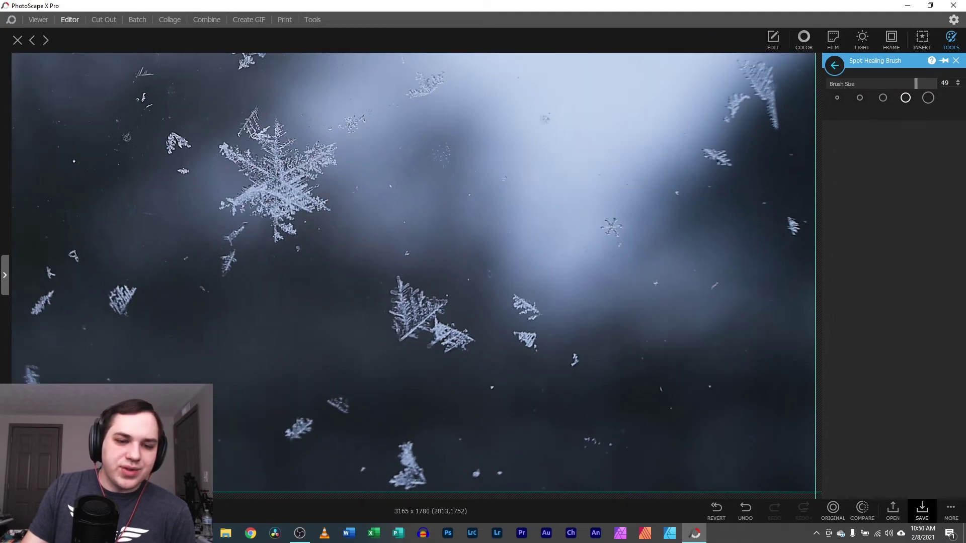
Heal away the small flake at the photo's right edge and the leftover mark beside it.
{"action": "scroll", "coordinate": [416, 275], "scroll_direction": "up", "scroll_amount": 1}
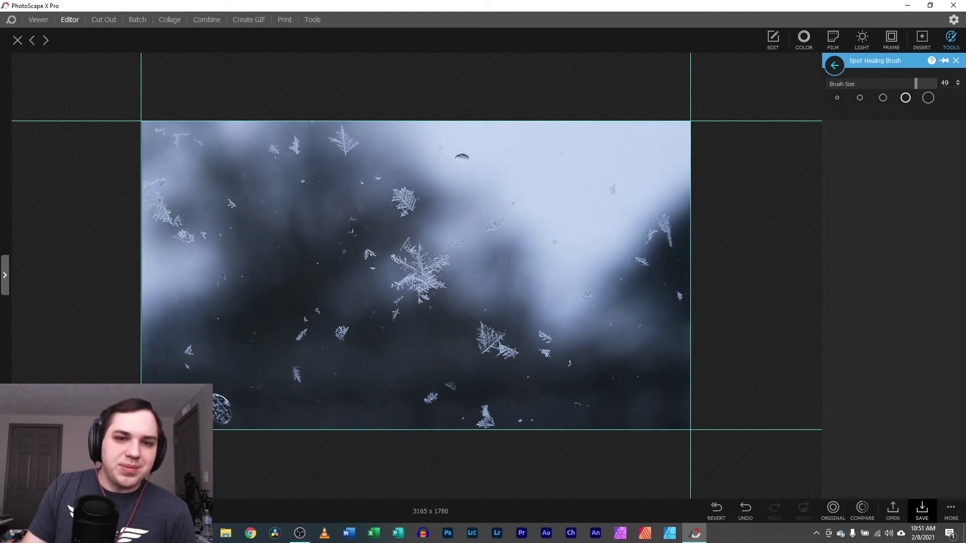
{"action": "scroll", "coordinate": [465, 372], "scroll_direction": "up", "scroll_amount": 4}
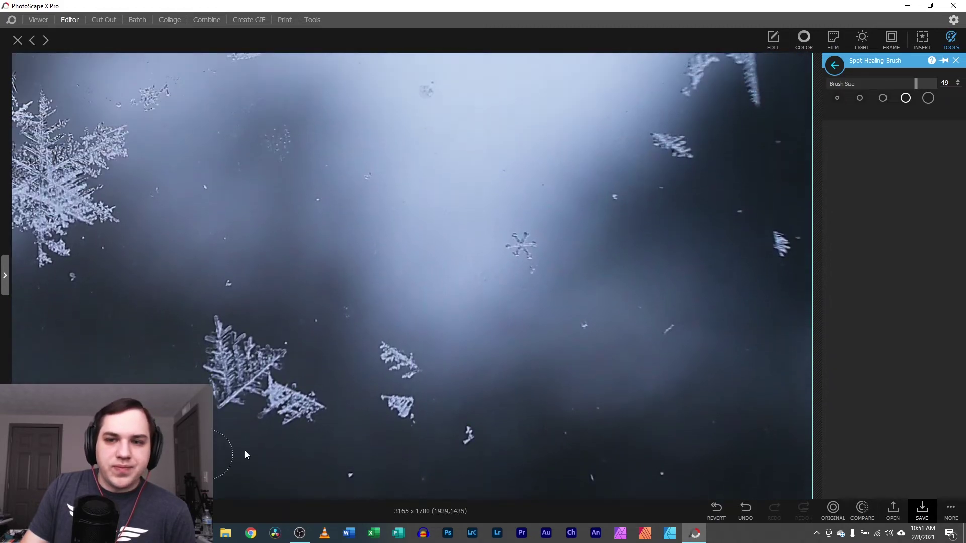
{"action": "scroll", "coordinate": [669, 377], "scroll_direction": "up", "scroll_amount": 3}
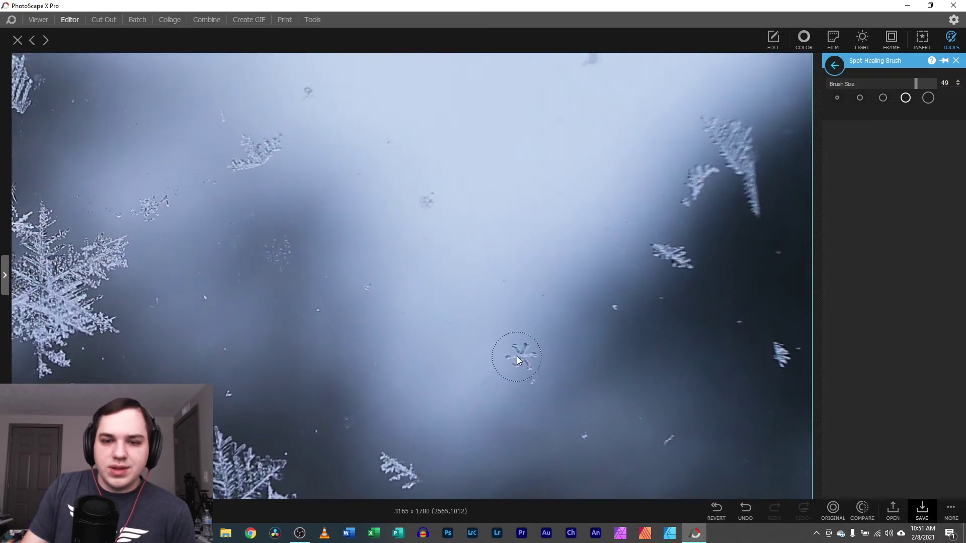
{"action": "left_click", "coordinate": [786, 355]}
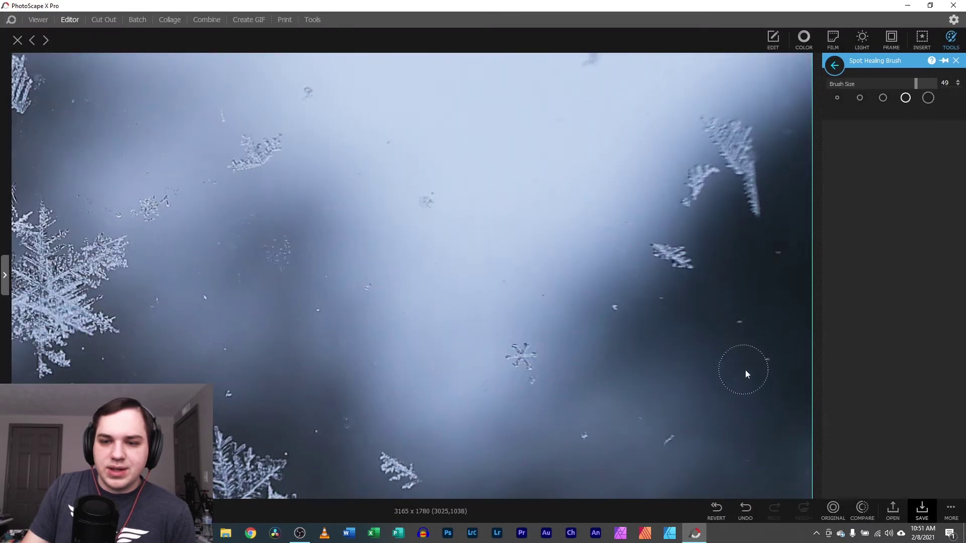
{"action": "left_click", "coordinate": [764, 360]}
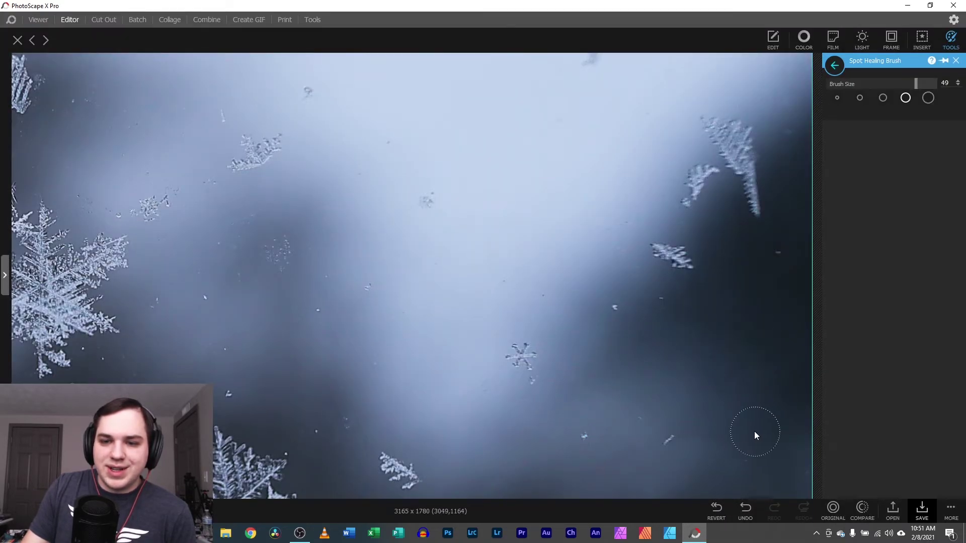
Heal away the dark droplet and the pale flake in the bright sky area, plus the mark in the photo's upper-left corner.
{"action": "scroll", "coordinate": [494, 299], "scroll_direction": "up", "scroll_amount": 5}
{"action": "left_click_drag", "start_coordinate": [173, 174], "coordinate": [193, 172]}
{"action": "left_click", "coordinate": [592, 261]}
{"action": "mouse_move", "coordinate": [63, 449]}
{"action": "left_mouse_down"}
{"action": "mouse_move", "coordinate": [557, 299]}
{"action": "mouse_move", "coordinate": [831, 177]}
{"action": "mouse_move", "coordinate": [831, 93]}
{"action": "left_mouse_up"}
{"action": "scroll", "coordinate": [422, 277], "scroll_direction": "up", "scroll_amount": 5}
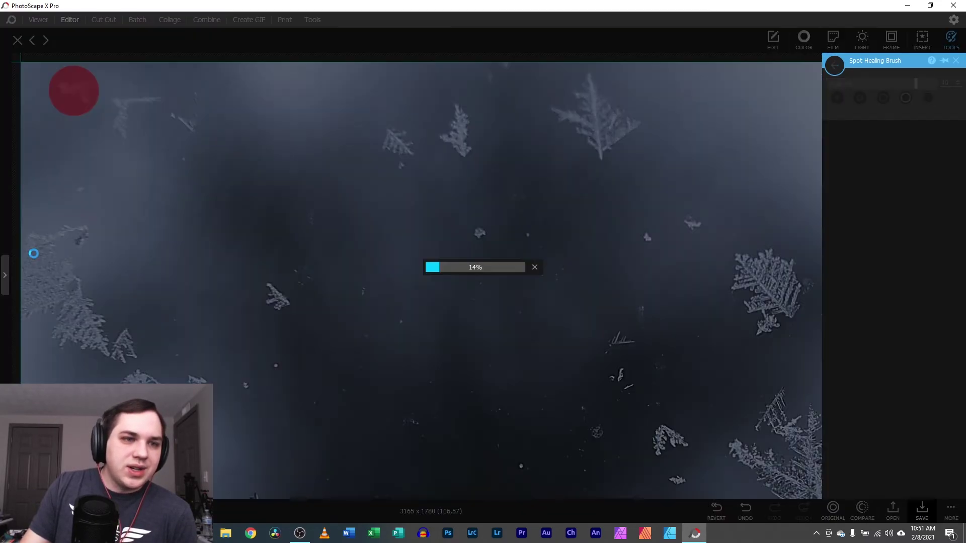
Try to heal away the large snowflake at the photo's left edge, and undo it.
{"action": "scroll", "coordinate": [54, 377], "scroll_direction": "down", "scroll_amount": 2}
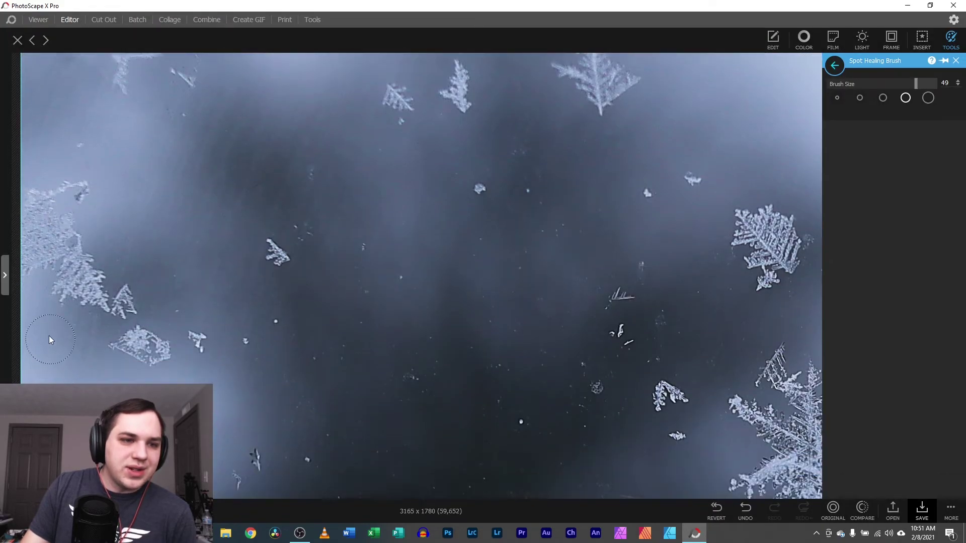
{"action": "mouse_move", "coordinate": [116, 301]}
{"action": "left_mouse_down"}
{"action": "mouse_move", "coordinate": [40, 265]}
{"action": "mouse_move", "coordinate": [42, 202]}
{"action": "mouse_move", "coordinate": [72, 199]}
{"action": "mouse_move", "coordinate": [66, 227]}
{"action": "mouse_move", "coordinate": [69, 285]}
{"action": "left_mouse_up"}
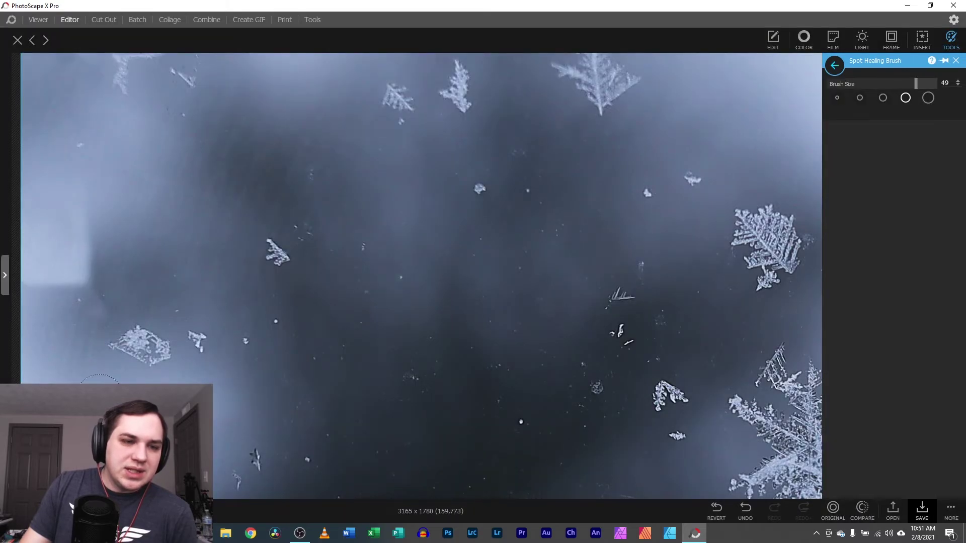
{"action": "scroll", "coordinate": [201, 420], "scroll_direction": "down", "scroll_amount": 5}
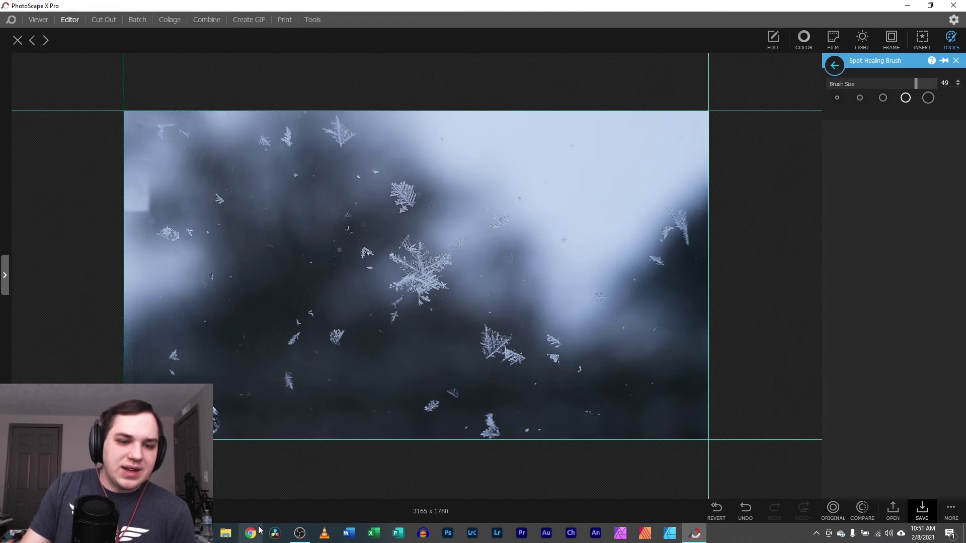
{"action": "key", "text": "ctrl+z"}
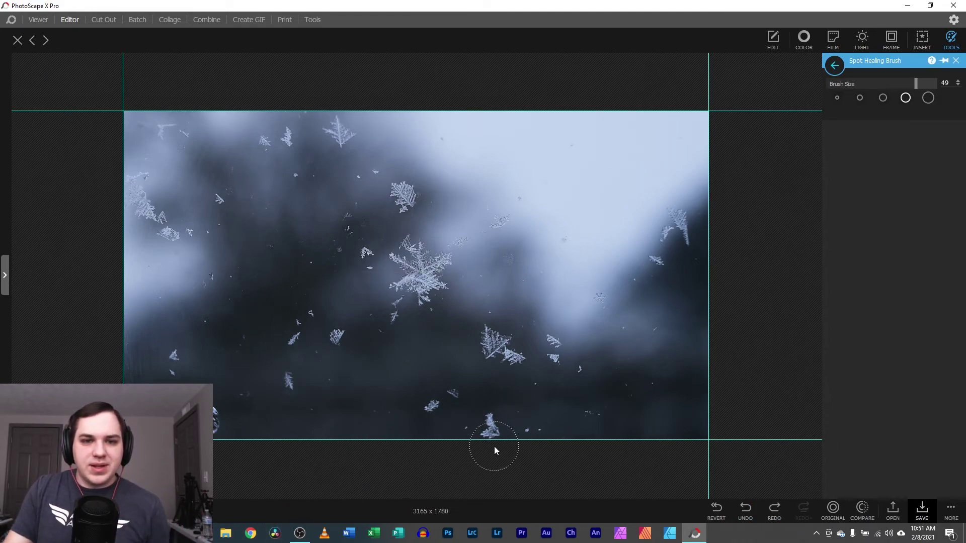
Heal away the small specks below and on both sides of the central snowflake with brush size 18.
{"action": "scroll", "coordinate": [415, 275], "scroll_direction": "up", "scroll_amount": 1}
{"action": "scroll", "coordinate": [416, 275], "scroll_direction": "up", "scroll_amount": 4}
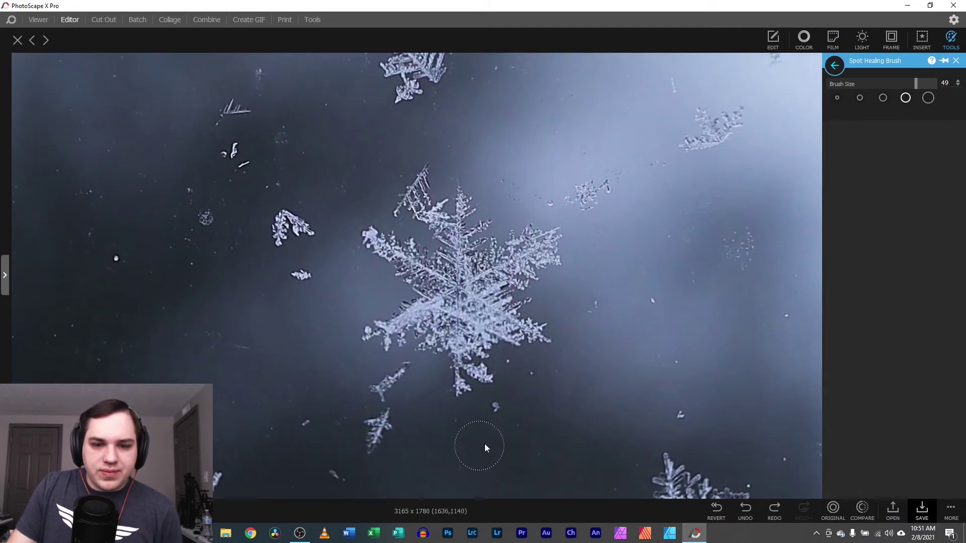
{"action": "left_click", "coordinate": [860, 98]}
{"action": "left_click", "coordinate": [496, 406]}
{"action": "left_click", "coordinate": [301, 275]}
{"action": "left_click", "coordinate": [592, 308]}
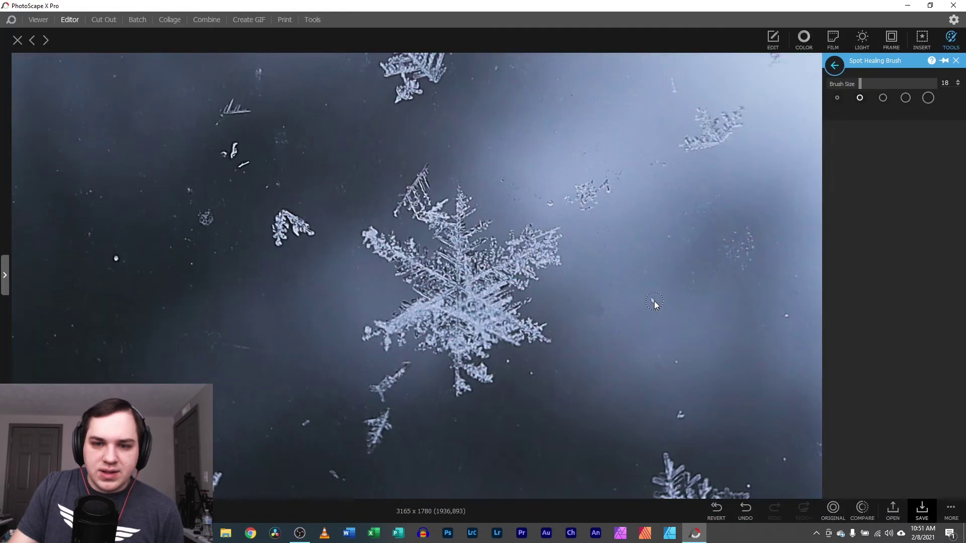
{"action": "left_click", "coordinate": [653, 302]}
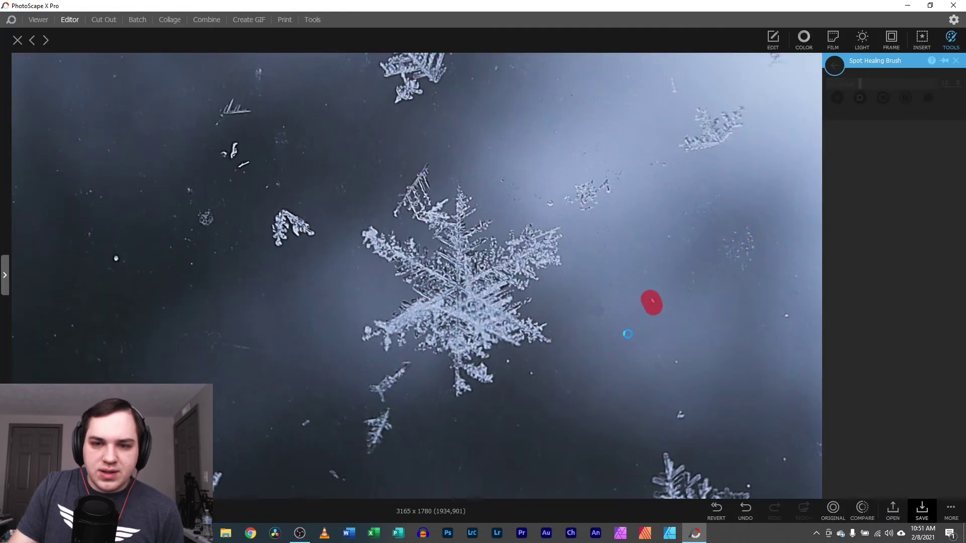
Try to heal away the speck just up and right of the central snowflake, and undo it.
{"action": "left_click", "coordinate": [547, 202]}
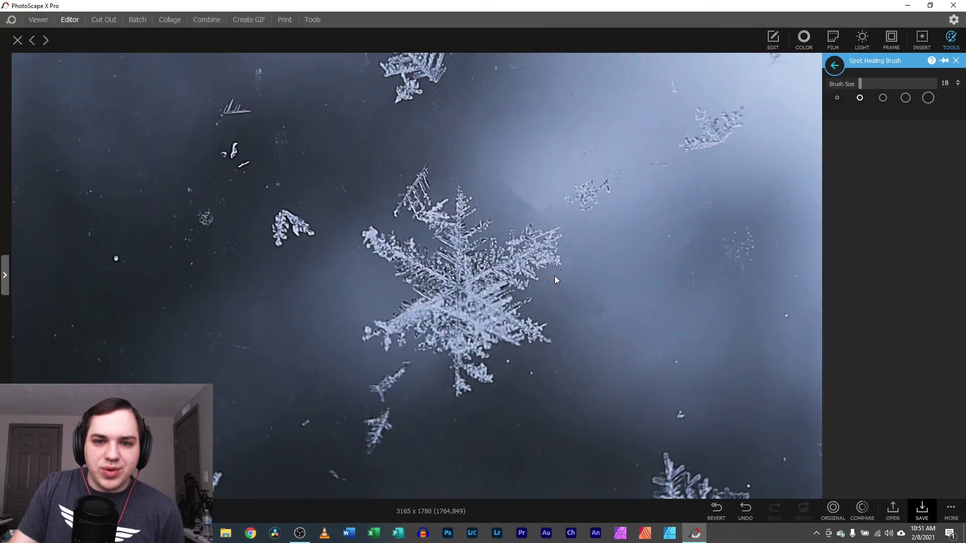
{"action": "left_click", "coordinate": [745, 509]}
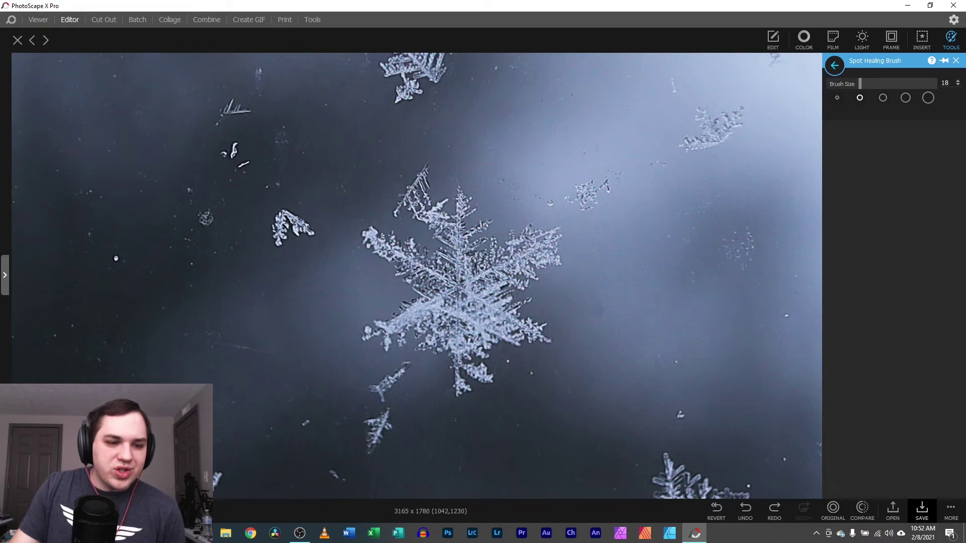
{"action": "scroll", "coordinate": [416, 276], "scroll_direction": "down", "scroll_amount": 5}
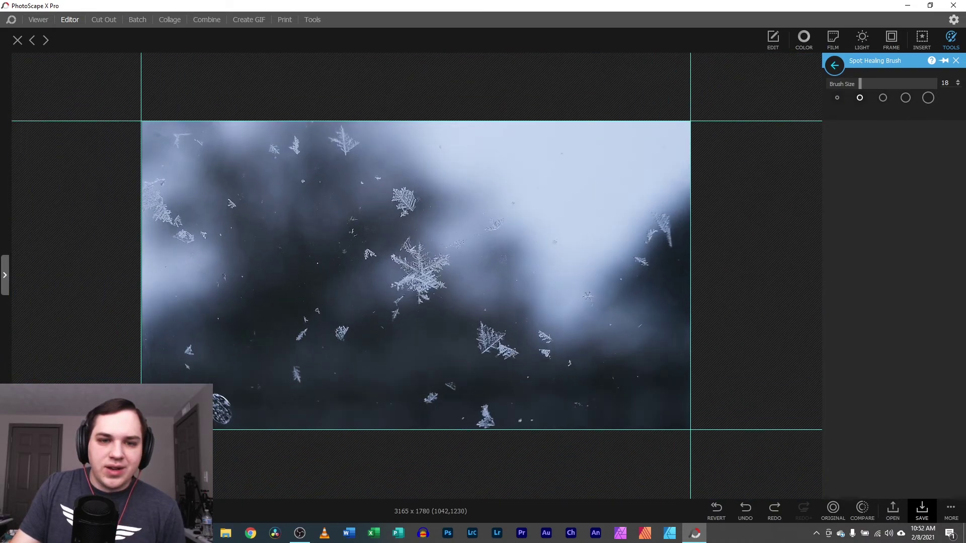
{"action": "scroll", "coordinate": [416, 278], "scroll_direction": "up", "scroll_amount": 2}
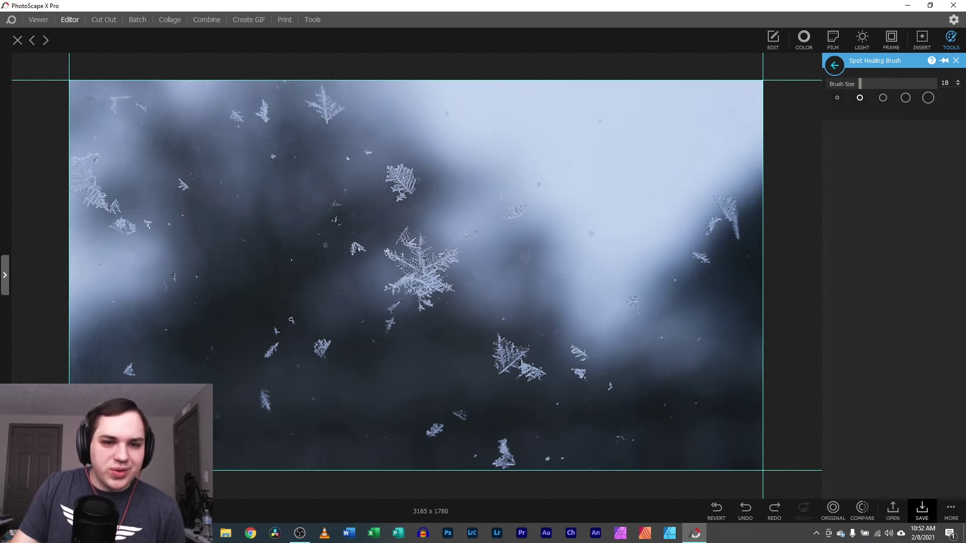
Apply the Dust 01 nature light overlay to the photo with an amount of 18.
{"action": "left_click", "coordinate": [831, 43]}
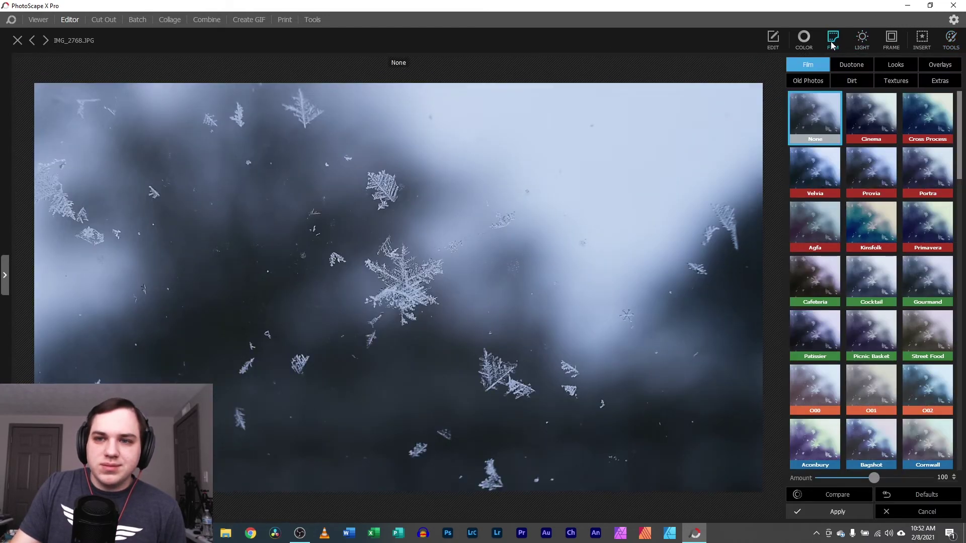
{"action": "left_click", "coordinate": [861, 39]}
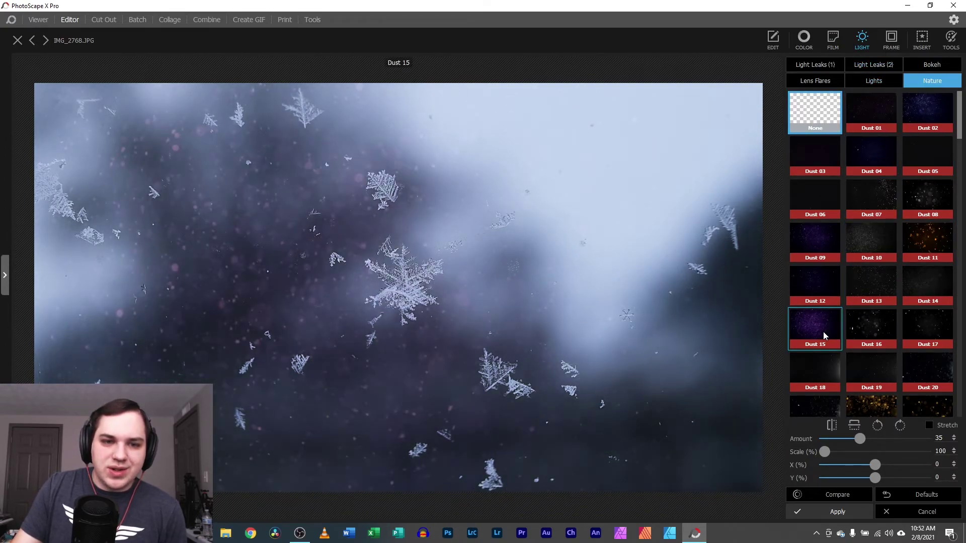
{"action": "scroll", "coordinate": [876, 351], "scroll_direction": "down", "scroll_amount": 1}
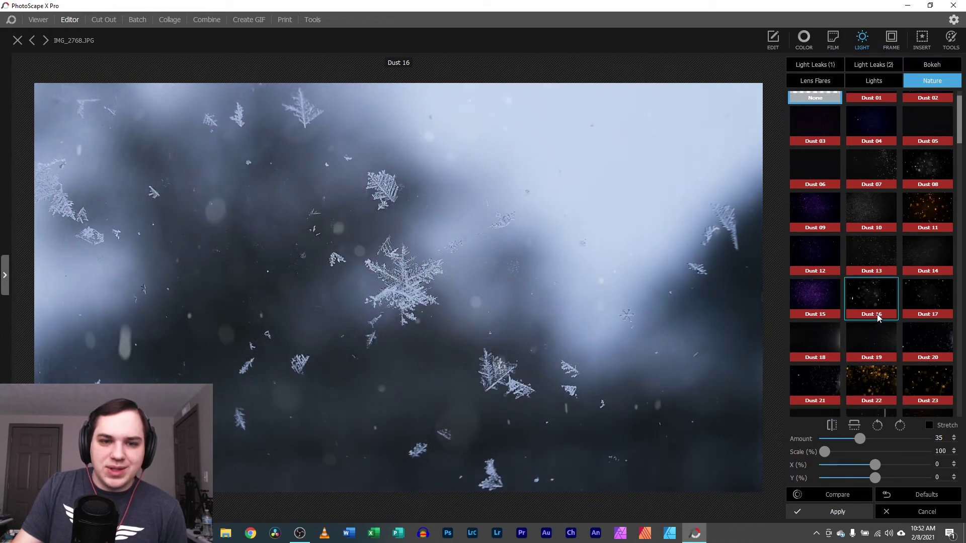
{"action": "scroll", "coordinate": [868, 360], "scroll_direction": "down", "scroll_amount": 3}
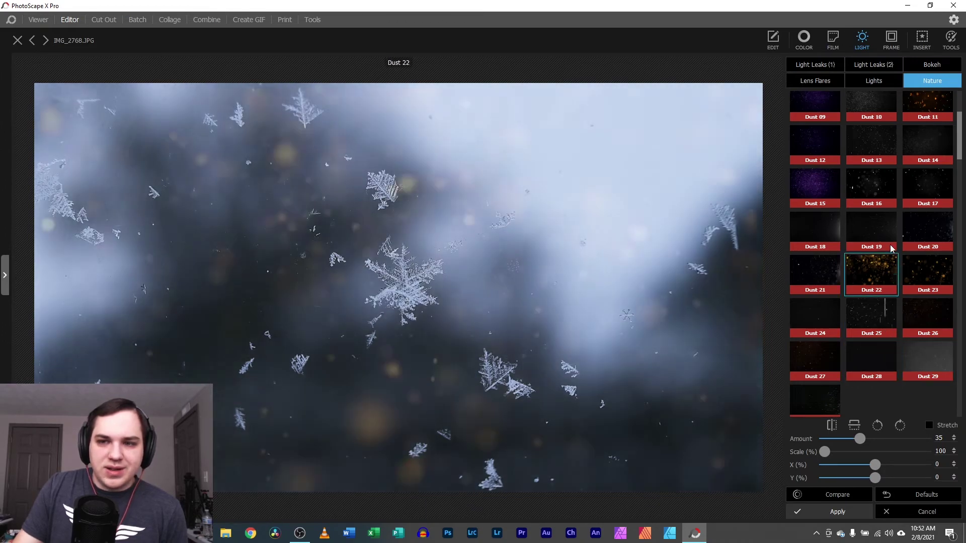
{"action": "scroll", "coordinate": [910, 241], "scroll_direction": "up", "scroll_amount": 2}
{"action": "scroll", "coordinate": [906, 218], "scroll_direction": "up", "scroll_amount": 3}
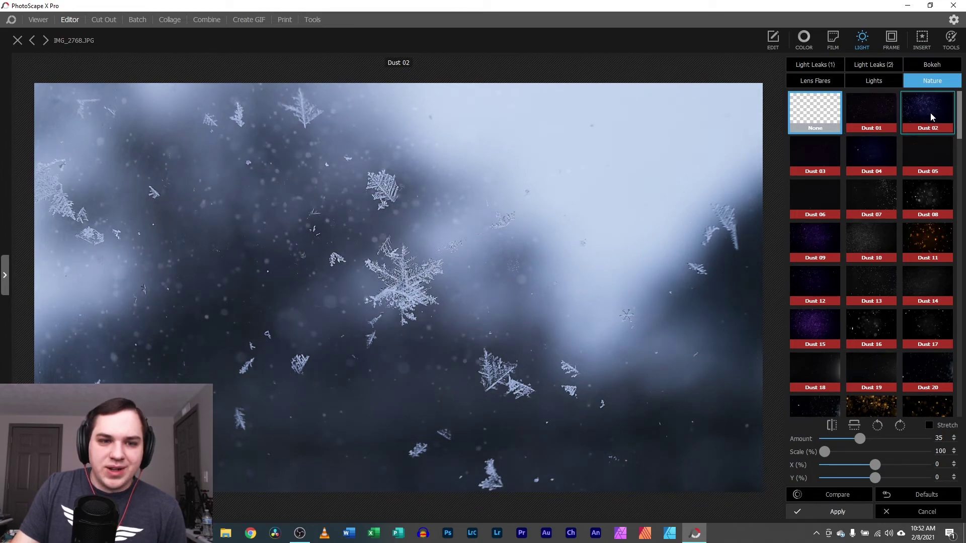
{"action": "left_click", "coordinate": [877, 110]}
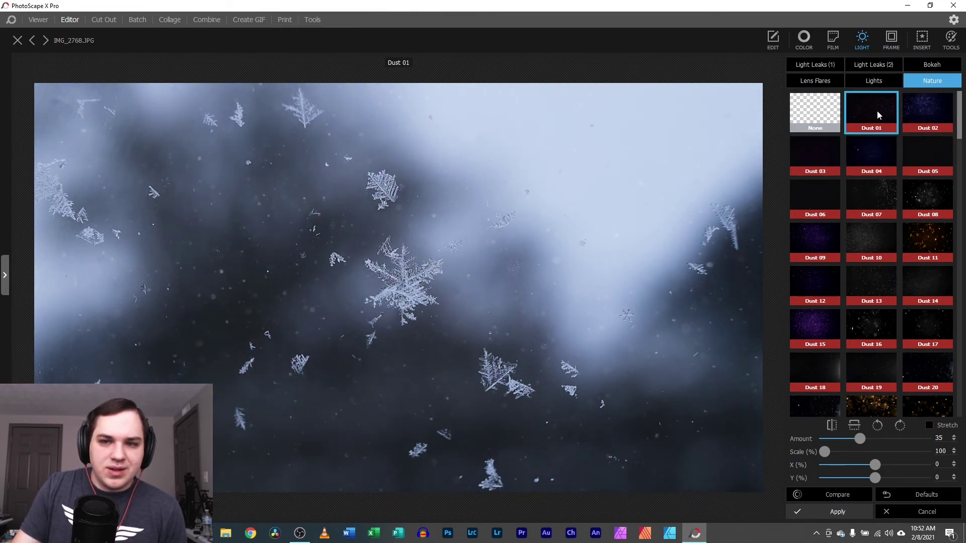
{"action": "mouse_move", "coordinate": [861, 441]}
{"action": "left_mouse_down"}
{"action": "mouse_move", "coordinate": [821, 438]}
{"action": "mouse_move", "coordinate": [925, 440]}
{"action": "mouse_move", "coordinate": [810, 443]}
{"action": "mouse_move", "coordinate": [845, 441]}
{"action": "left_mouse_up"}
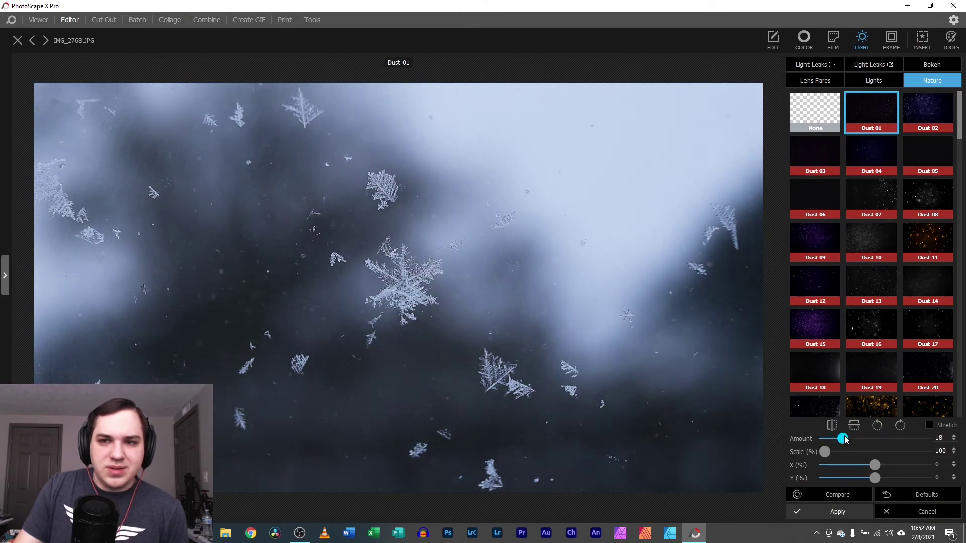
{"action": "left_click", "coordinate": [837, 511]}
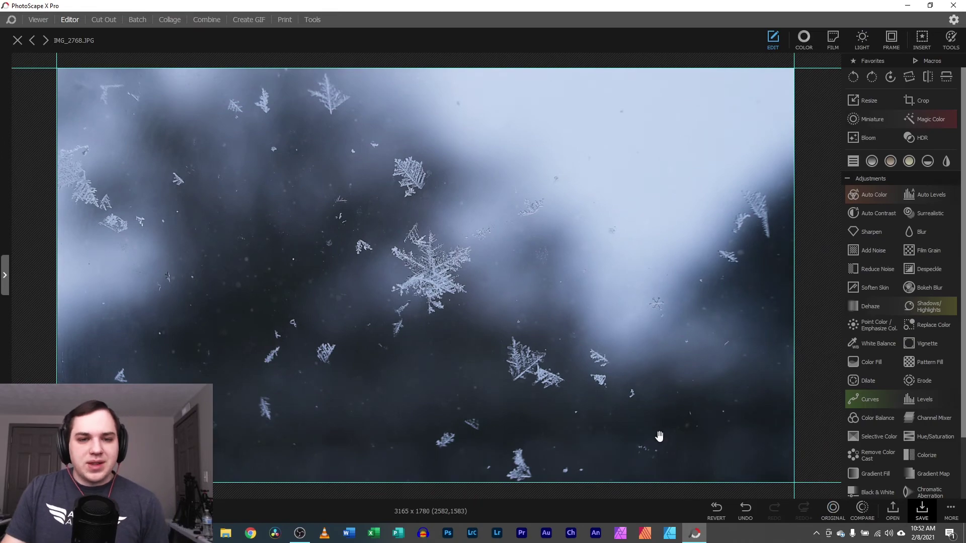
Compare the edited photo with its previous state and with the original image.
{"action": "left_click", "coordinate": [861, 514]}
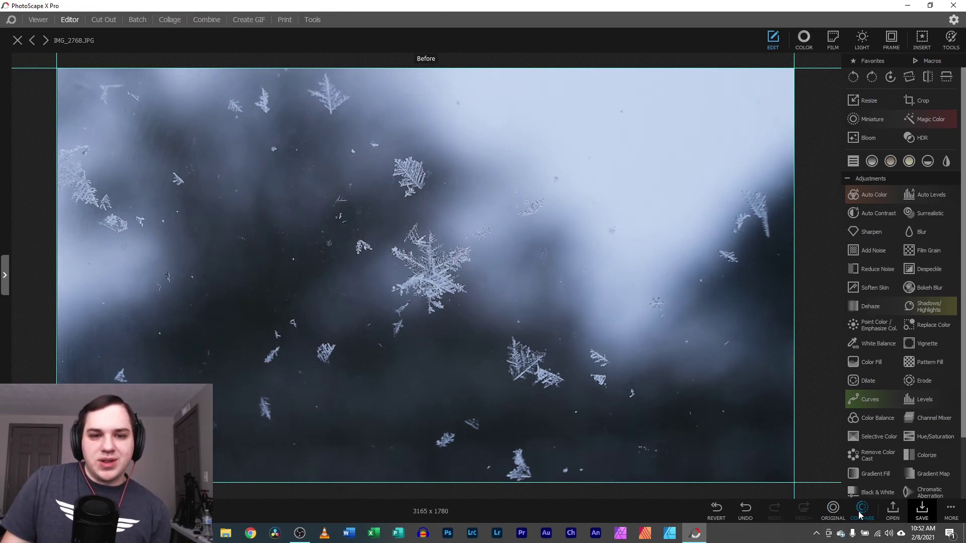
{"action": "left_click", "coordinate": [832, 509]}
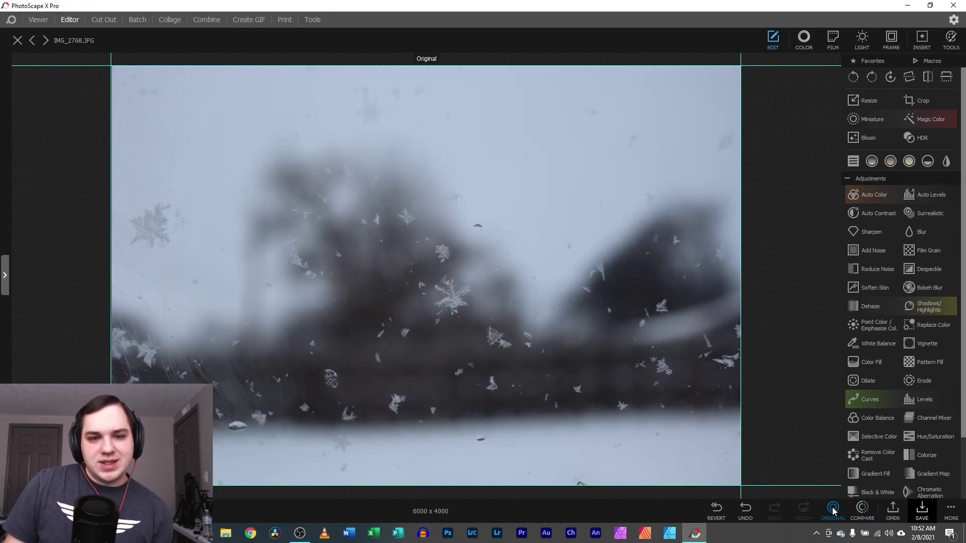
{"action": "left_click", "coordinate": [834, 510]}
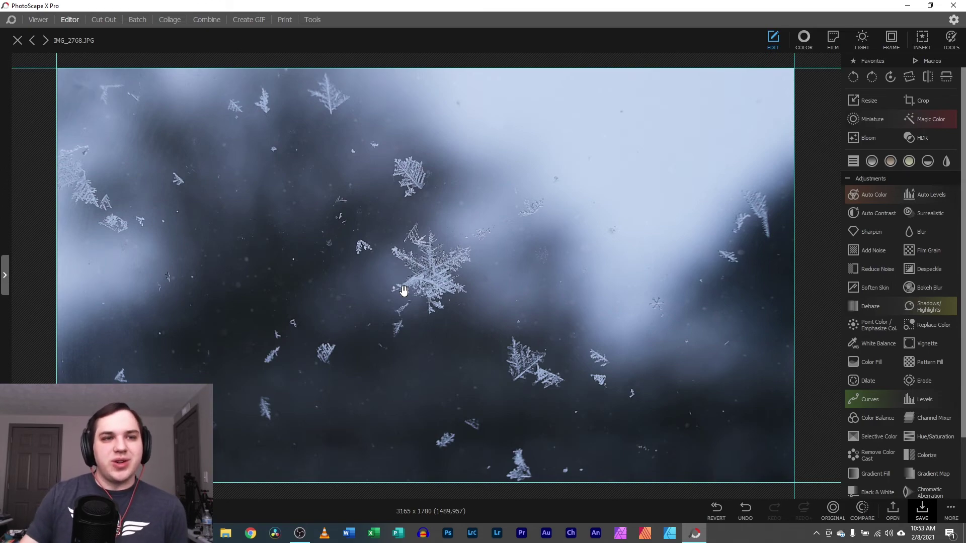
Open IMG_2779.psxprj from the snow folder's edits subfolder in the Cut Out workspace.
{"action": "left_click", "coordinate": [104, 20]}
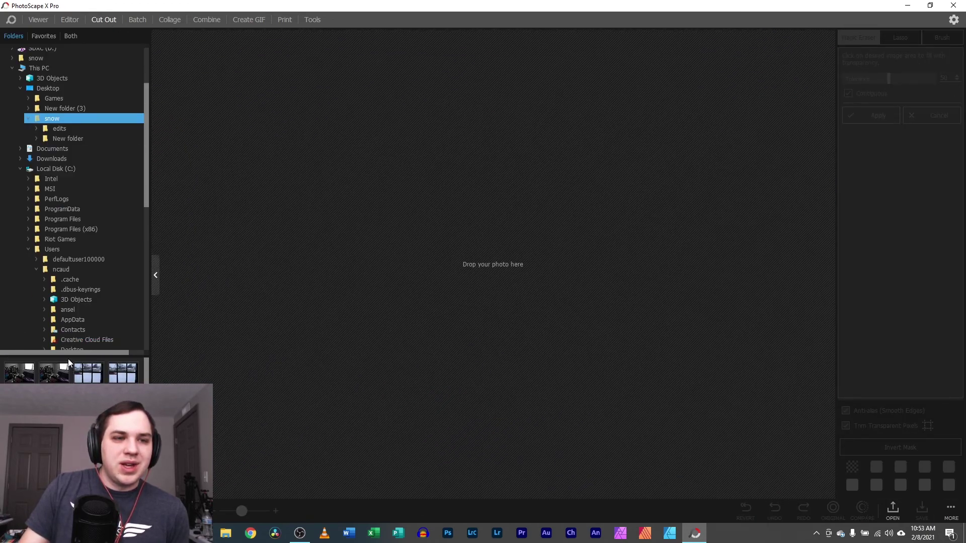
{"action": "left_click", "coordinate": [59, 129]}
{"action": "left_click_drag", "start_coordinate": [19, 372], "coordinate": [363, 289]}
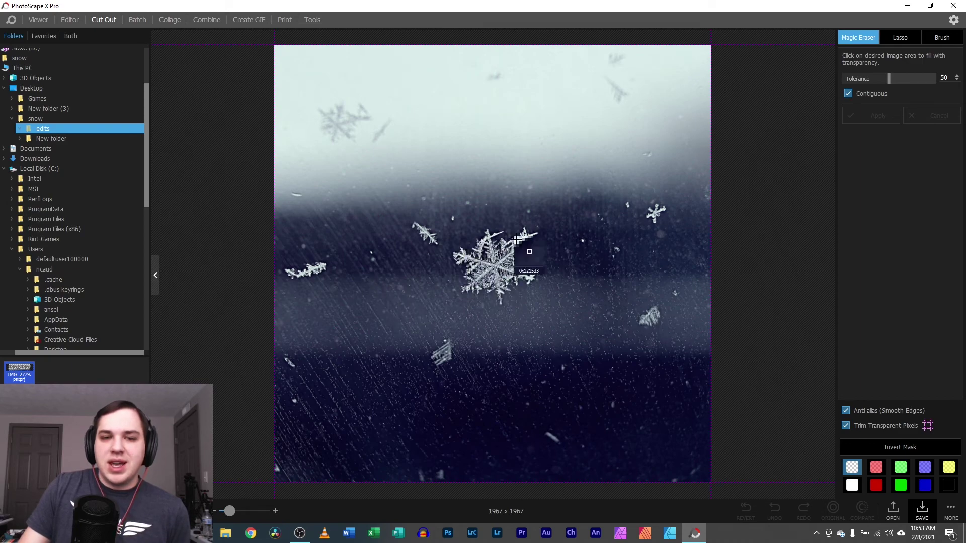
Lasso freehand around the central snowflake and invert the mask to isolate it from the rest of the photo.
{"action": "left_click", "coordinate": [900, 40]}
{"action": "left_click", "coordinate": [944, 40]}
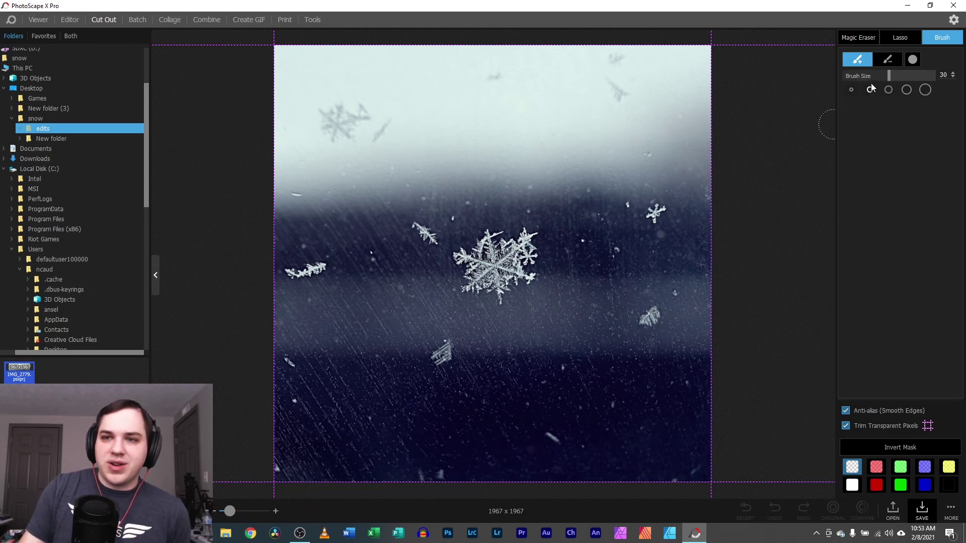
{"action": "left_click", "coordinate": [899, 40]}
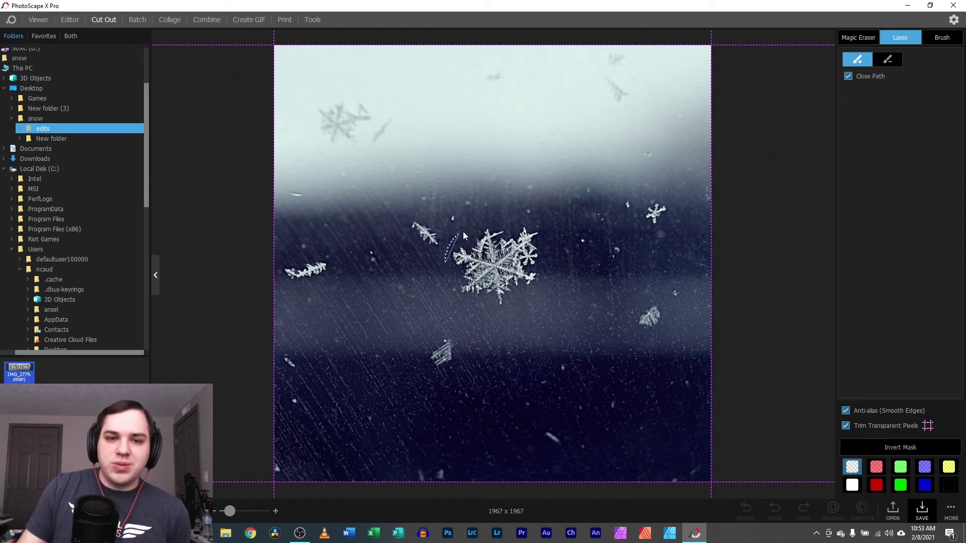
{"action": "mouse_move", "coordinate": [472, 306]}
{"action": "left_mouse_down"}
{"action": "mouse_move", "coordinate": [445, 274]}
{"action": "mouse_move", "coordinate": [447, 260]}
{"action": "left_mouse_up"}
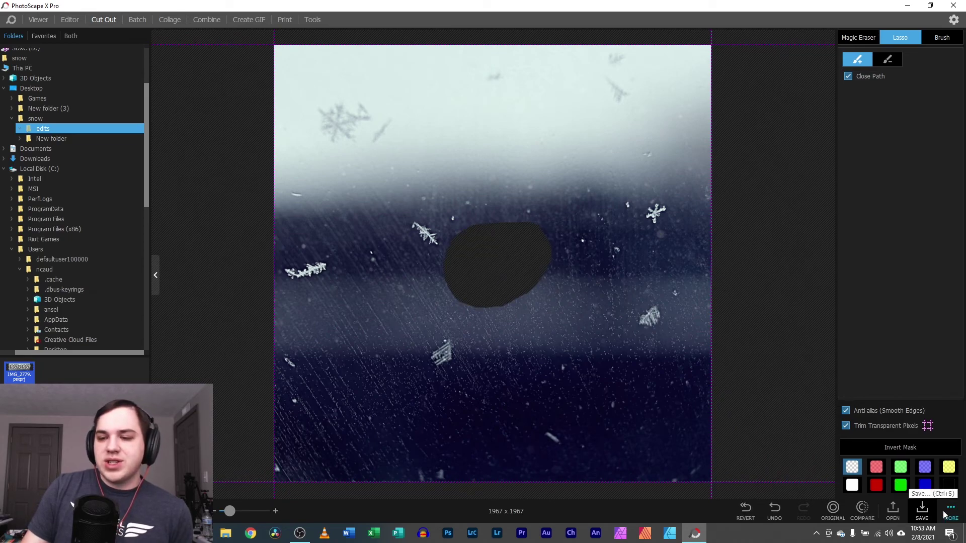
{"action": "left_click", "coordinate": [915, 446]}
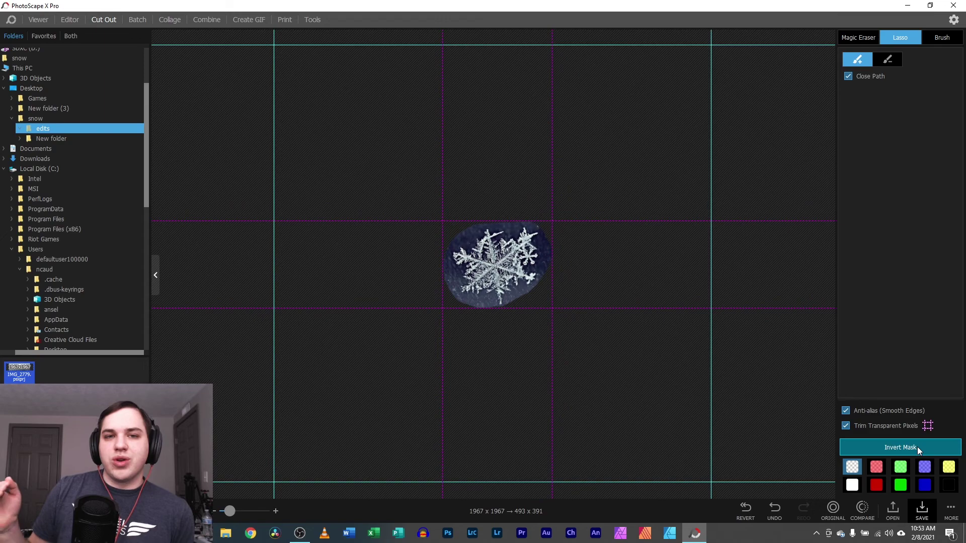
{"action": "left_click_drag", "start_coordinate": [229, 511], "coordinate": [252, 498]}
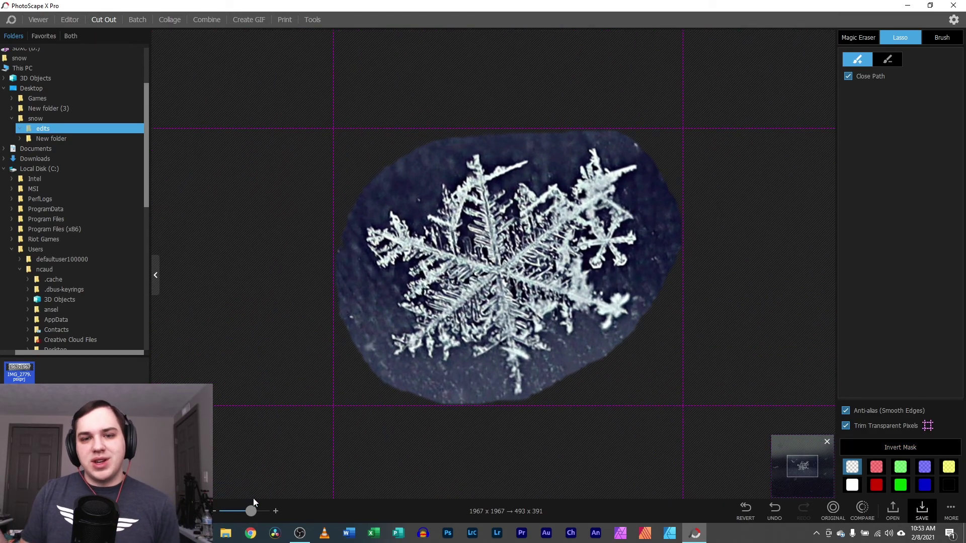
Try to remove the dark background around the isolated snowflake with the Magic Eraser at tolerance 50, and undo it.
{"action": "left_click", "coordinate": [939, 36]}
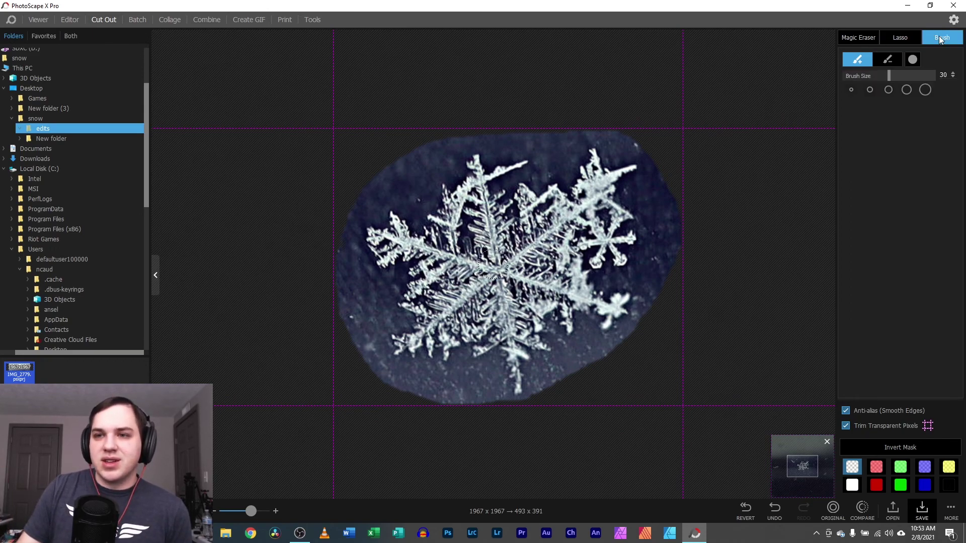
{"action": "left_click", "coordinate": [863, 37]}
{"action": "left_click", "coordinate": [900, 37]}
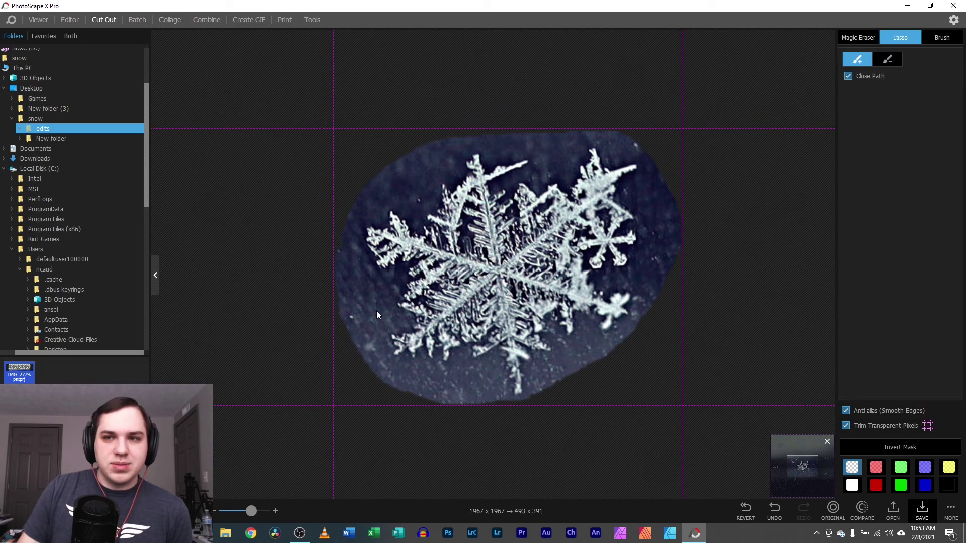
{"action": "left_click", "coordinate": [858, 37]}
{"action": "left_click", "coordinate": [356, 277]}
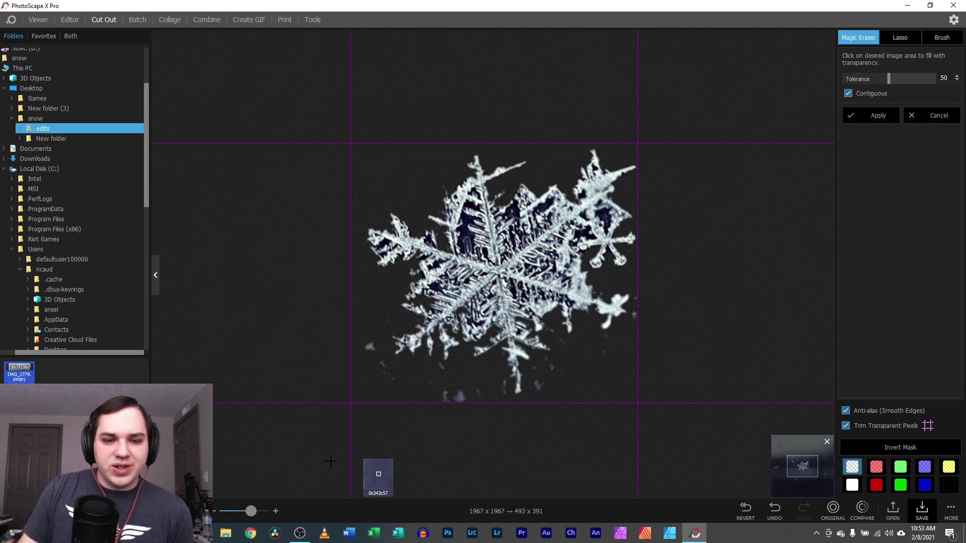
{"action": "left_click_drag", "start_coordinate": [251, 512], "coordinate": [247, 512]}
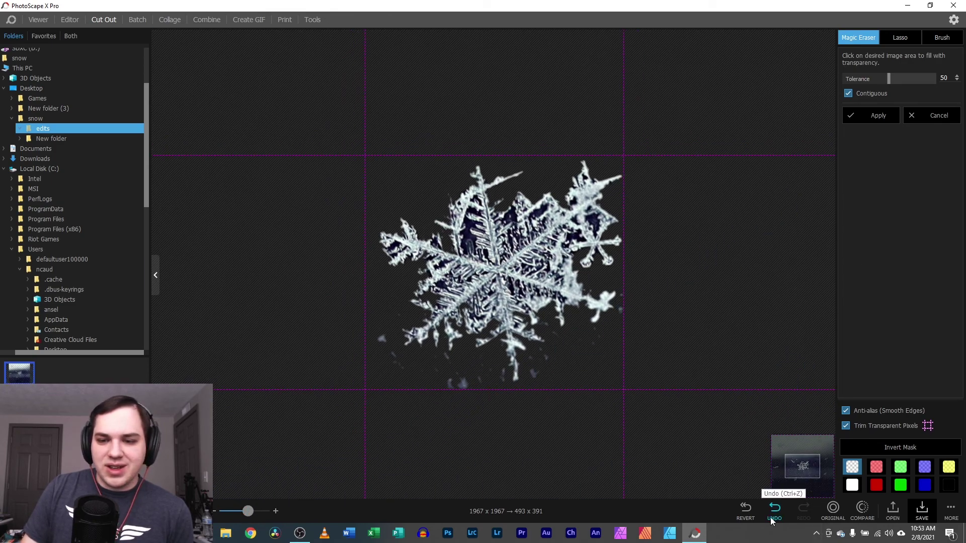
{"action": "left_click", "coordinate": [774, 509]}
Try erasing the snowflake's background with Magic Eraser tolerance 28 and Contiguous off, and revert the whole cut-out.
{"action": "left_click_drag", "start_coordinate": [889, 79], "coordinate": [868, 79]}
{"action": "left_click", "coordinate": [848, 93]}
{"action": "left_click", "coordinate": [423, 185]}
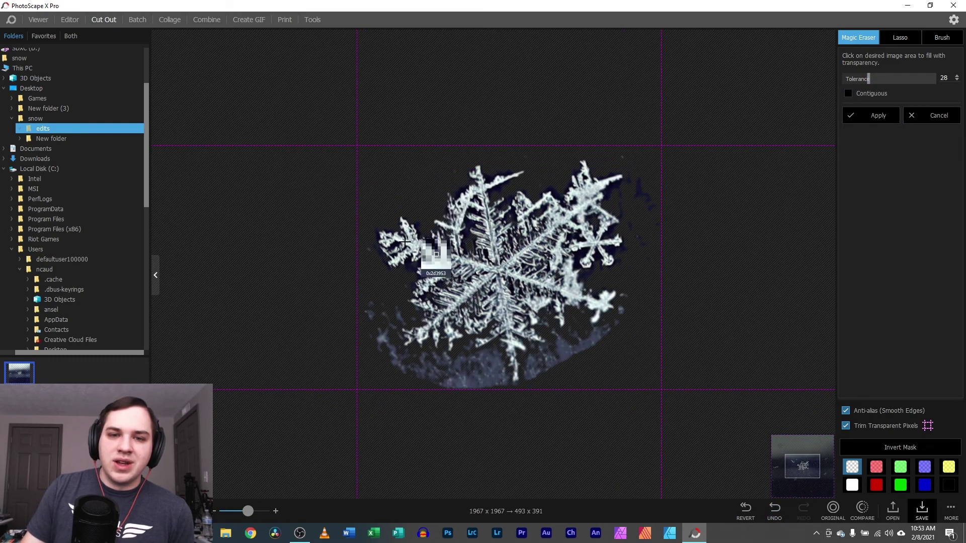
{"action": "left_click", "coordinate": [481, 378]}
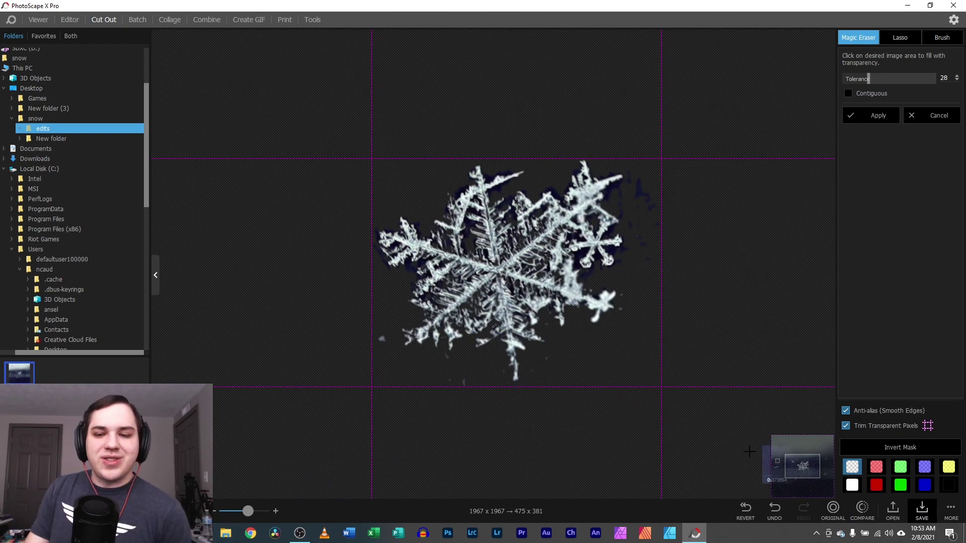
{"action": "left_click", "coordinate": [751, 511]}
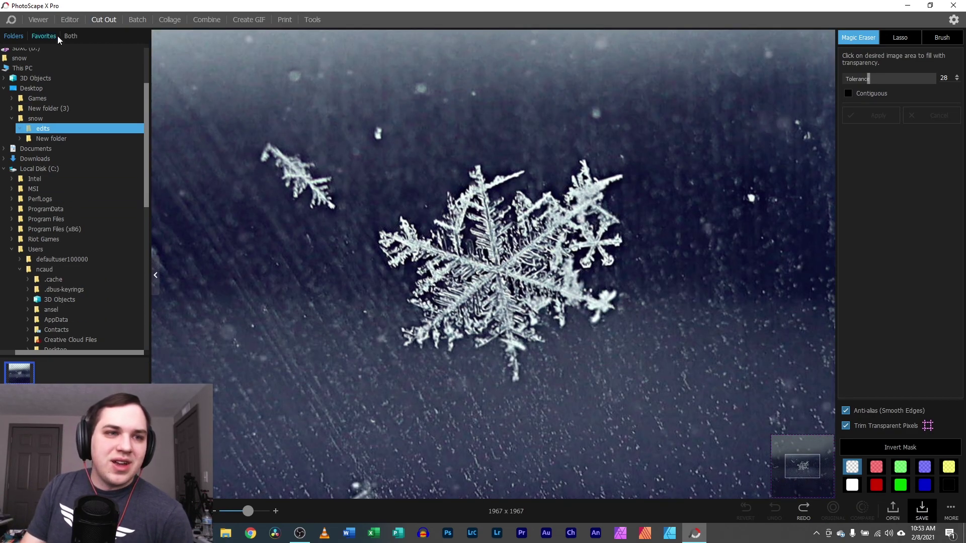
View the edited IMG_2779.psxprj photo in the Viewer, including at full screen.
{"action": "left_click", "coordinate": [38, 16]}
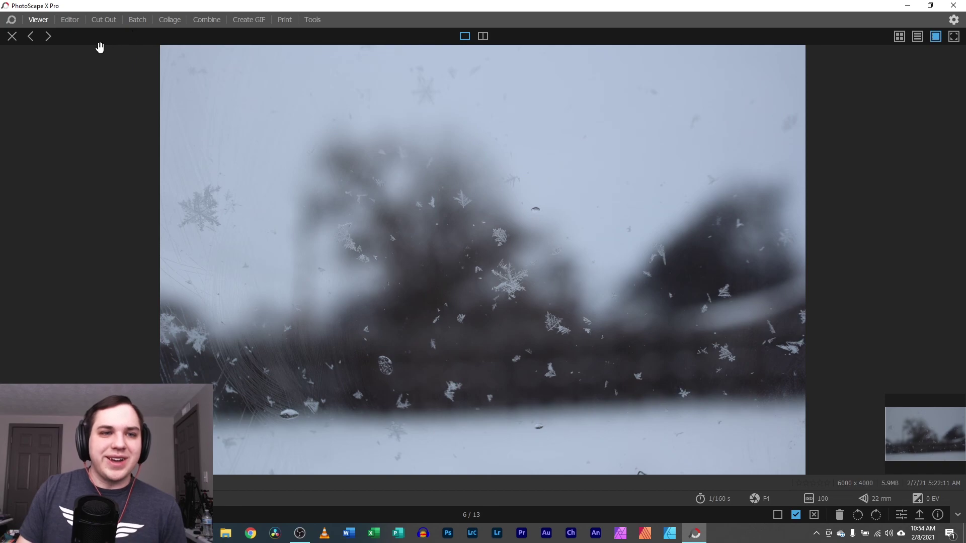
{"action": "left_click", "coordinate": [12, 36]}
{"action": "double_click", "coordinate": [246, 177]}
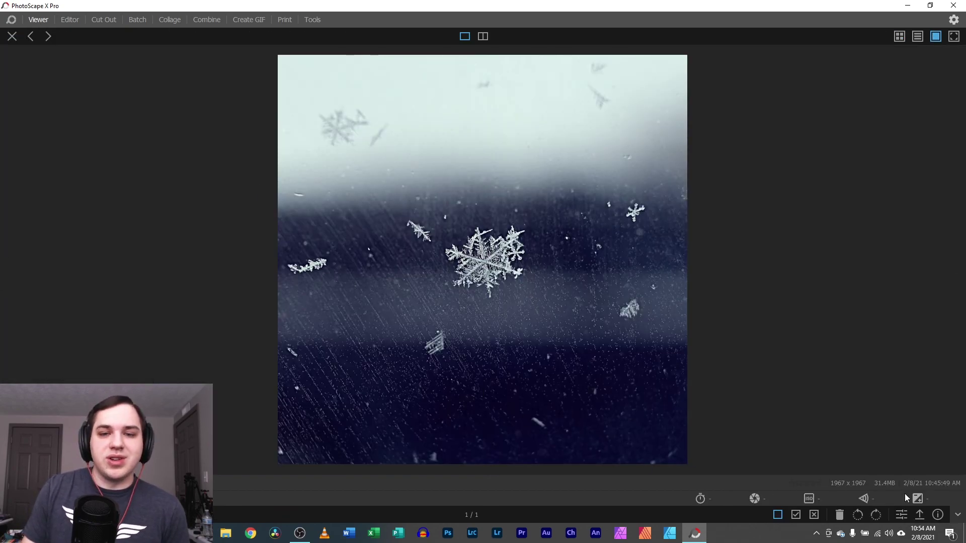
{"action": "left_click", "coordinate": [954, 37]}
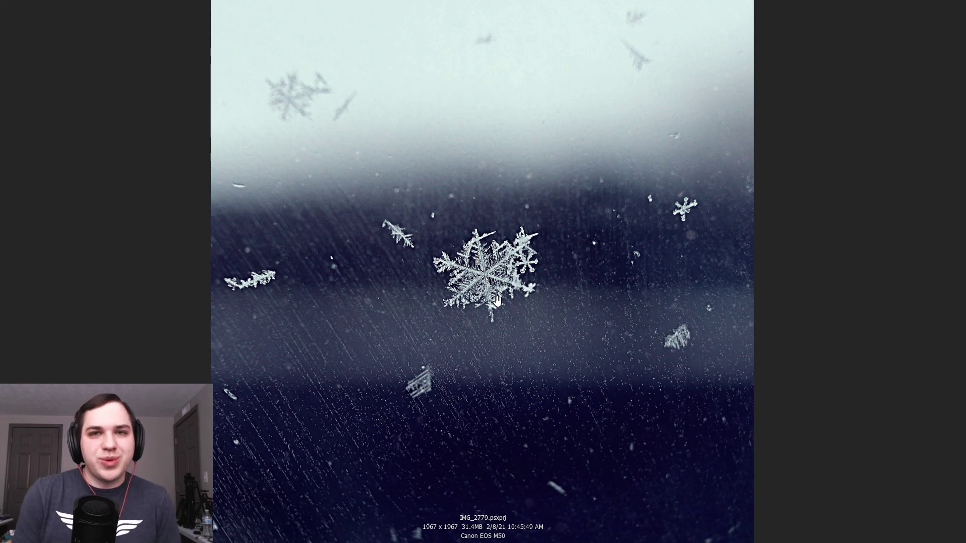
{"action": "key", "text": "Escape"}
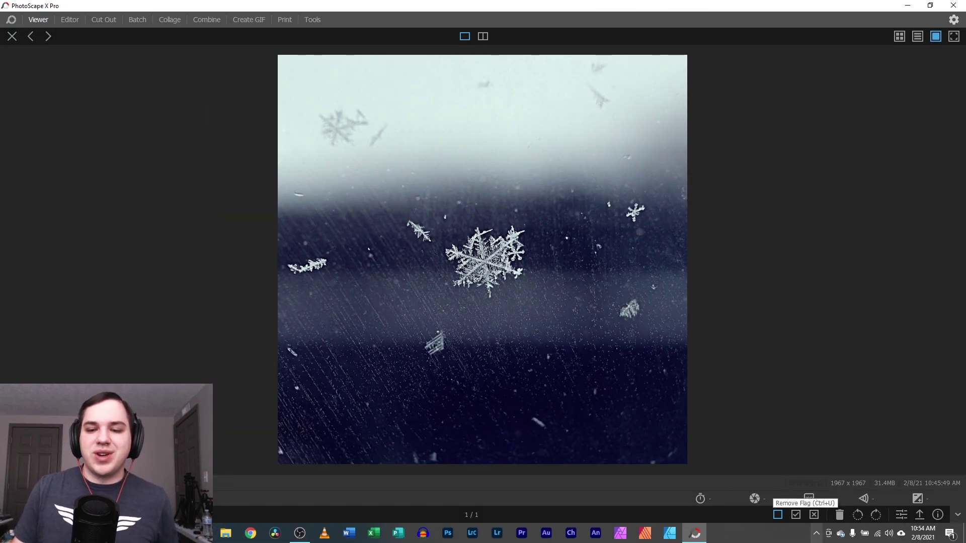